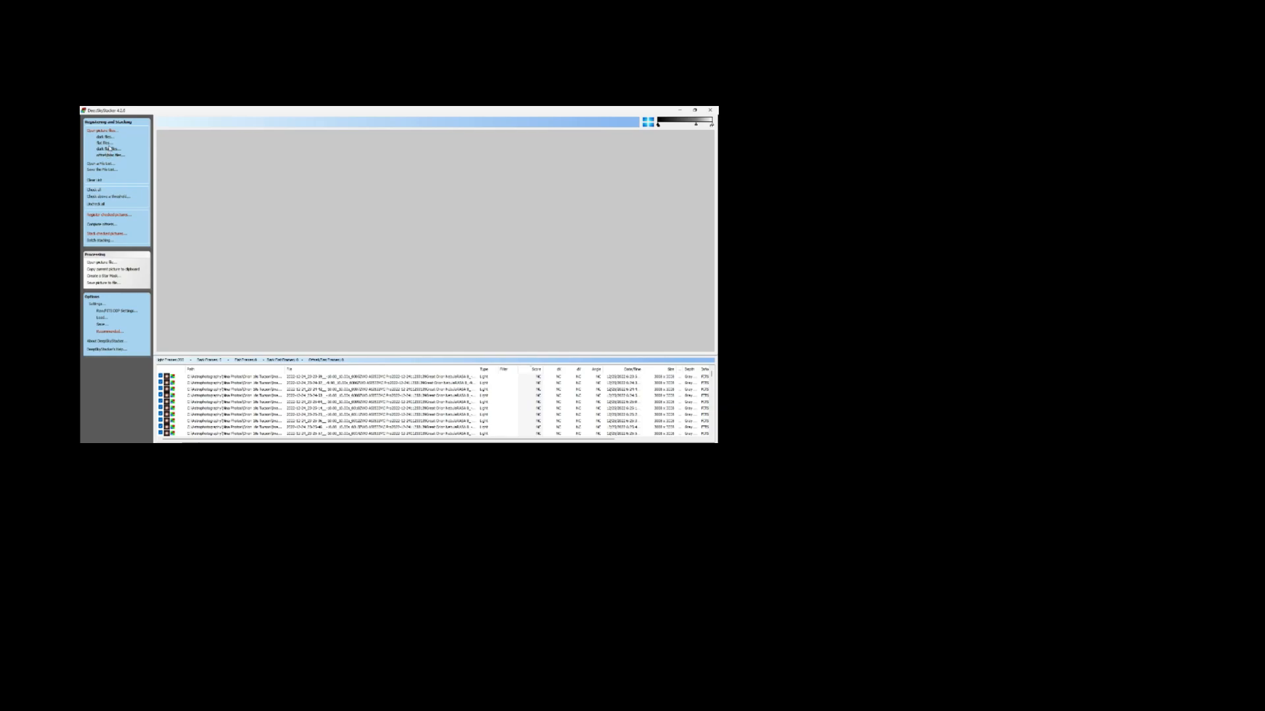
# - In File Explorer, select all the flat exposures in the FLAT folder and load them into DeepSkyStacker as flat frames
pyautogui.click(490, 455)
pyautogui.click(524, 429)
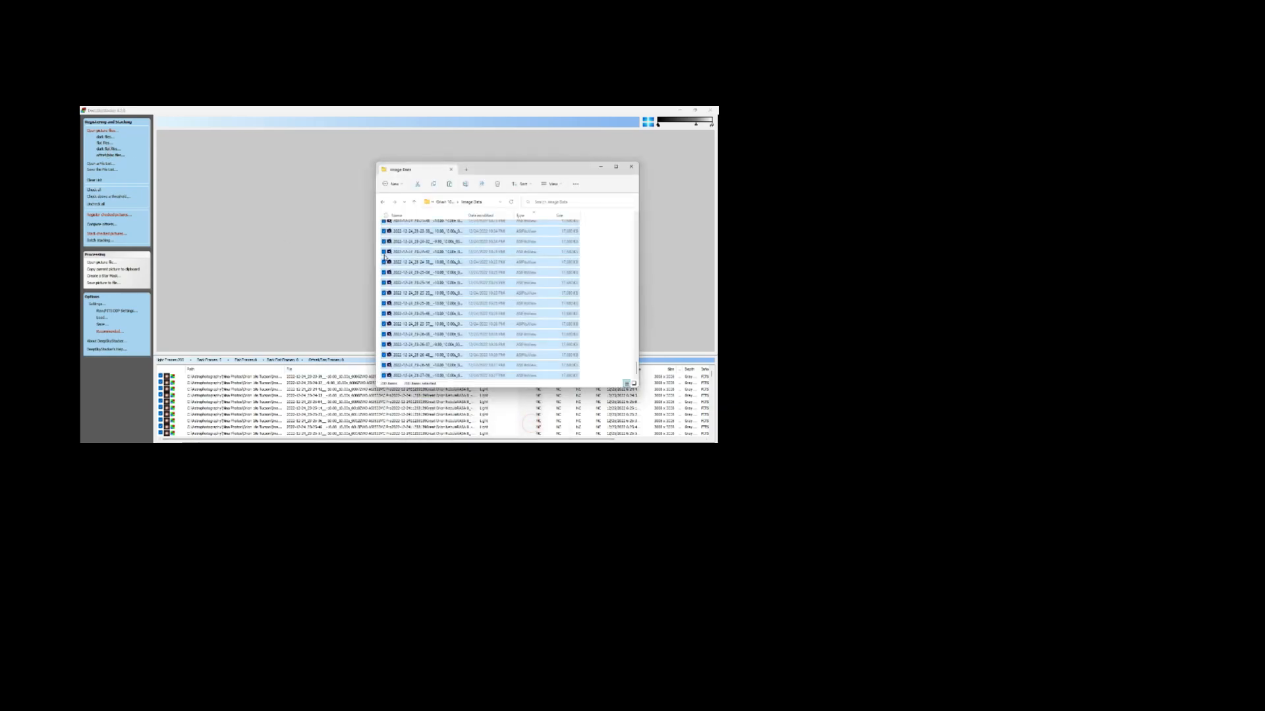
pyautogui.click(414, 202)
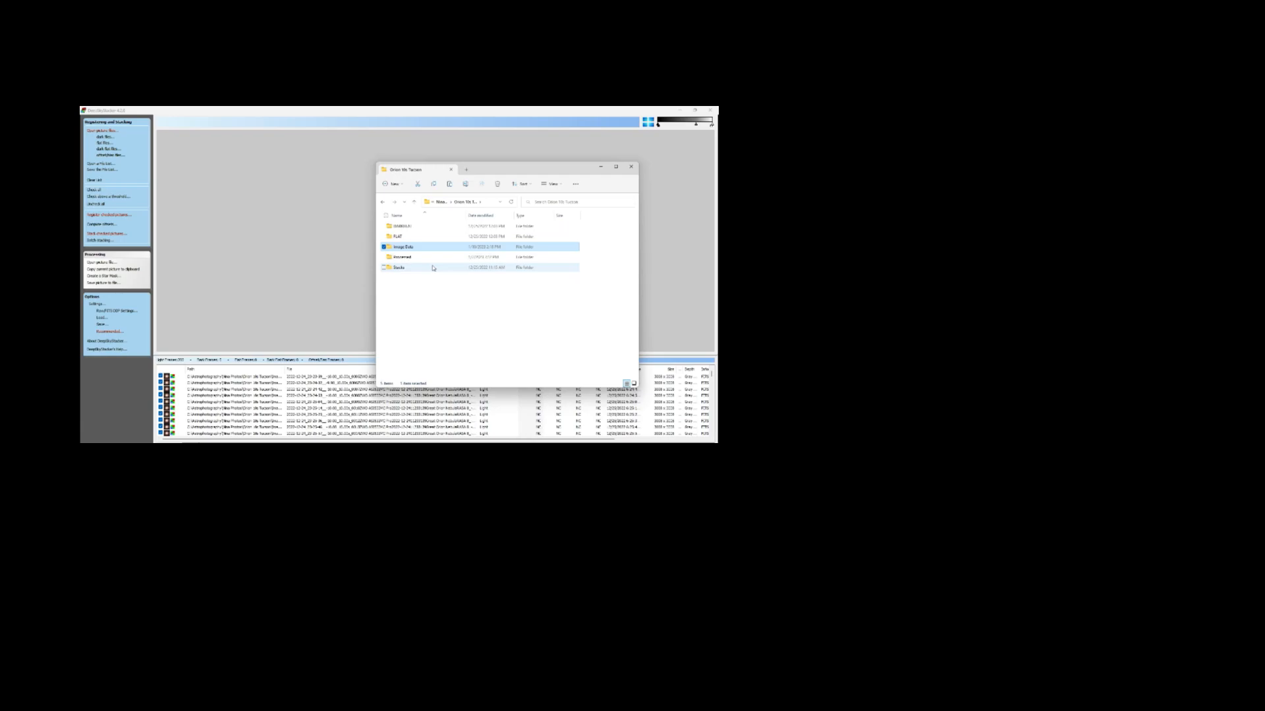
pyautogui.click(398, 238)
pyautogui.doubleClick(398, 238)
pyautogui.click(382, 226)
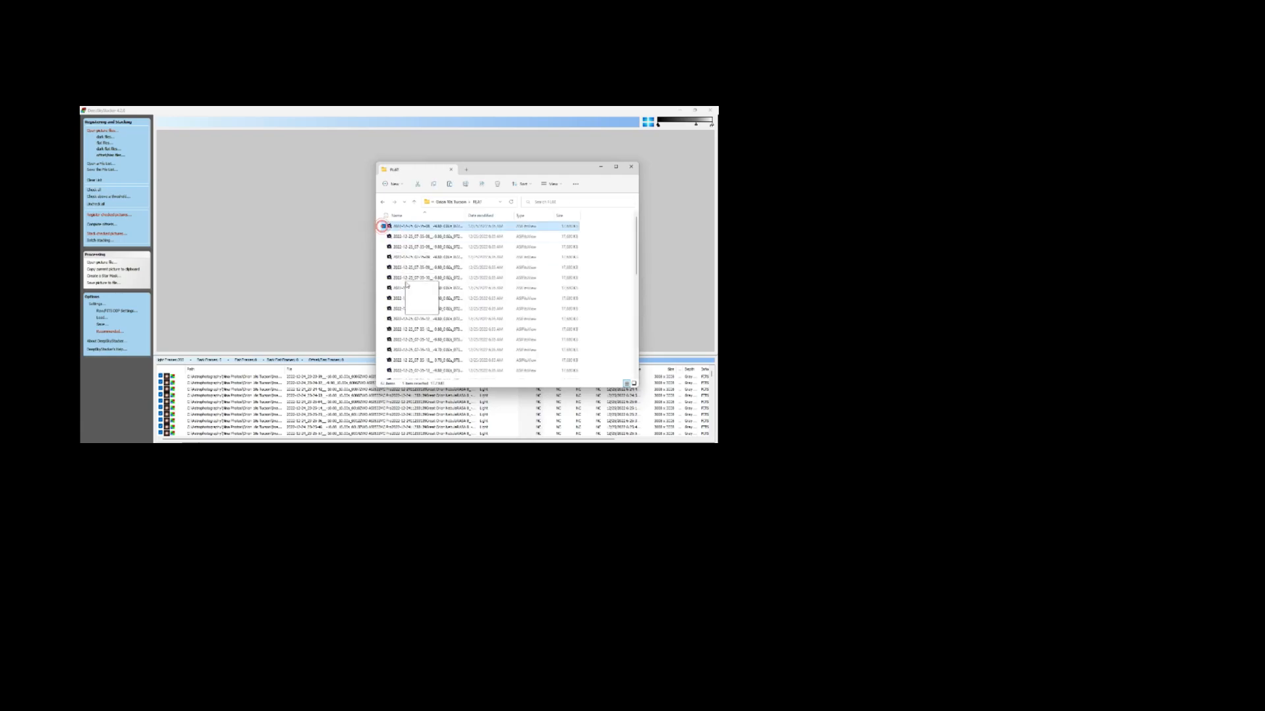
pyautogui.moveTo(380, 228); pyautogui.dragTo(437, 359)
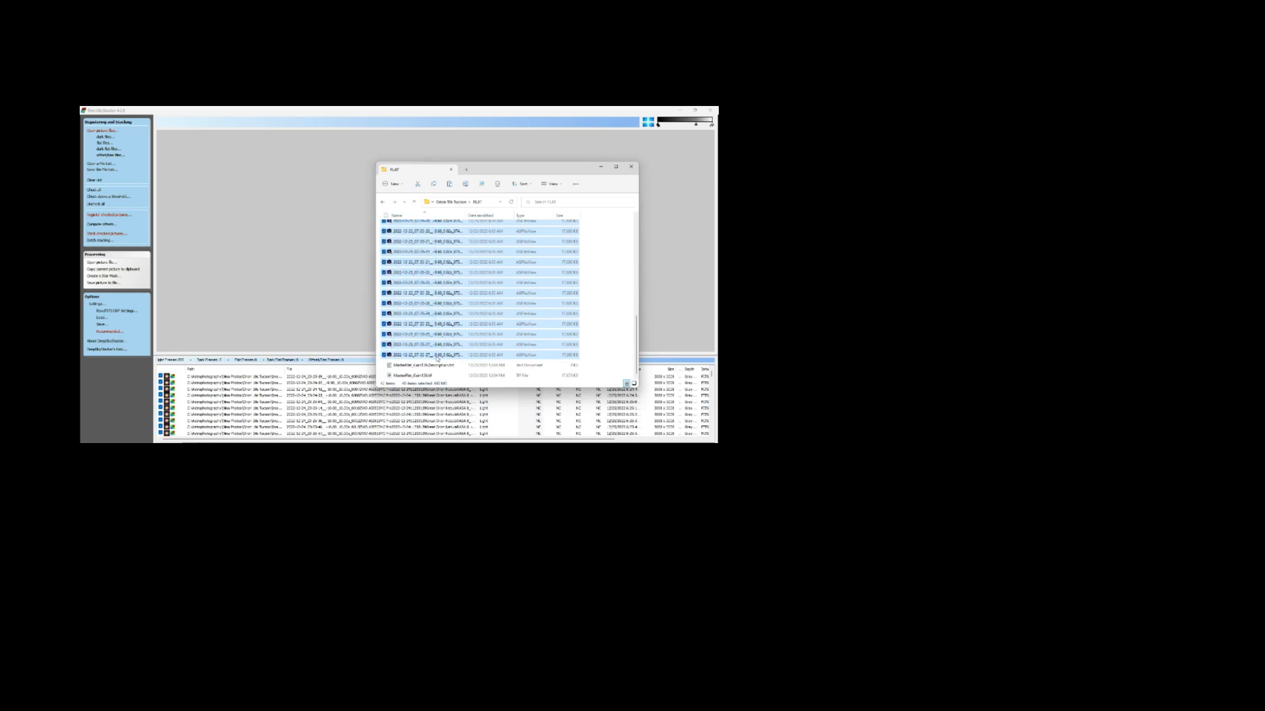
pyautogui.moveTo(409, 242); pyautogui.dragTo(307, 230)
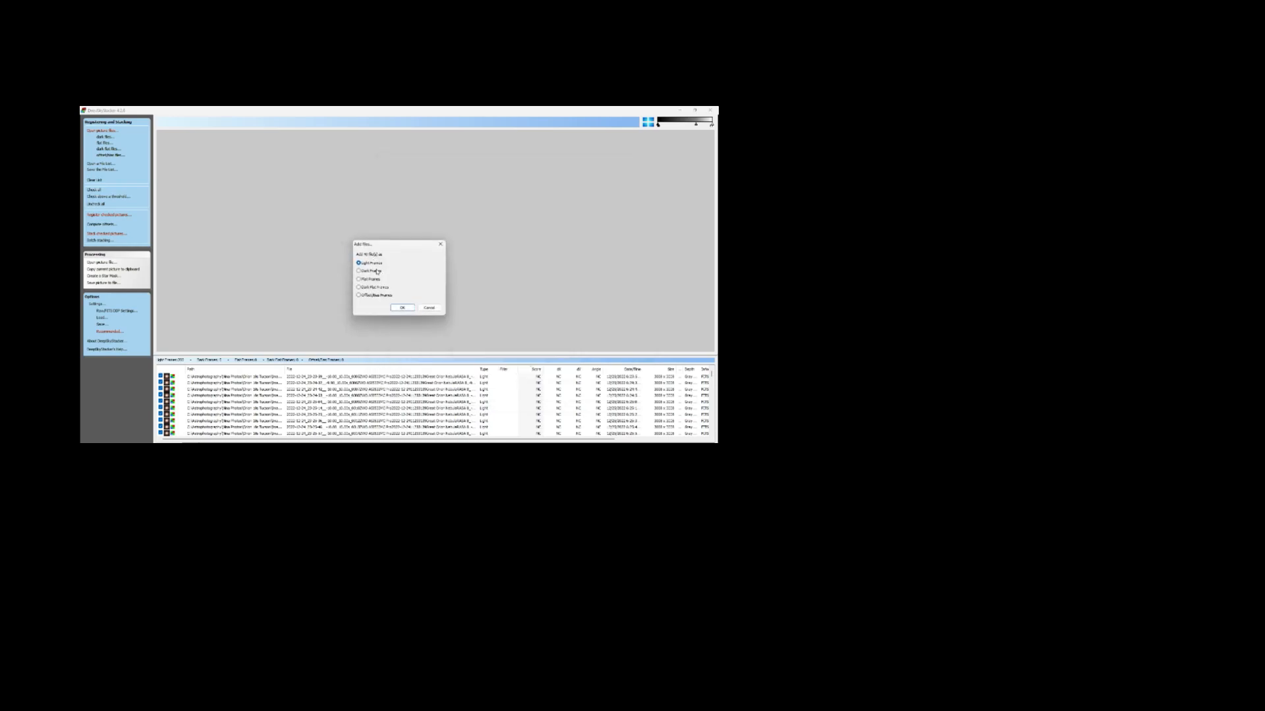
pyautogui.click(358, 279)
pyautogui.click(403, 308)
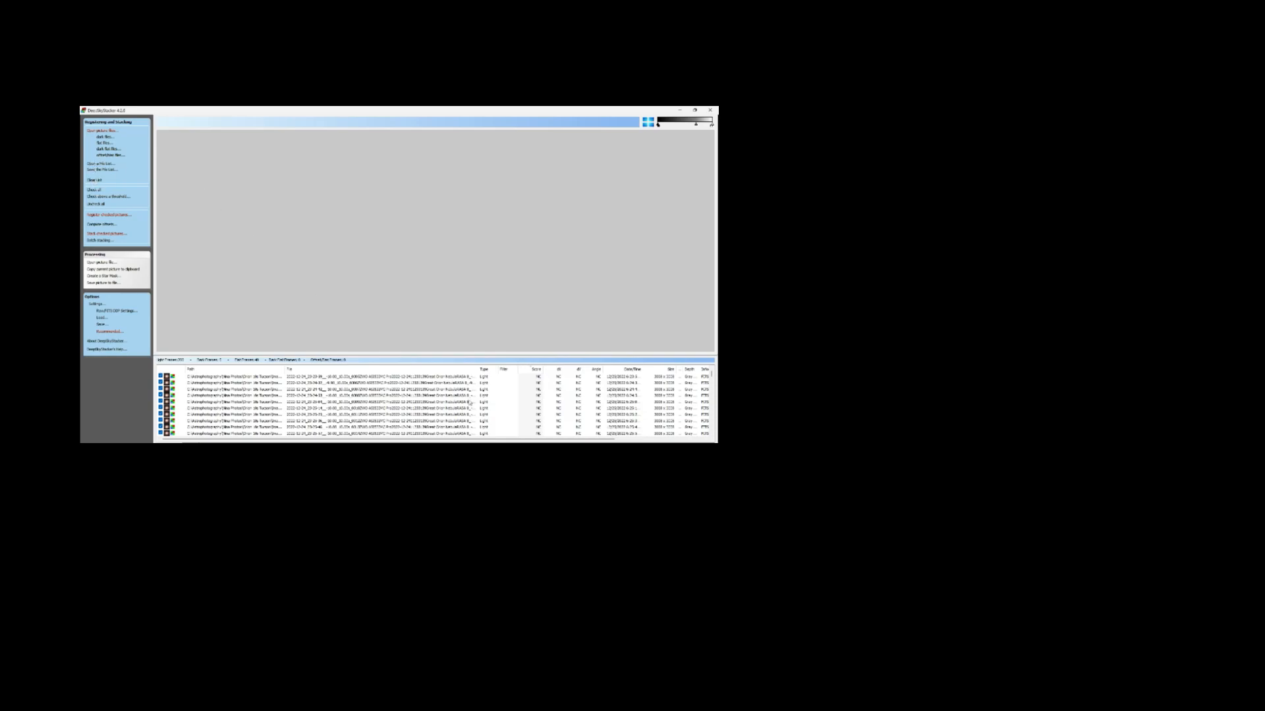
# - Load all the exposures from the DARKFLAT folder into DeepSkyStacker as dark flat frames
pyautogui.click(523, 429)
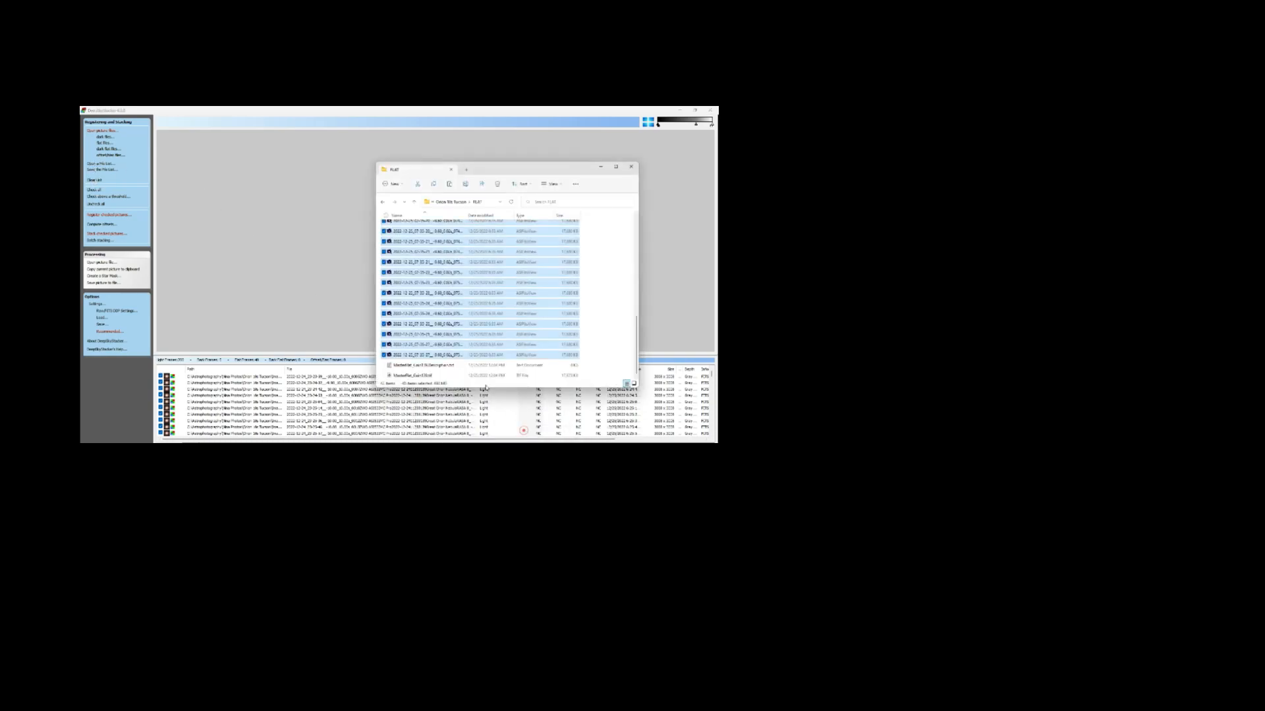
pyautogui.click(413, 202)
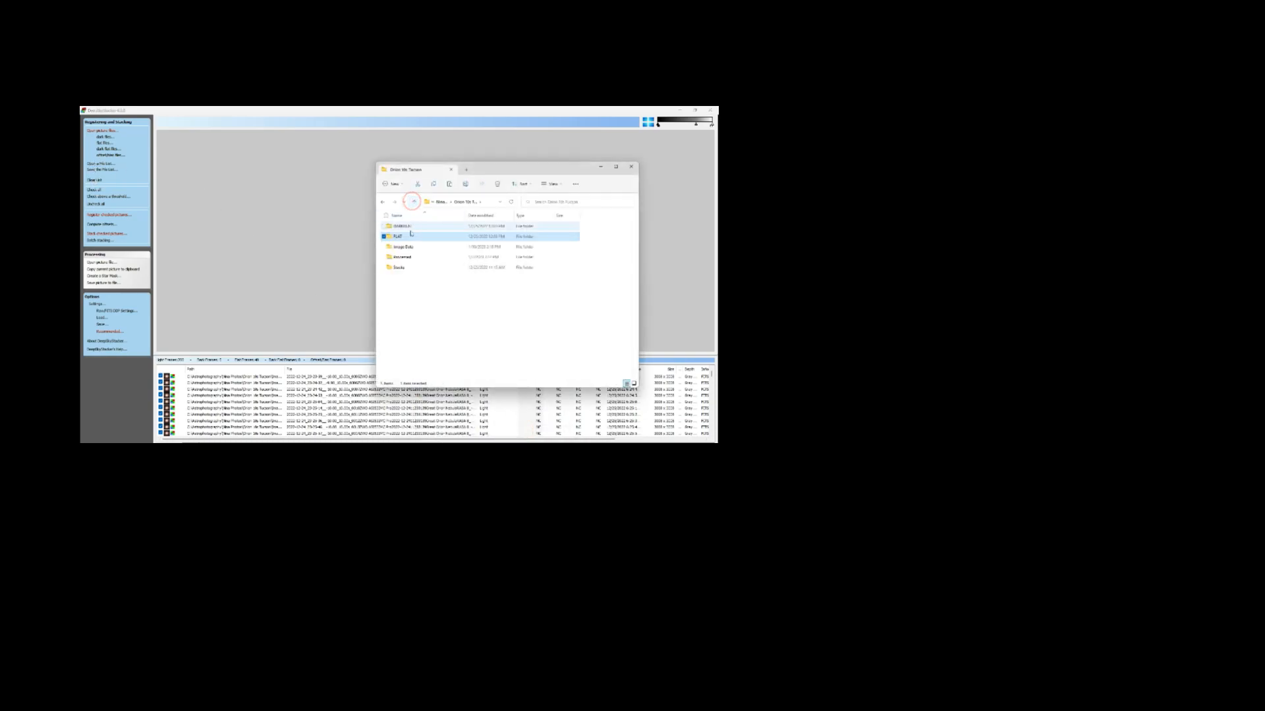
pyautogui.doubleClick(404, 228)
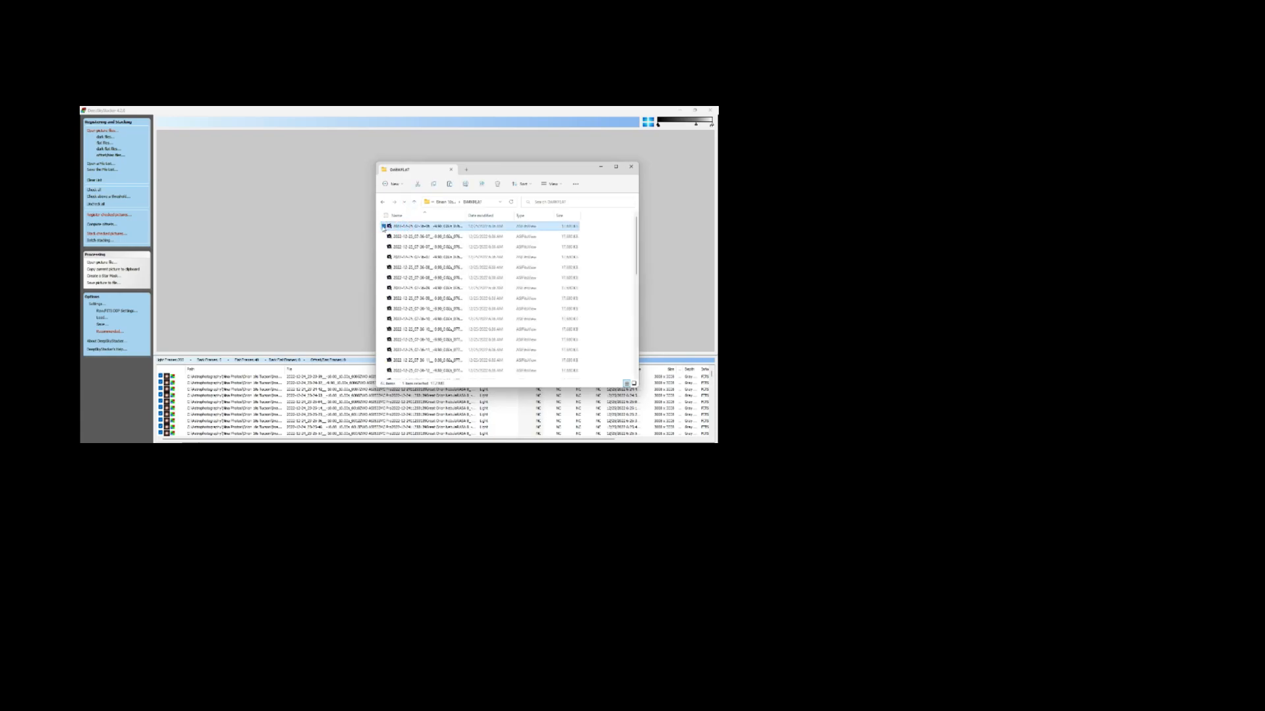
pyautogui.moveTo(380, 227); pyautogui.dragTo(454, 362)
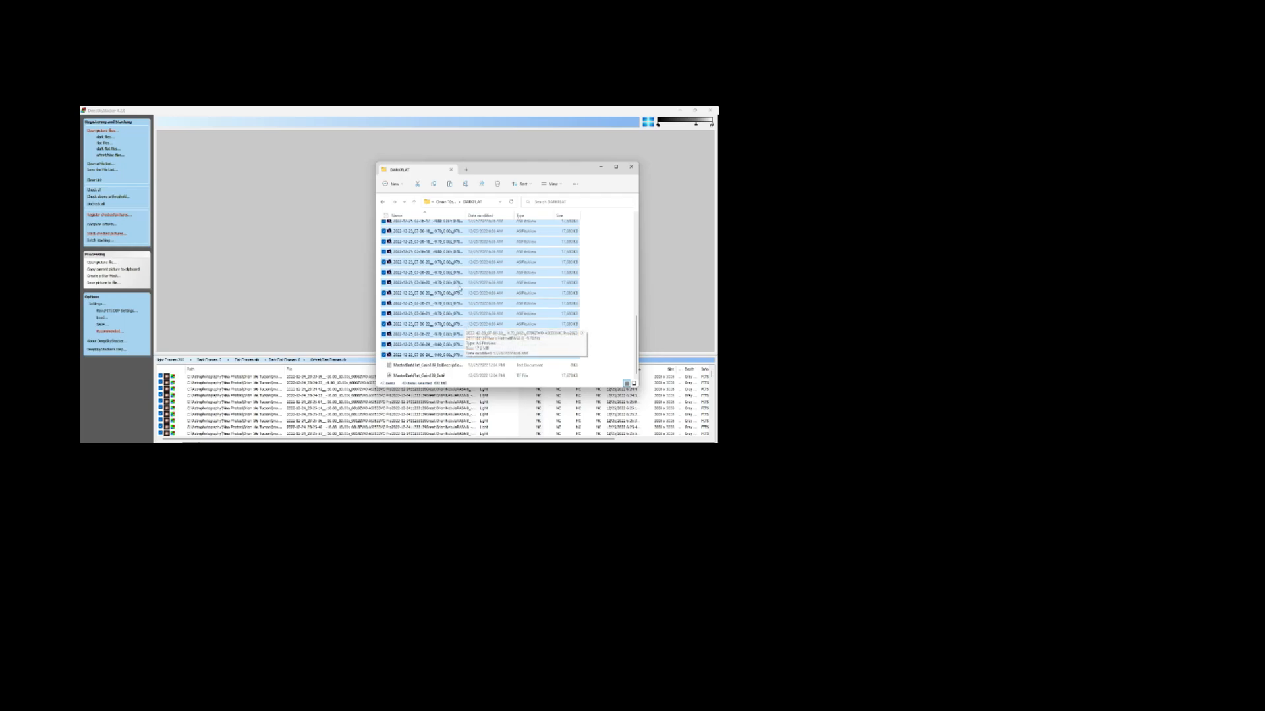
pyautogui.moveTo(430, 233); pyautogui.dragTo(290, 218)
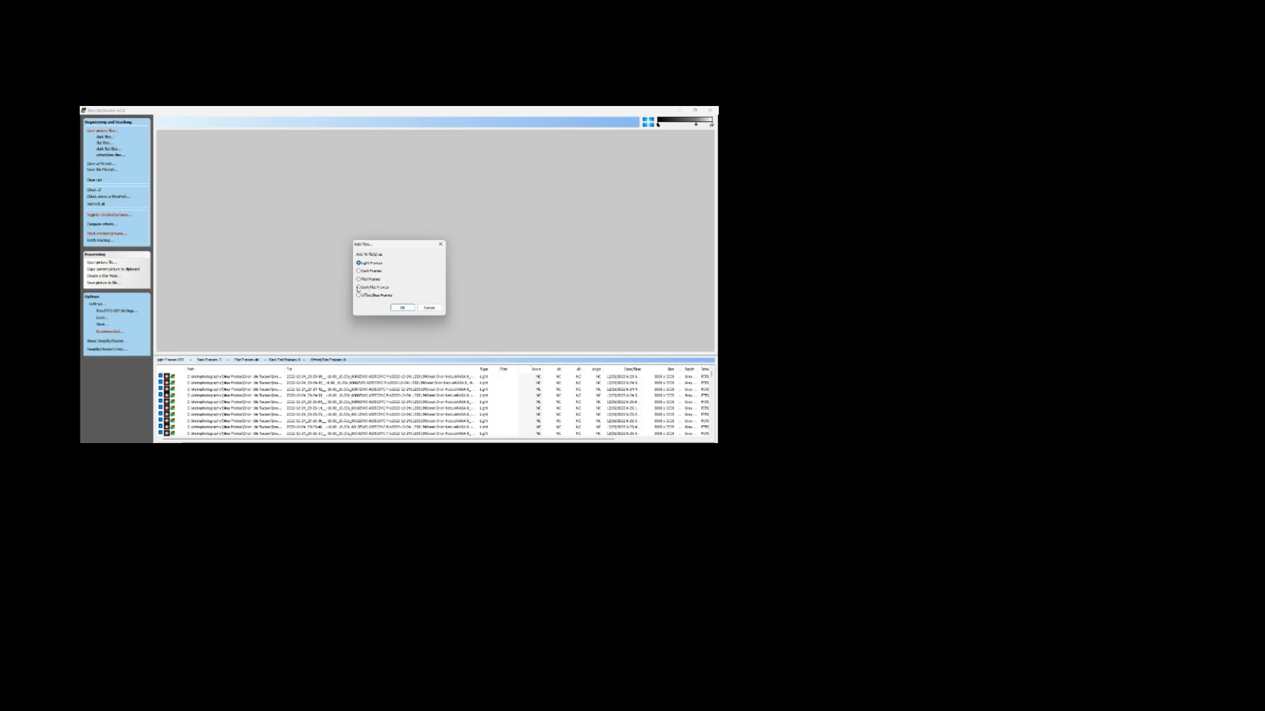
pyautogui.click(359, 288)
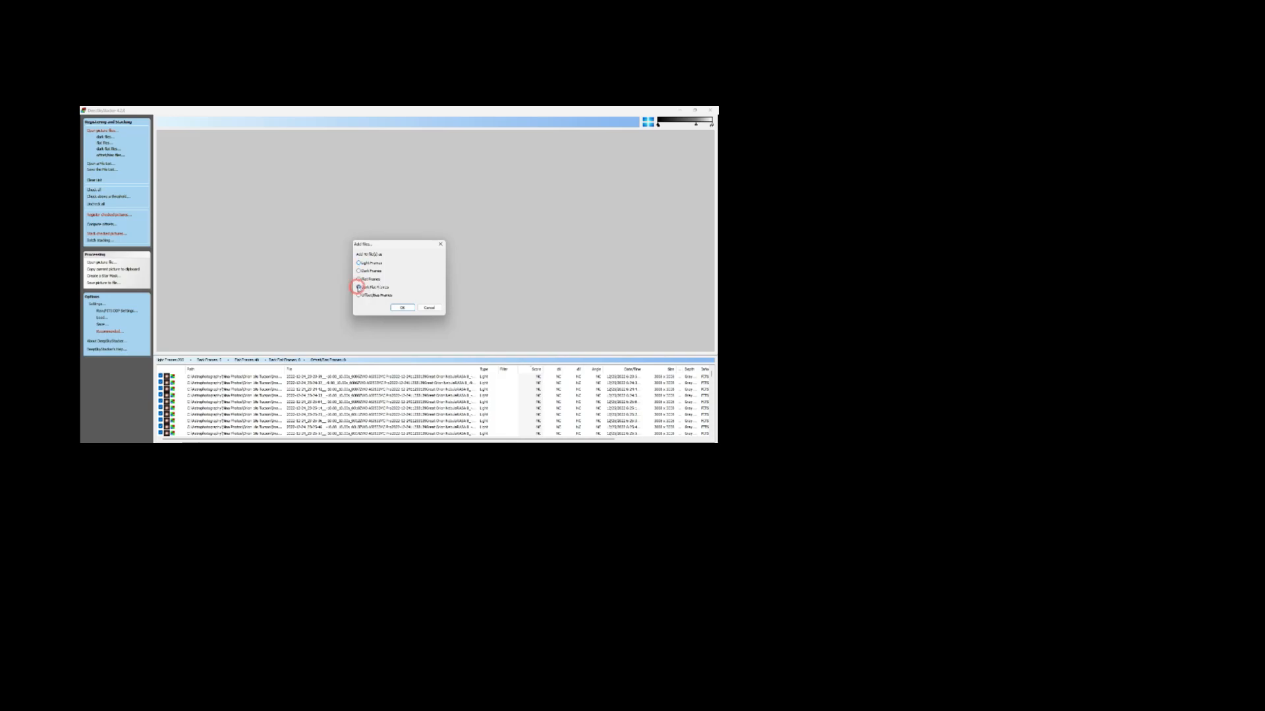
pyautogui.click(402, 307)
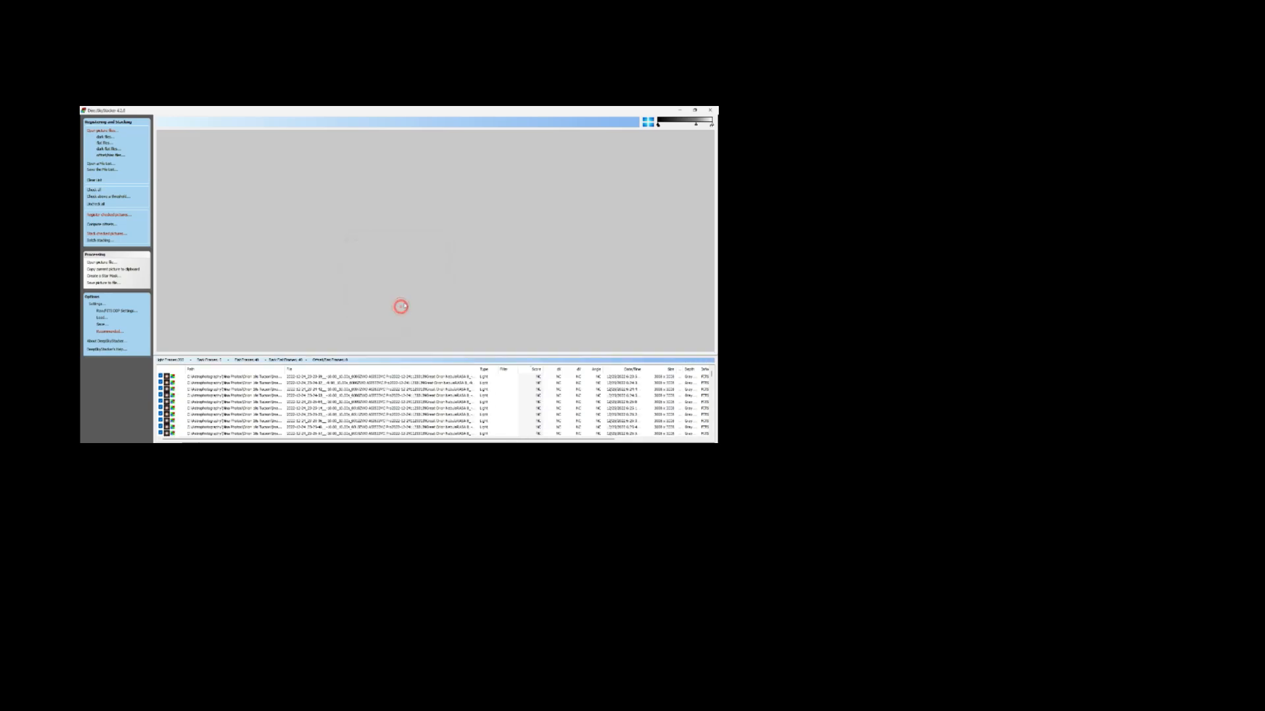
# - Load all the dark frames from the 10-second folder of the ASI533 dark library
pyautogui.click(111, 149)
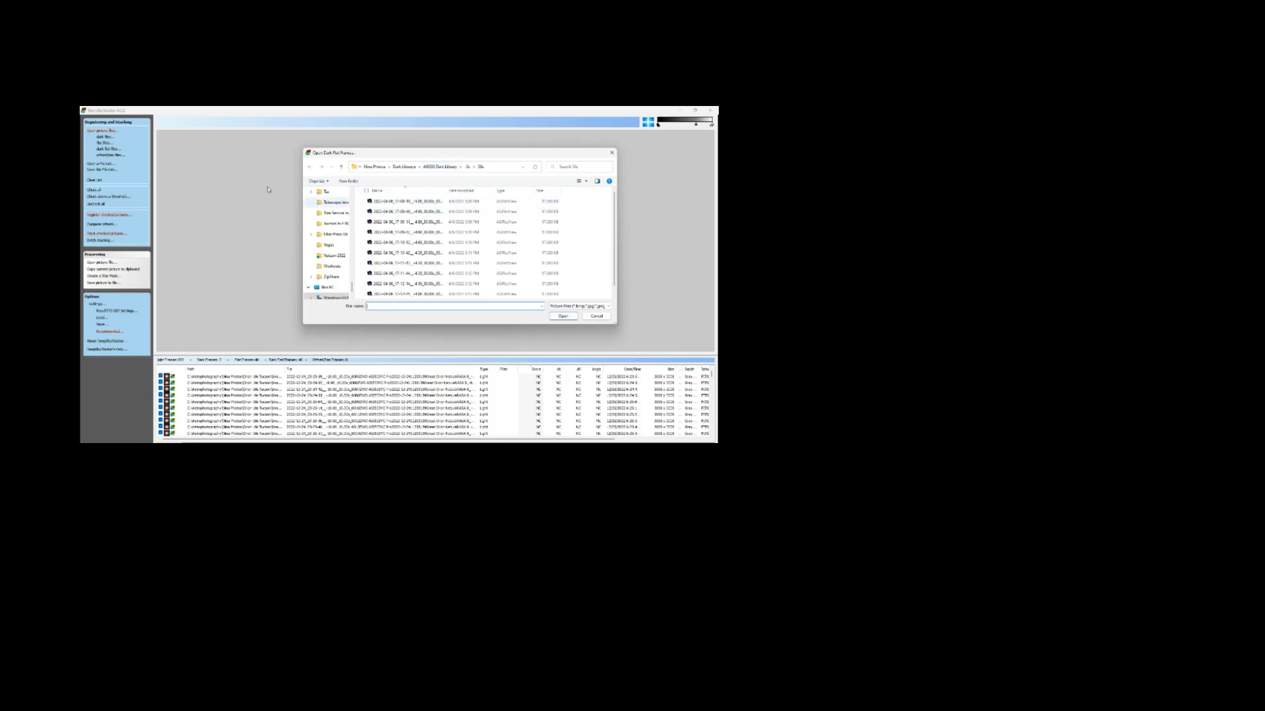
pyautogui.click(611, 152)
pyautogui.click(105, 136)
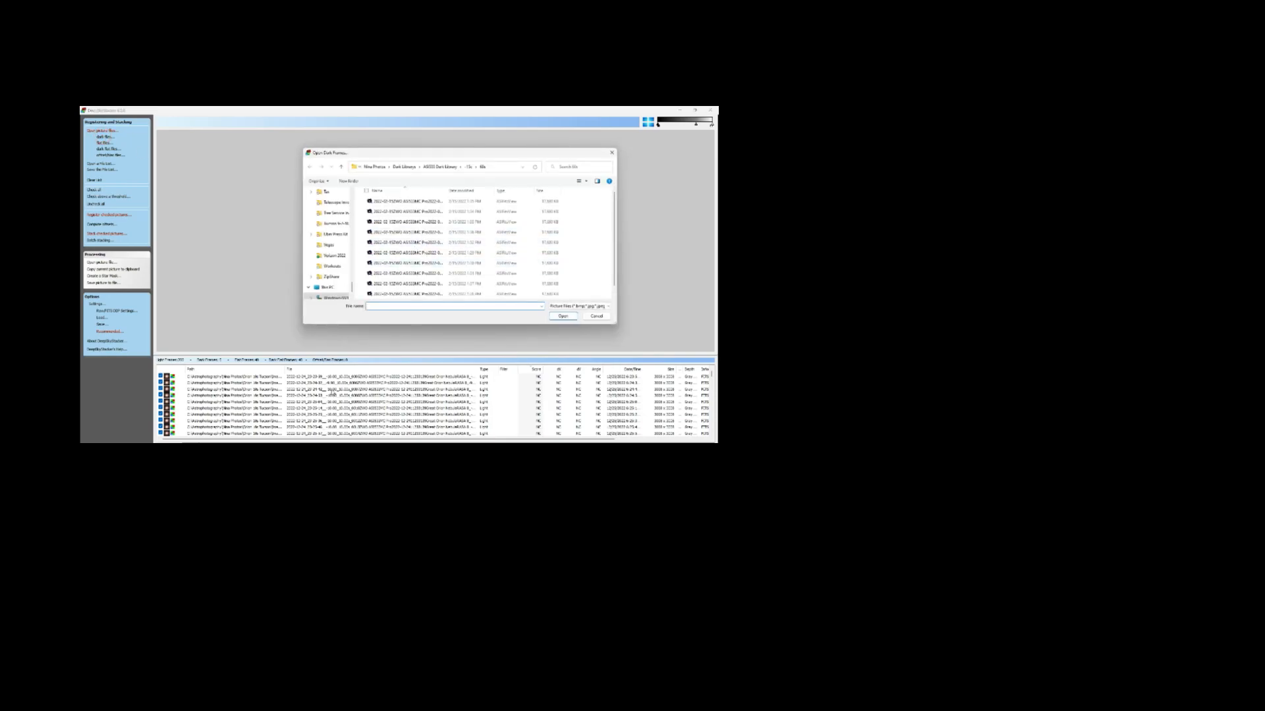
pyautogui.click(341, 166)
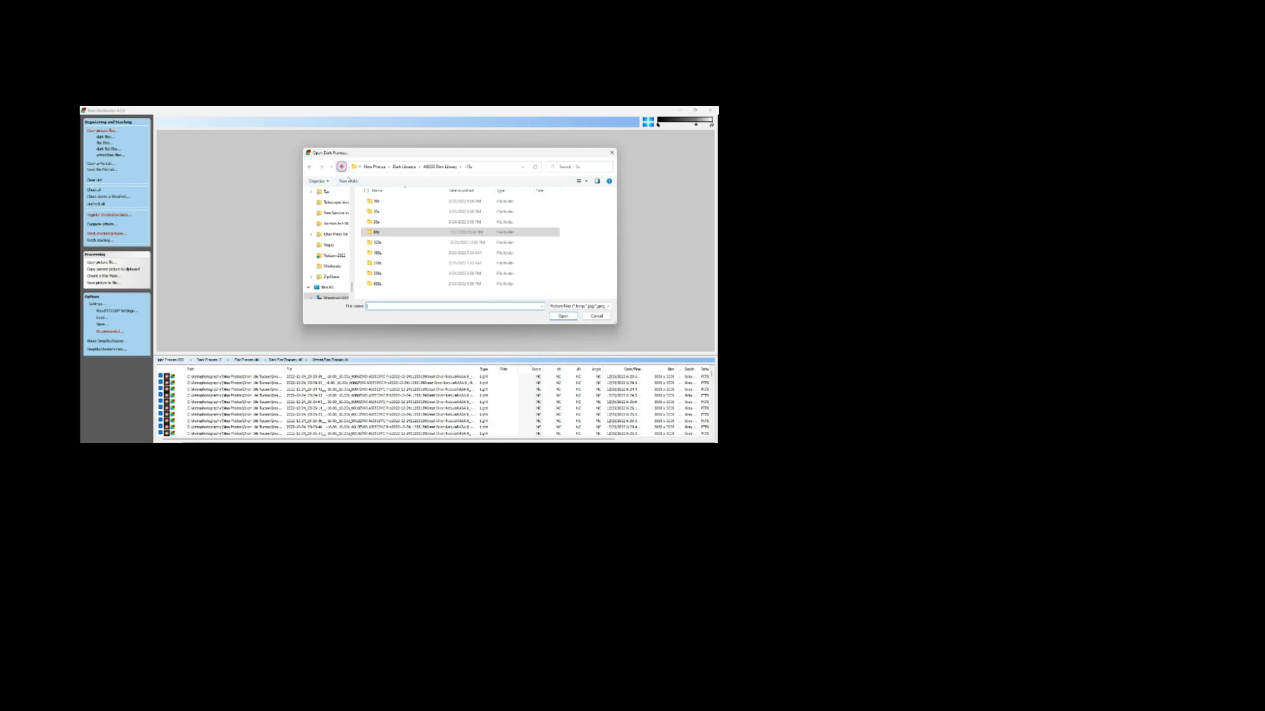
pyautogui.doubleClick(374, 202)
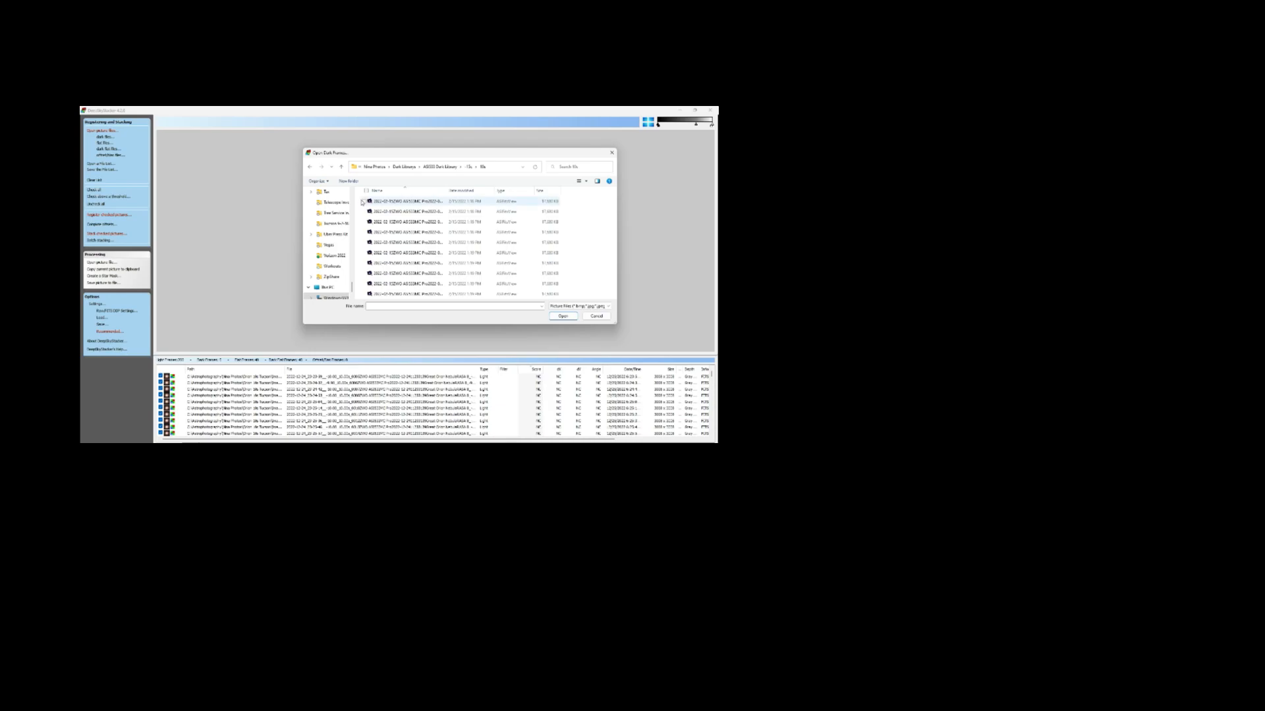
pyautogui.moveTo(360, 202); pyautogui.dragTo(428, 315)
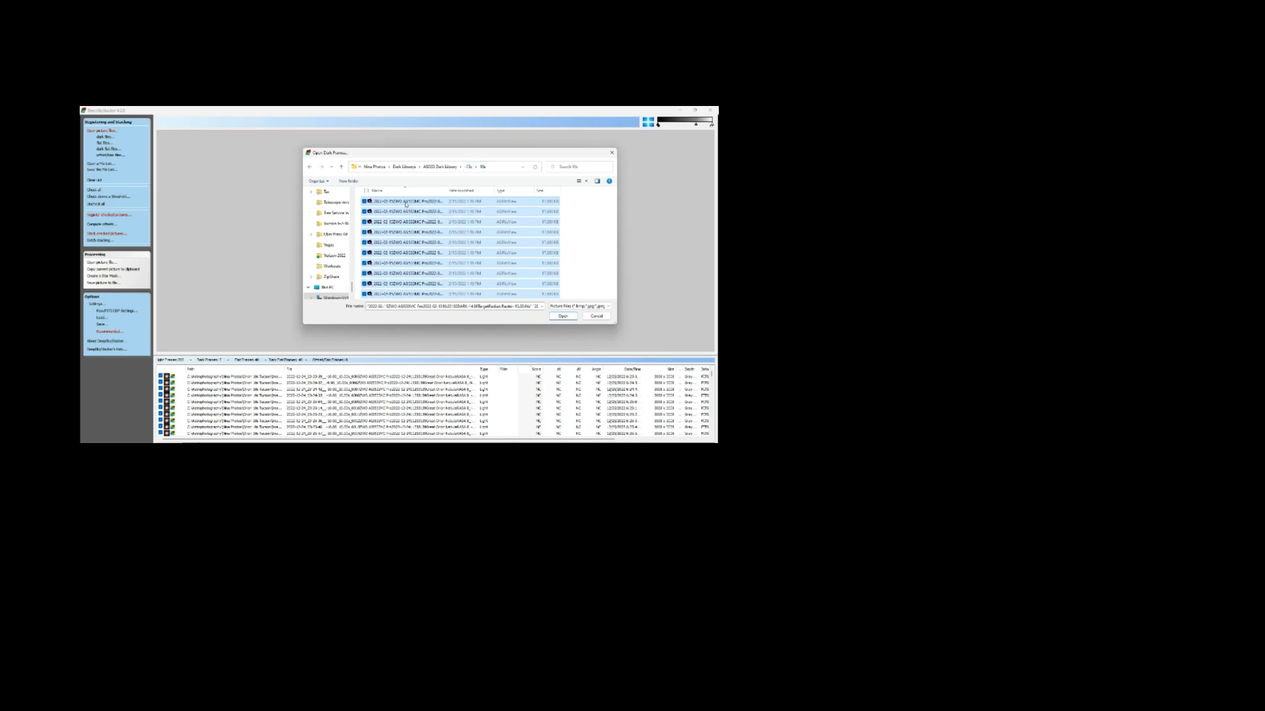
pyautogui.click(559, 316)
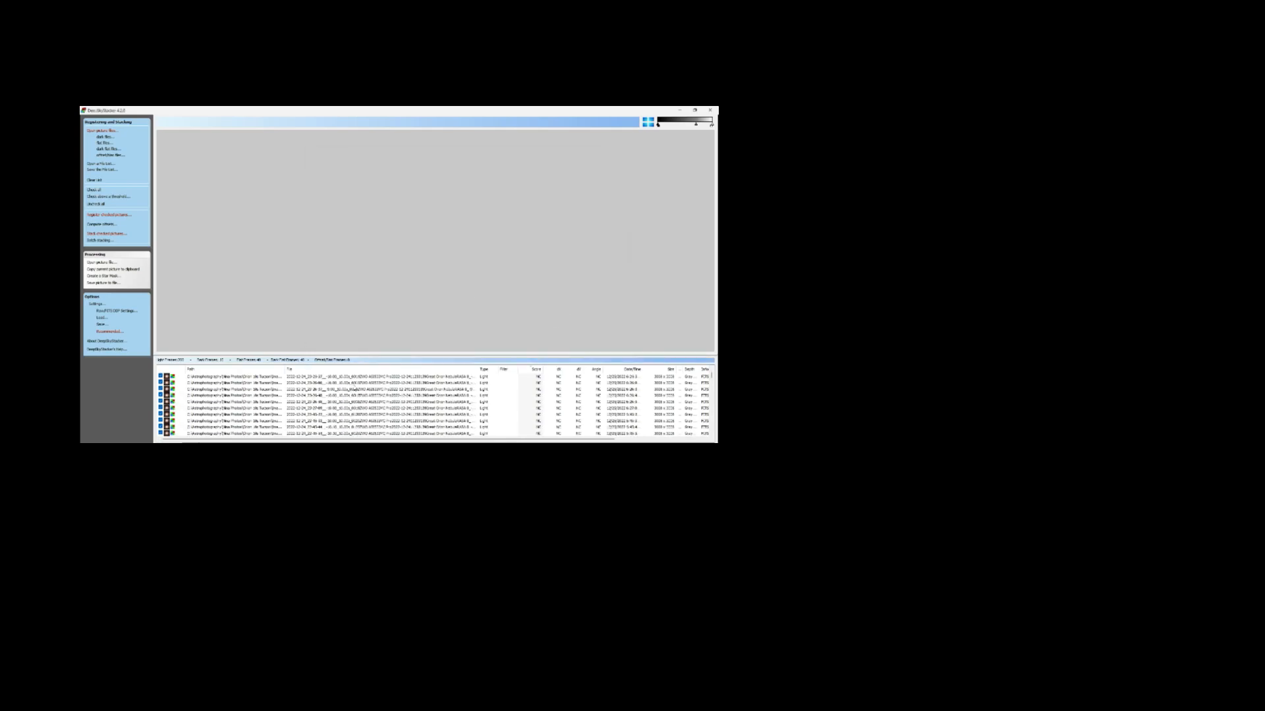
# - Load all the bias exposures from the ASI533Pro bias folder as offset/bias frames
pyautogui.scroll(-3, 351, 381)
pyautogui.click(110, 155)
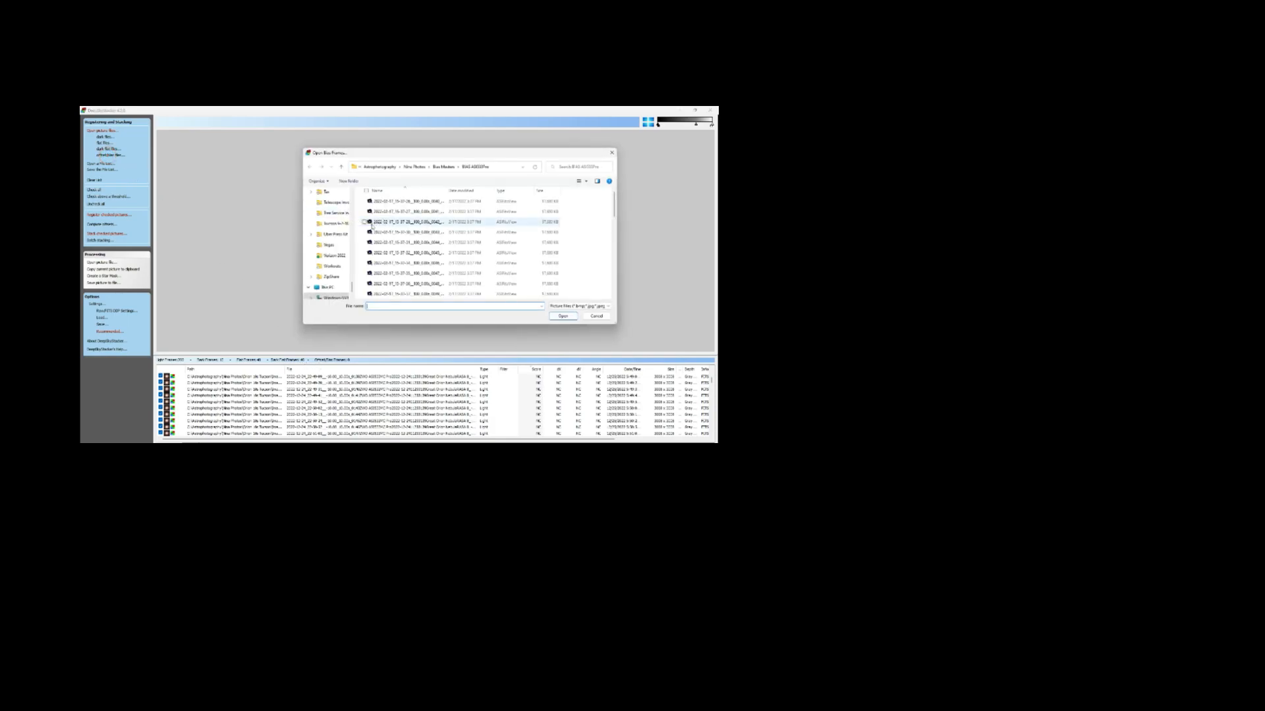
pyautogui.moveTo(360, 202); pyautogui.dragTo(411, 289)
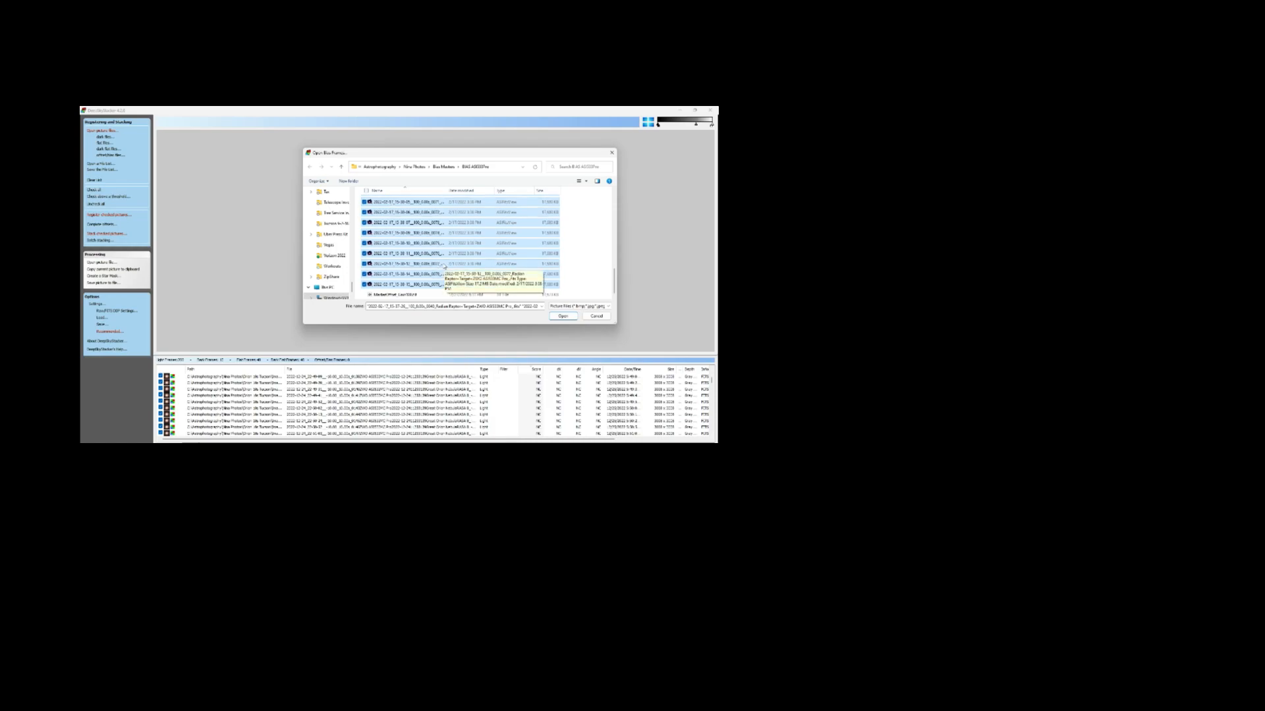
pyautogui.click(559, 315)
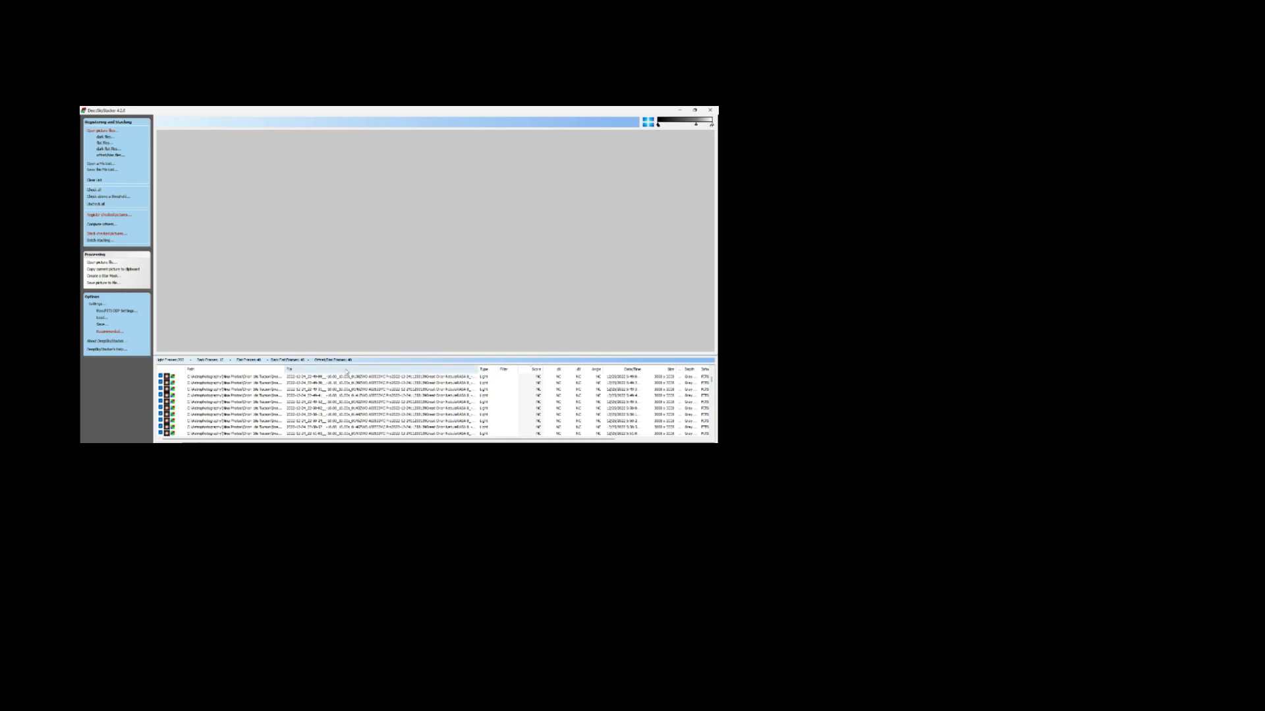
# - Tune the star detection threshold by computing the number of detected stars at several levels, and register the checked pictures
pyautogui.scroll(-15, 347, 394)
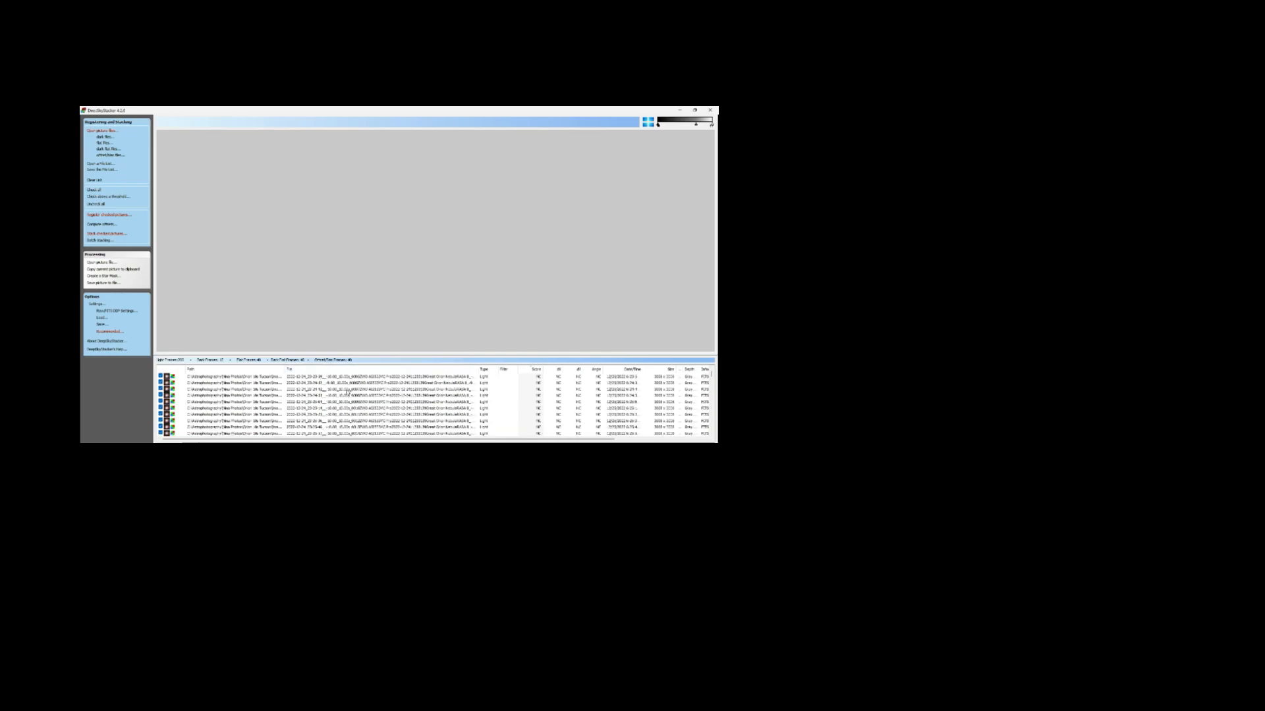
pyautogui.click(115, 215)
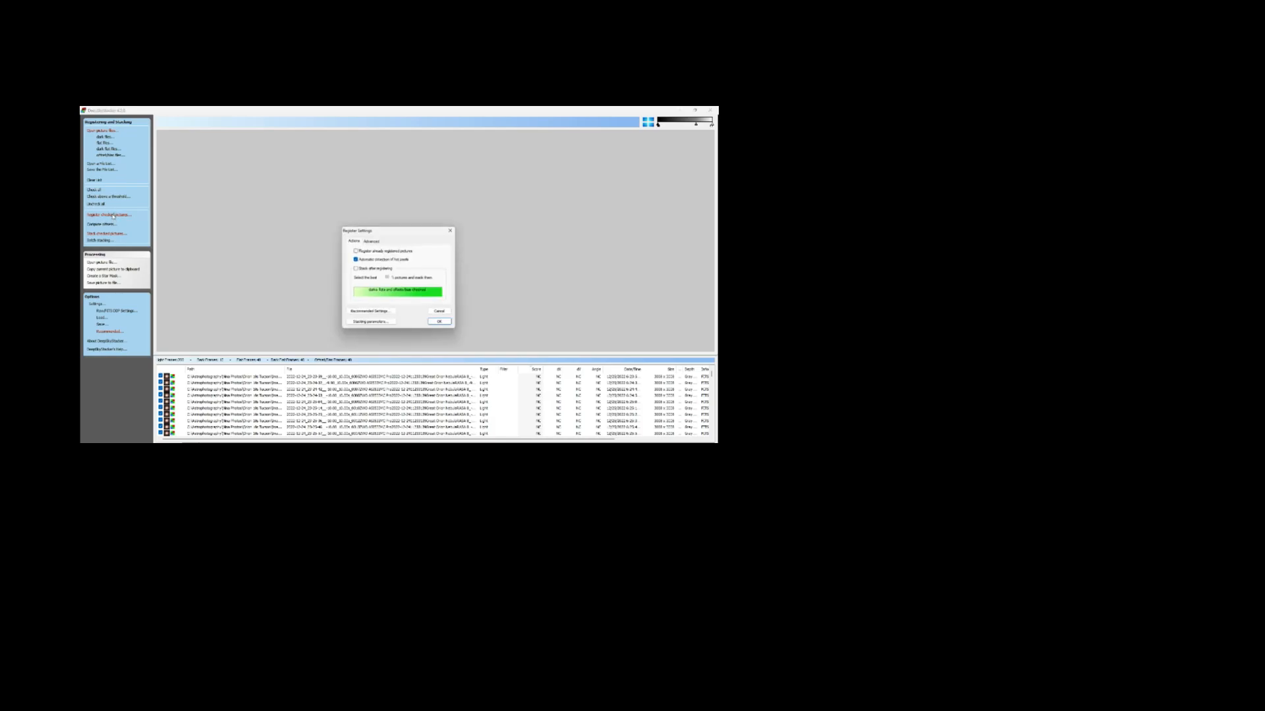
pyautogui.click(368, 241)
pyautogui.moveTo(374, 259); pyautogui.dragTo(378, 260)
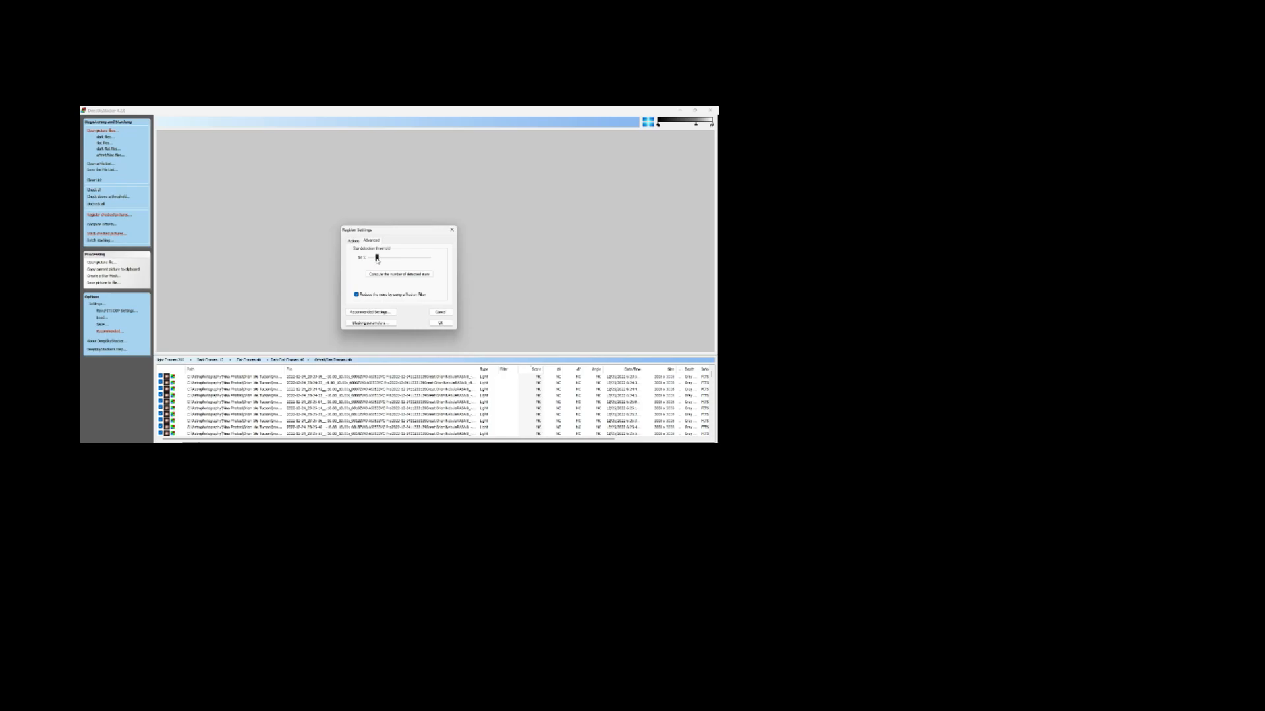
pyautogui.click(393, 273)
pyautogui.click(377, 259)
pyautogui.click(386, 276)
pyautogui.moveTo(370, 259); pyautogui.dragTo(372, 259)
pyautogui.click(387, 274)
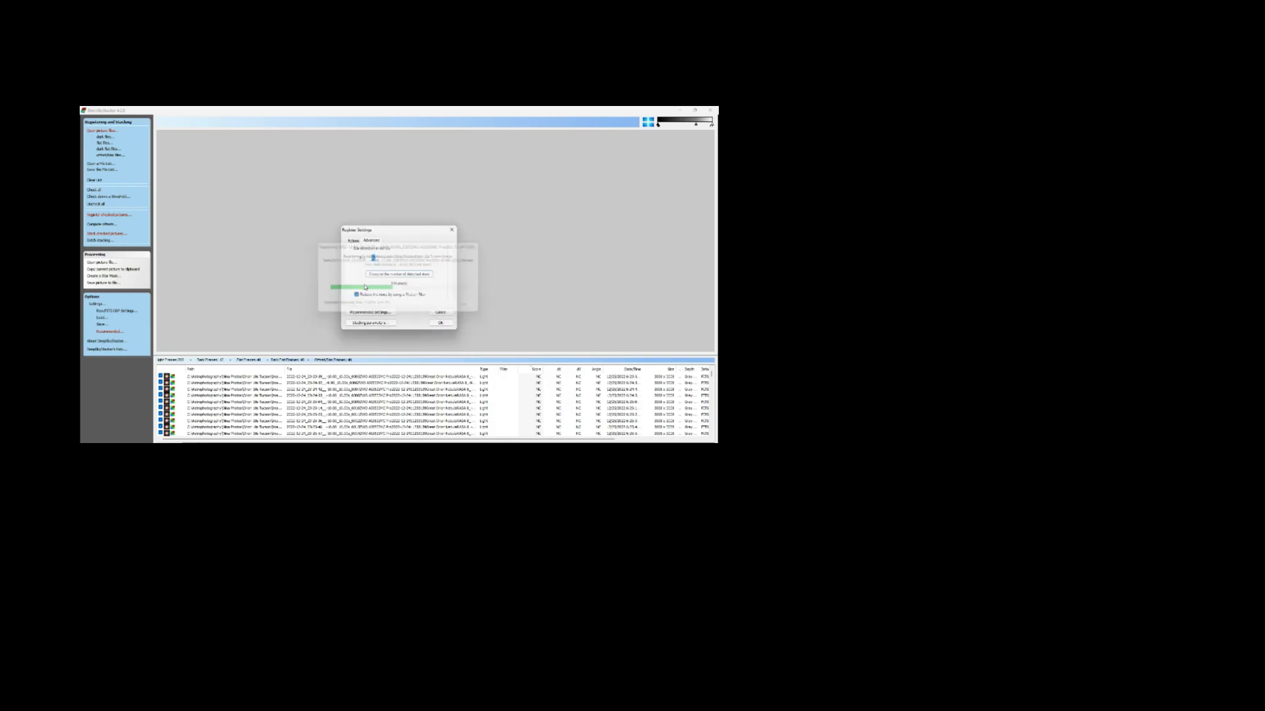
pyautogui.moveTo(374, 259); pyautogui.dragTo(376, 259)
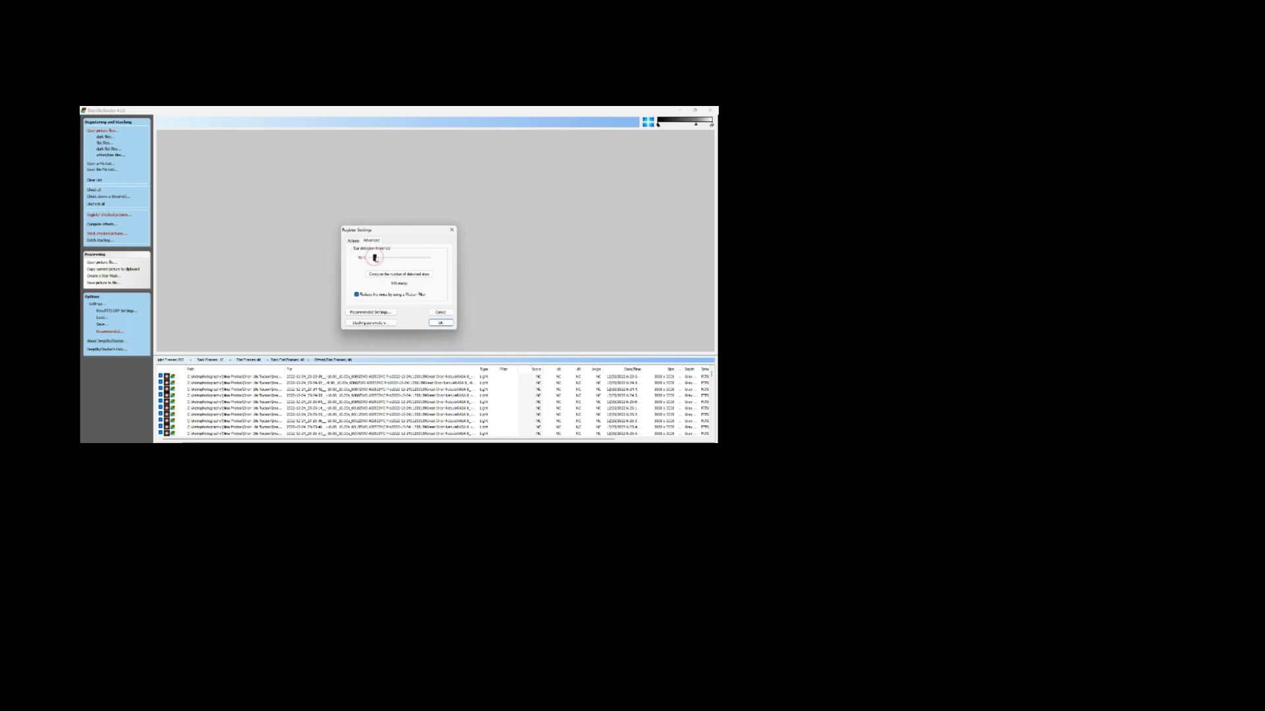
pyautogui.click(385, 275)
pyautogui.click(441, 323)
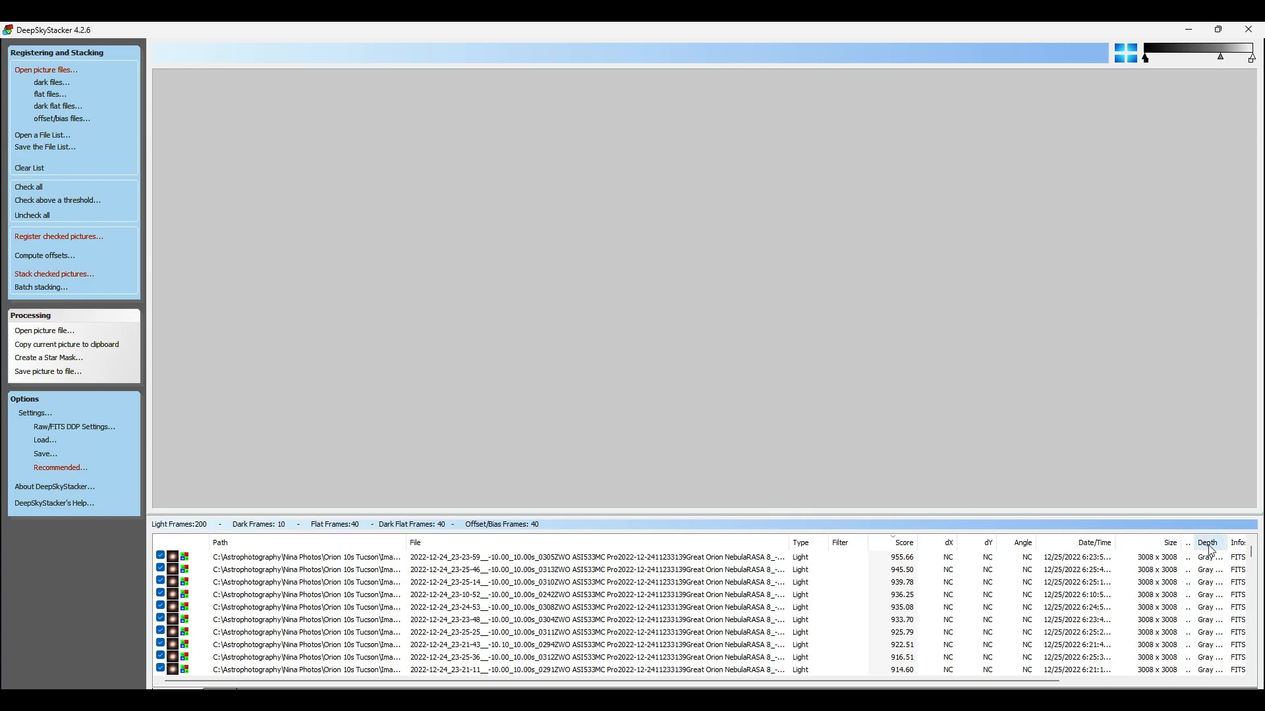
# - Review the registered light frames and sort the list by score, highest first
pyautogui.moveTo(1258, 622); pyautogui.dragTo(1239, 548)
pyautogui.scroll(-5, 901, 564)
pyautogui.scroll(5, 905, 562)
pyautogui.click(904, 544)
pyautogui.click(912, 544)
# - Set the highest-scoring light frame as the reference frame and stack the checked pictures with the listed stacking settings
pyautogui.rightClick(898, 557)
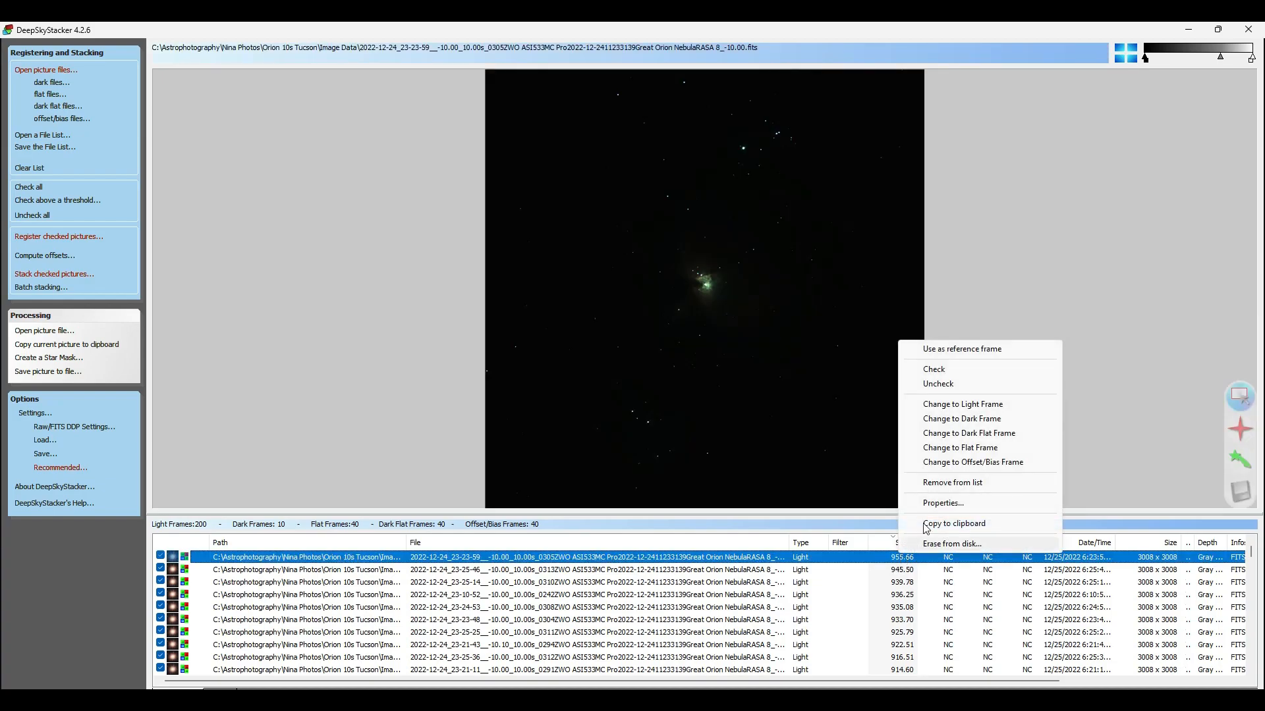
pyautogui.click(968, 355)
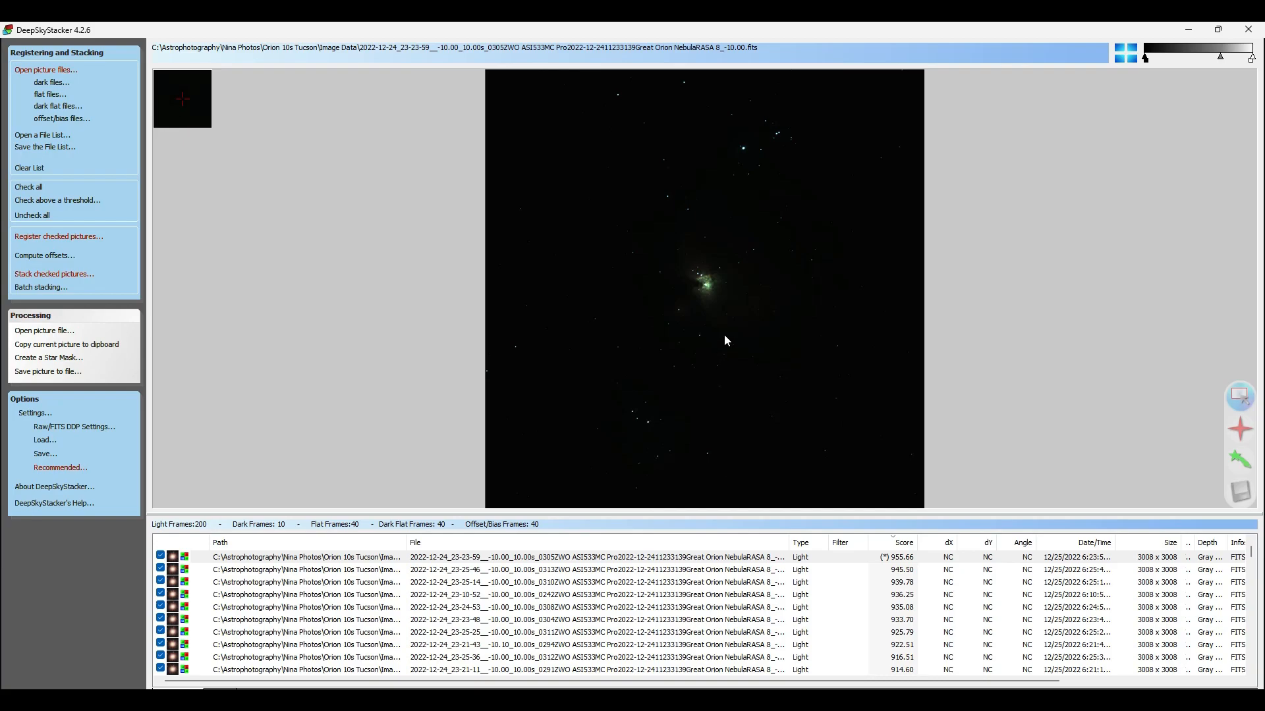
pyautogui.click(76, 282)
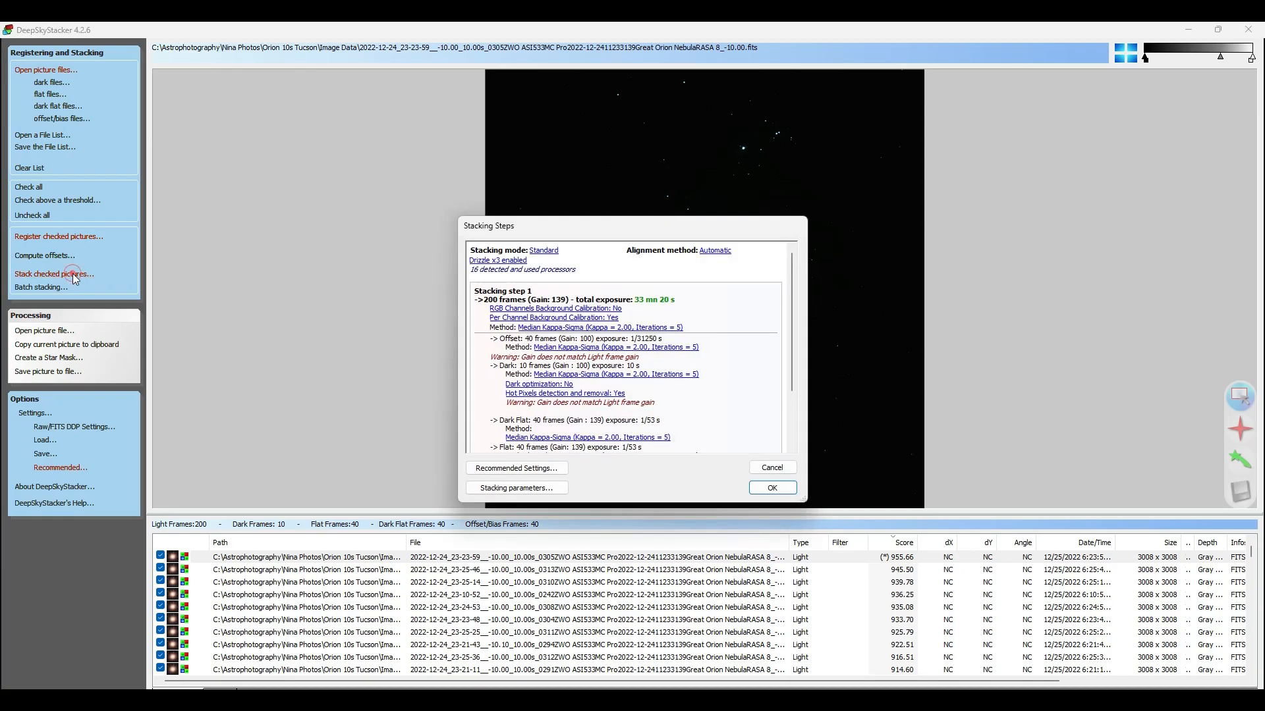
pyautogui.click(772, 488)
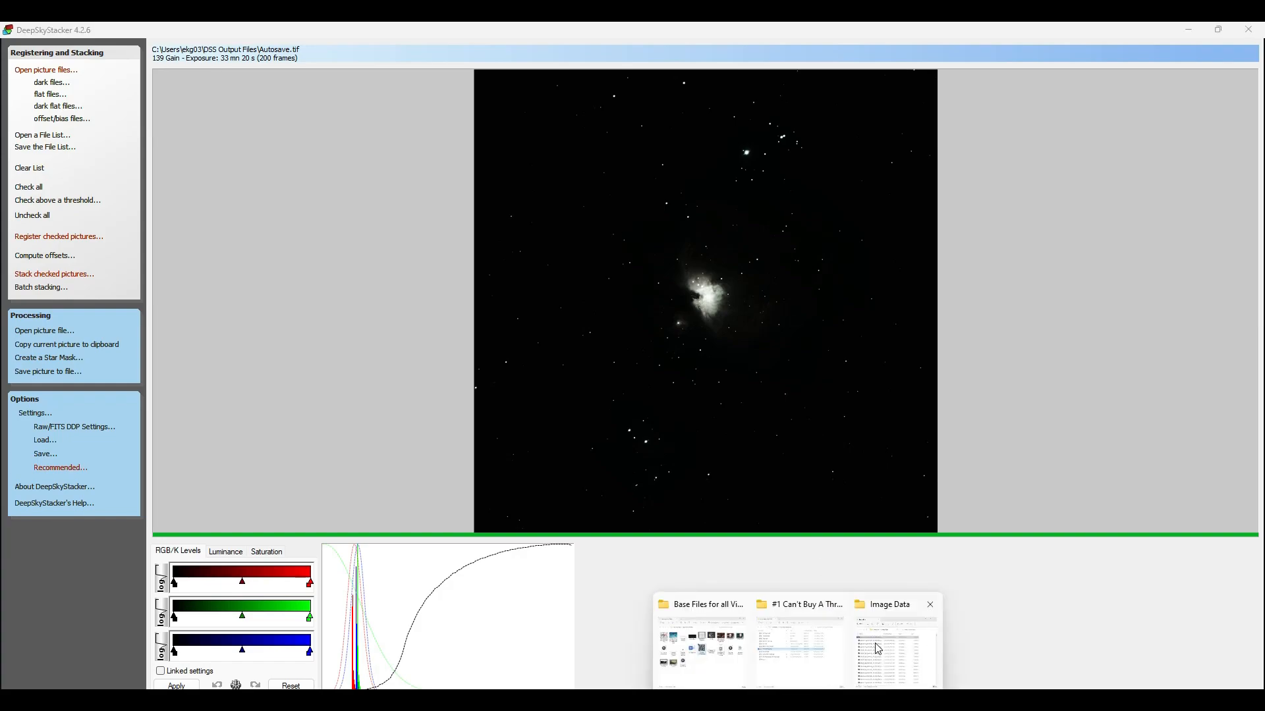
# - Switch to File Explorer, open the Stacks folder inside Orion 10s Tucson, and move its window higher over the stacked image
pyautogui.click(882, 646)
pyautogui.click(751, 349)
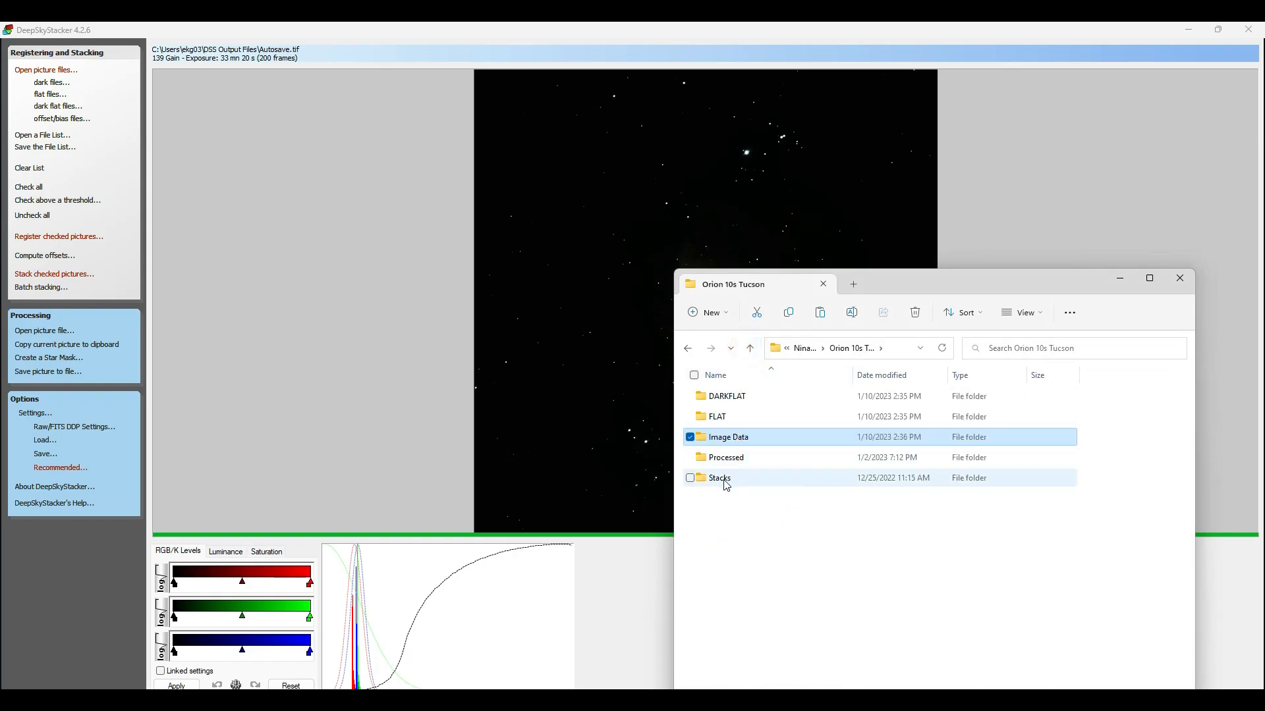
pyautogui.doubleClick(724, 481)
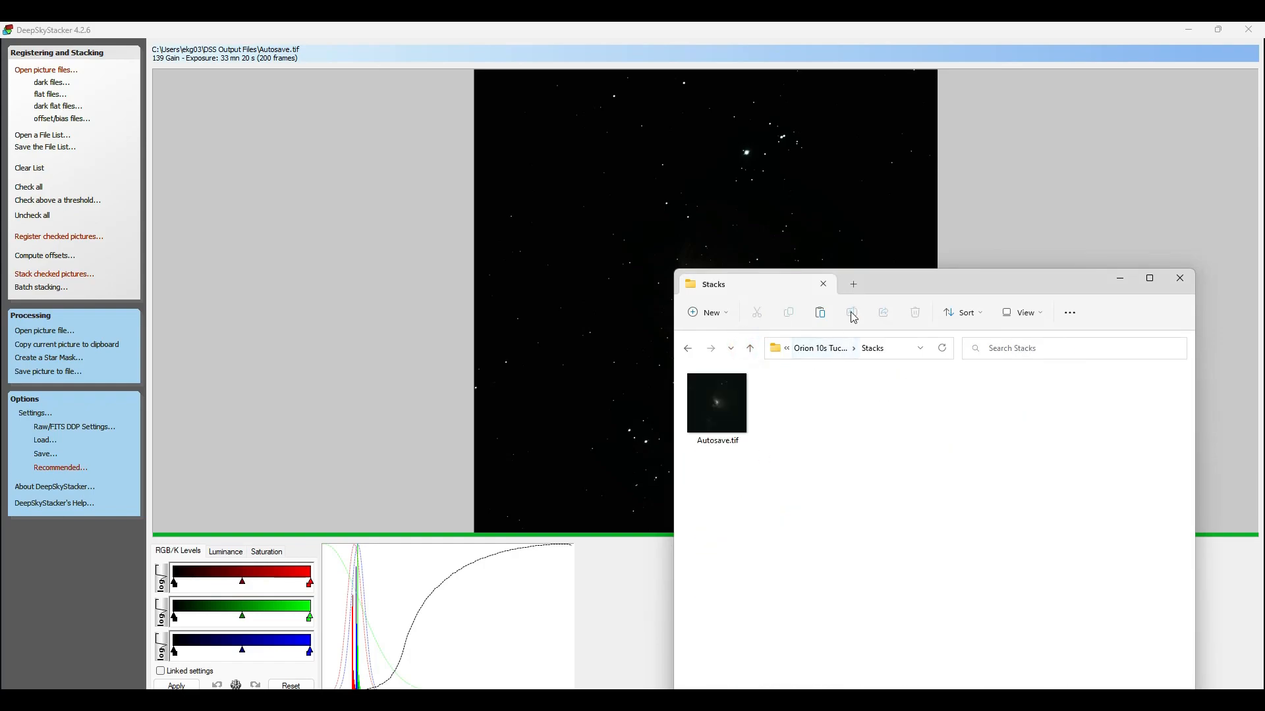
pyautogui.moveTo(876, 280); pyautogui.dragTo(876, 187)
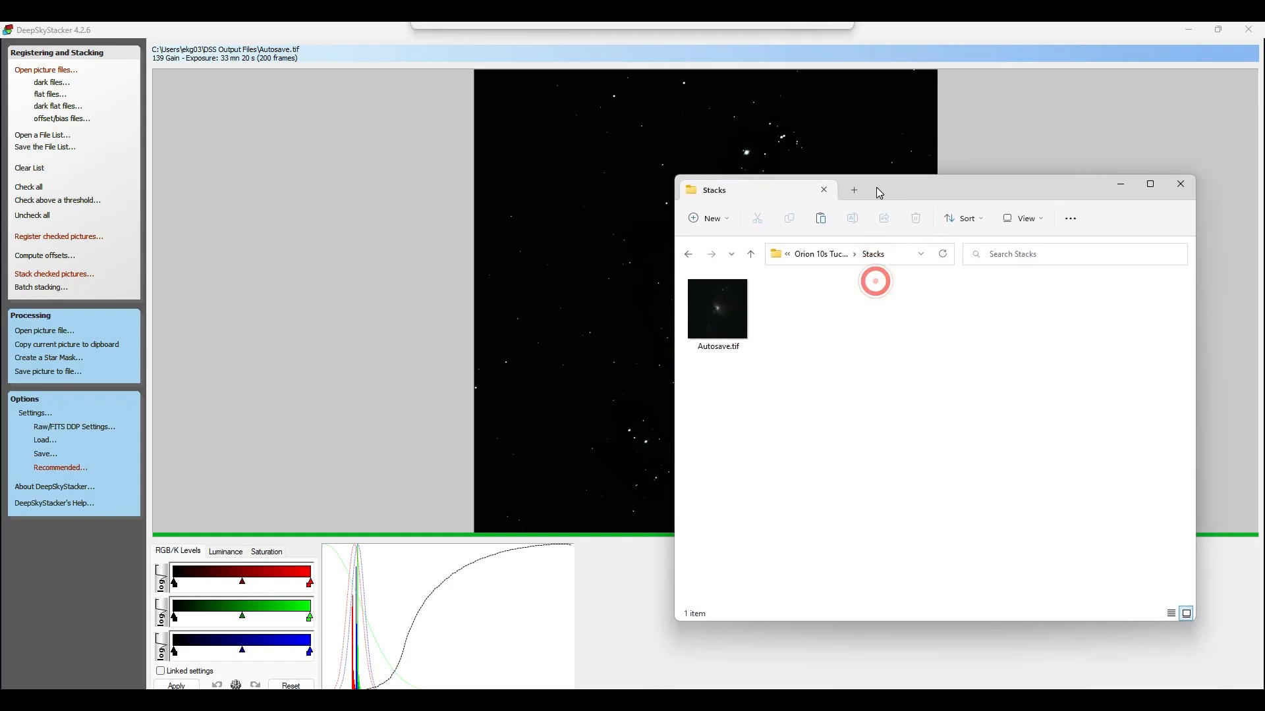
# - Open the stacked Autosave.tif in Photoshop and convert it to 16 bits per channel with the Exposure and Gamma HDR toning method
pyautogui.moveTo(724, 314)
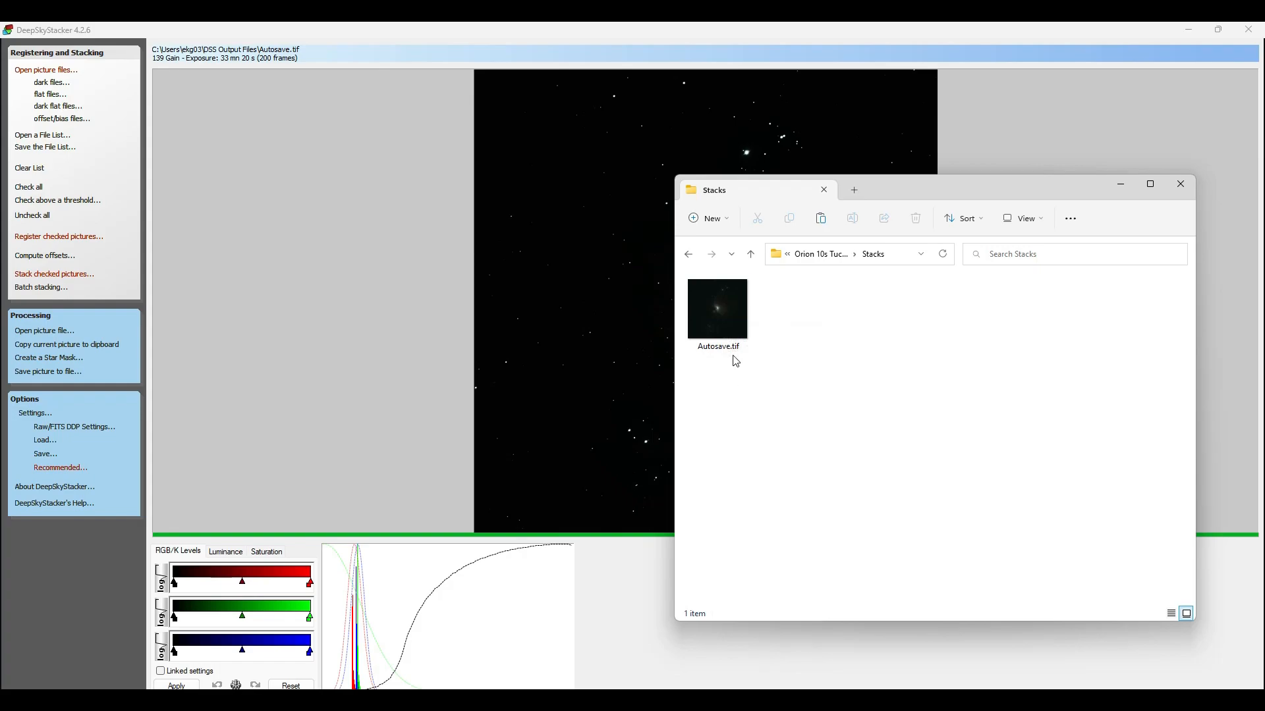
pyautogui.doubleClick(715, 308)
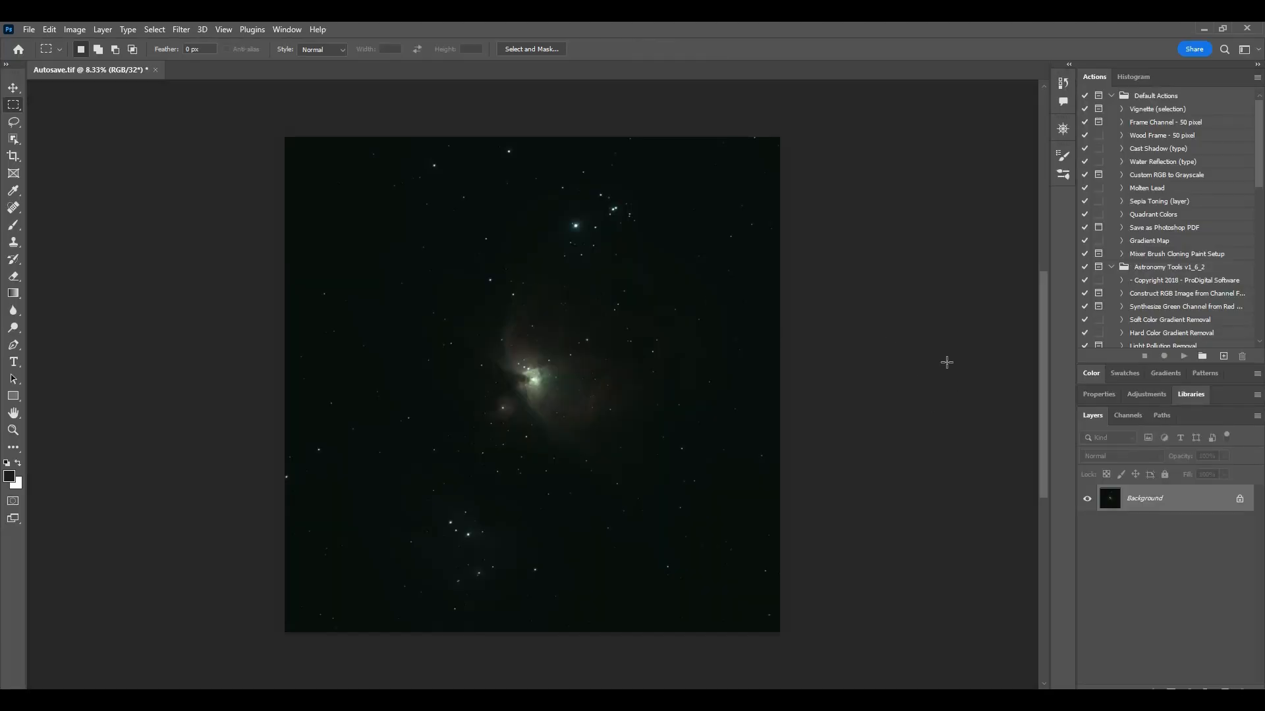
pyautogui.click(74, 30)
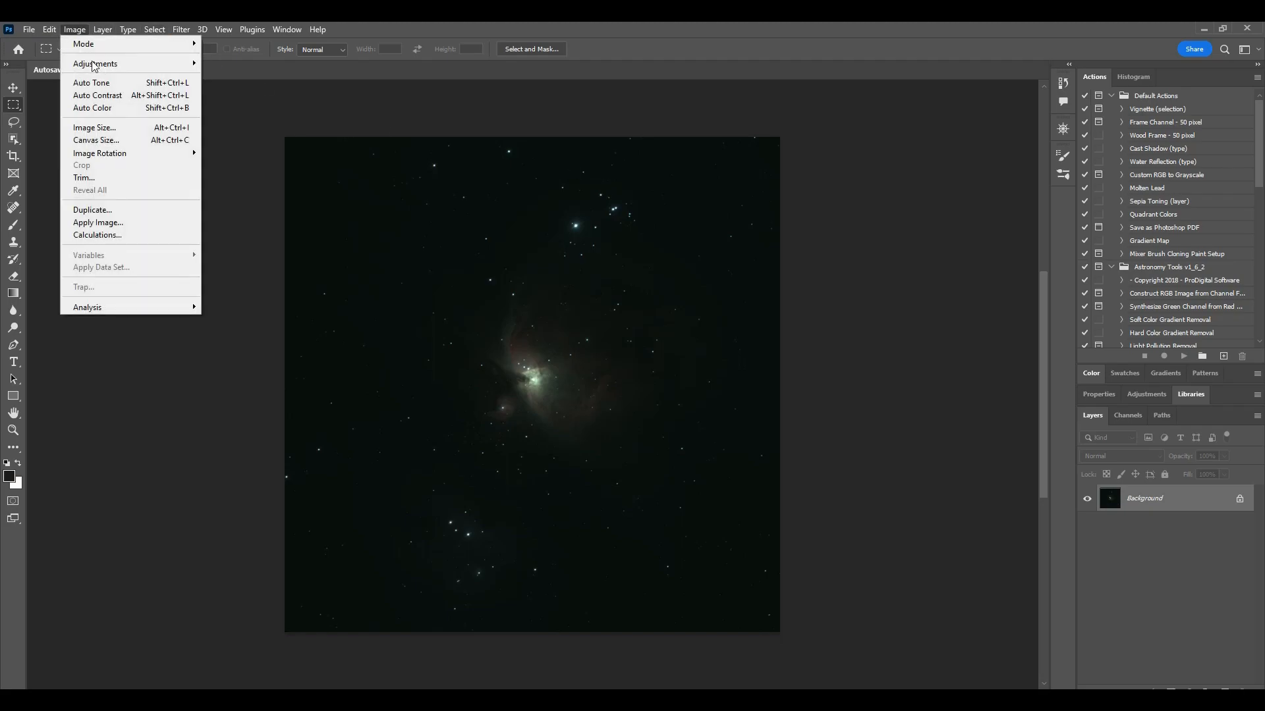
pyautogui.click(91, 49)
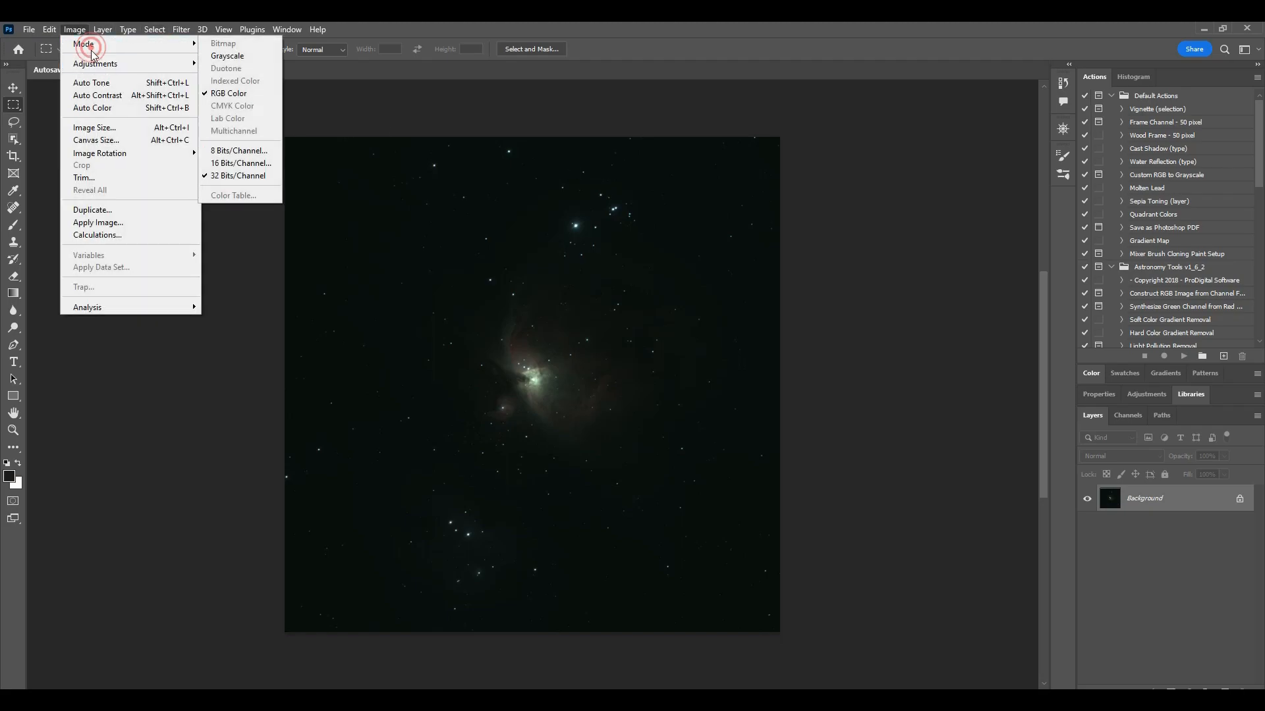
pyautogui.click(90, 52)
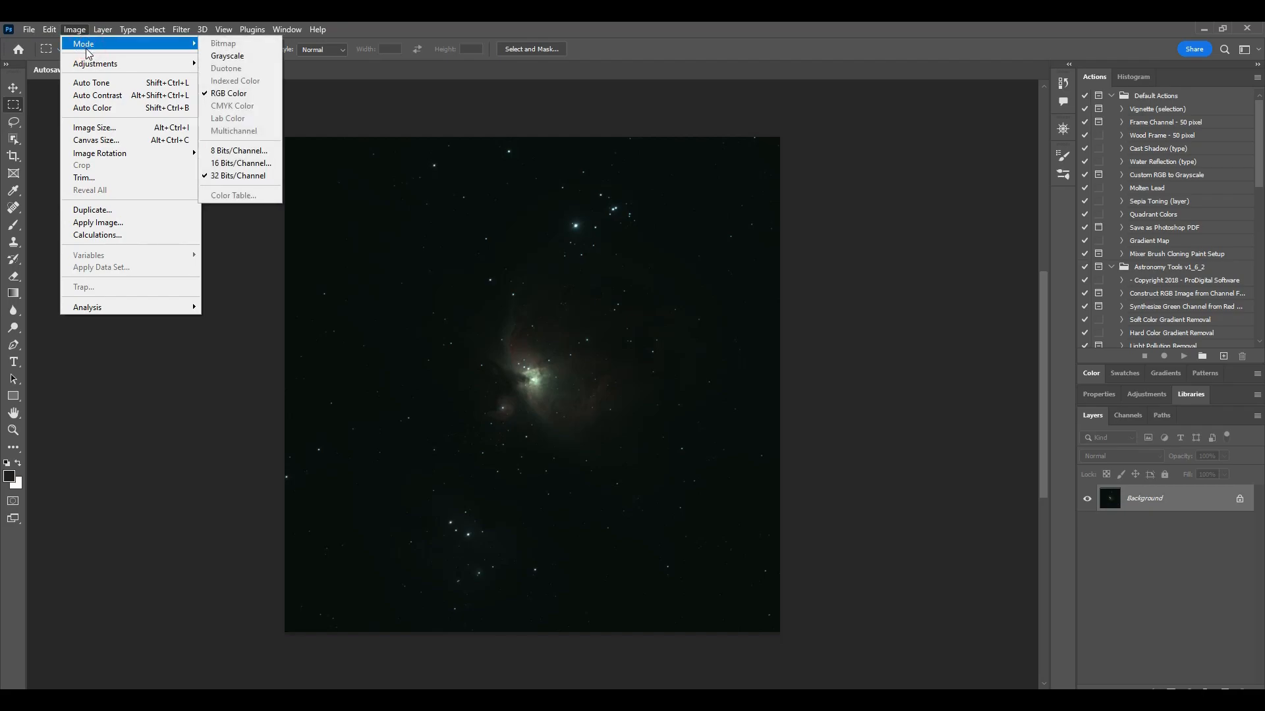
pyautogui.click(258, 165)
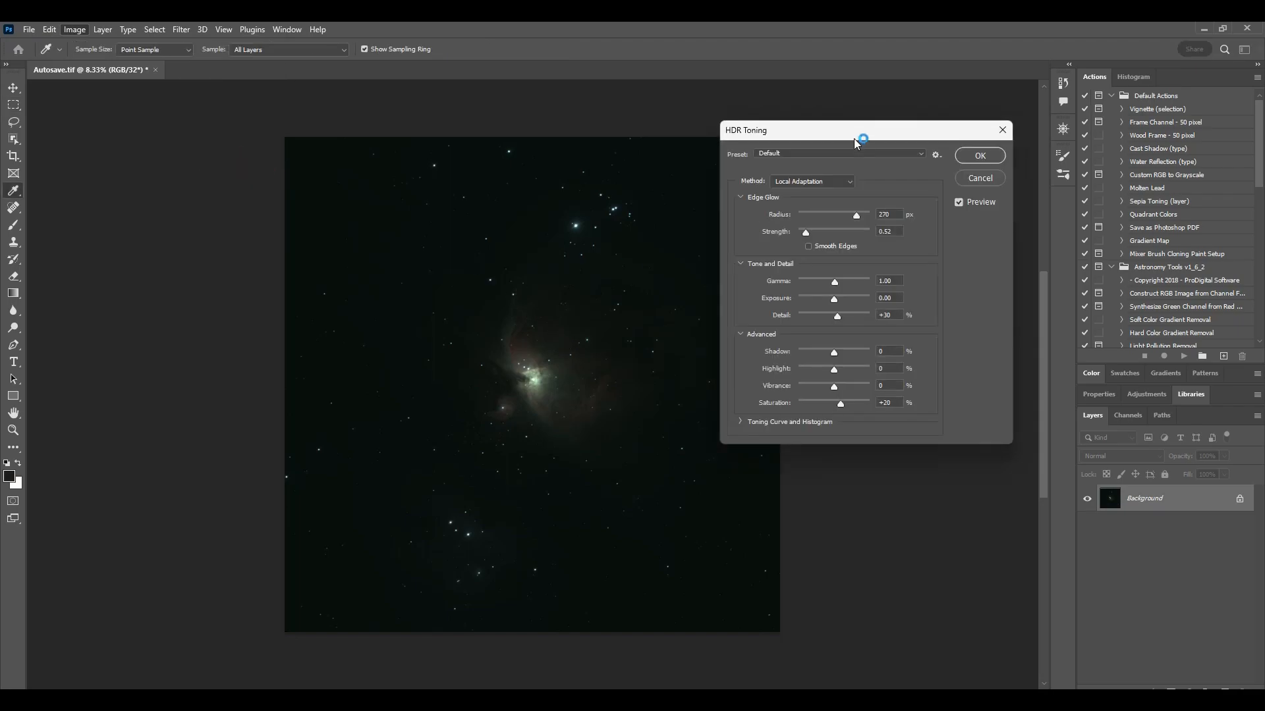
pyautogui.click(808, 181)
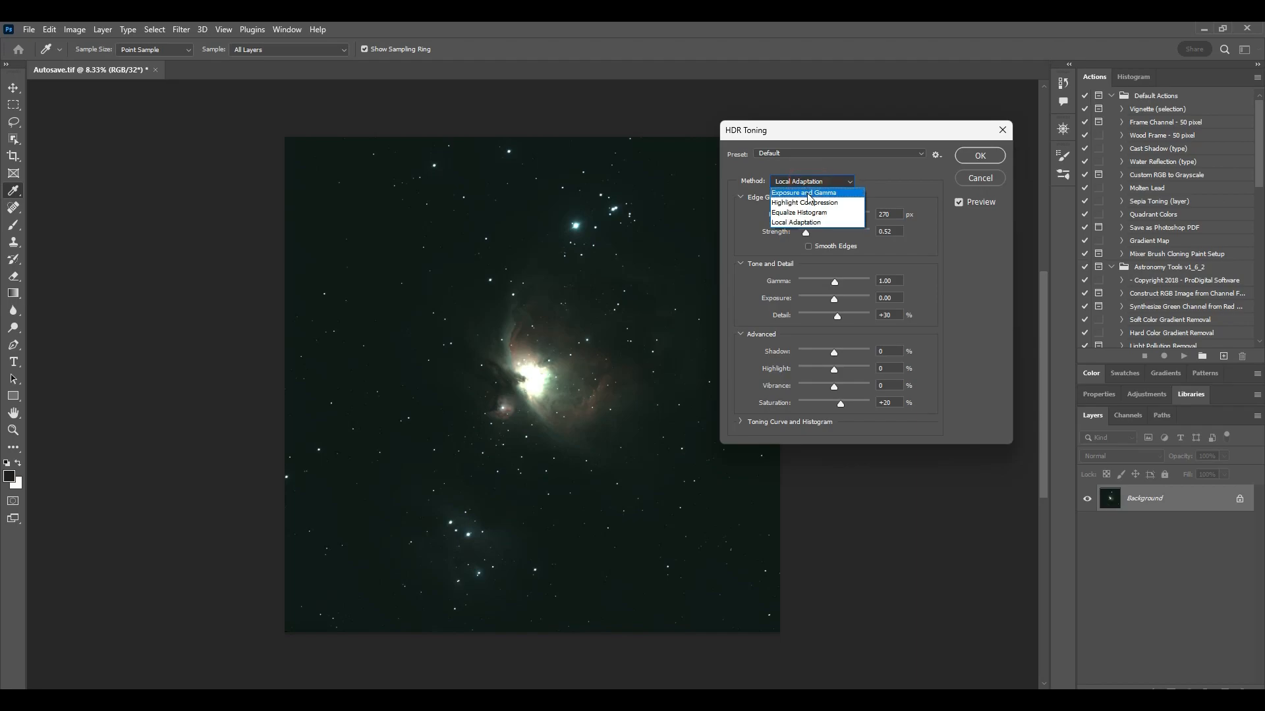
pyautogui.click(808, 193)
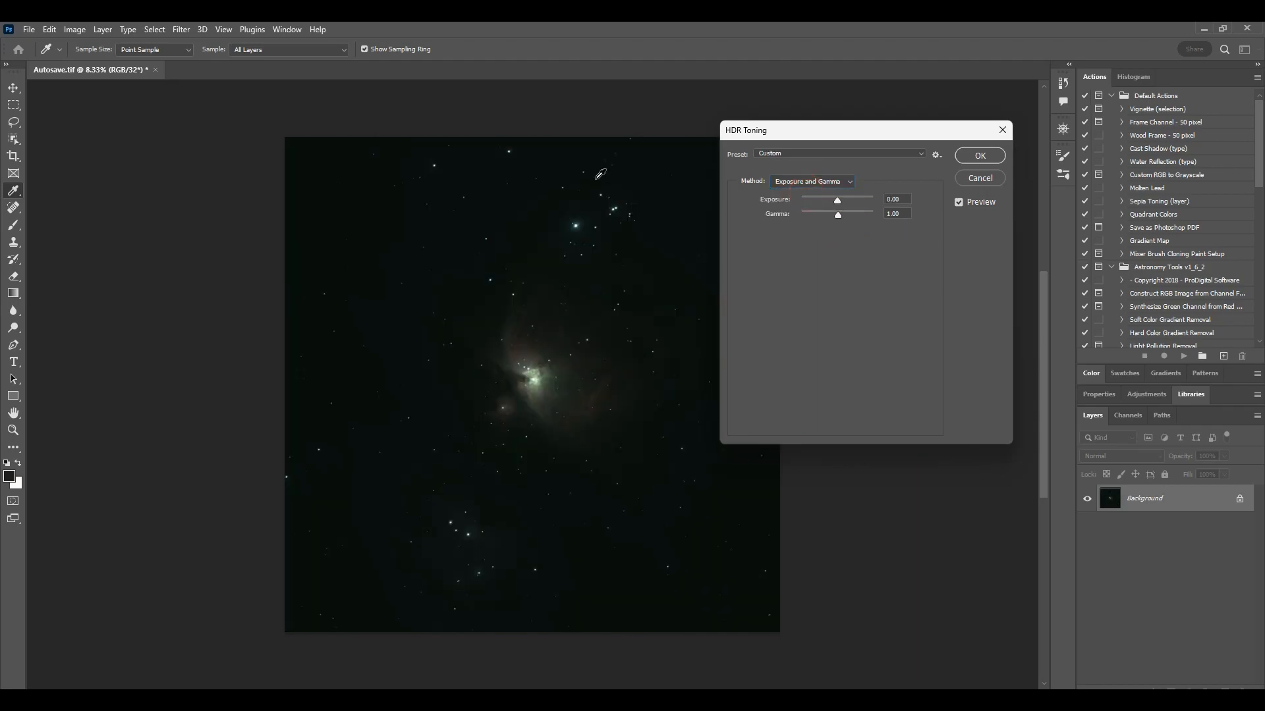
pyautogui.click(980, 156)
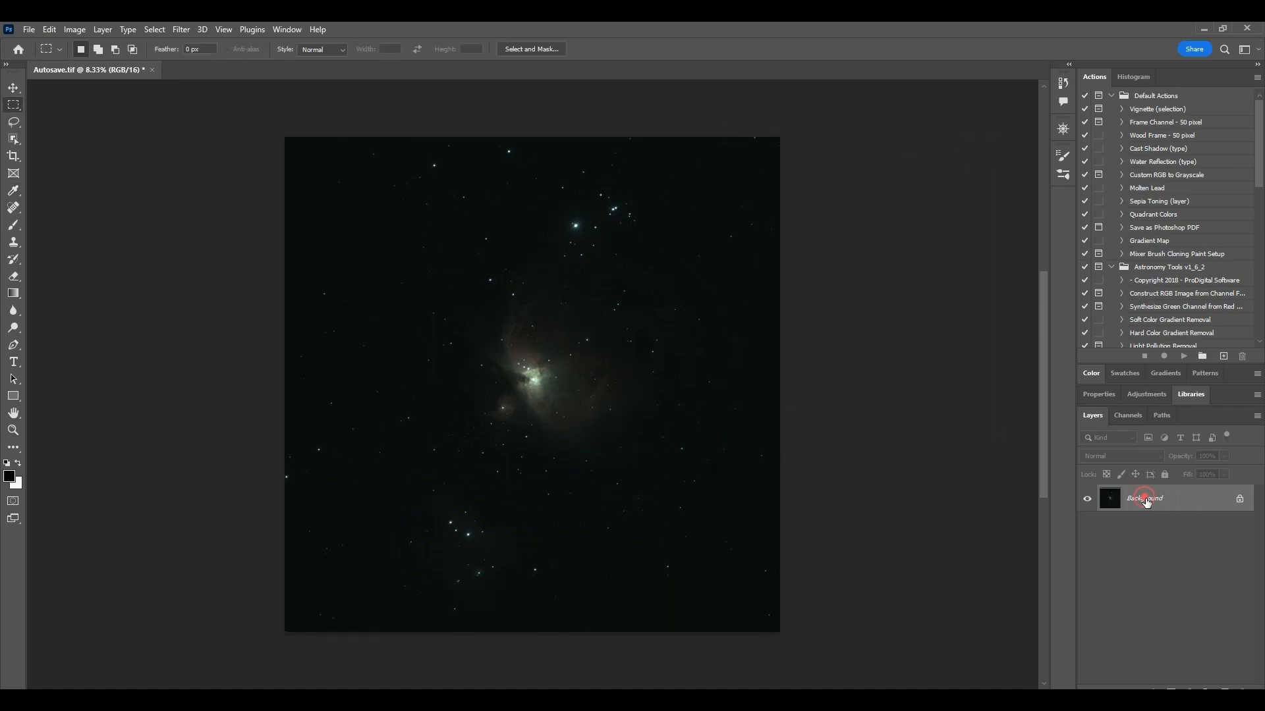
# - Duplicate the Background layer under the name Channel Mixer, keep the copy selected and show the image histogram
pyautogui.rightClick(1146, 501)
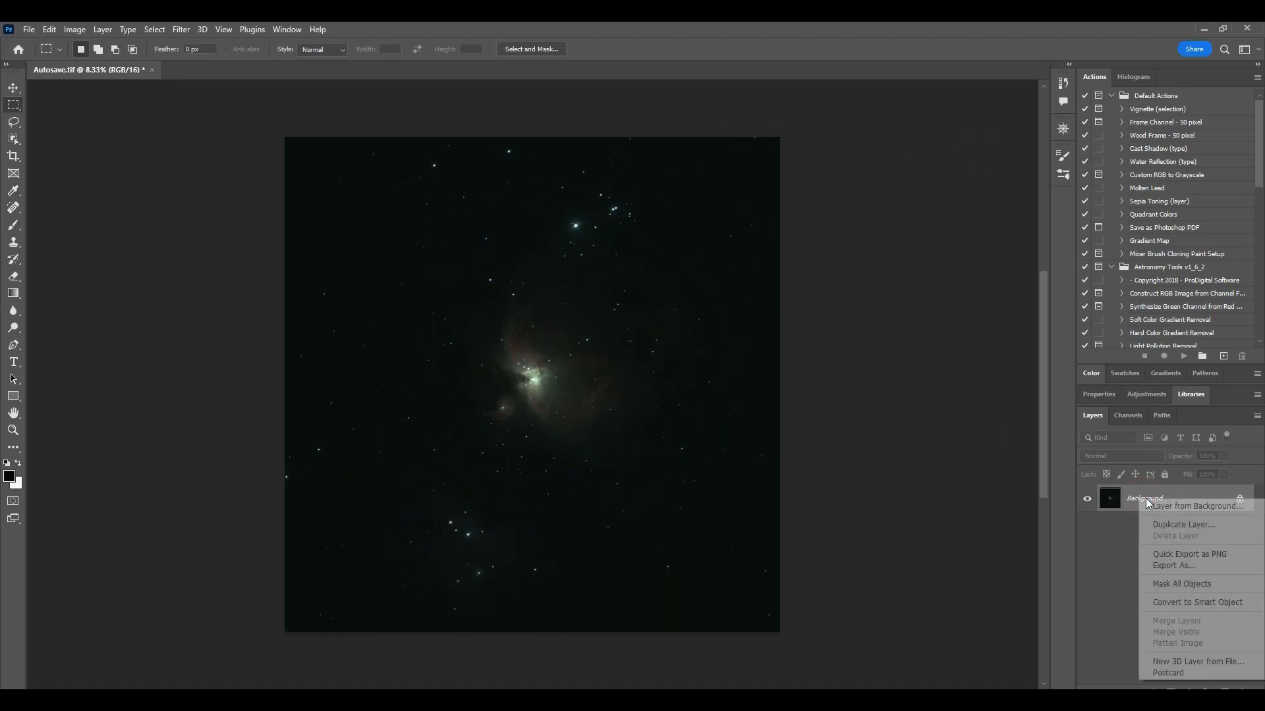
pyautogui.click(1191, 525)
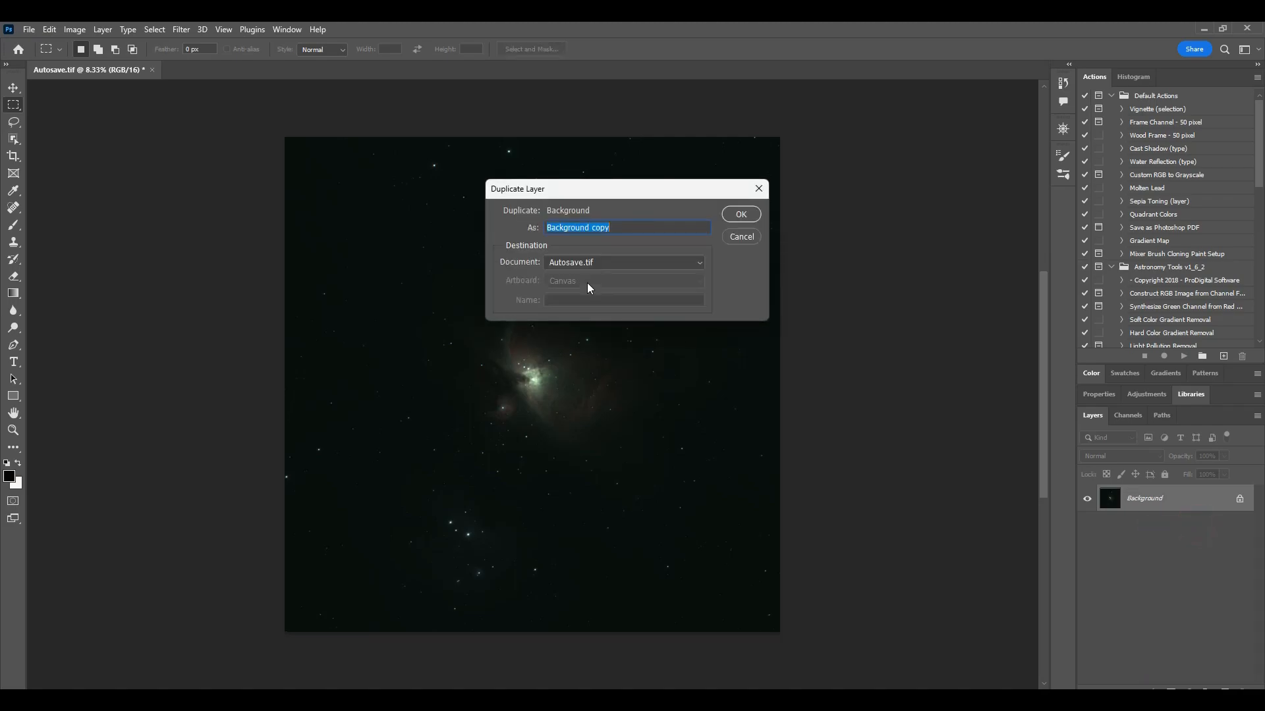
pyautogui.write('C')
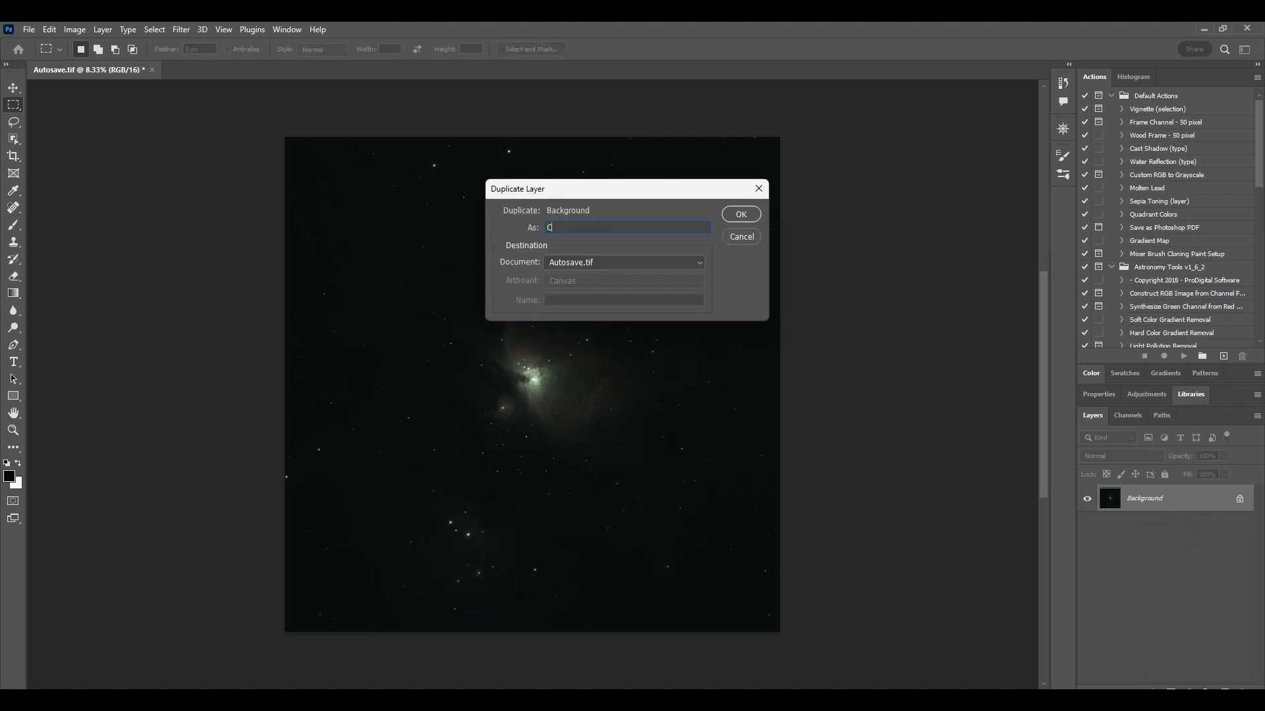
pyautogui.write('hannel Mixer')
pyautogui.press('Return')
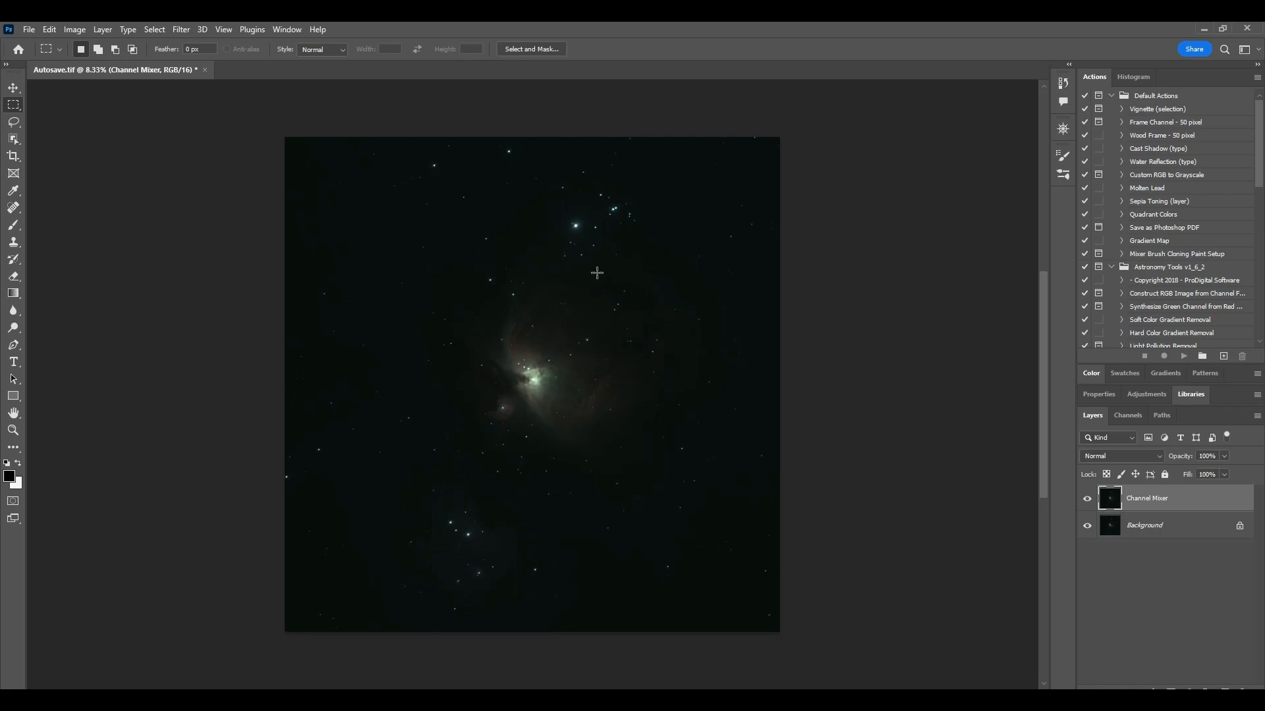
pyautogui.click(1151, 498)
pyautogui.click(1134, 76)
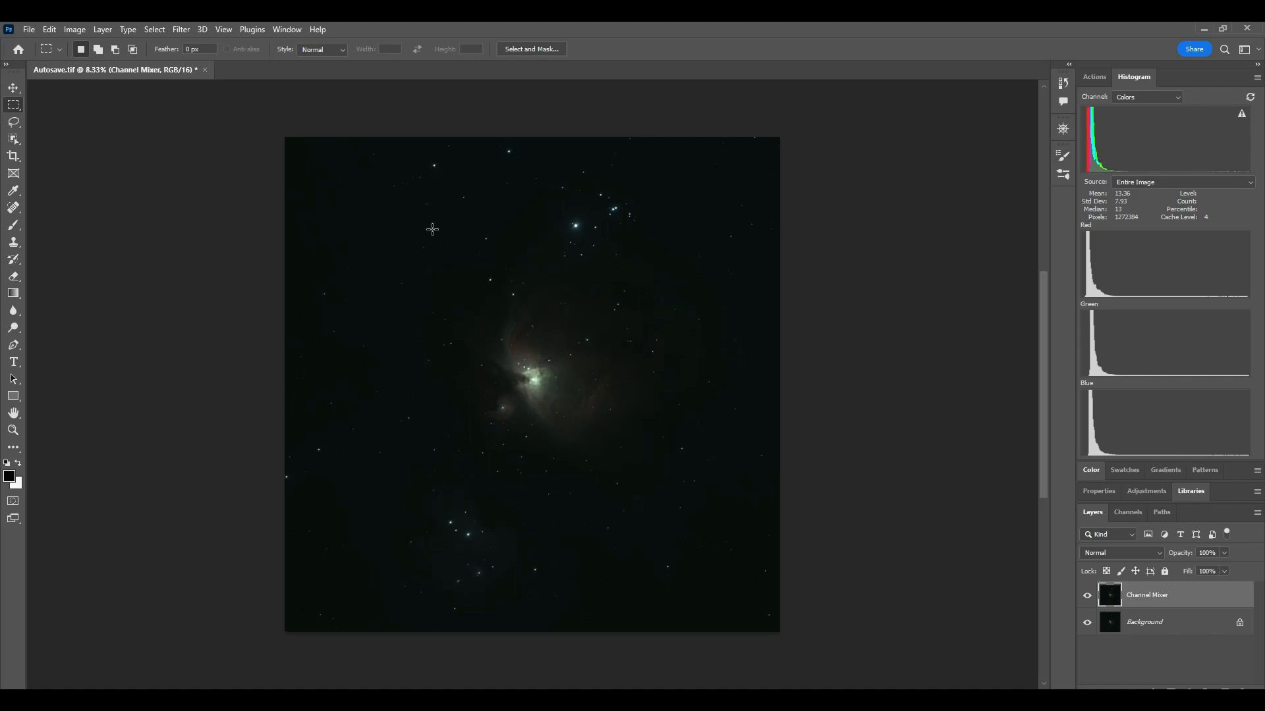
# - Start a Channel Mixer adjustment on the Channel Mixer layer and set green to +54% in the Green output channel
pyautogui.click(68, 29)
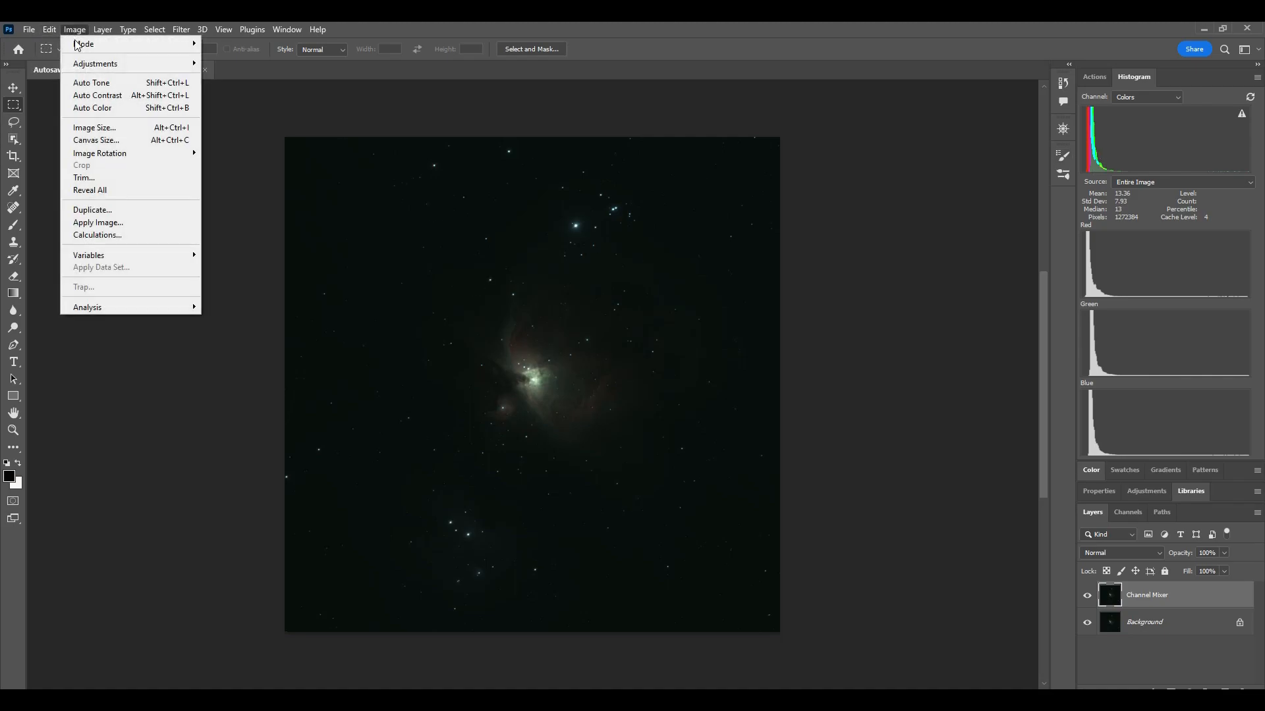
pyautogui.click(85, 63)
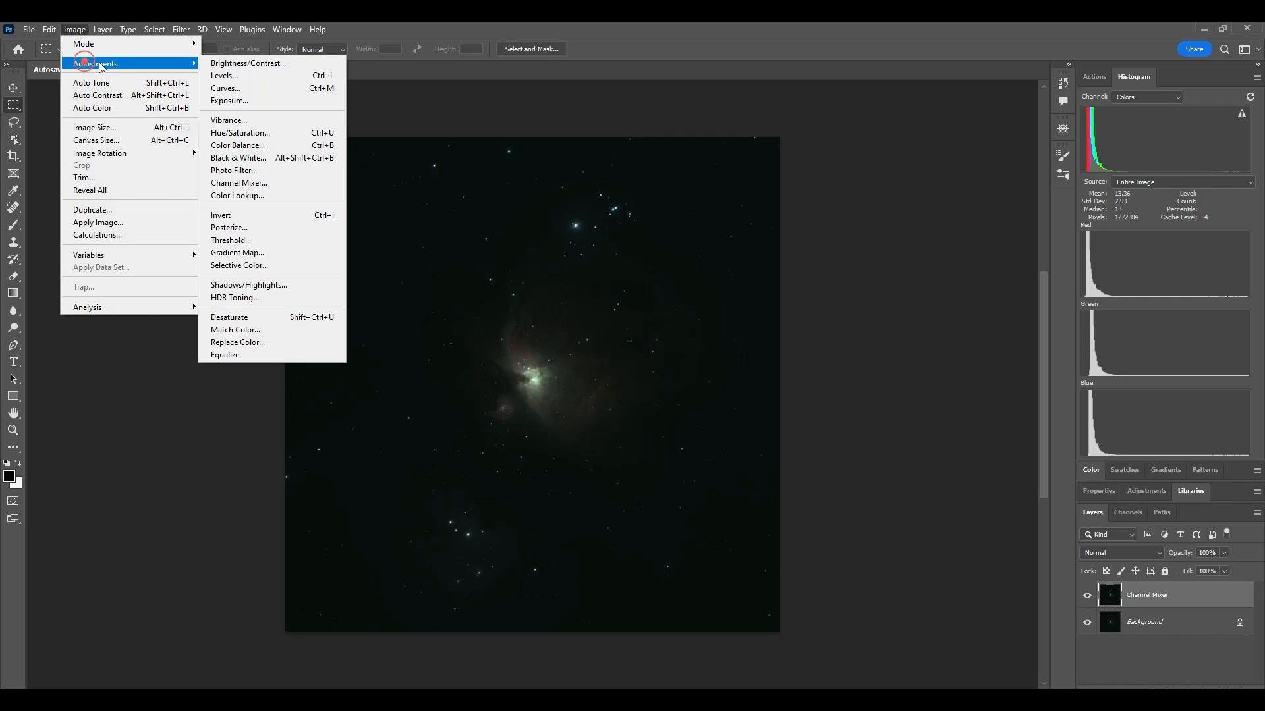
pyautogui.click(282, 183)
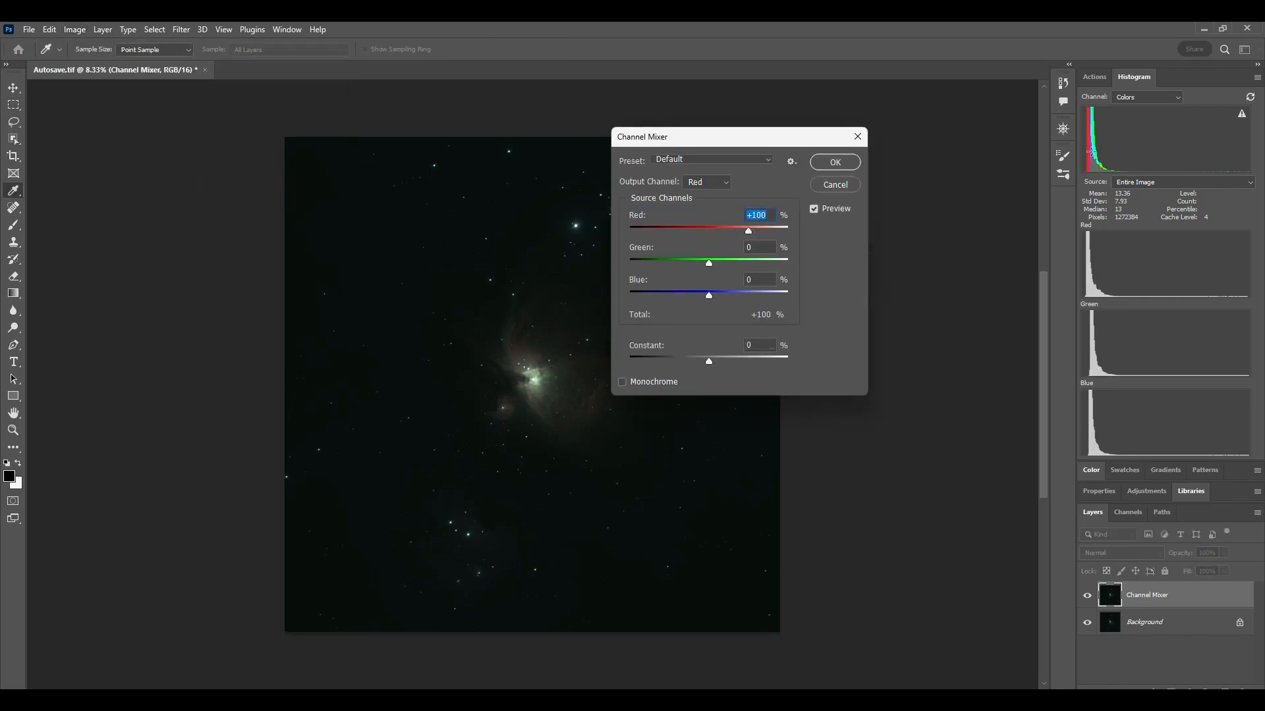
pyautogui.click(707, 182)
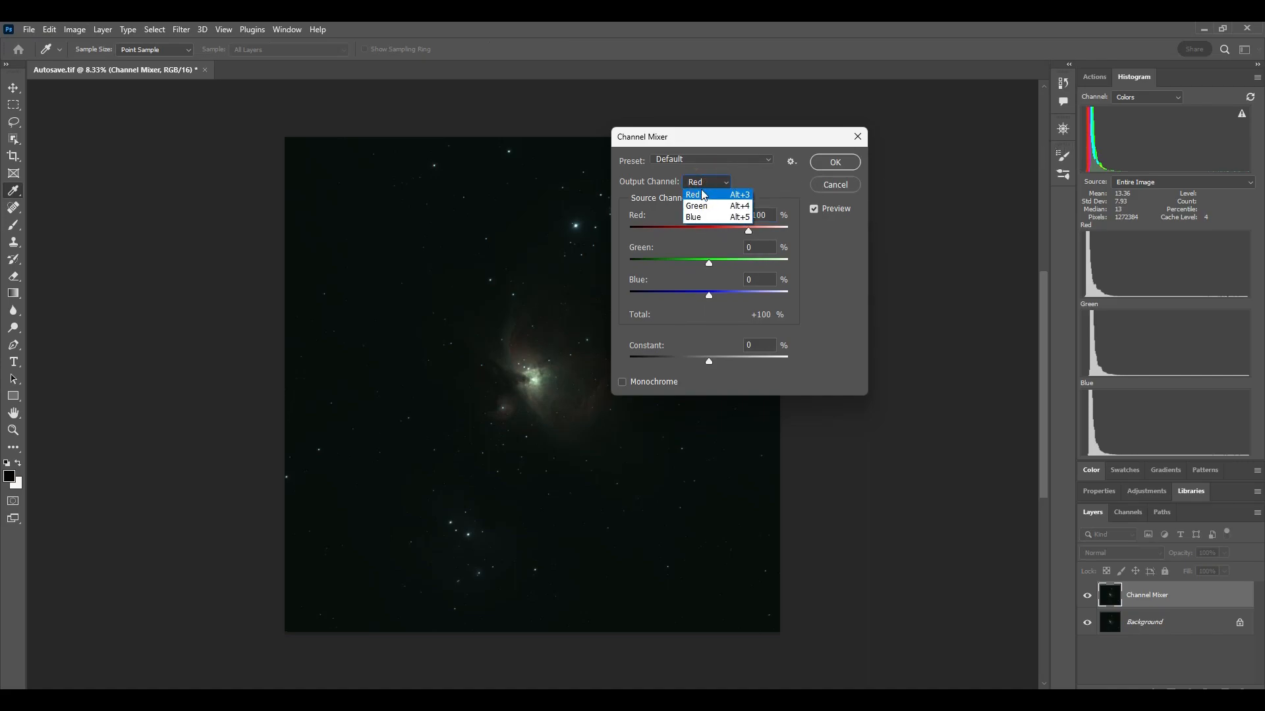
pyautogui.click(697, 205)
pyautogui.click(771, 247)
pyautogui.press('Down')
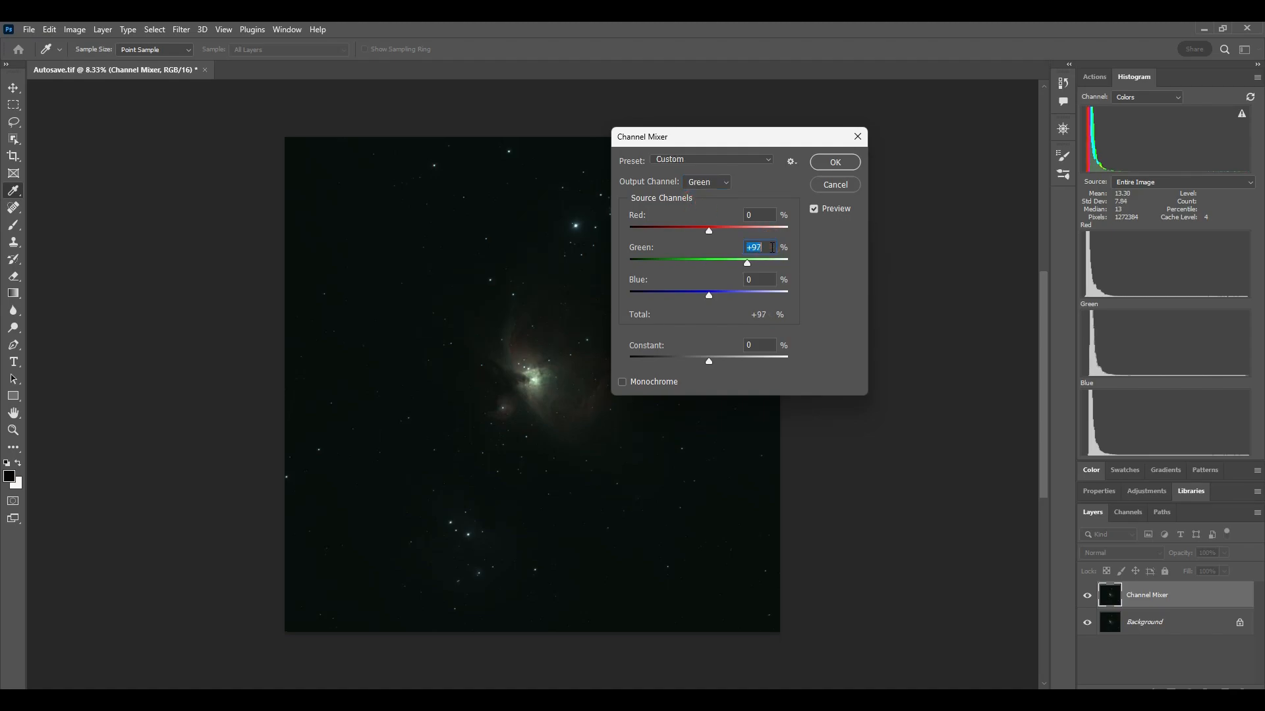
pyautogui.press('Down')
pyautogui.press('Down')
pyautogui.press('Down')
pyautogui.press('Down')
pyautogui.press('Down')
pyautogui.press('Down')
pyautogui.press('Down')
pyautogui.press('Down')
pyautogui.press('Down')
pyautogui.press('Down')
pyautogui.press('Down')
pyautogui.press('Down')
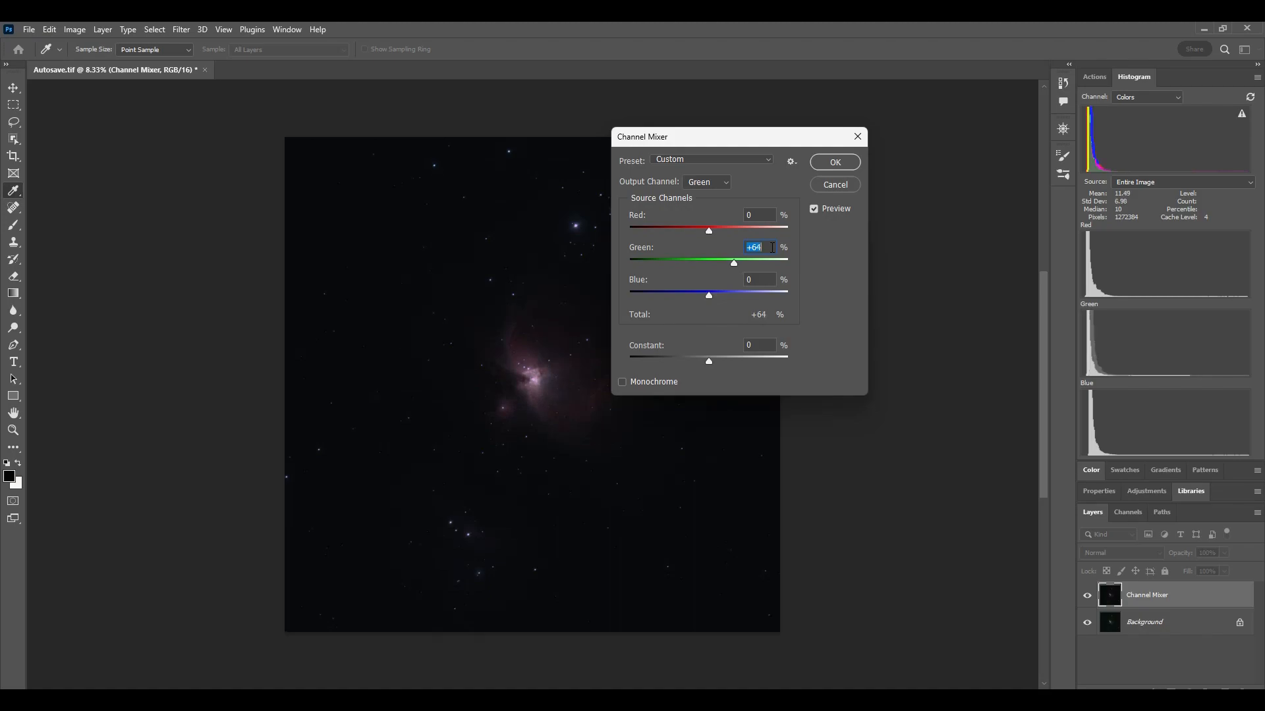
pyautogui.press('Down')
pyautogui.press('Down')
pyautogui.press('Down')
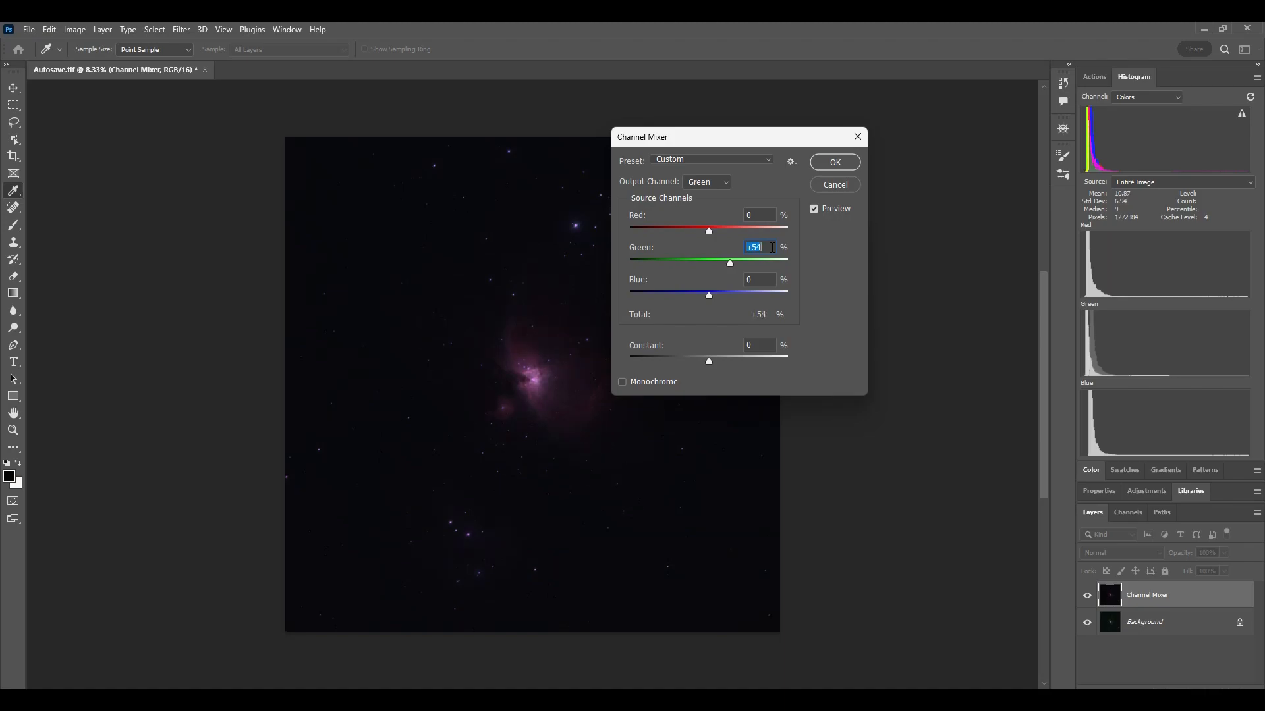
pyautogui.press('Up')
pyautogui.press('Down')
# - Set blue to +68% in the Blue output channel and apply the Channel Mixer adjustment
pyautogui.click(720, 182)
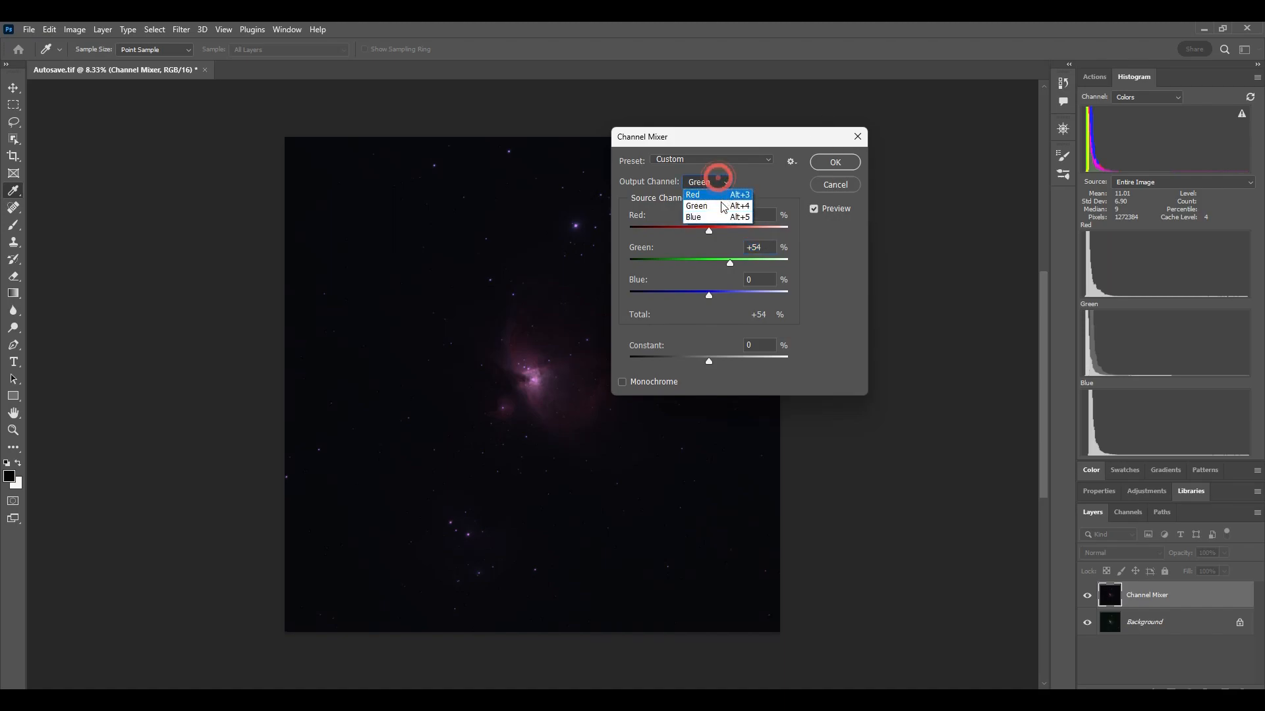
pyautogui.click(720, 215)
pyautogui.click(764, 279)
pyautogui.press('Down')
pyautogui.press('Down')
pyautogui.press('Down')
pyautogui.press('Down')
pyautogui.press('Down')
pyautogui.press('Down')
pyautogui.press('Down')
pyautogui.press('Down')
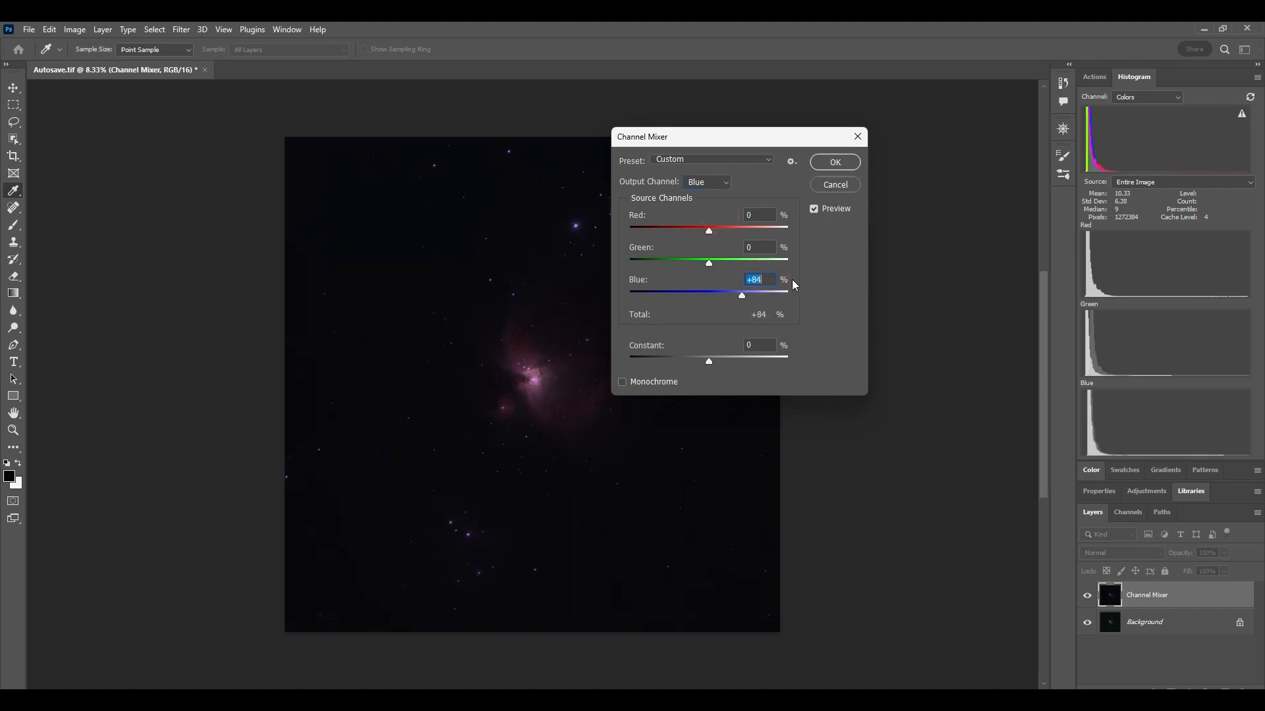
pyautogui.press('Down')
pyautogui.press('Down')
pyautogui.press('Down')
pyautogui.press('Down')
pyautogui.press('Down')
pyautogui.press('Down')
pyautogui.press('Down')
pyautogui.press('Down')
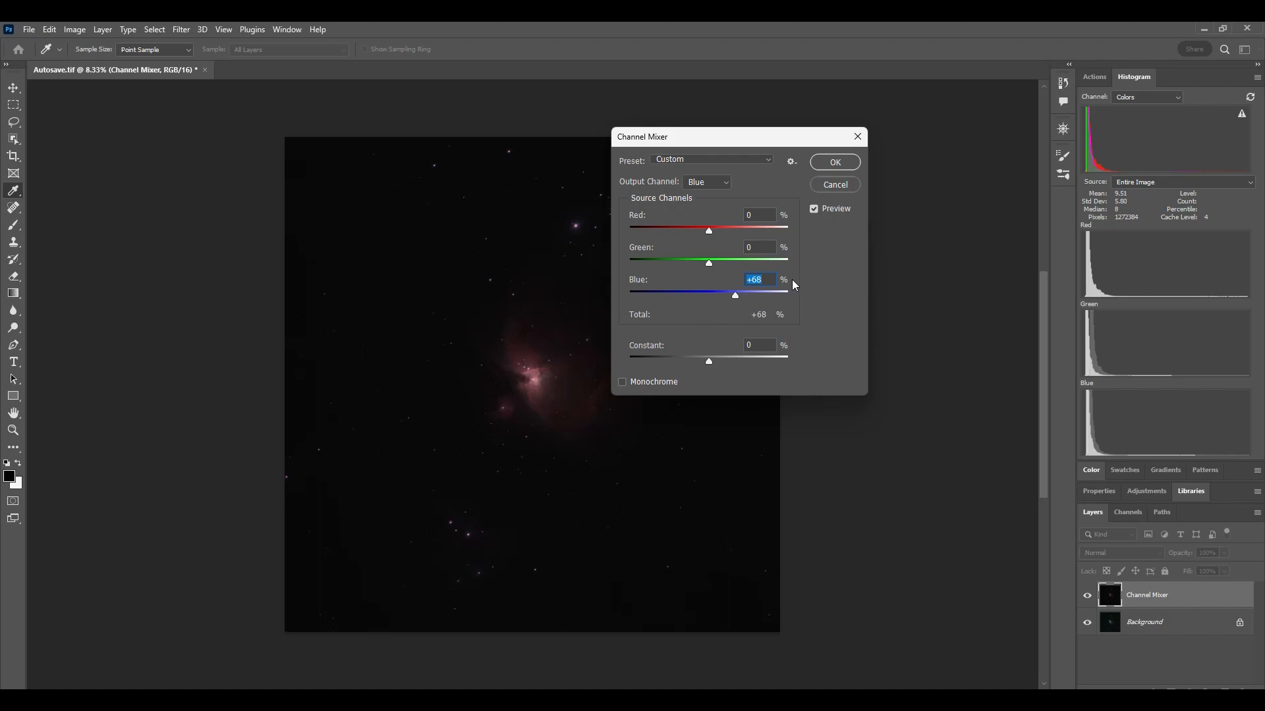
pyautogui.click(832, 164)
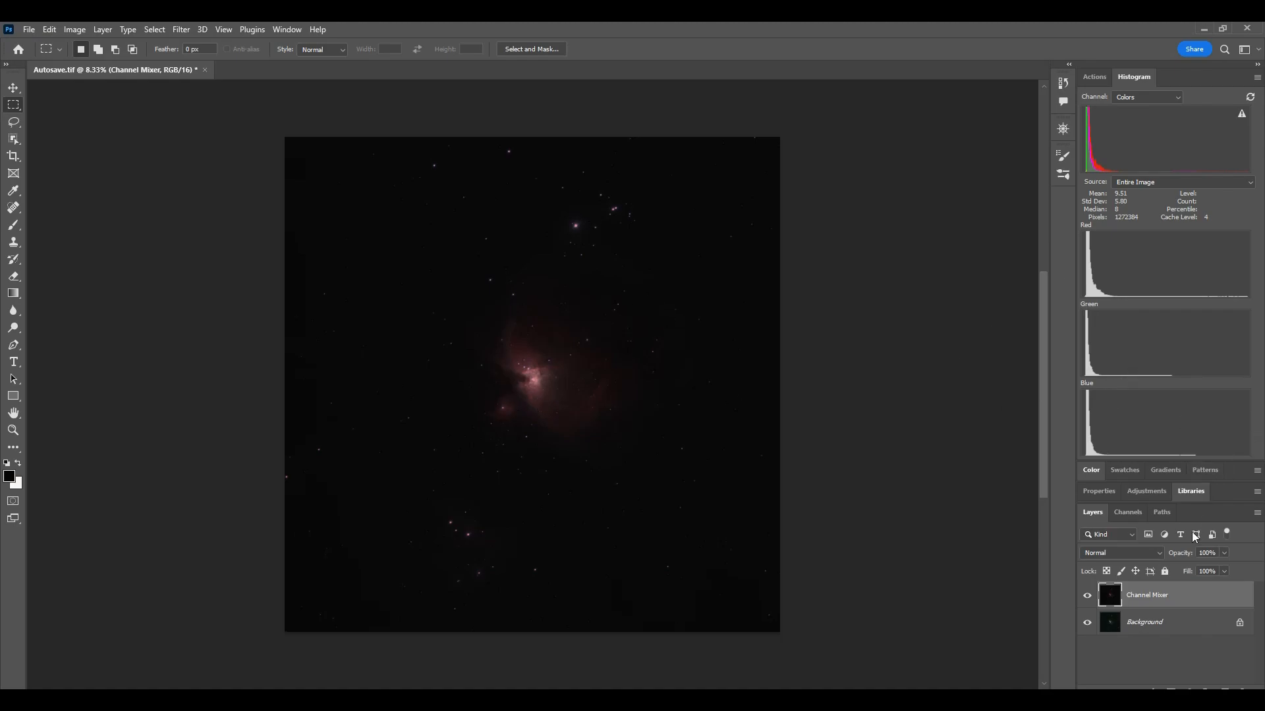
# - Stamp all visible layers into a new layer above Channel Mixer and name it Levels
pyautogui.click(1157, 597)
pyautogui.hotkey('ctrl', 'shift', 'alt', 'e')
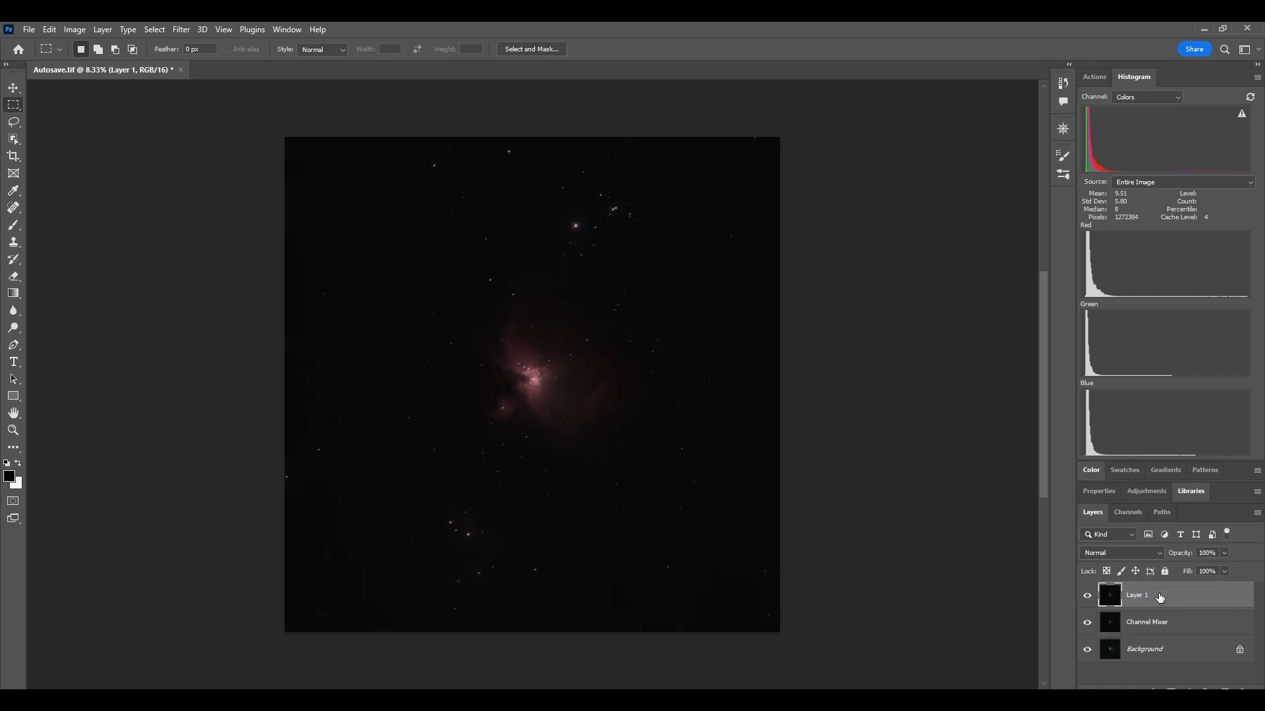
pyautogui.doubleClick(1136, 601)
pyautogui.write('Levels')
pyautogui.press('Return')
# - Start a Levels adjustment on the Levels layer and set the Red channel's black input level to 6
pyautogui.hotkey('ctrl', 'l')
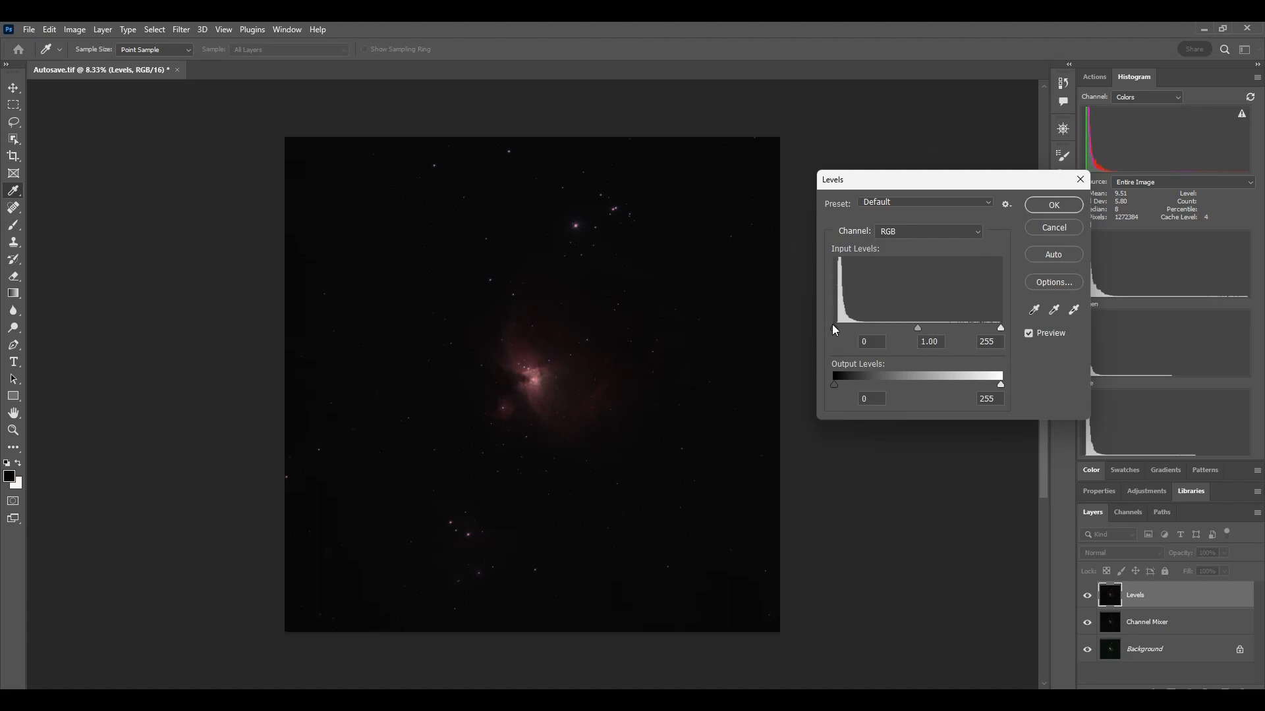
pyautogui.click(902, 231)
pyautogui.click(898, 257)
pyautogui.click(879, 340)
pyautogui.press('Up')
pyautogui.press('Up')
pyautogui.press('Up')
pyautogui.press('Up')
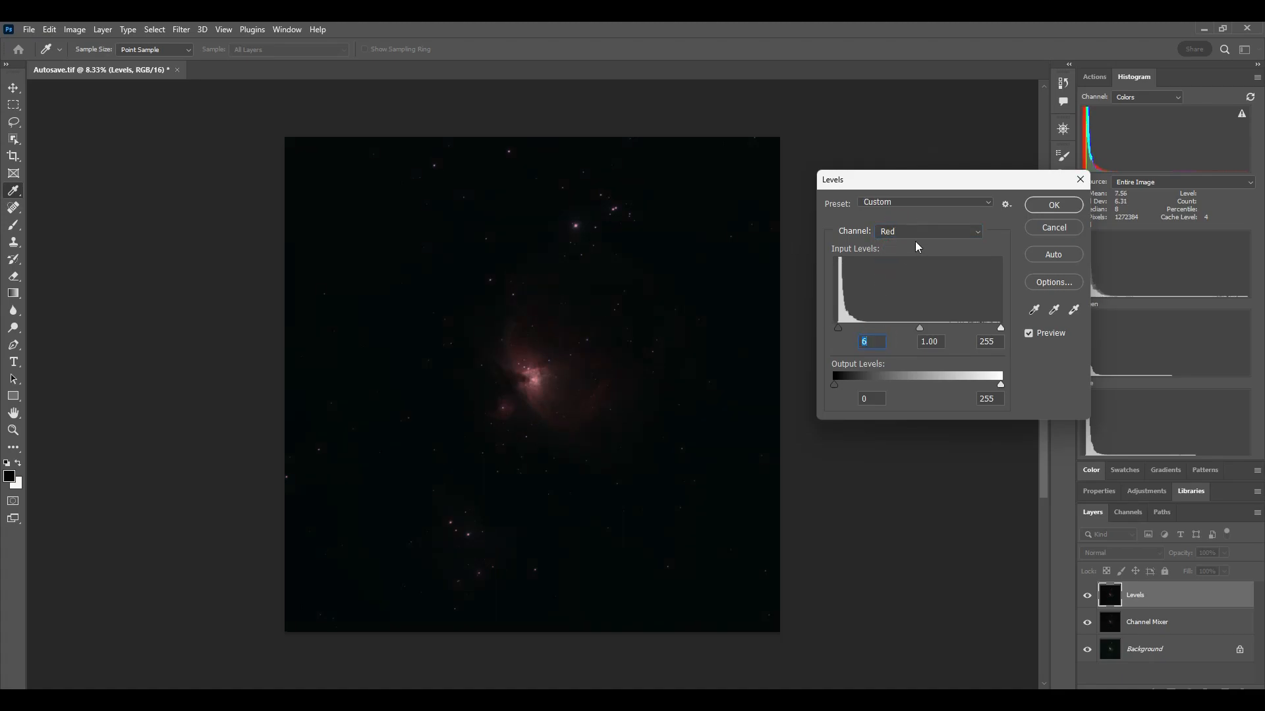
# - Set the Green channel's black input level to 6 in the Levels adjustment
pyautogui.click(914, 230)
pyautogui.click(903, 267)
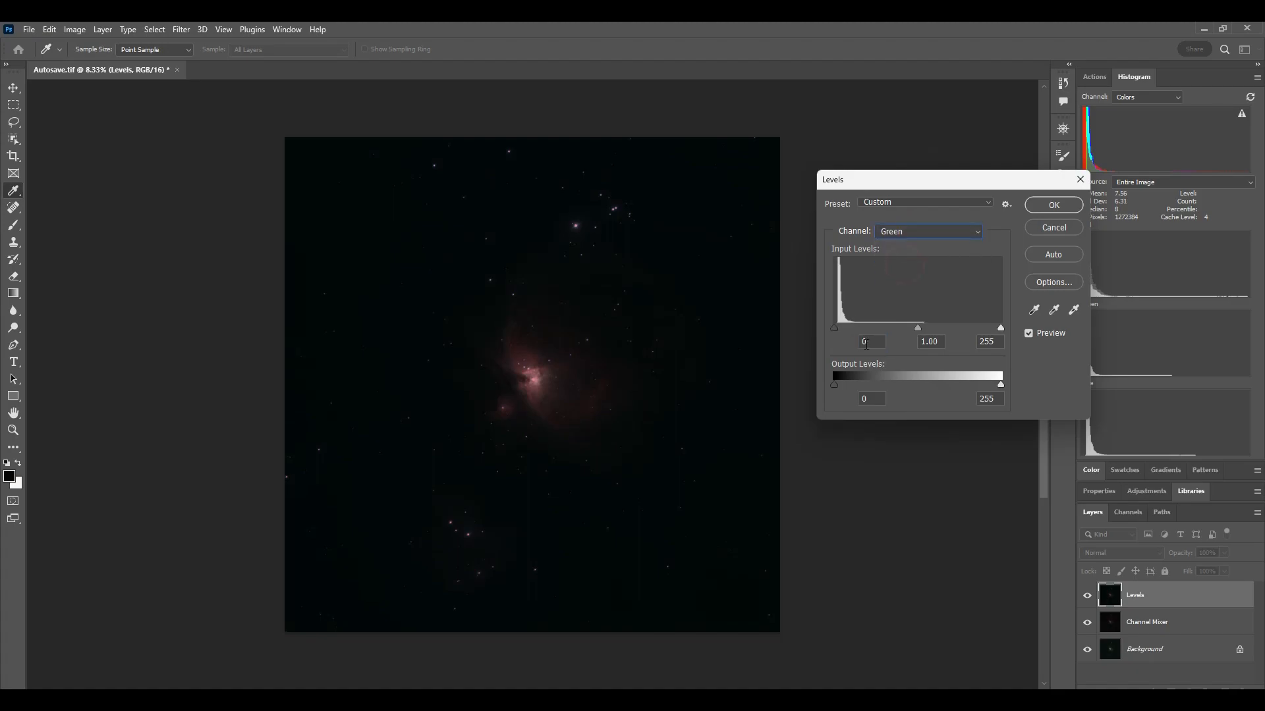
pyautogui.press('Up')
pyautogui.press('Up')
pyautogui.press('Up')
pyautogui.press('Up')
pyautogui.press('Up')
# - Set the Blue channel's black input level to 6 and apply the Levels adjustment
pyautogui.click(907, 231)
pyautogui.click(908, 234)
pyautogui.click(911, 230)
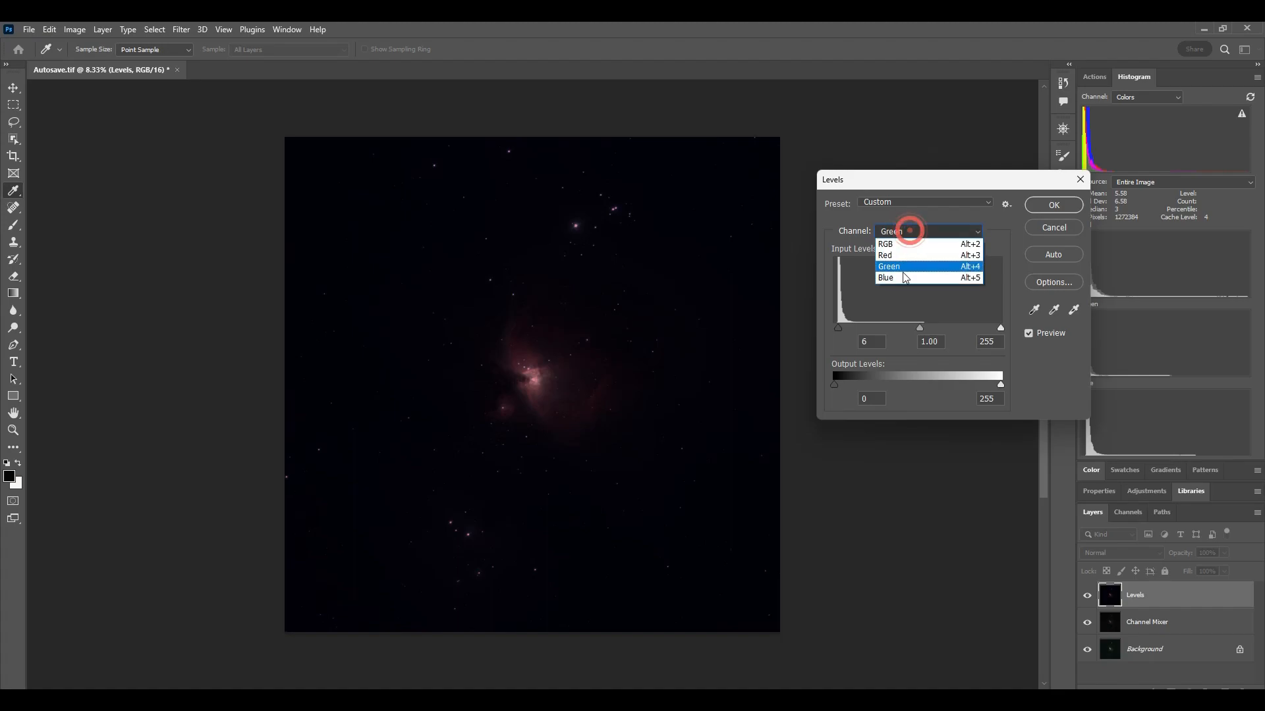
pyautogui.click(886, 277)
pyautogui.click(869, 340)
pyautogui.press('Up')
pyautogui.press('Up')
pyautogui.press('Up')
pyautogui.press('Up')
pyautogui.press('Up')
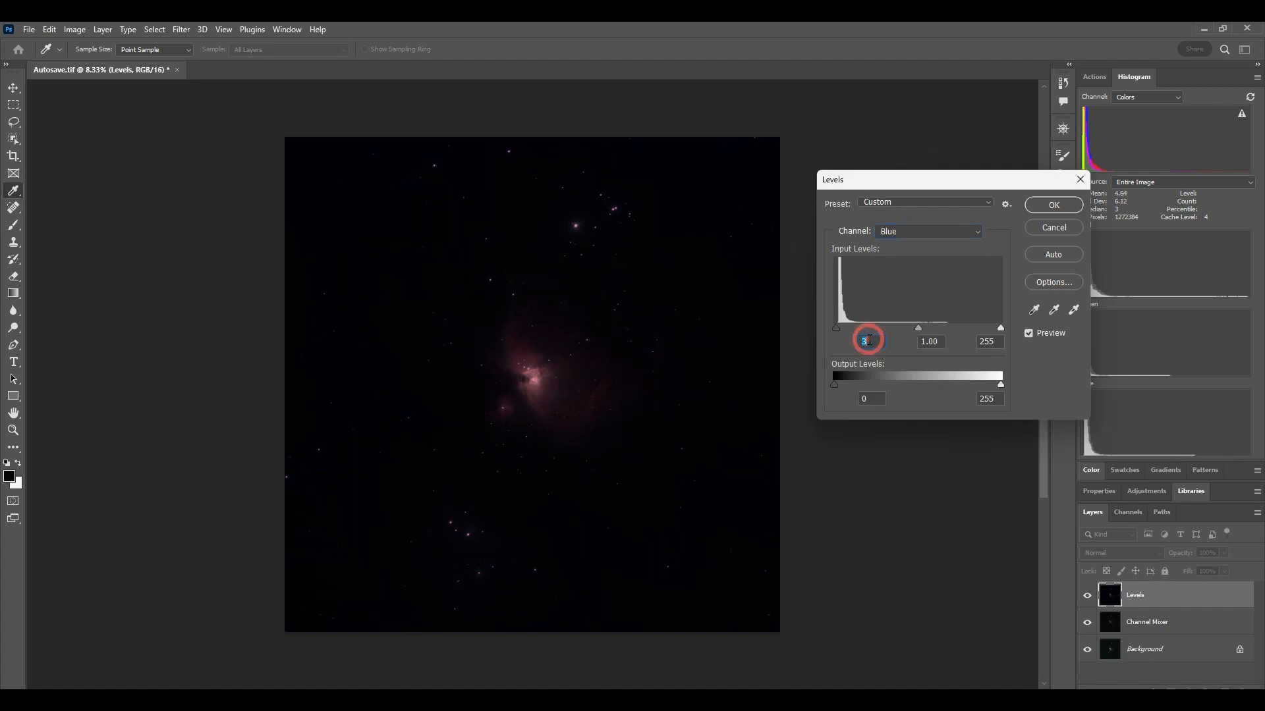
pyautogui.press('Up')
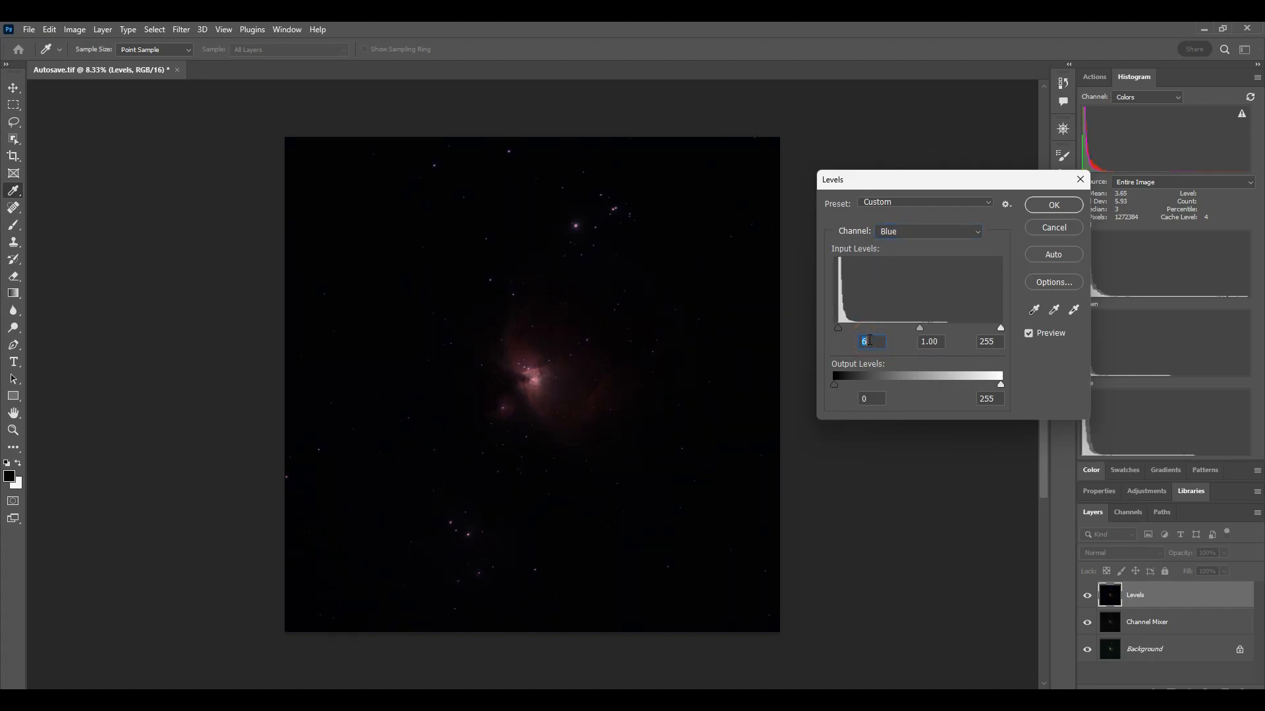
pyautogui.click(1053, 208)
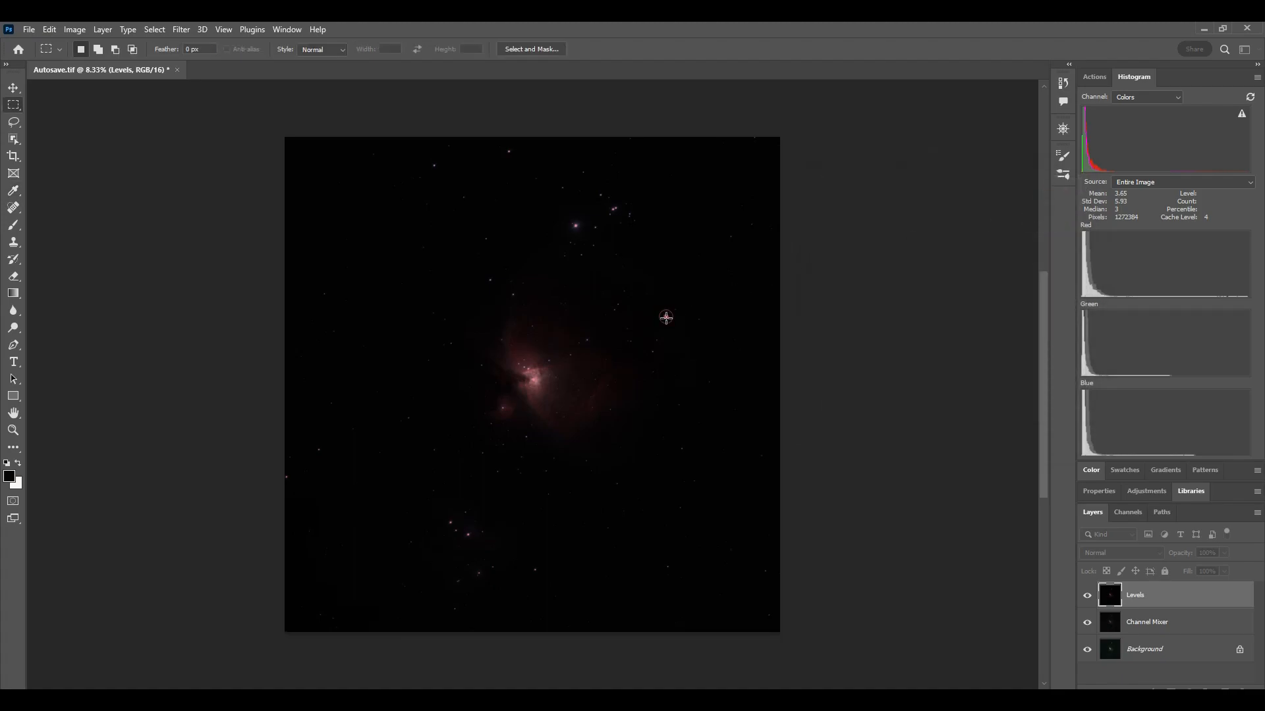
# - Apply a Curves adjustment with the Arcsinh10 preset to the Levels layer
pyautogui.hotkey('ctrl', 'm')
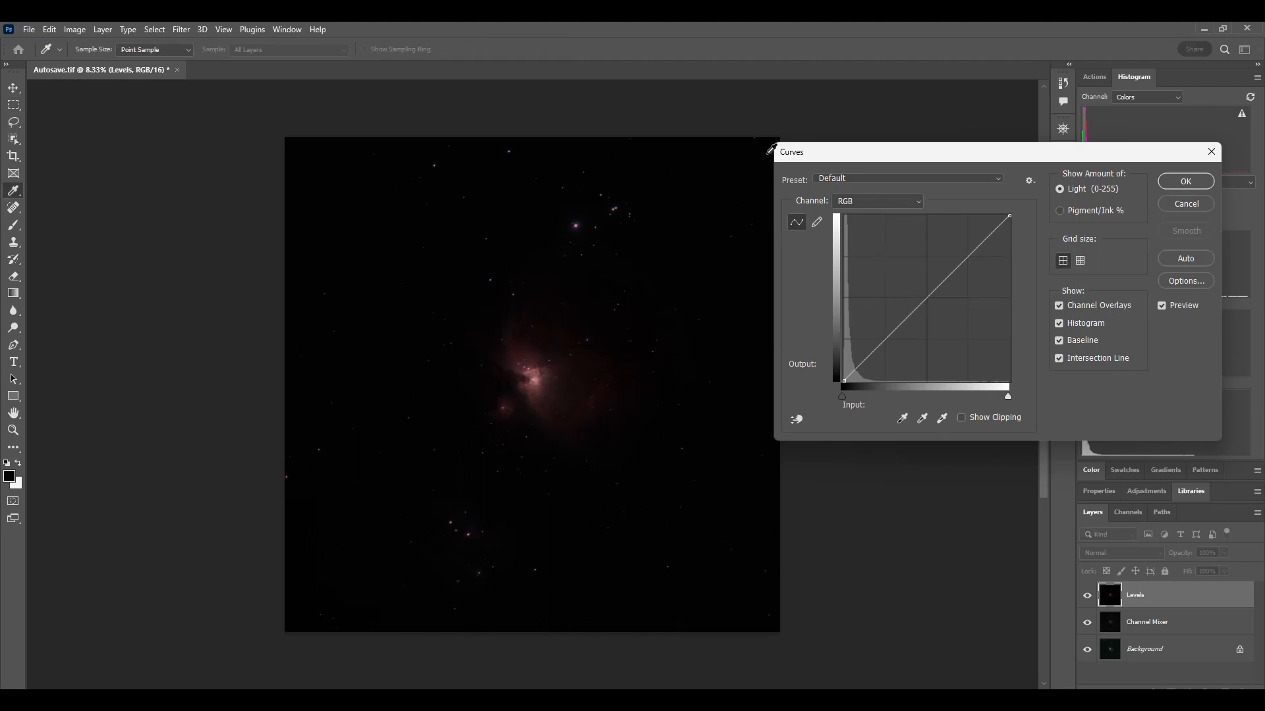
pyautogui.click(870, 179)
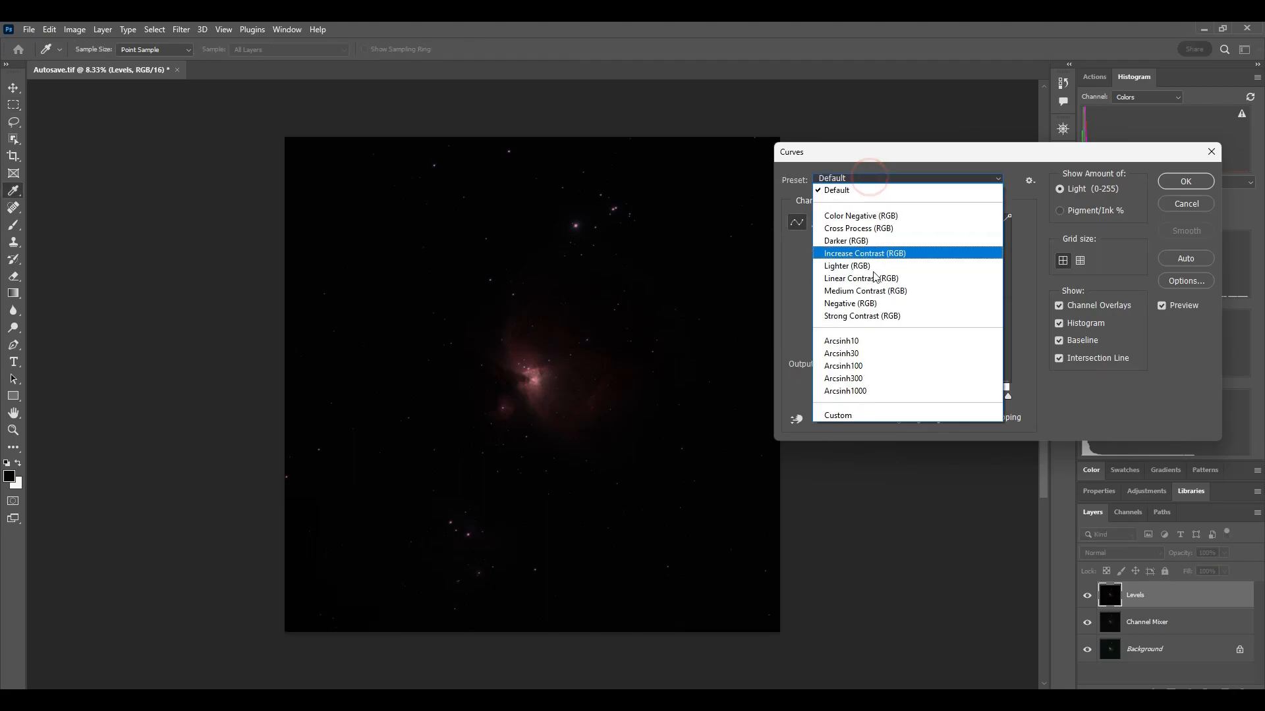
pyautogui.click(857, 343)
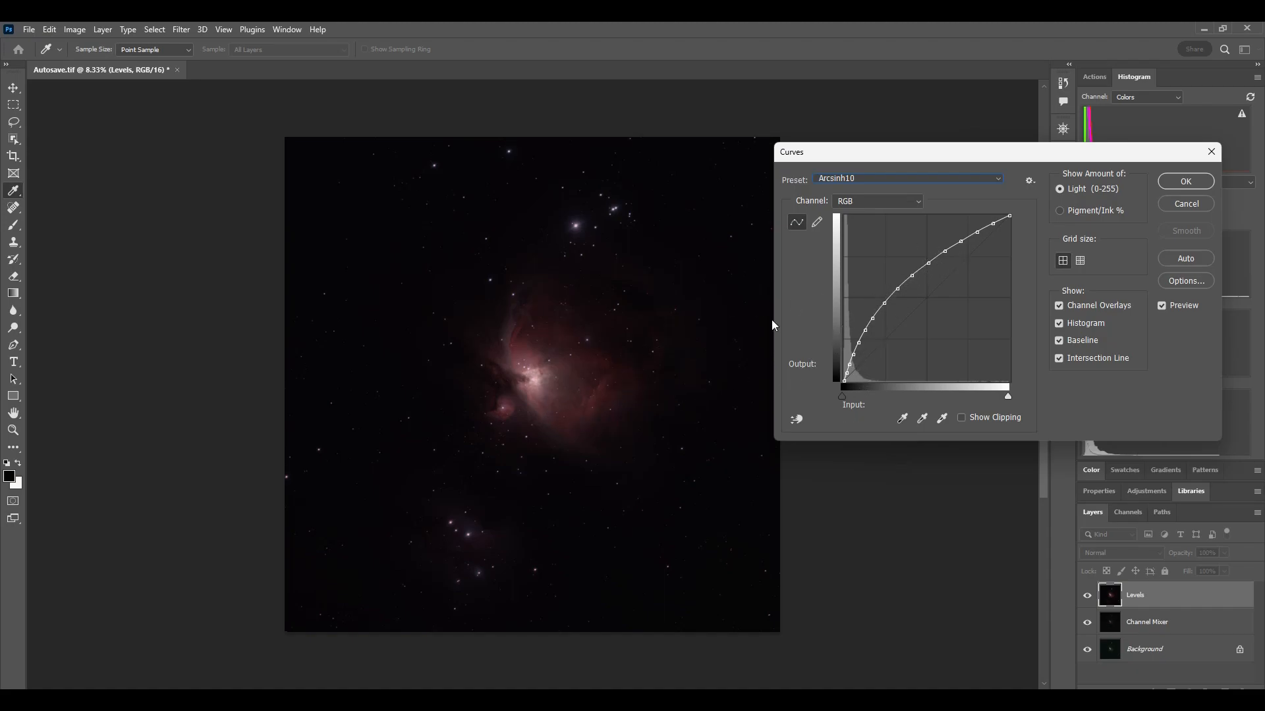
pyautogui.click(1167, 182)
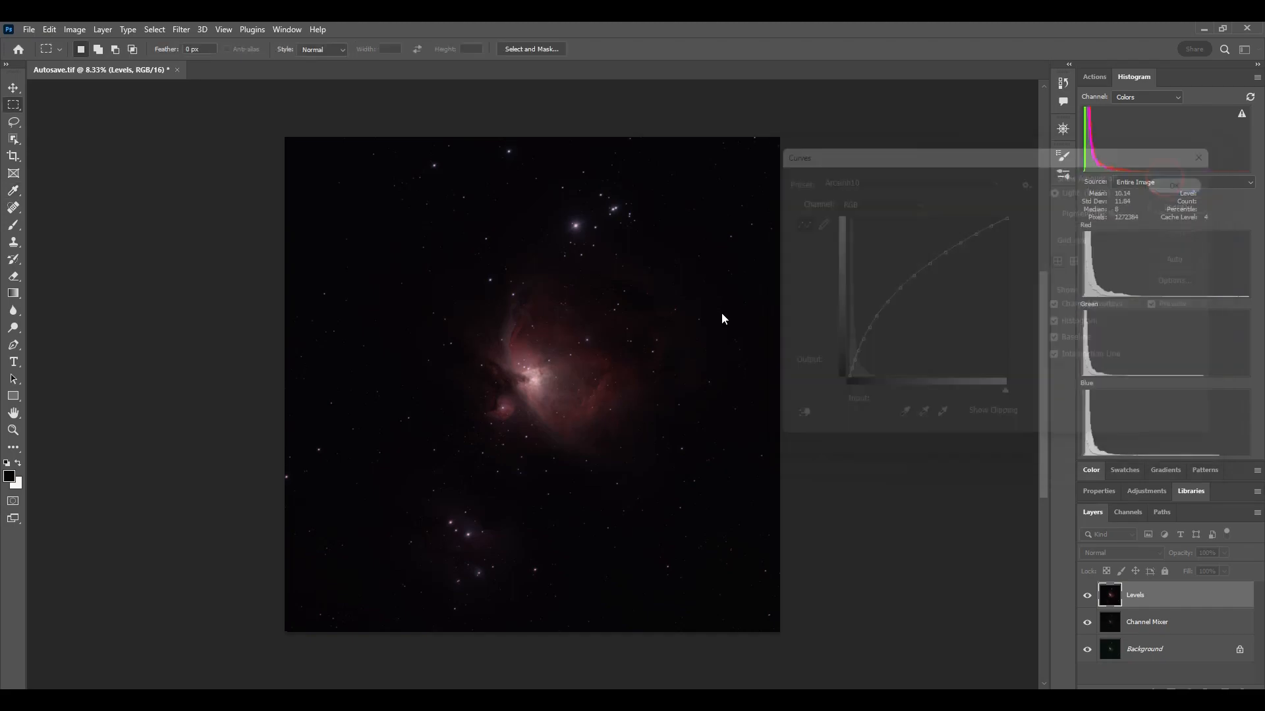
# - Compare the image before and after by undoing the Curves and Levels adjustments and redoing both
pyautogui.click(54, 28)
pyautogui.click(54, 43)
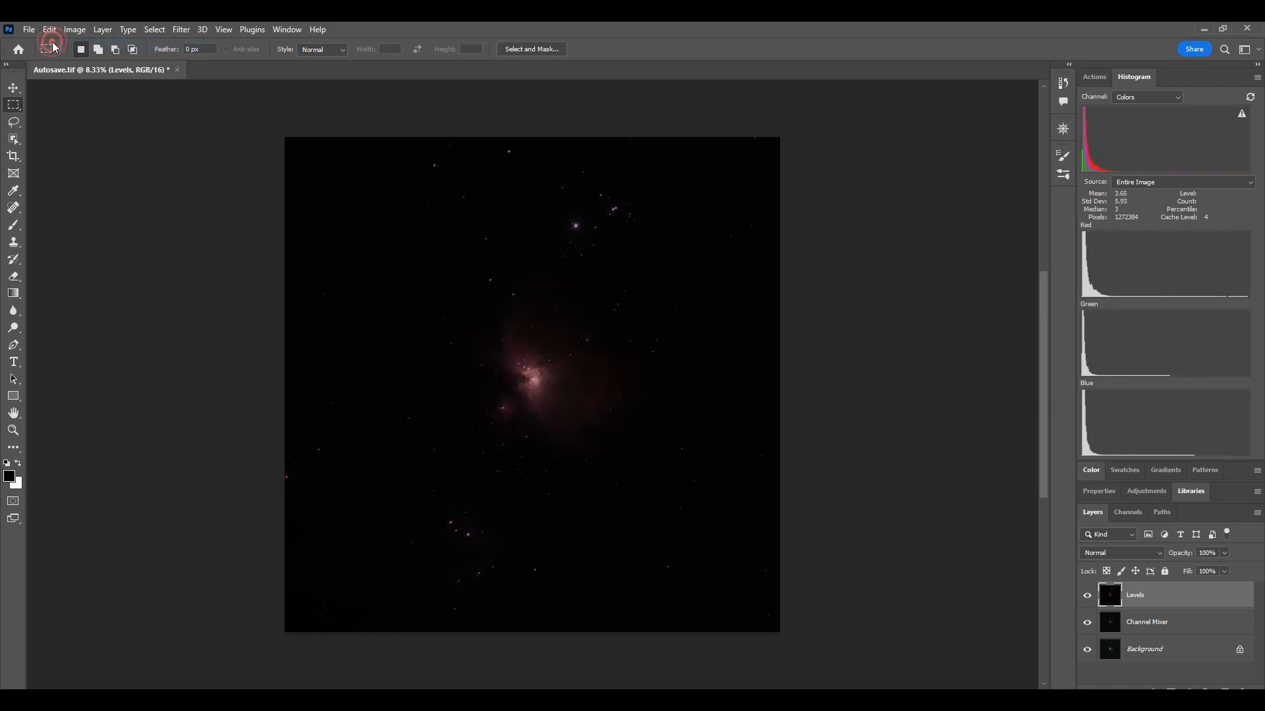
pyautogui.click(56, 30)
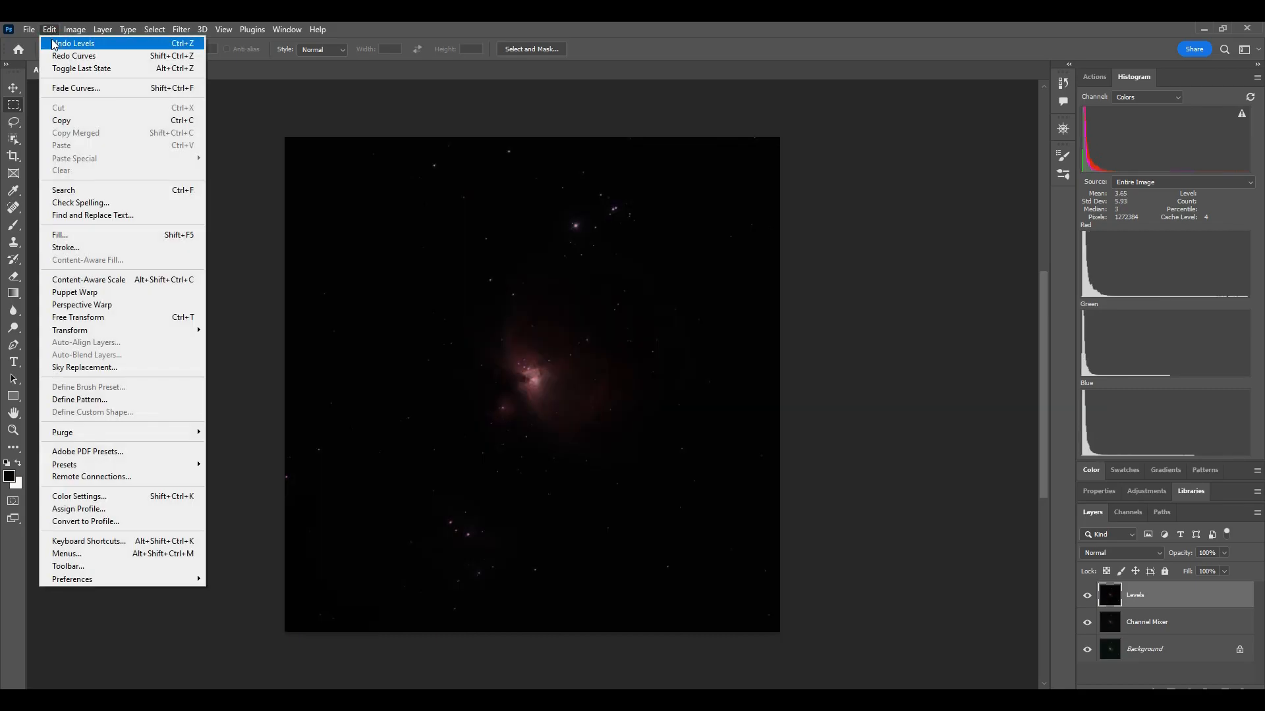
pyautogui.click(55, 43)
pyautogui.click(50, 30)
pyautogui.click(54, 43)
pyautogui.click(50, 29)
pyautogui.click(57, 57)
pyautogui.click(51, 29)
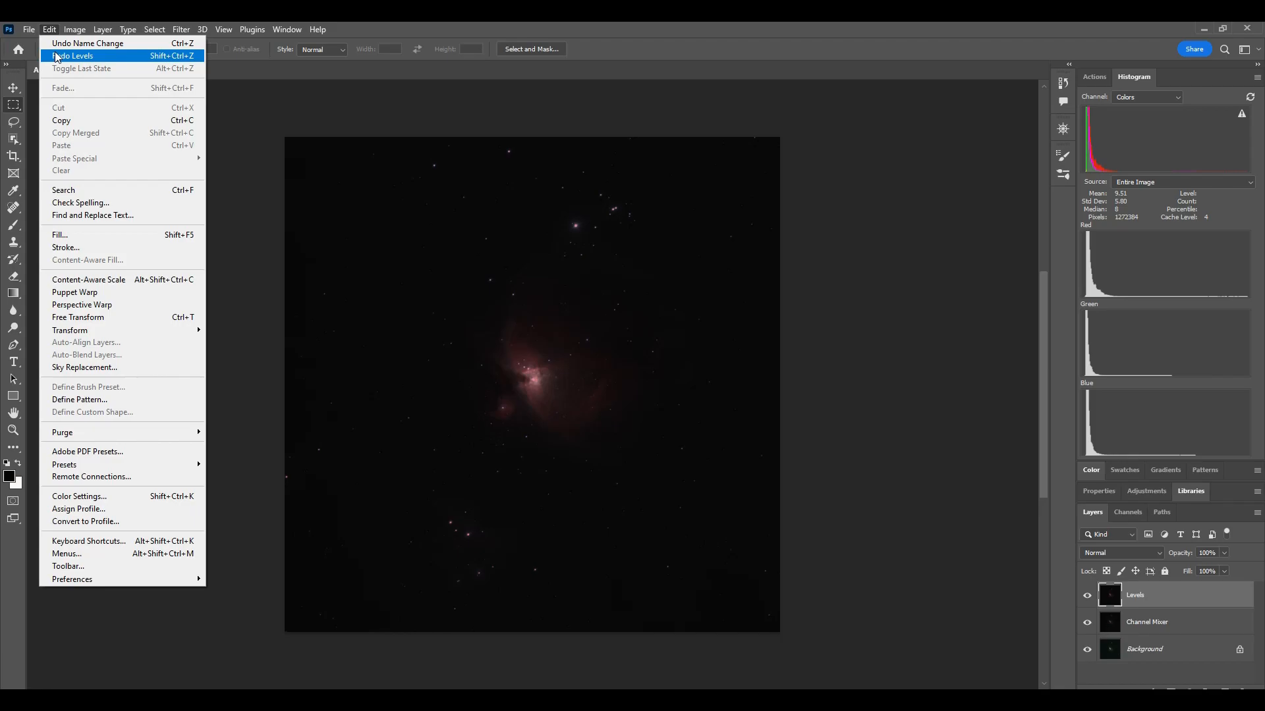
pyautogui.click(57, 56)
pyautogui.click(50, 30)
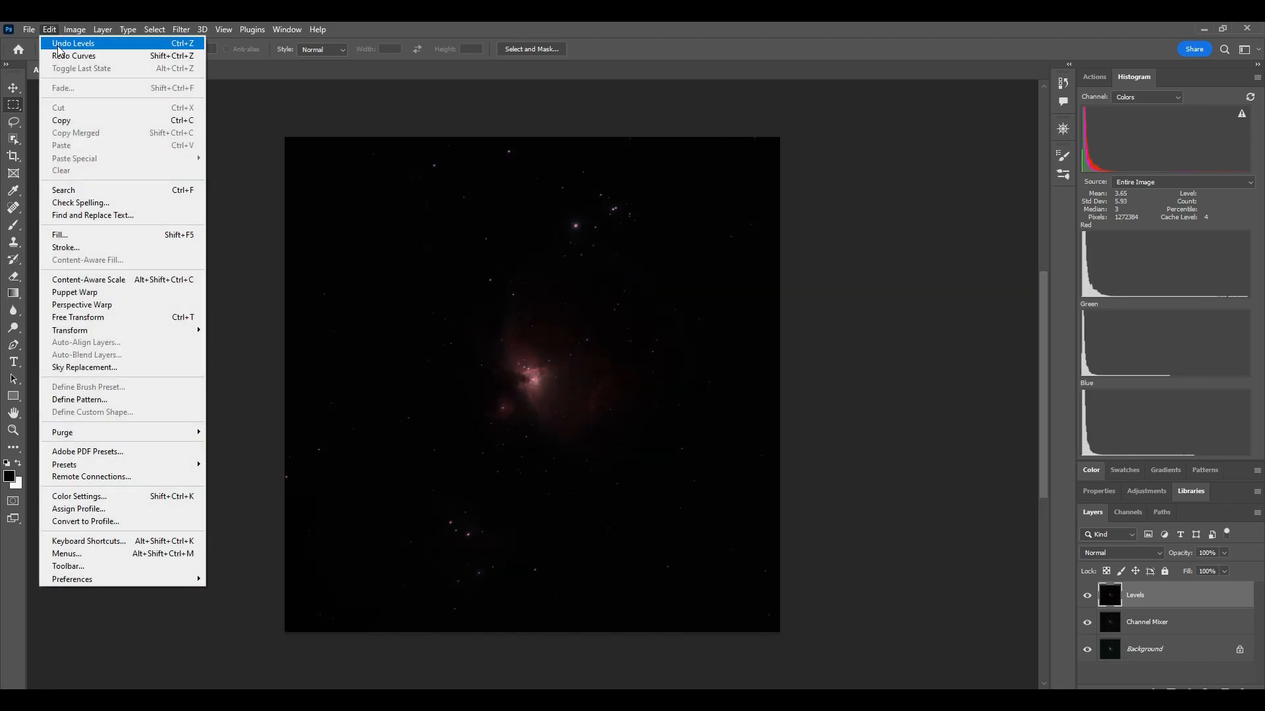
pyautogui.click(58, 56)
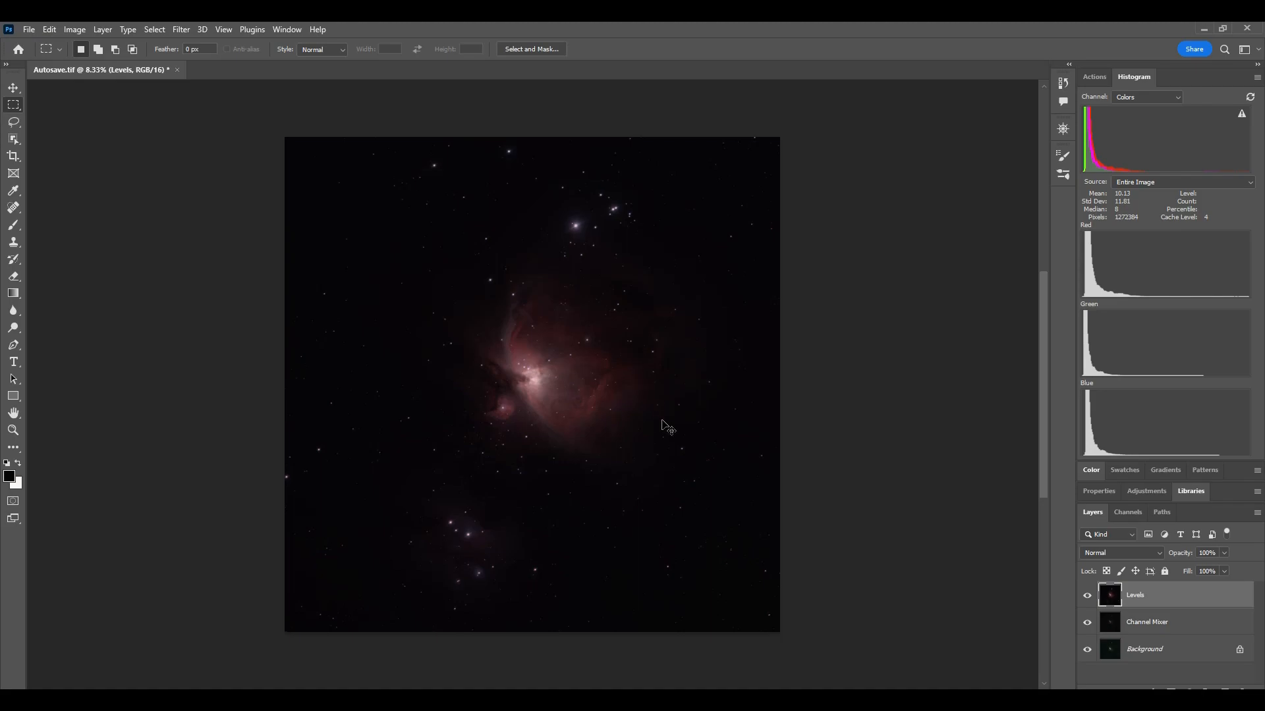
# - Start a new Levels adjustment and set the black input level to 3 for both the Red and Green channels
pyautogui.hotkey('ctrl', 'l')
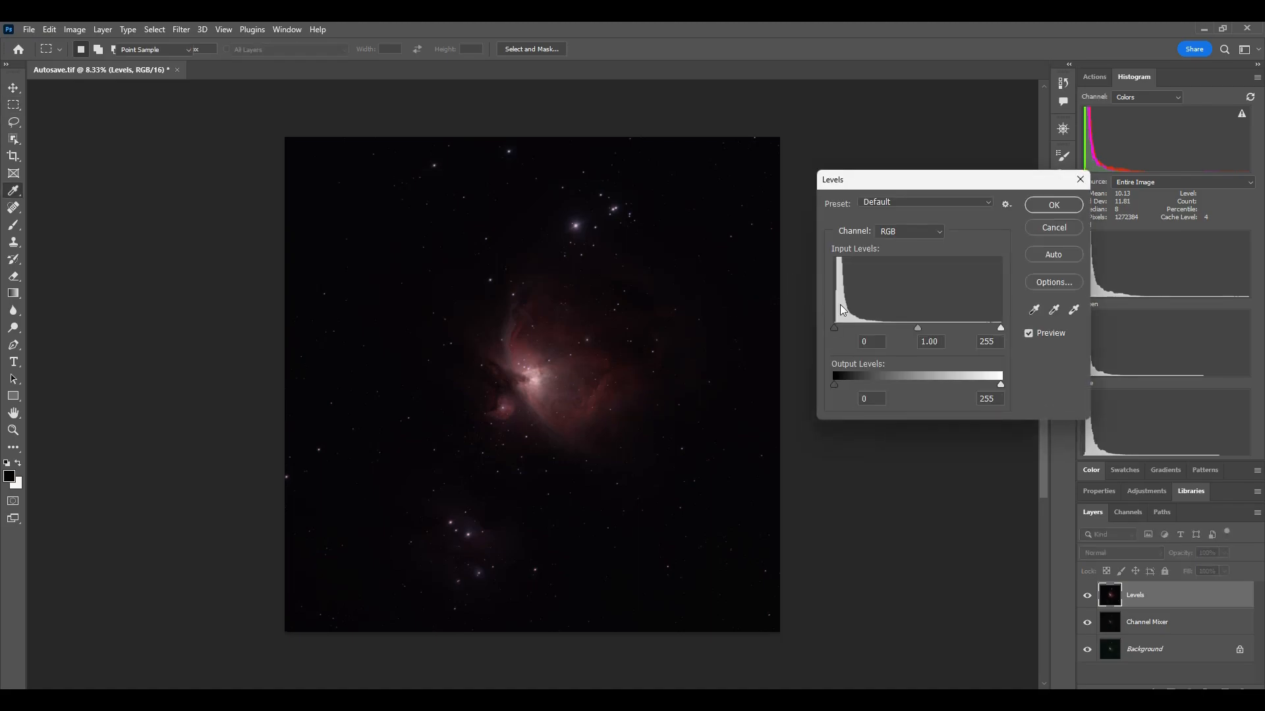
pyautogui.click(899, 236)
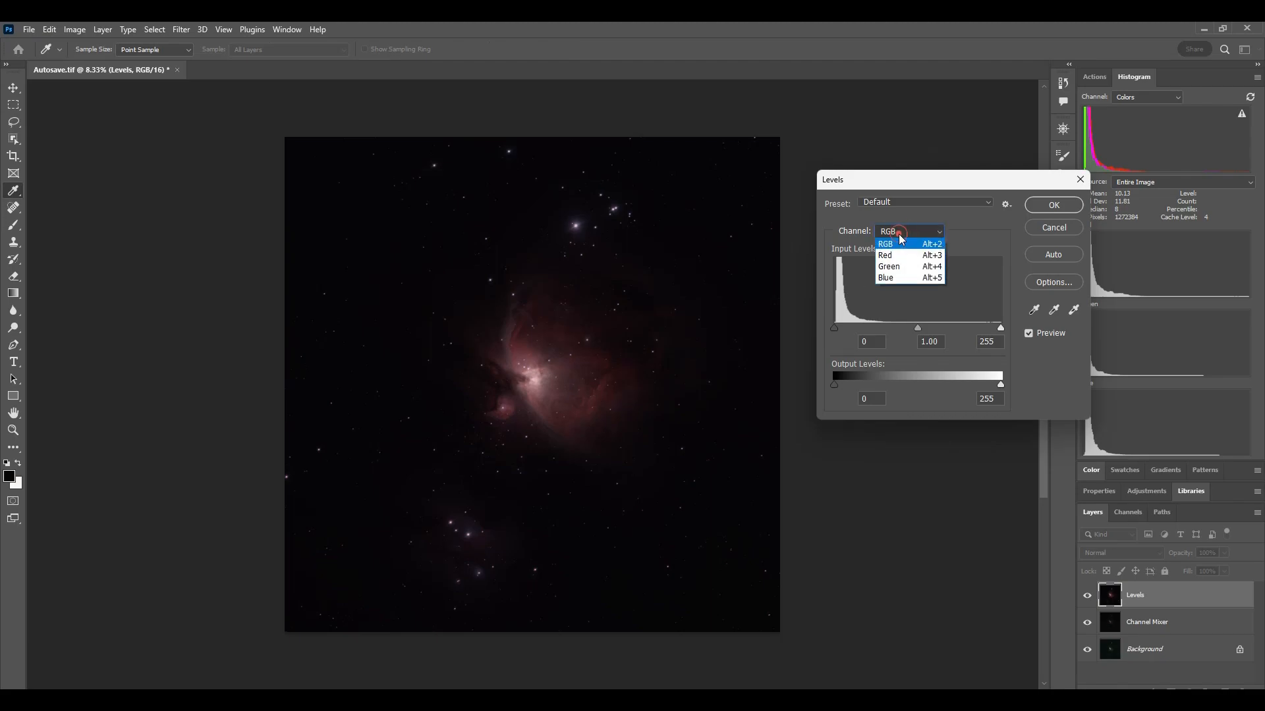
pyautogui.click(893, 256)
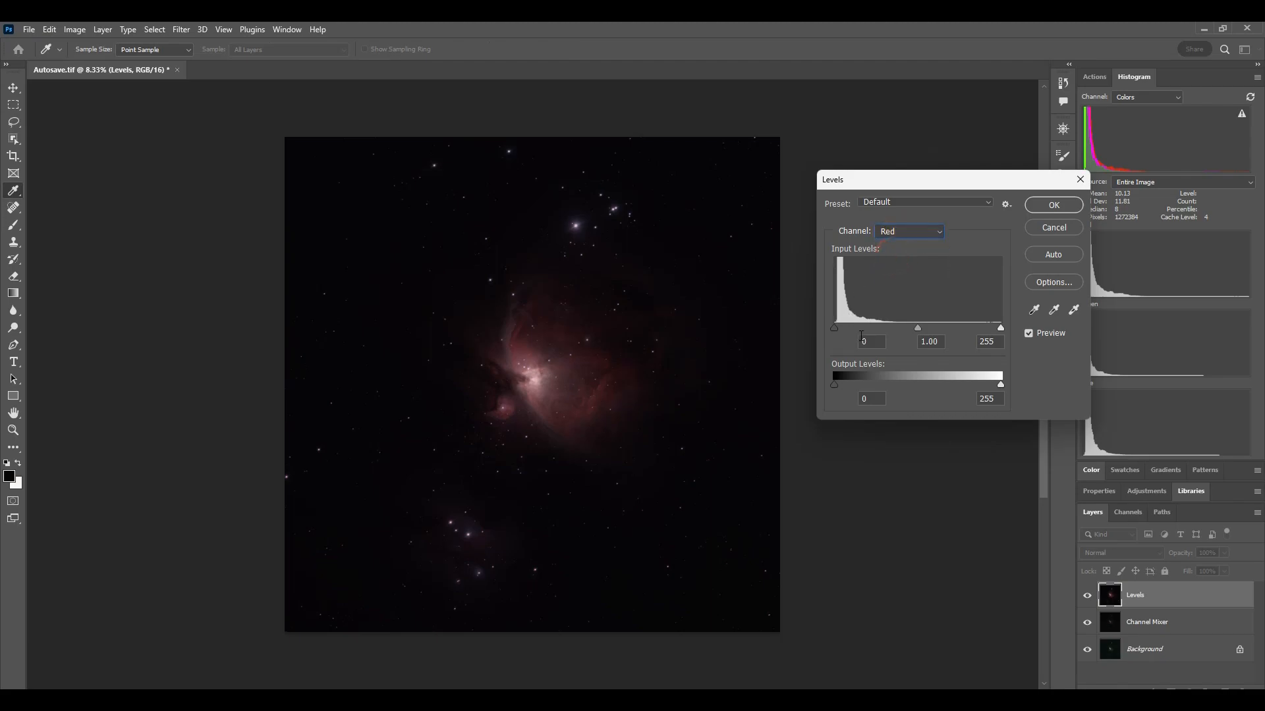
pyautogui.write('3')
pyautogui.click(900, 232)
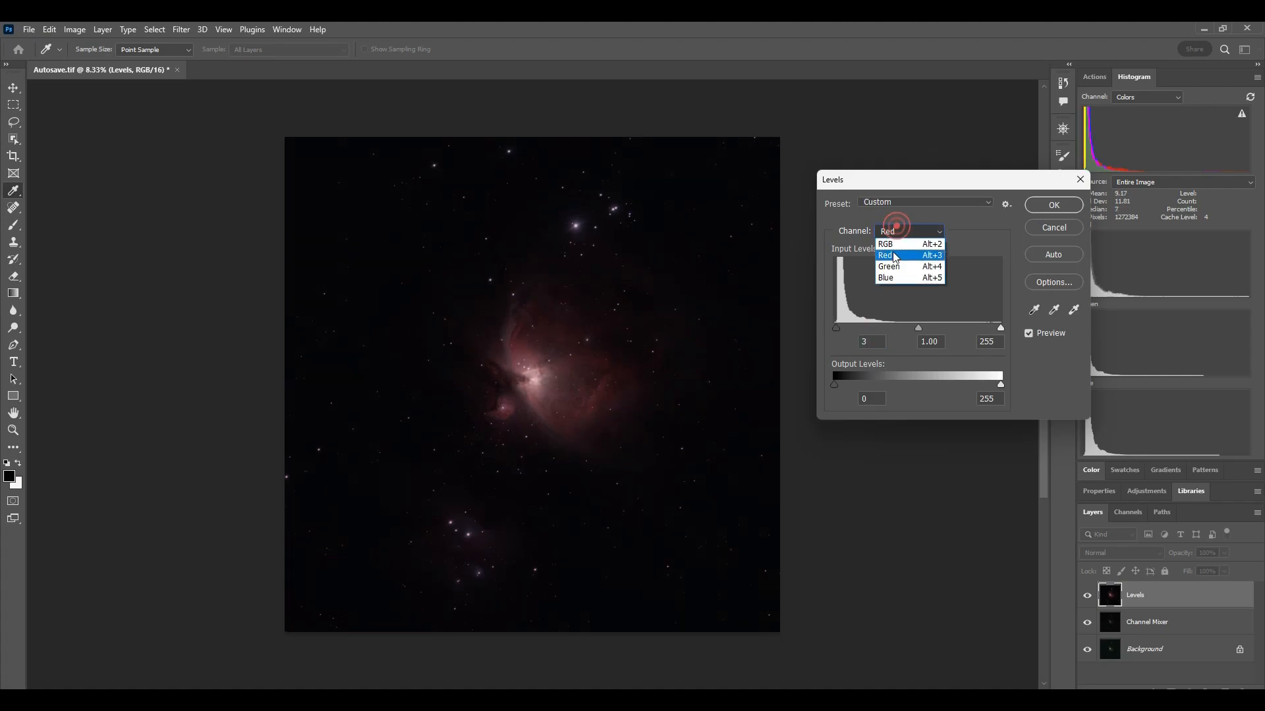
pyautogui.click(891, 263)
pyautogui.click(872, 341)
pyautogui.write('3')
# - Set the Blue channel's black input level to 5 and apply the Levels adjustment
pyautogui.click(888, 236)
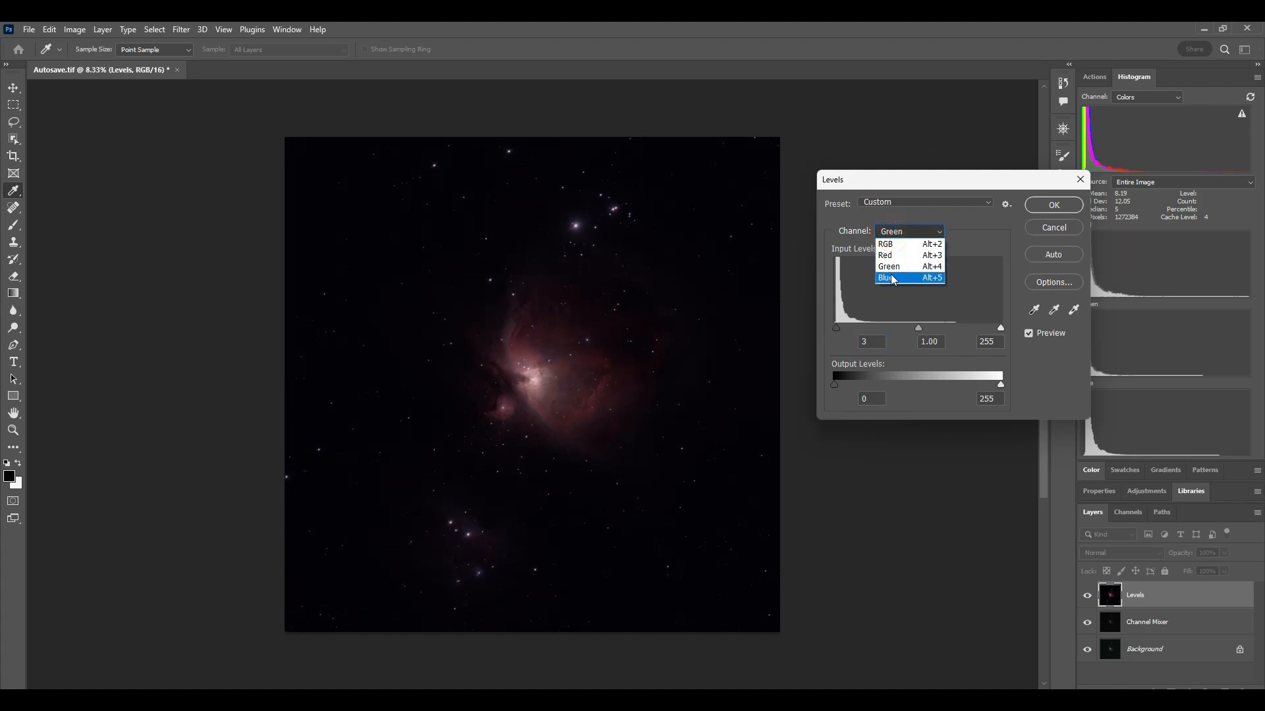
pyautogui.click(889, 274)
pyautogui.click(873, 341)
pyautogui.write('5')
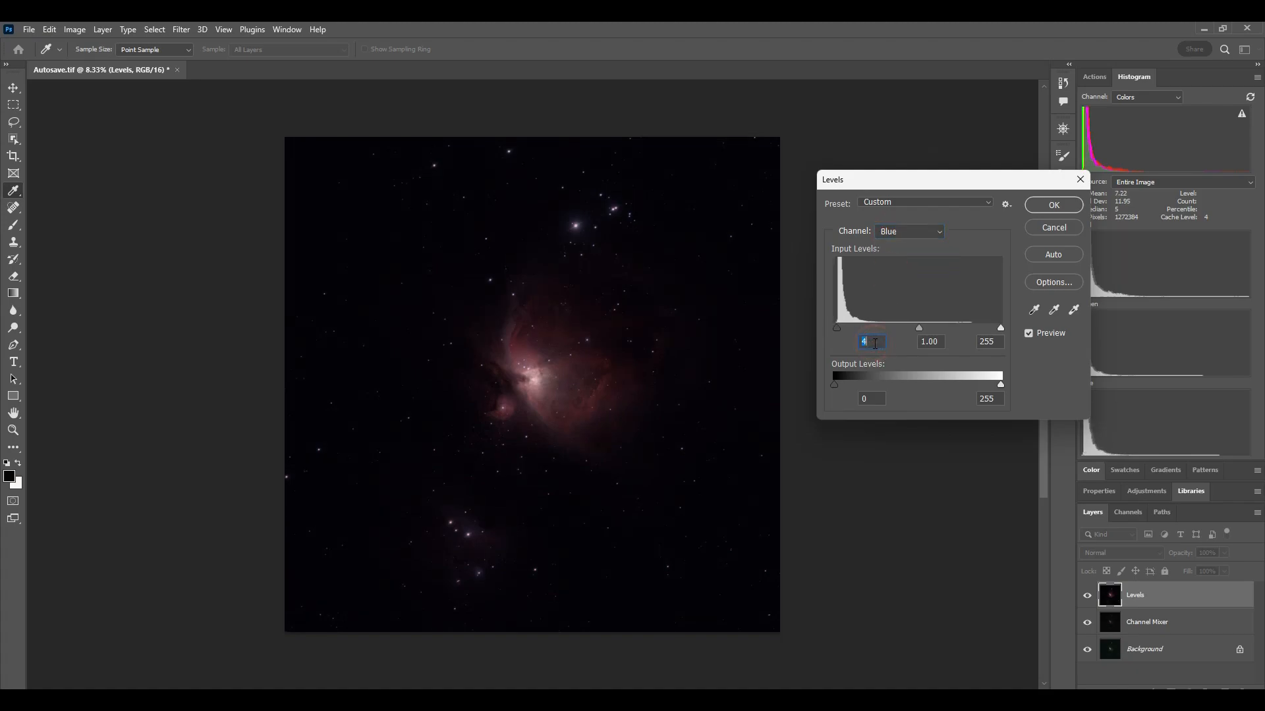
pyautogui.click(1052, 205)
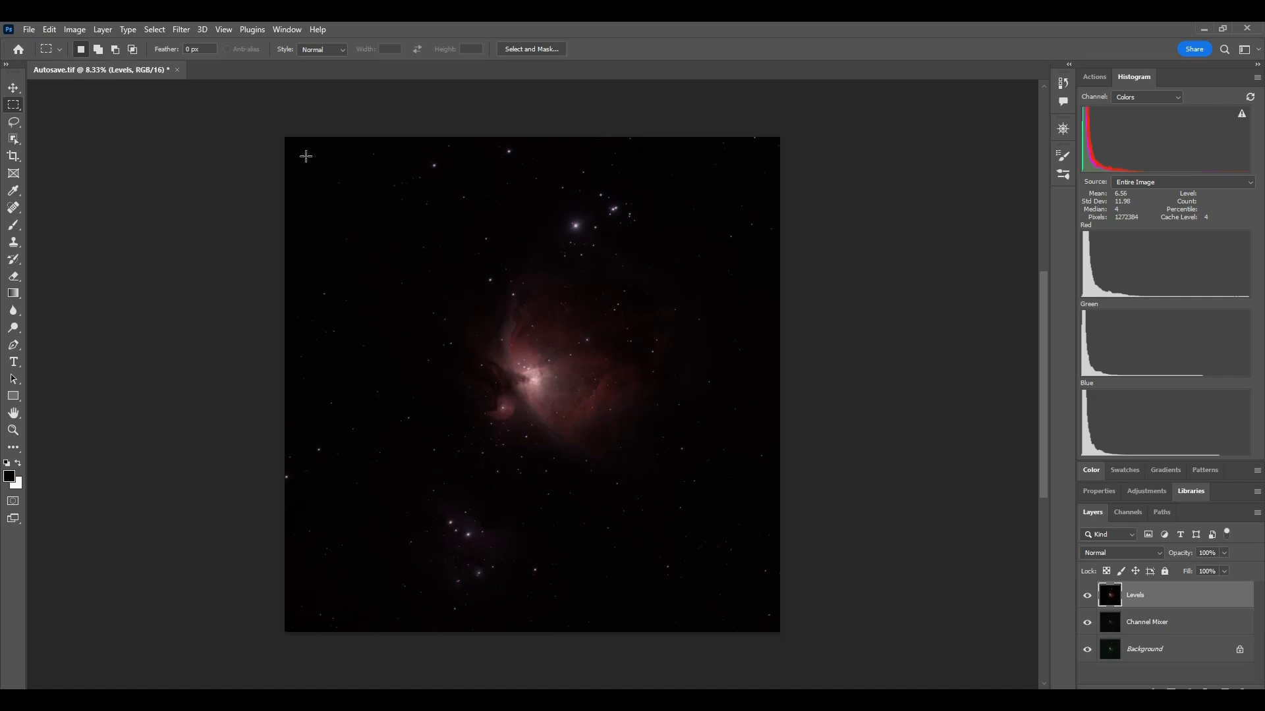
# - Crop the image to a rectangular selection just inside its edges, and clear the selection
pyautogui.moveTo(292, 144); pyautogui.dragTo(775, 620)
pyautogui.click(68, 29)
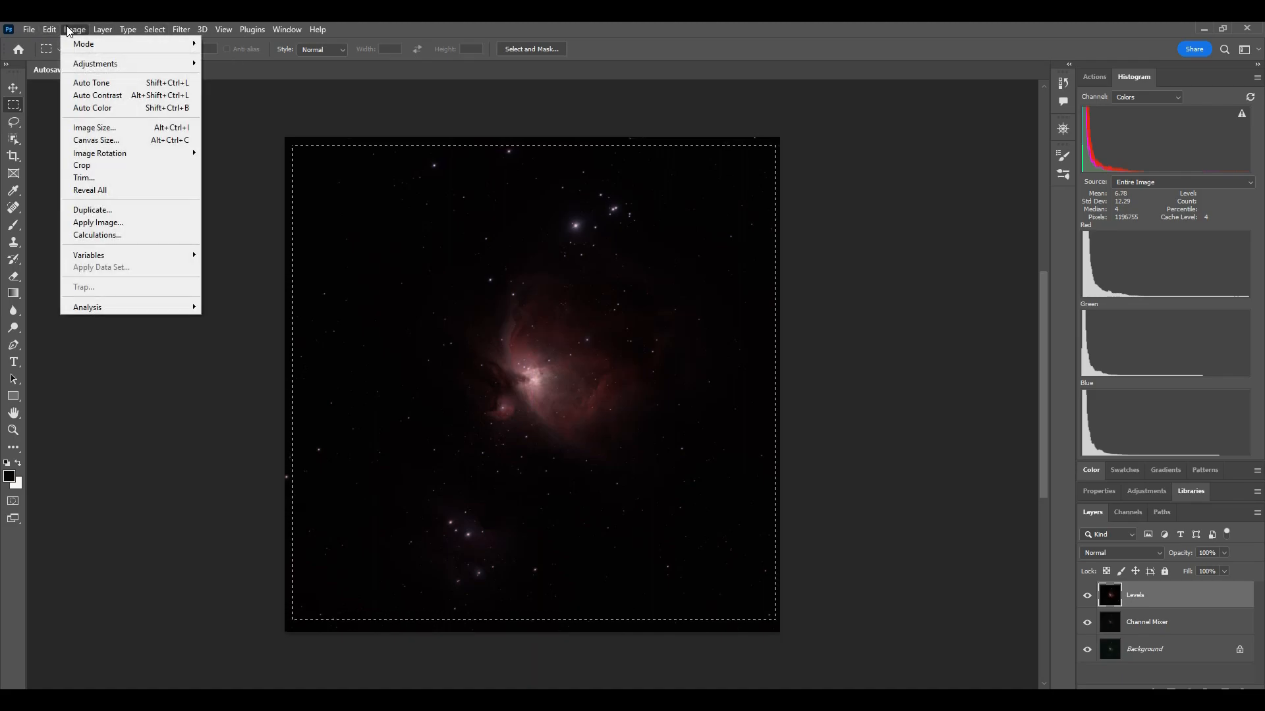
pyautogui.click(107, 165)
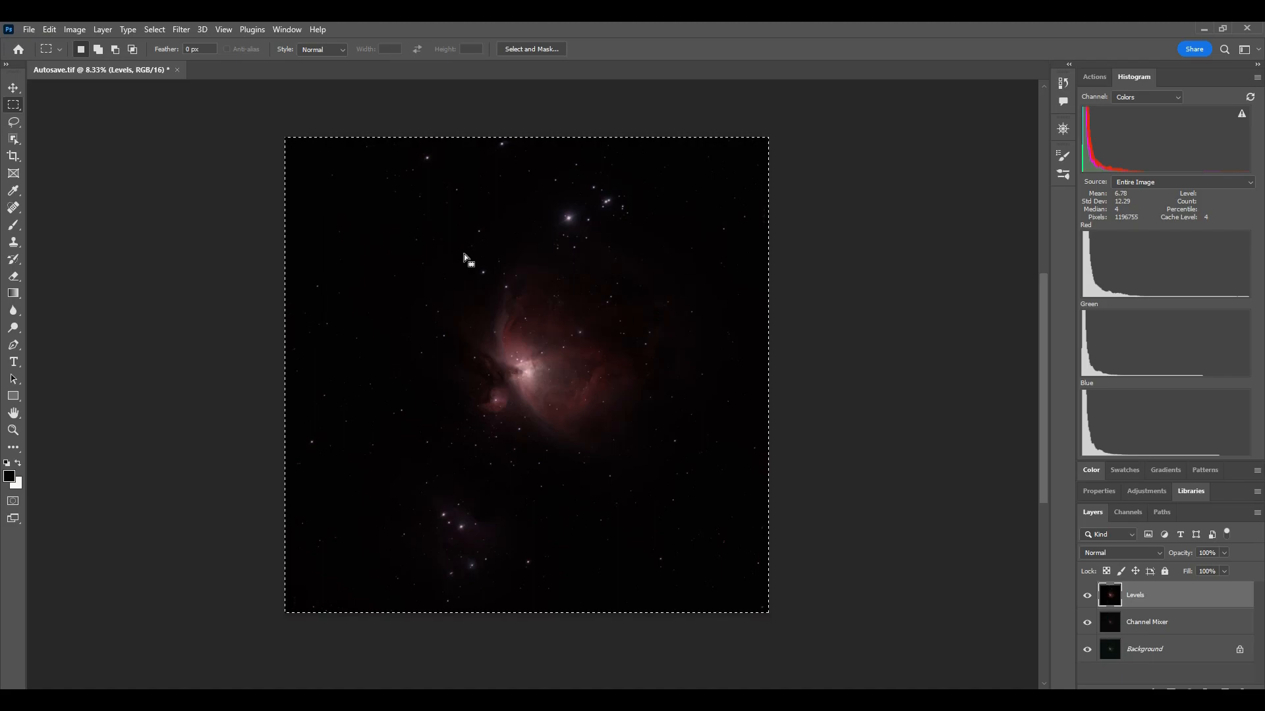
pyautogui.click(456, 316)
# - Stretch the cropped image again with a Curves adjustment using the Arcsinh10 preset
pyautogui.hotkey('ctrl', 'm')
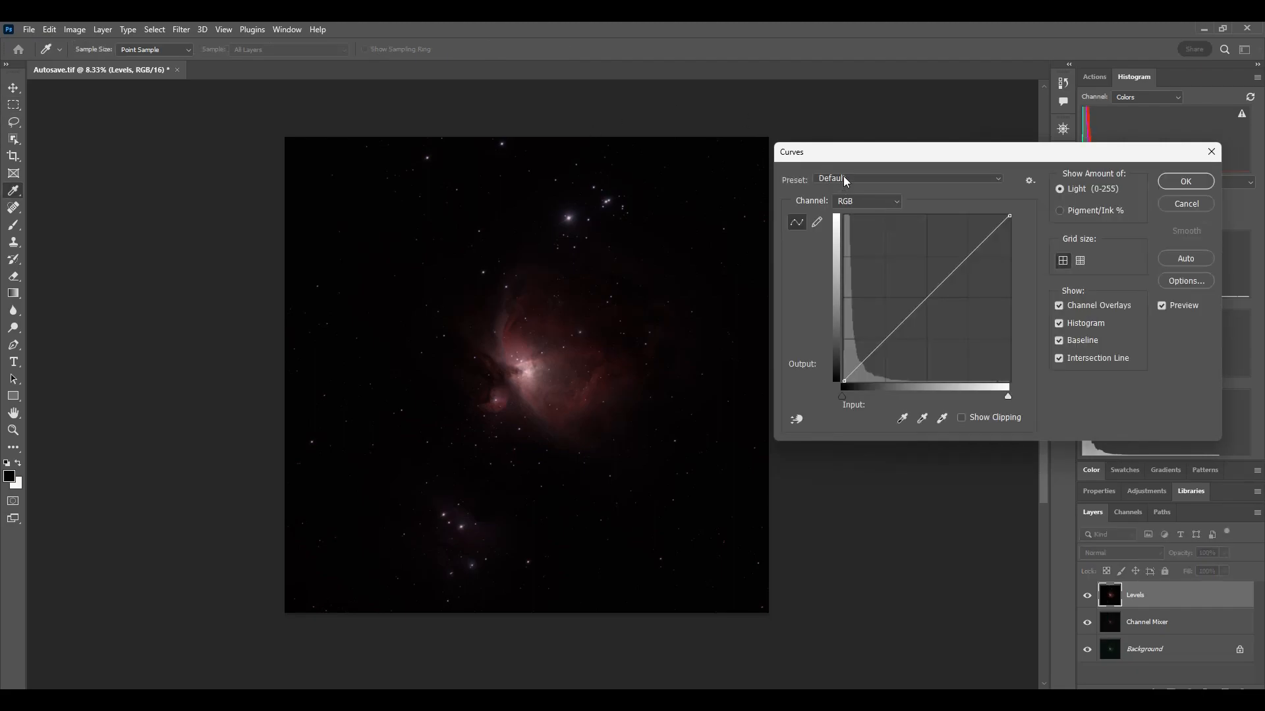
pyautogui.click(858, 178)
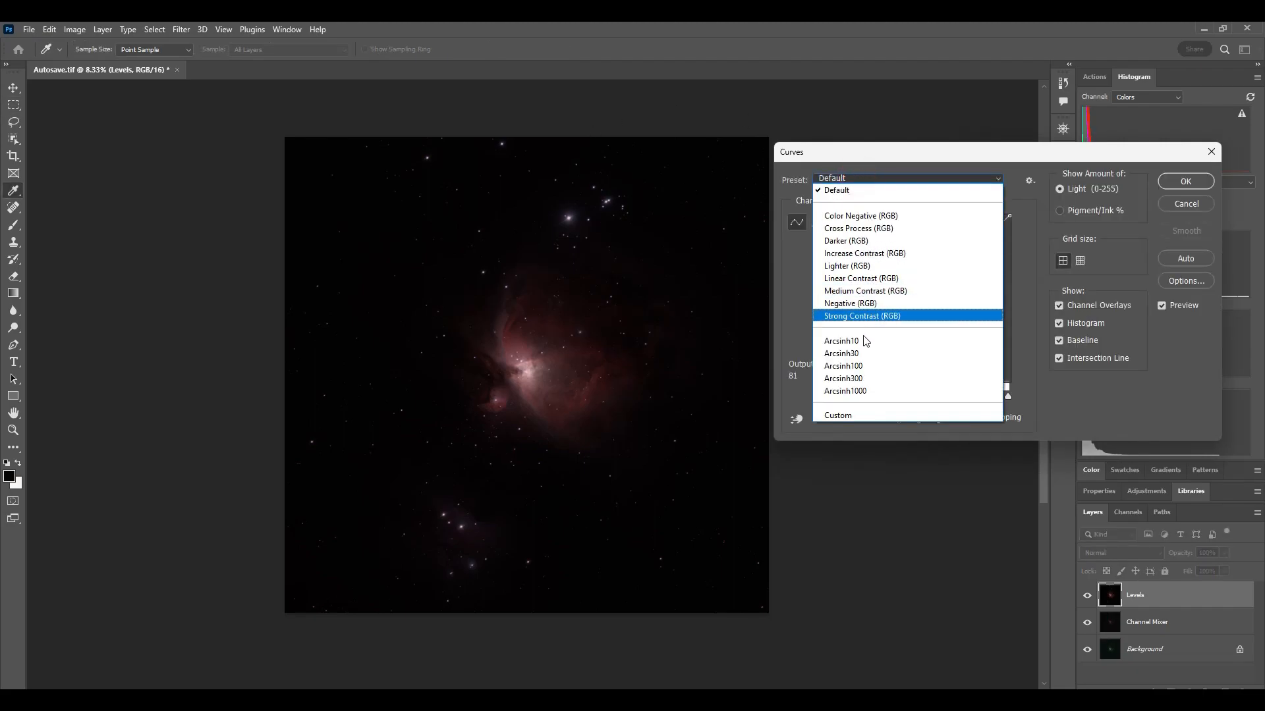
pyautogui.click(862, 340)
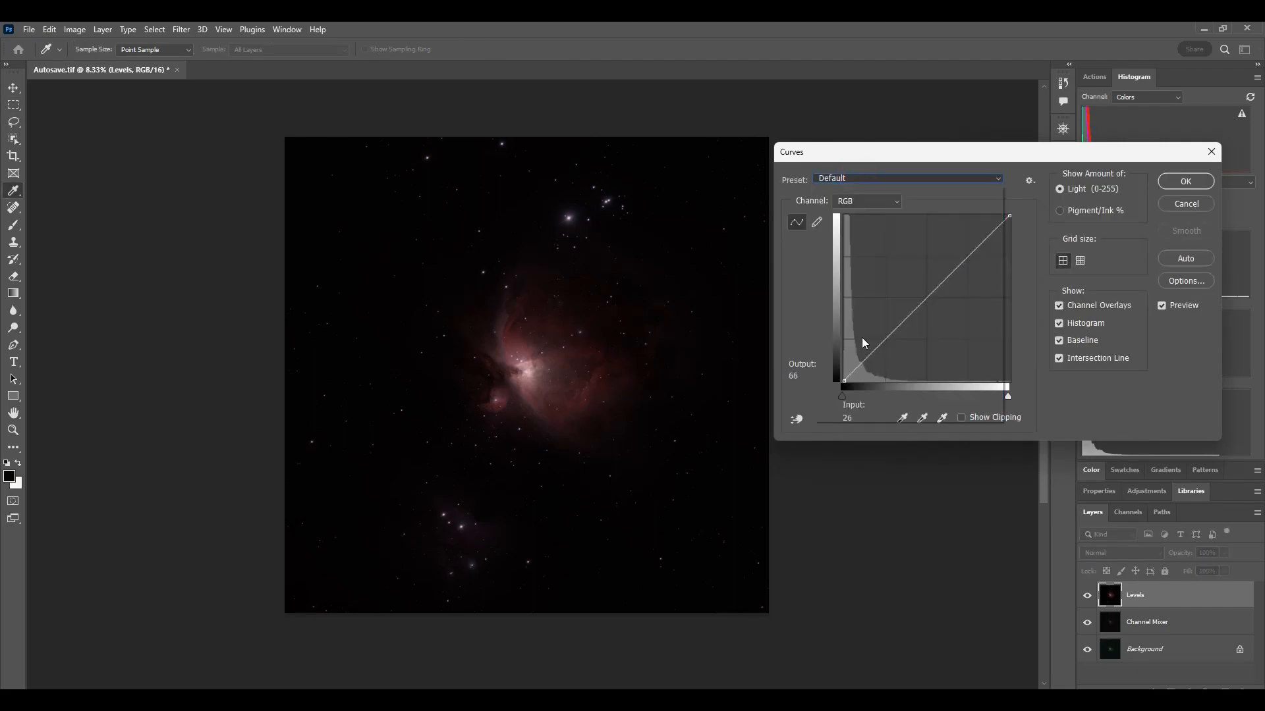
pyautogui.click(1184, 183)
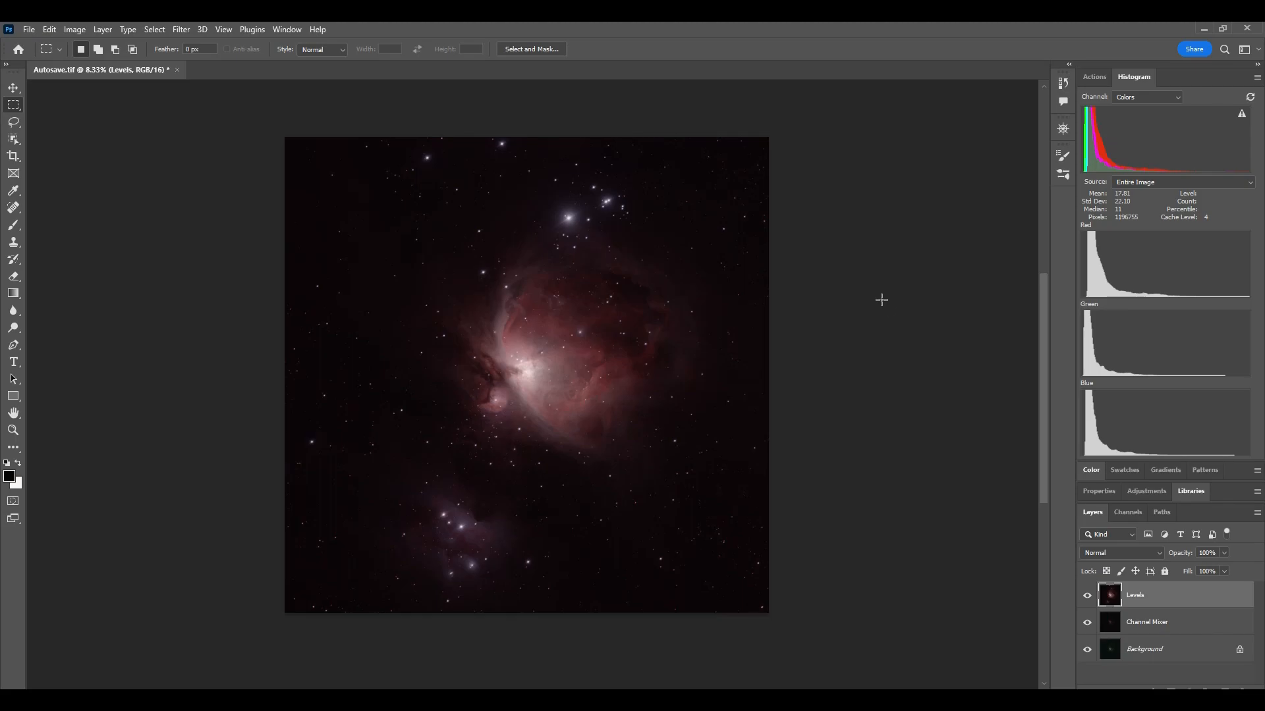
# - Start a Levels adjustment on the cropped image and set the Red channel's black input level to 6
pyautogui.hotkey('ctrl', 'l')
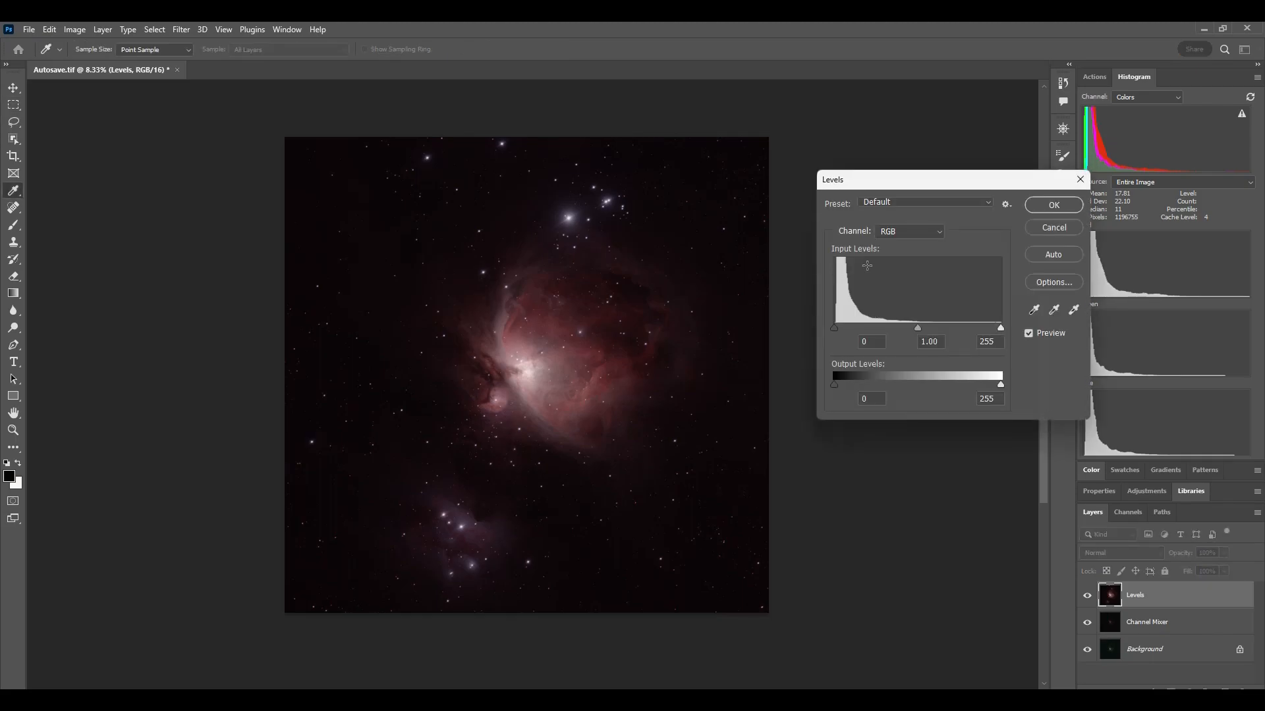
pyautogui.click(897, 232)
pyautogui.click(890, 253)
pyautogui.click(877, 345)
pyautogui.press('Up')
pyautogui.press('Up')
pyautogui.press('Up')
pyautogui.press('Up')
pyautogui.press('Up')
pyautogui.press('Up')
# - Set the Green channel's black input level to 2 in the Levels adjustment
pyautogui.click(890, 230)
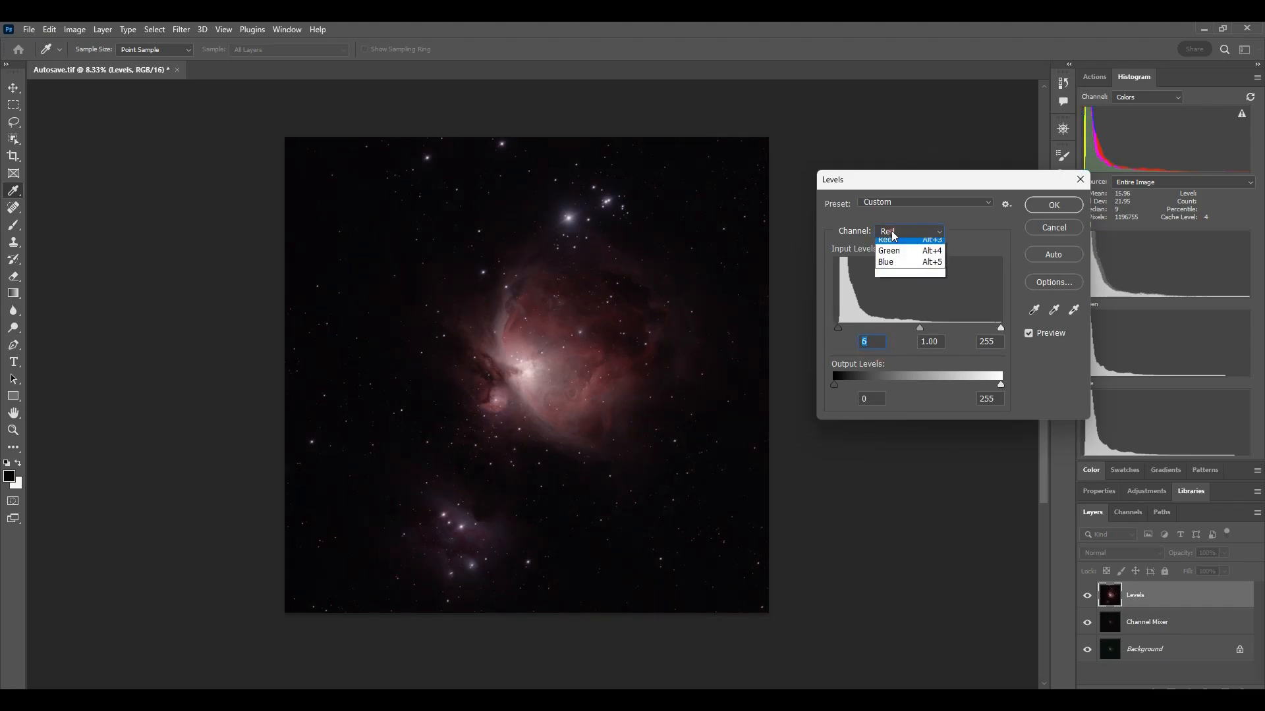
pyautogui.click(899, 266)
pyautogui.click(867, 342)
pyautogui.press('Up')
pyautogui.press('Up')
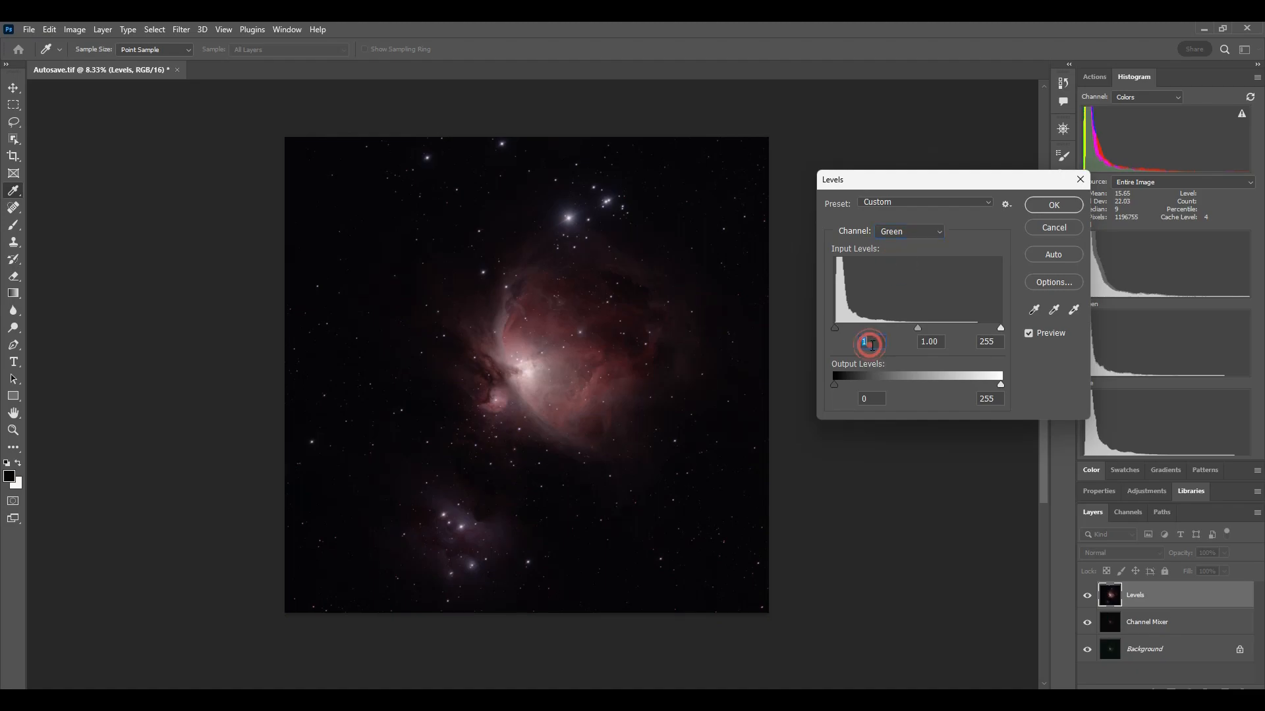
# - Raise the Blue channel's black input level to 5 and apply the Levels adjustment
pyautogui.click(900, 230)
pyautogui.click(896, 275)
pyautogui.click(880, 344)
pyautogui.press('Up')
pyautogui.press('Up')
pyautogui.press('Up')
pyautogui.press('Up')
pyautogui.press('Up')
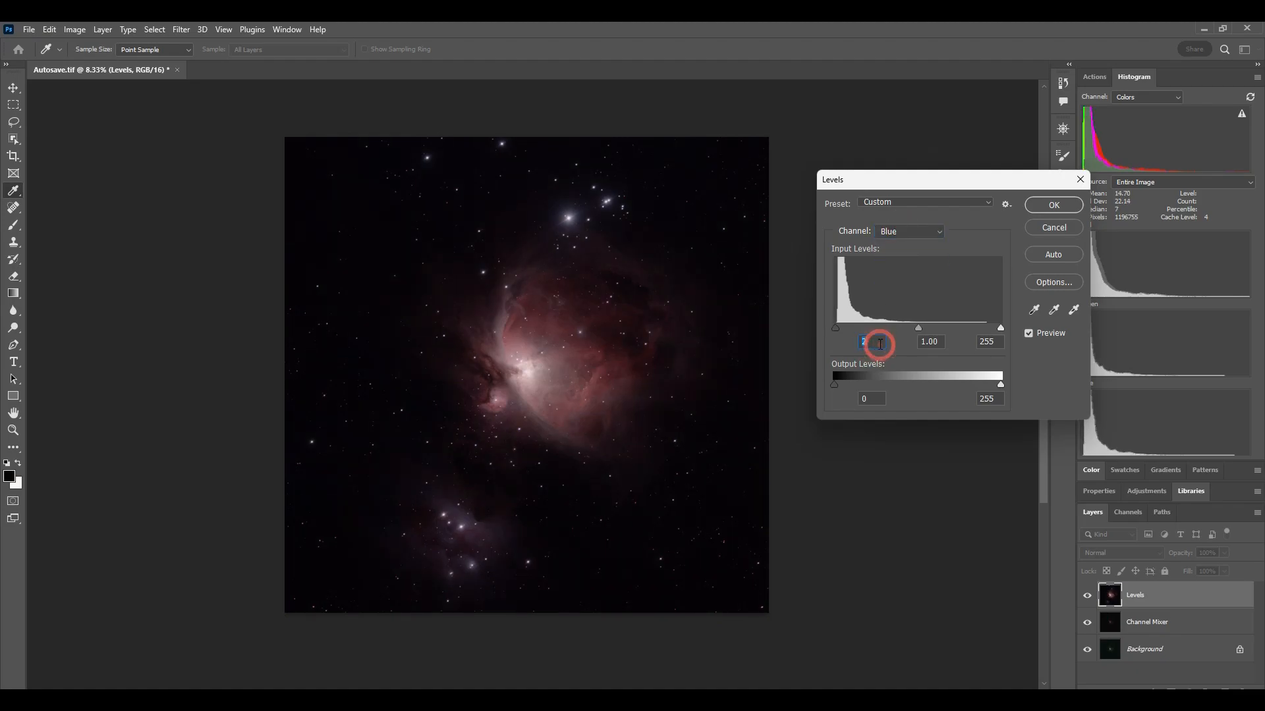
pyautogui.click(1049, 205)
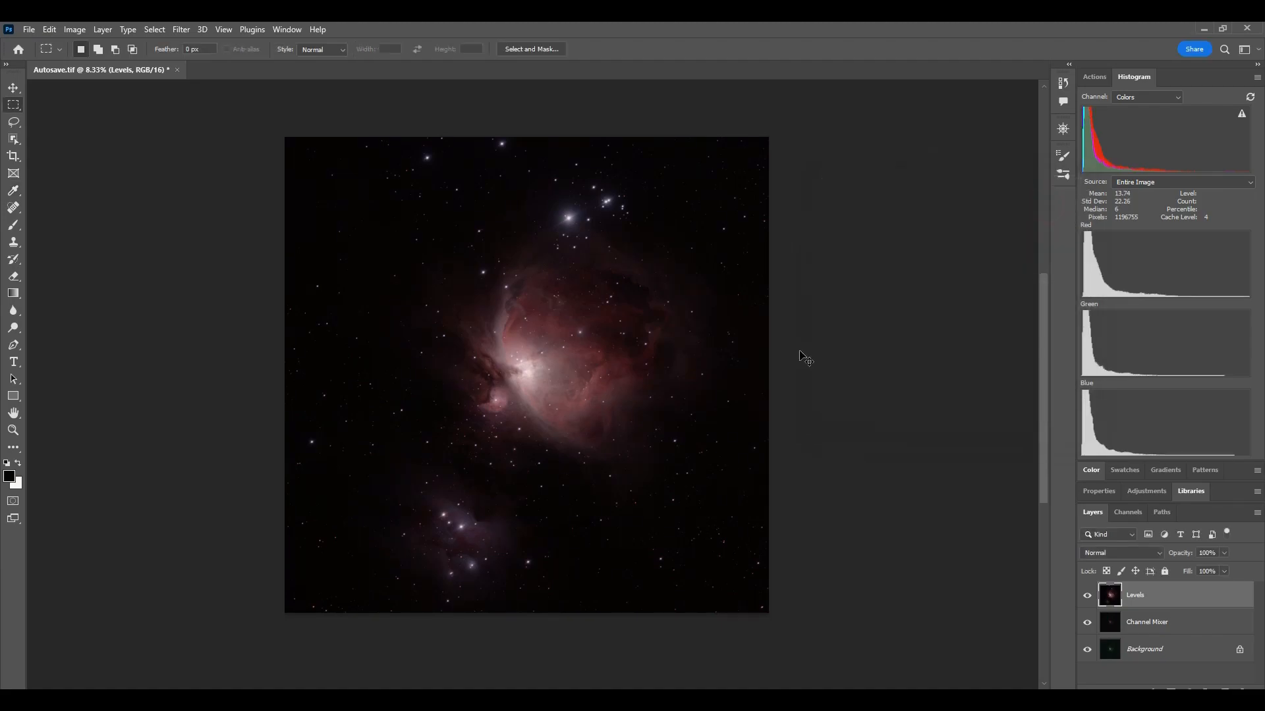
# - Apply a custom RGB Curves adjustment with a point at input 62 and output 132 to brighten the nebula
pyautogui.hotkey('ctrl', 'm')
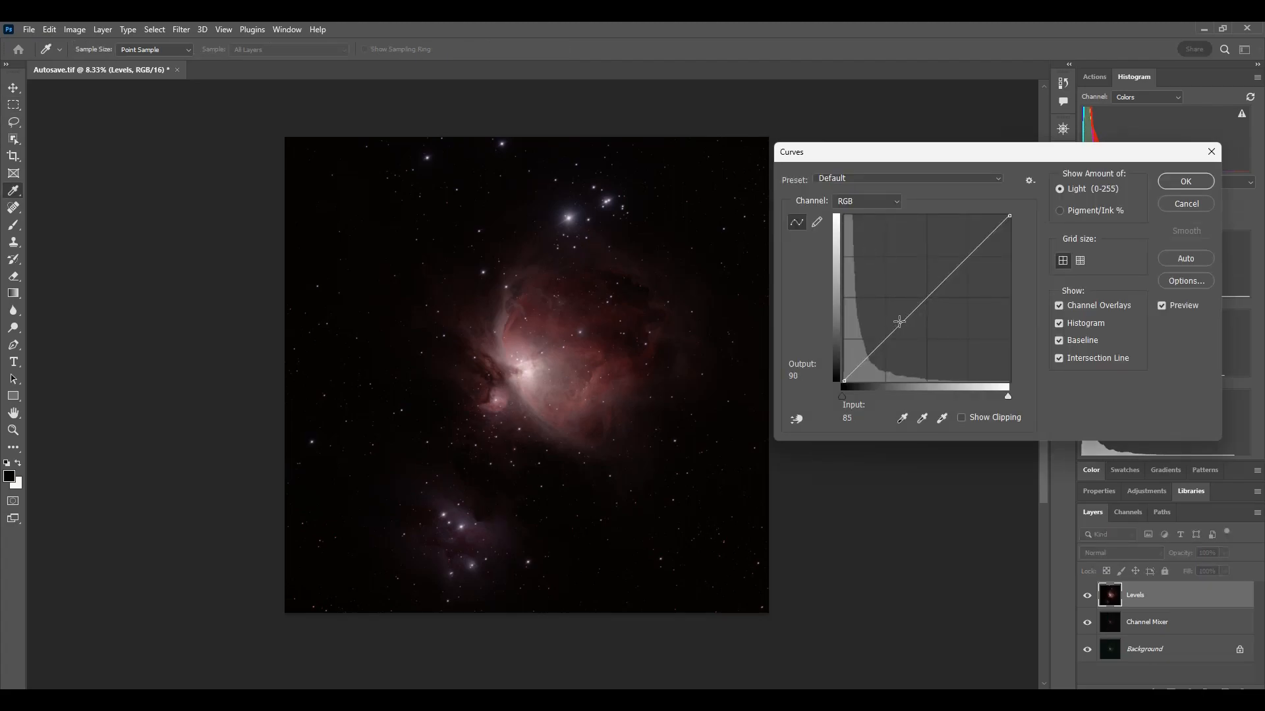
pyautogui.moveTo(903, 322); pyautogui.dragTo(884, 295)
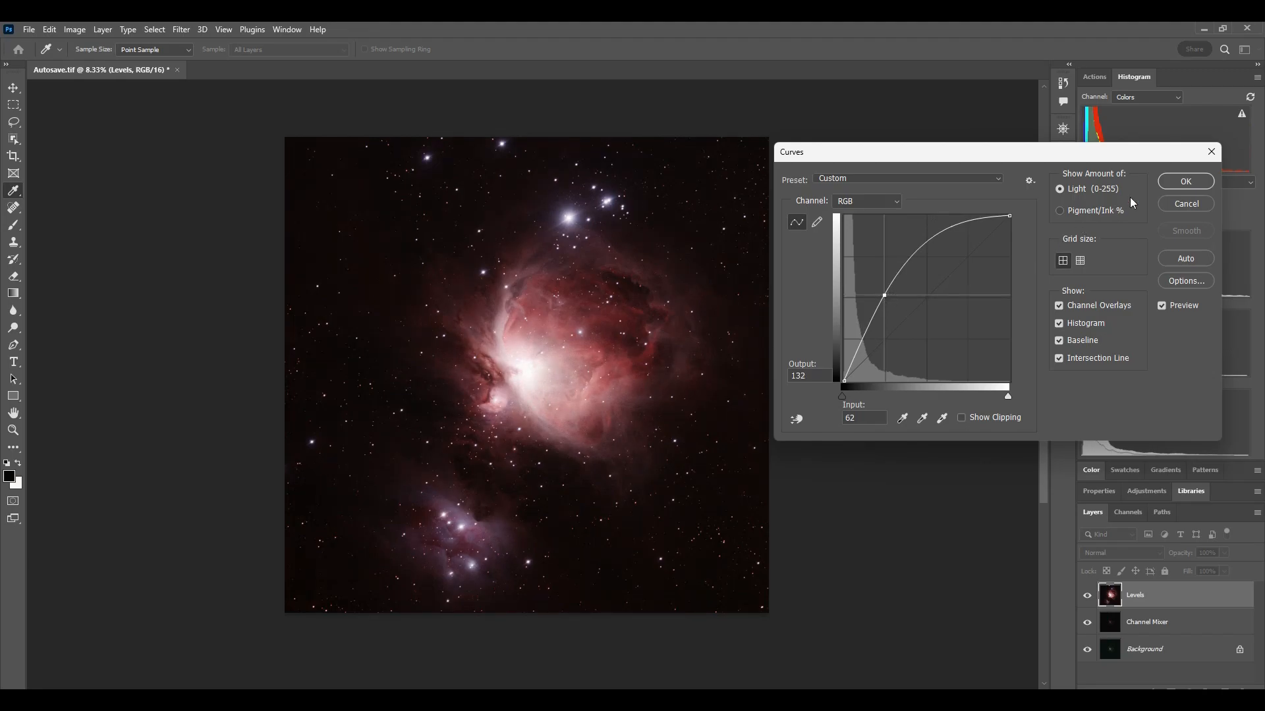
pyautogui.click(1184, 183)
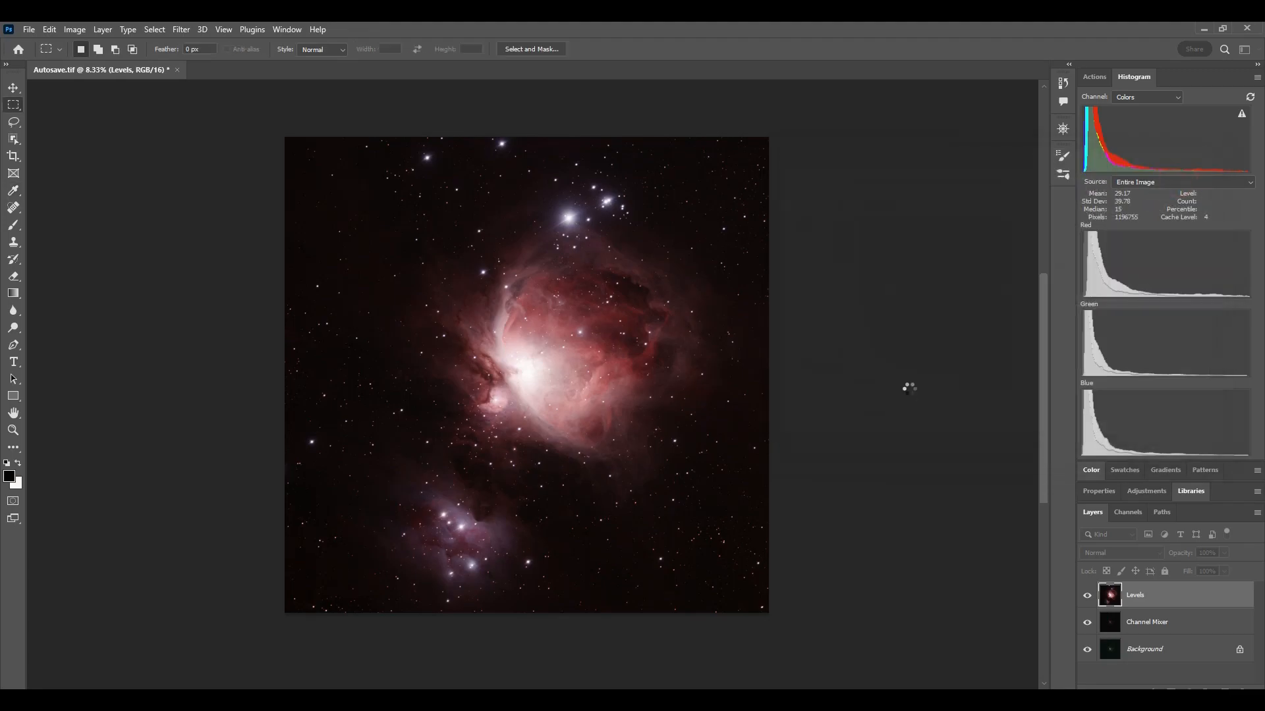
# - Start another Levels adjustment after the custom curve and set the Red channel's black input level to 6
pyautogui.hotkey('ctrl', 'l')
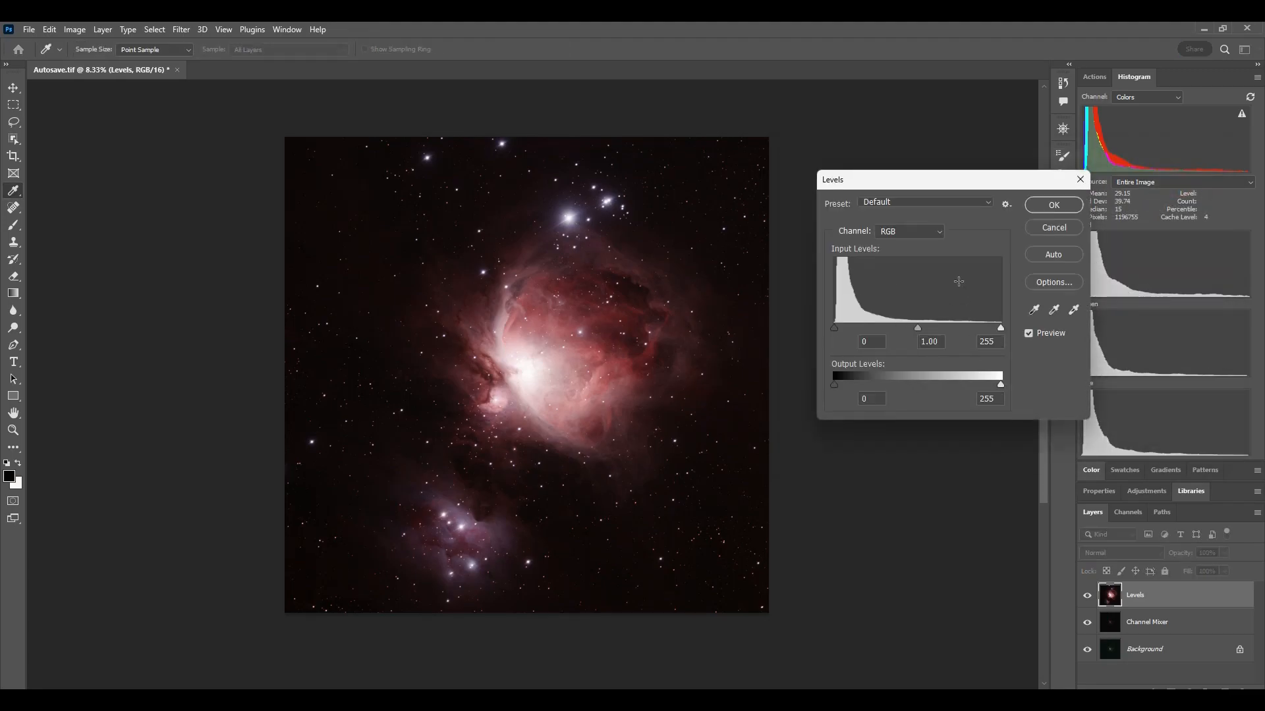
pyautogui.click(886, 234)
pyautogui.click(889, 251)
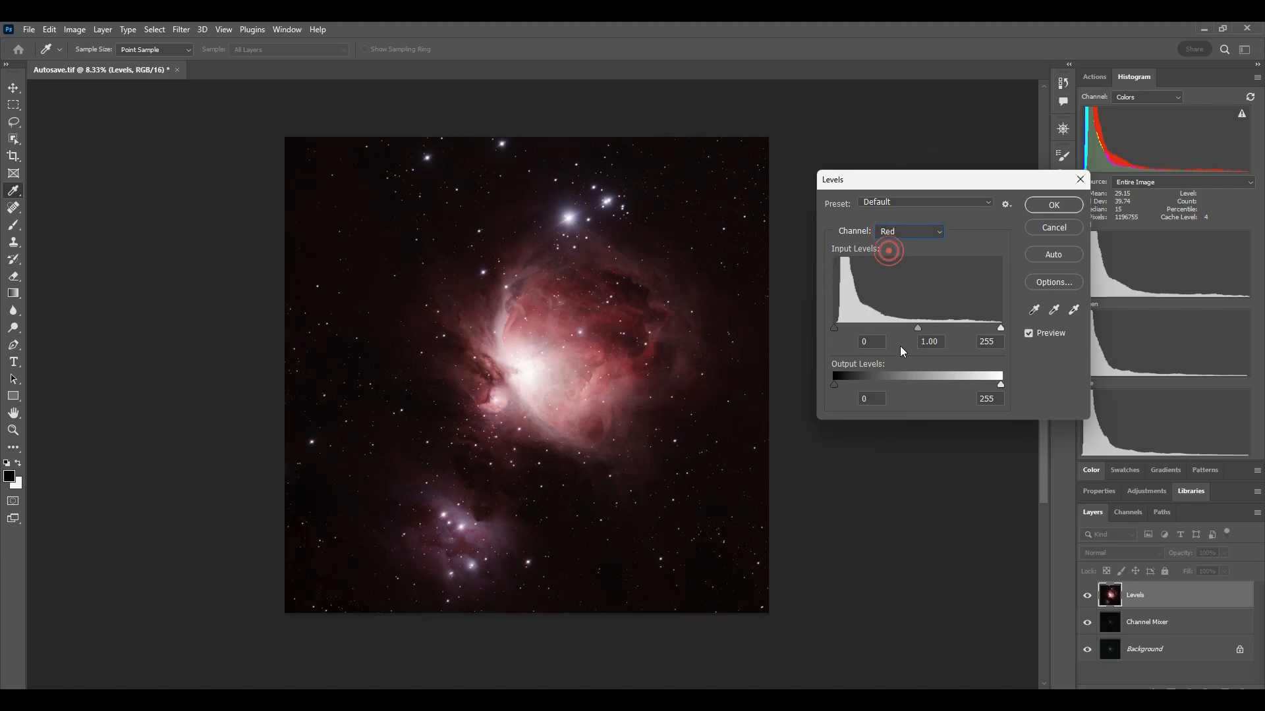
pyautogui.press('Up')
pyautogui.press('Up')
pyautogui.press('Up')
pyautogui.press('Up')
pyautogui.press('Up')
pyautogui.press('Up')
# - Set the Green channel's black input level to 3 in the Levels adjustment
pyautogui.click(902, 235)
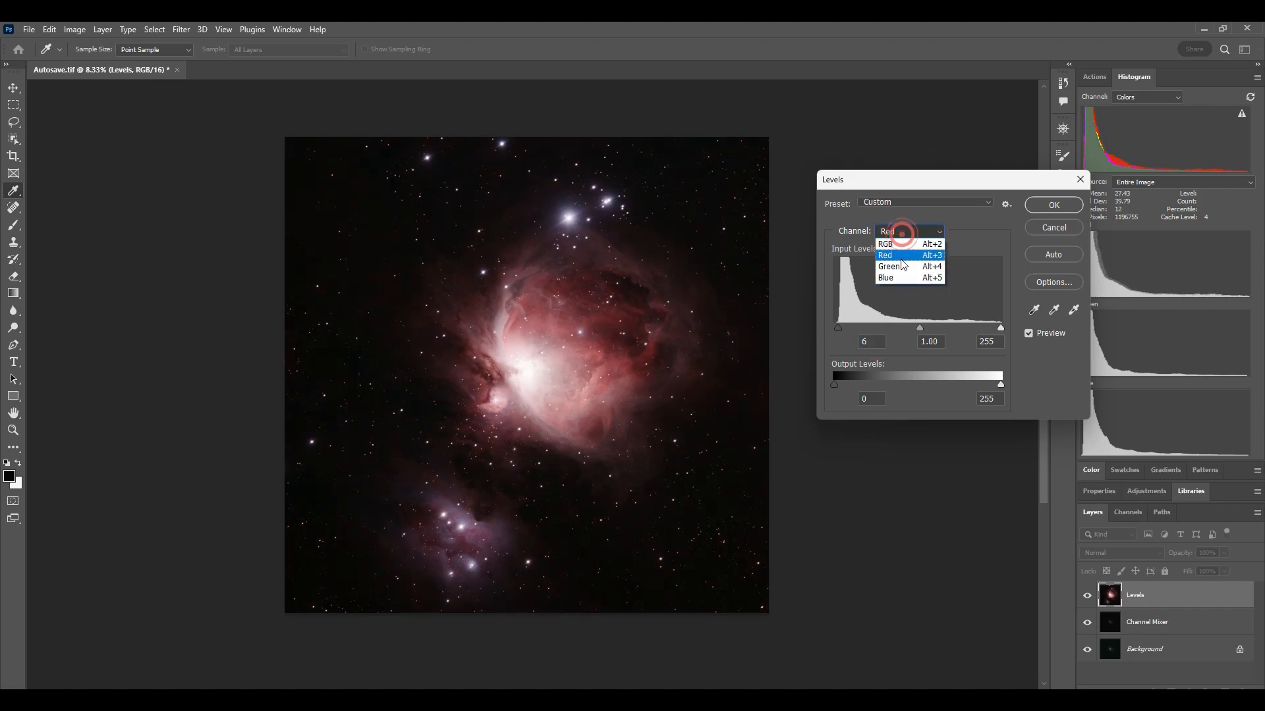
pyautogui.click(900, 265)
pyautogui.click(876, 341)
pyautogui.press('Up')
pyautogui.press('Up')
pyautogui.press('Up')
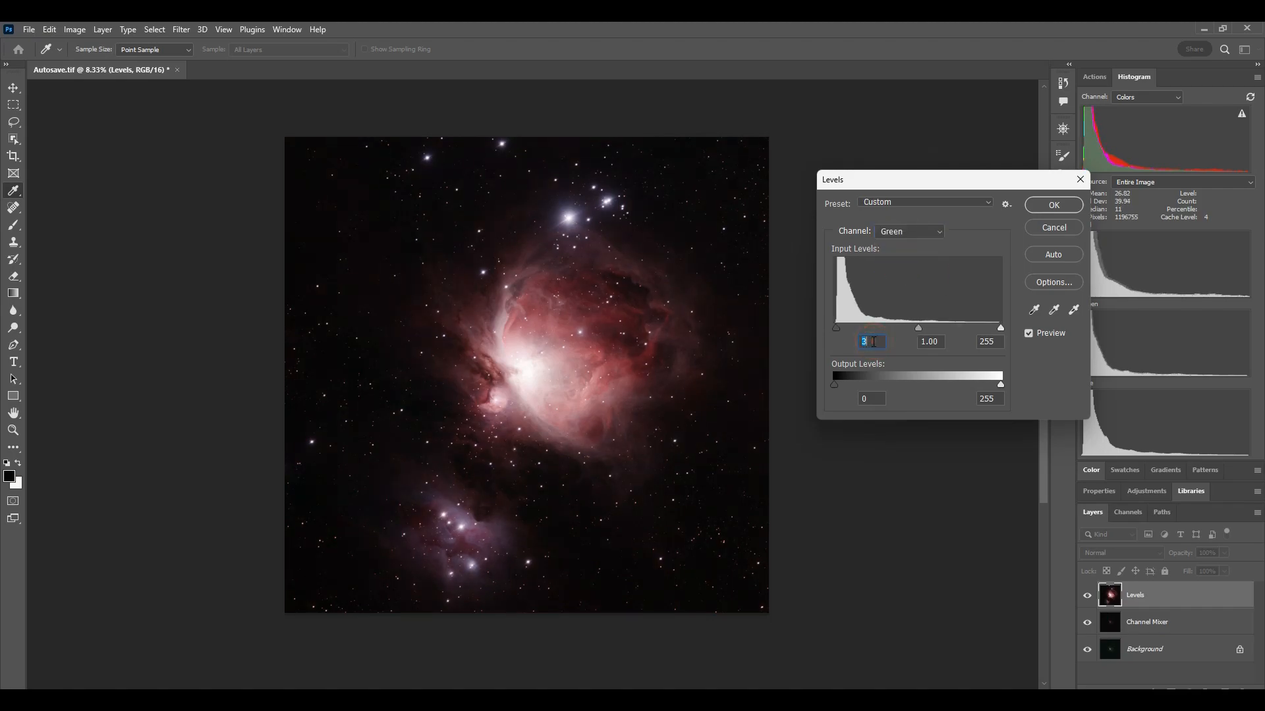
# - Set the Blue channel's black input level to 3 and apply the Levels adjustment
pyautogui.click(900, 232)
pyautogui.click(895, 279)
pyautogui.click(875, 348)
pyautogui.press('Up')
pyautogui.press('Up')
pyautogui.press('Up')
pyautogui.click(1045, 207)
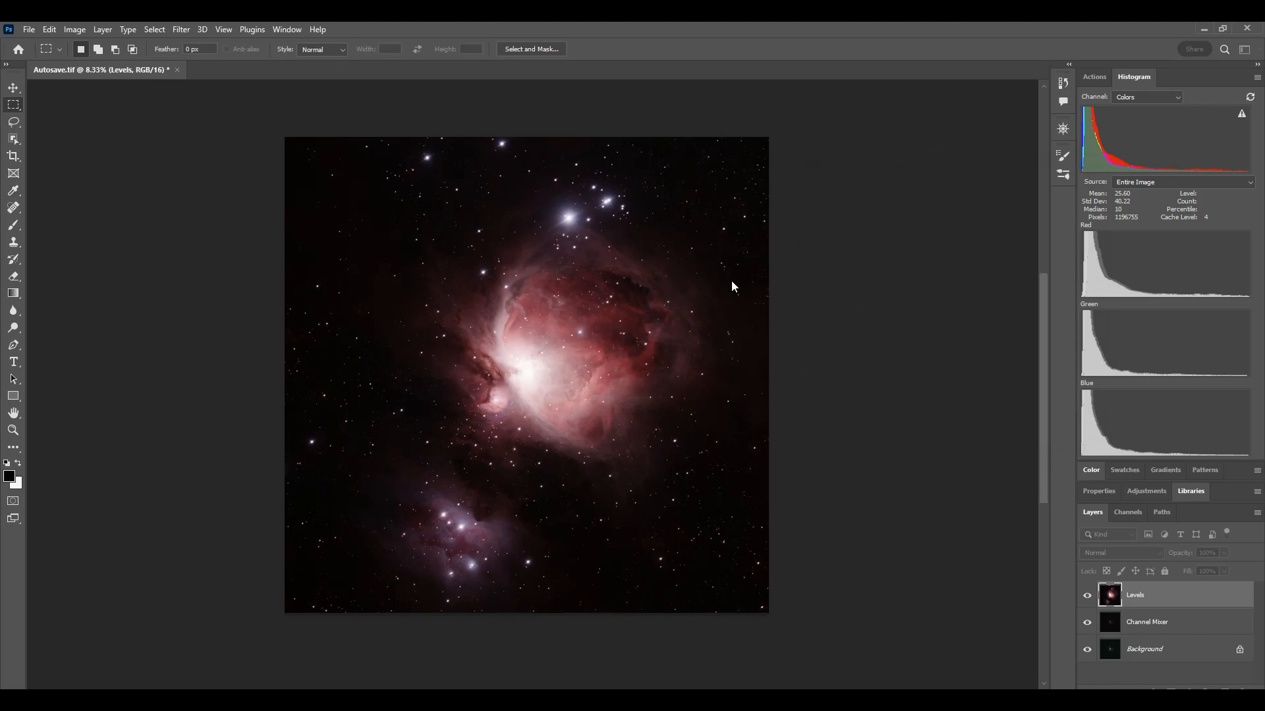
# - Apply an RGB Curves adjustment with a point at input 61 and output 127 to brighten the nebula further
pyautogui.hotkey('ctrl', 'm')
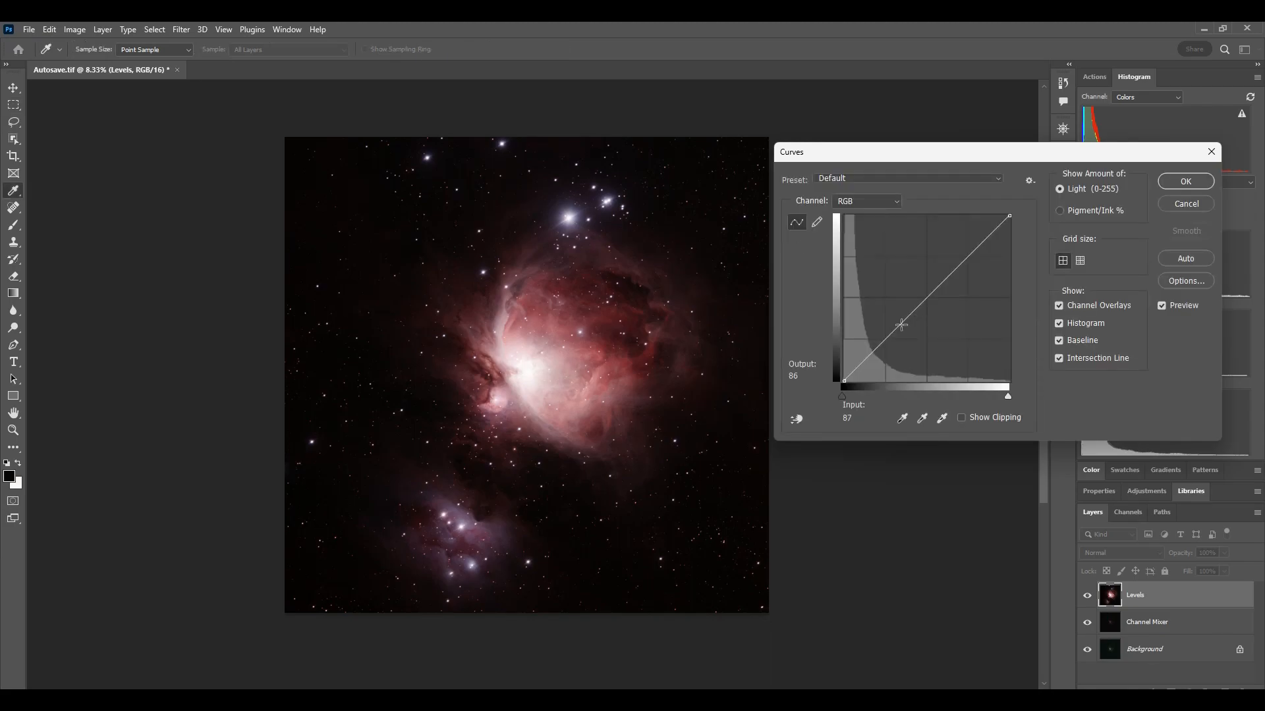
pyautogui.moveTo(900, 325); pyautogui.dragTo(883, 298)
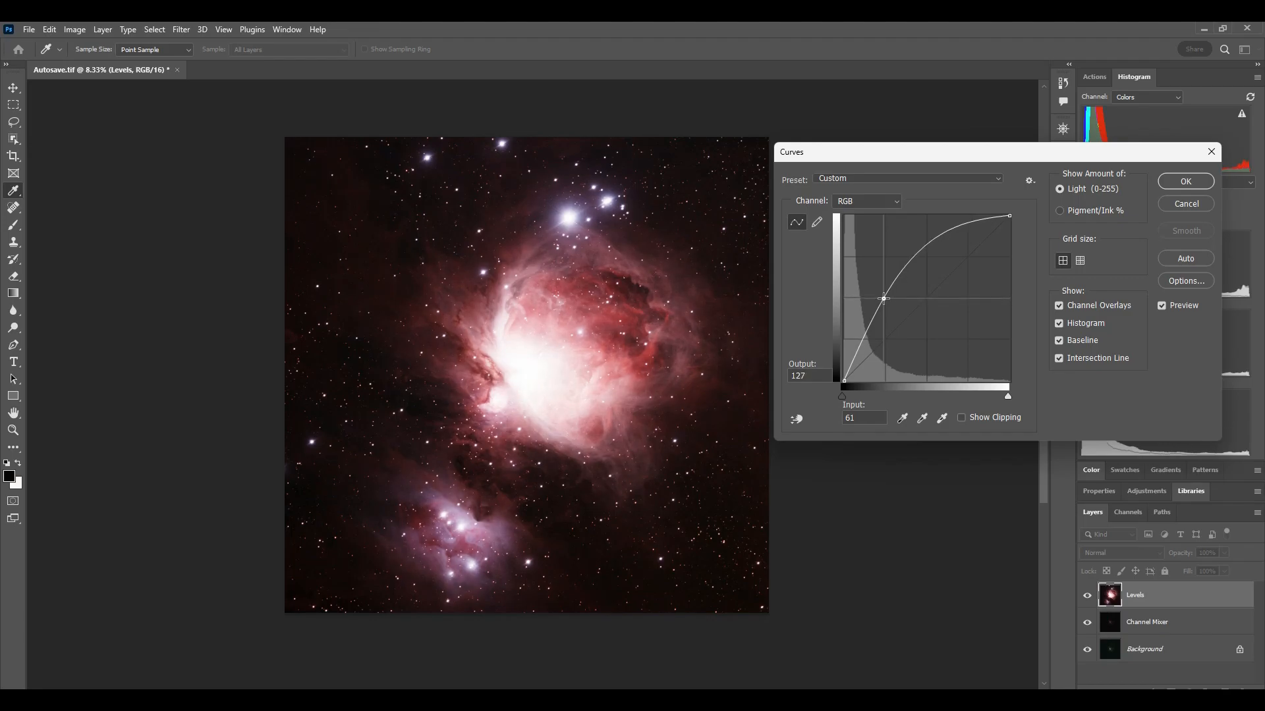
pyautogui.click(1187, 180)
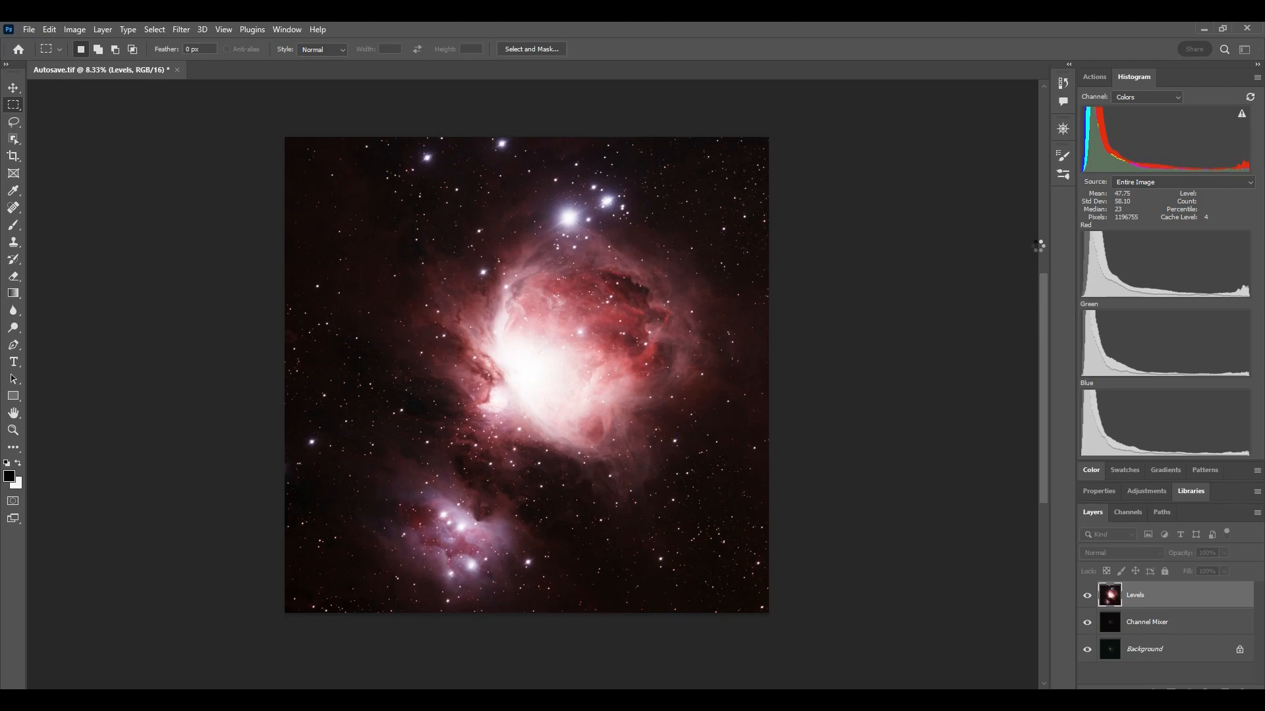
# - Start another Levels adjustment and set the Red channel's black input level to 4
pyautogui.hotkey('ctrl', 'l')
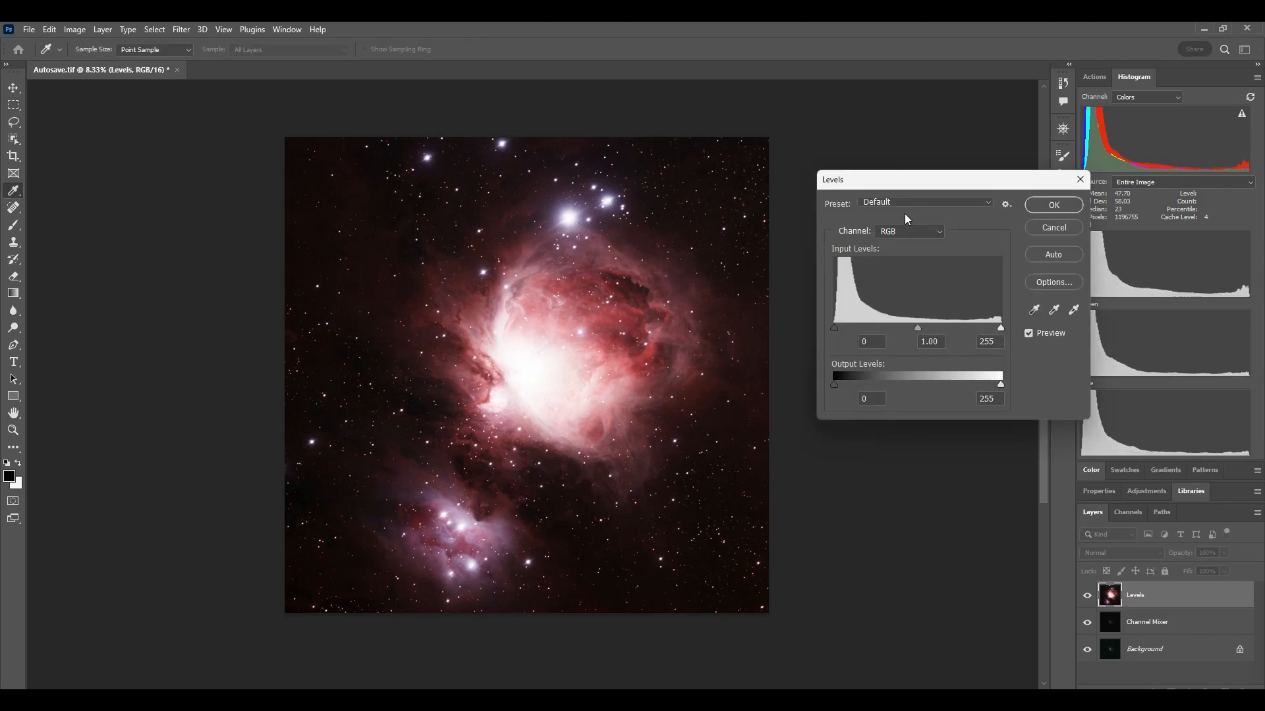
pyautogui.click(903, 233)
pyautogui.click(897, 252)
pyautogui.click(872, 340)
pyautogui.press('Up')
pyautogui.press('Up')
pyautogui.press('Up')
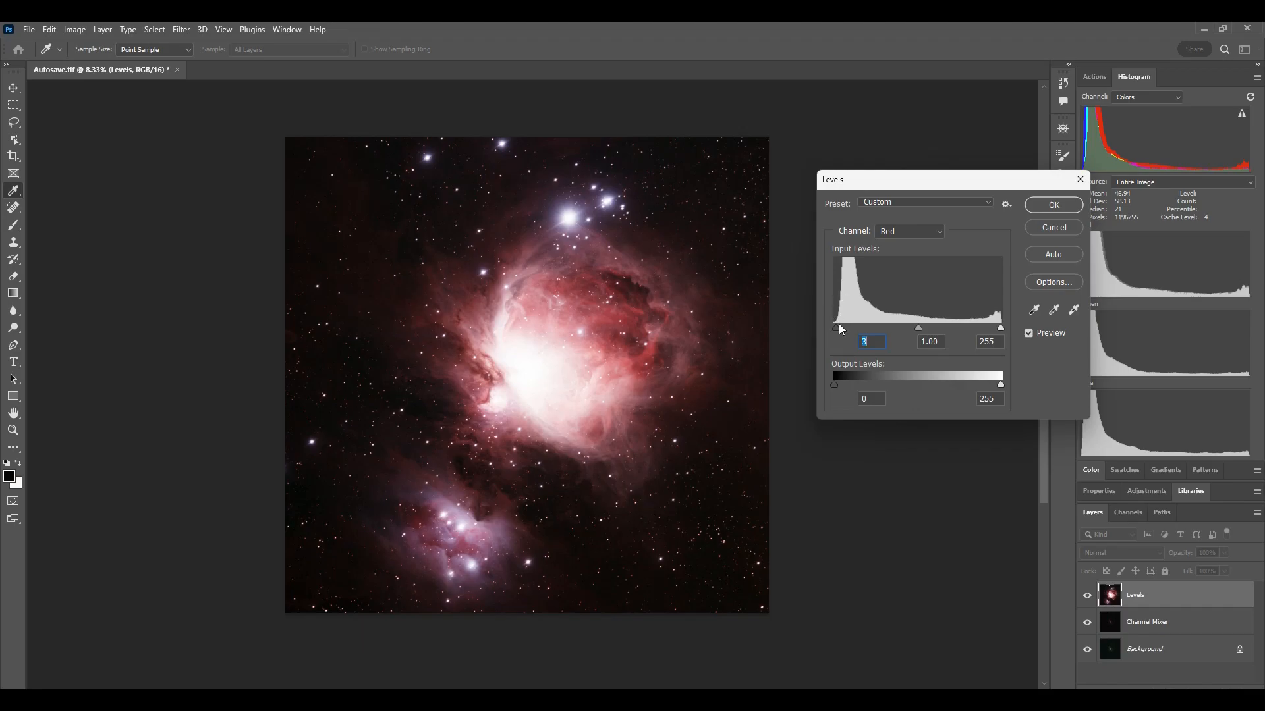
# - Raise the Green channel's black input level slightly in the same Levels adjustment
pyautogui.click(897, 234)
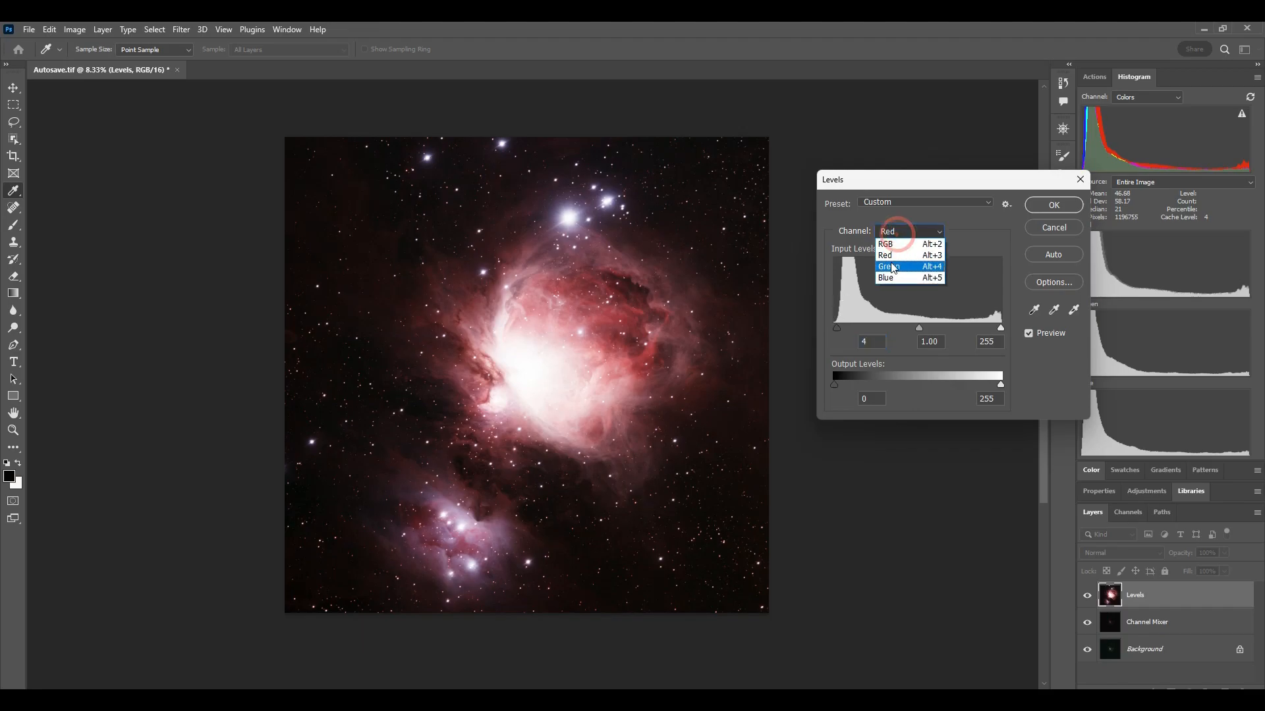
pyautogui.click(888, 263)
pyautogui.click(873, 340)
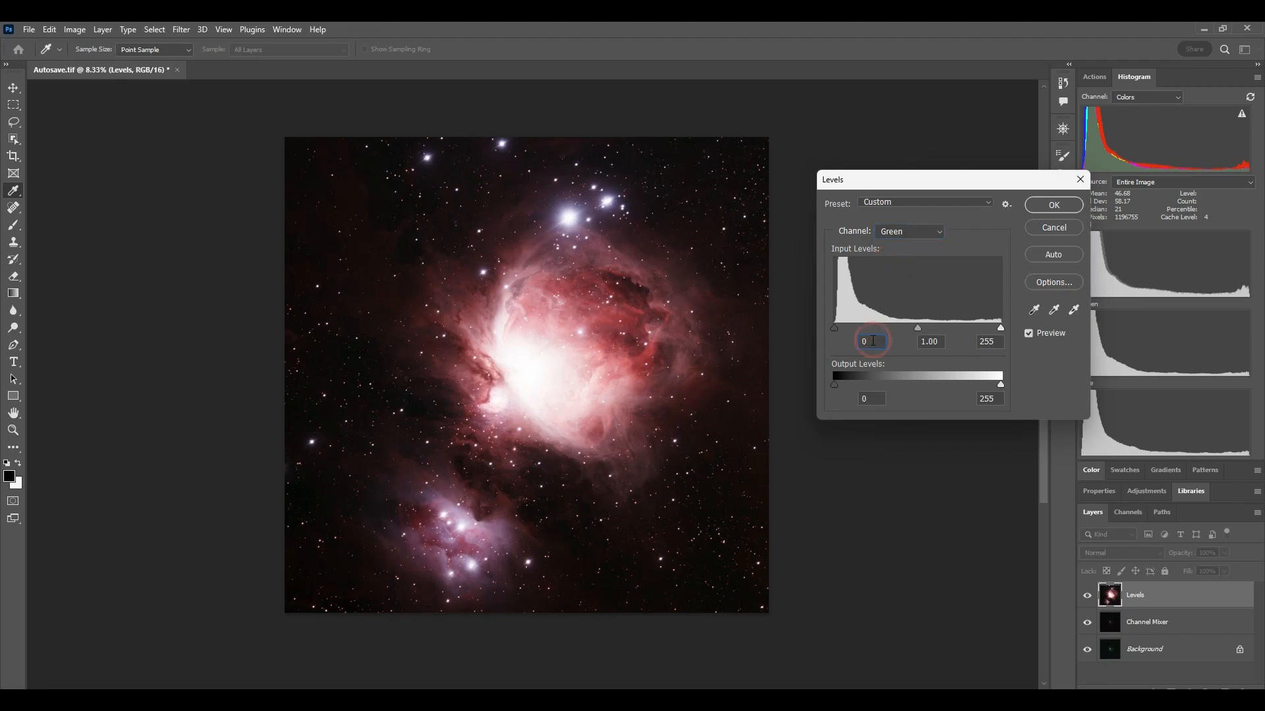
pyautogui.press('Up')
# - Raise the Blue channel's black input level slightly and apply the Levels adjustment
pyautogui.click(904, 231)
pyautogui.click(897, 278)
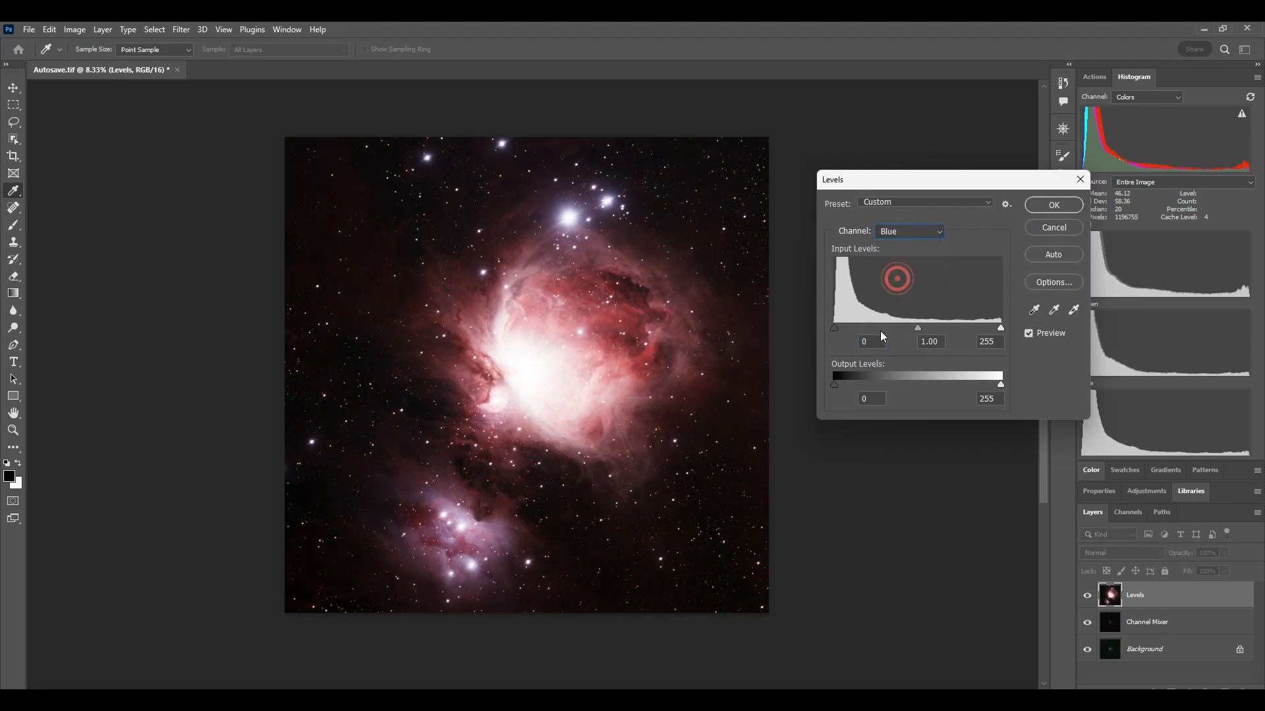
pyautogui.click(871, 339)
pyautogui.press('Up')
pyautogui.click(1053, 205)
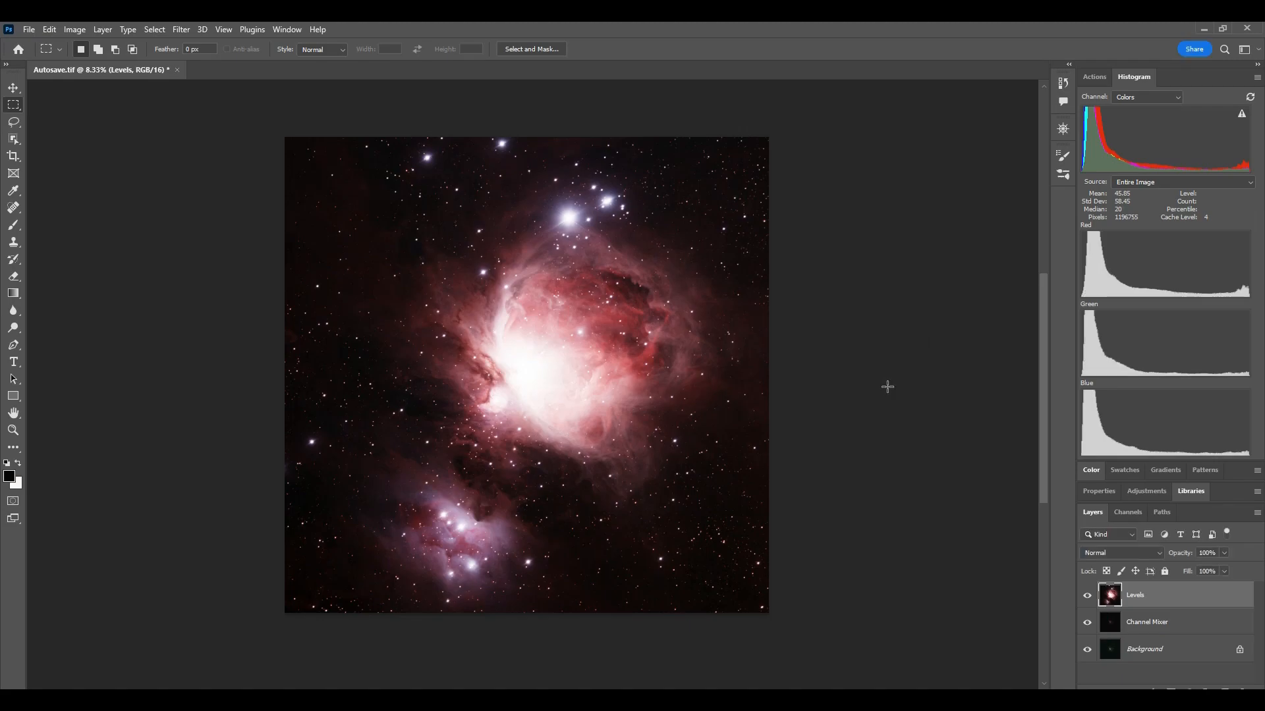
pyautogui.hotkey('ctrl', 'm')
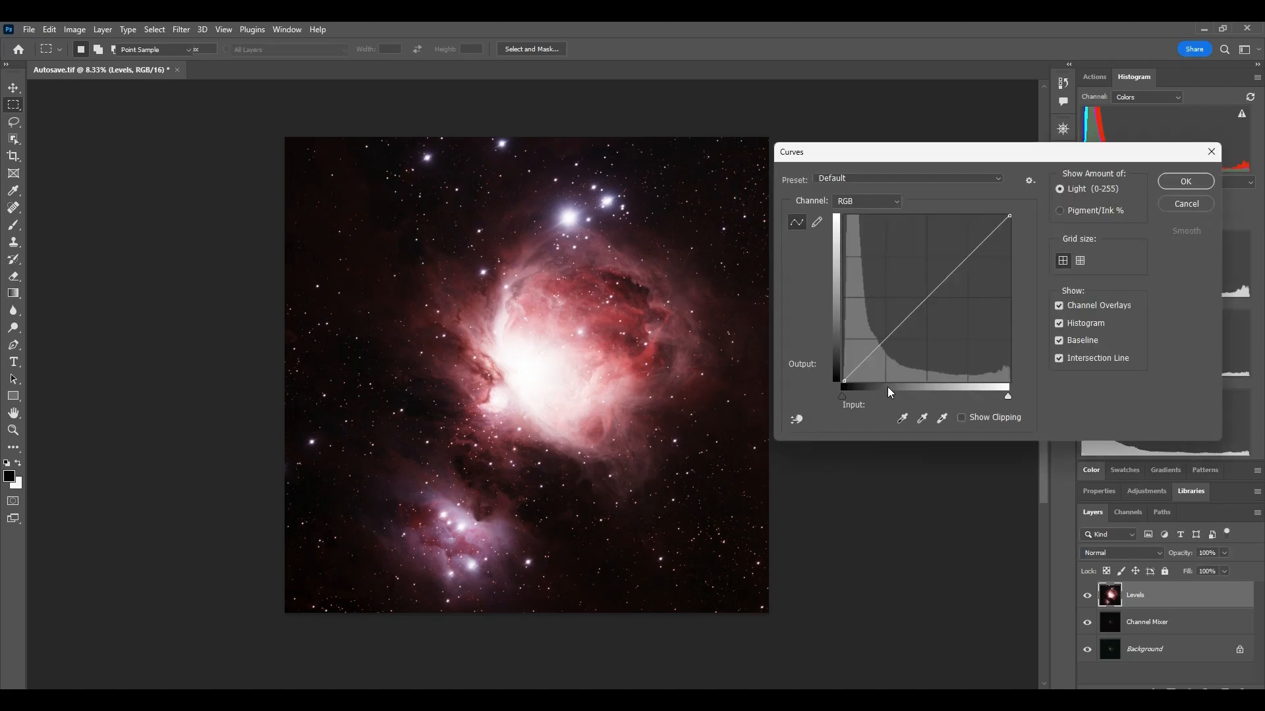
pyautogui.moveTo(918, 307); pyautogui.dragTo(902, 285)
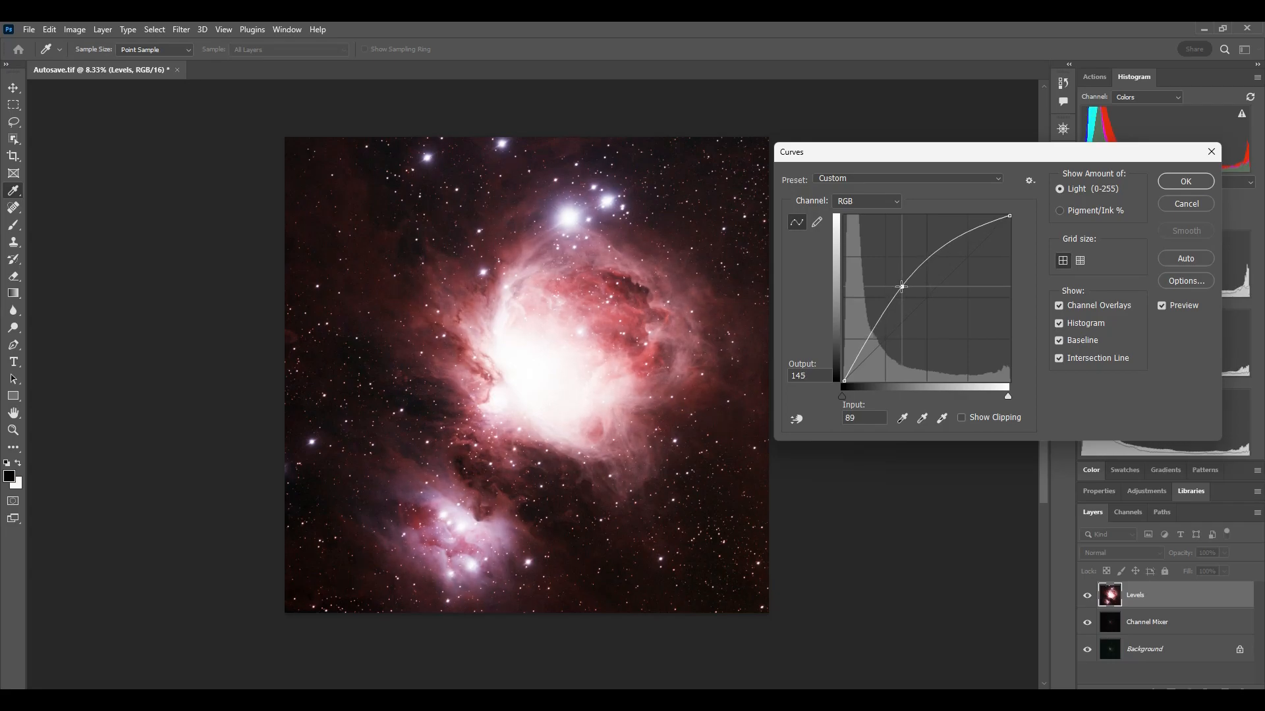
pyautogui.click(861, 350)
pyautogui.moveTo(861, 351); pyautogui.dragTo(861, 348)
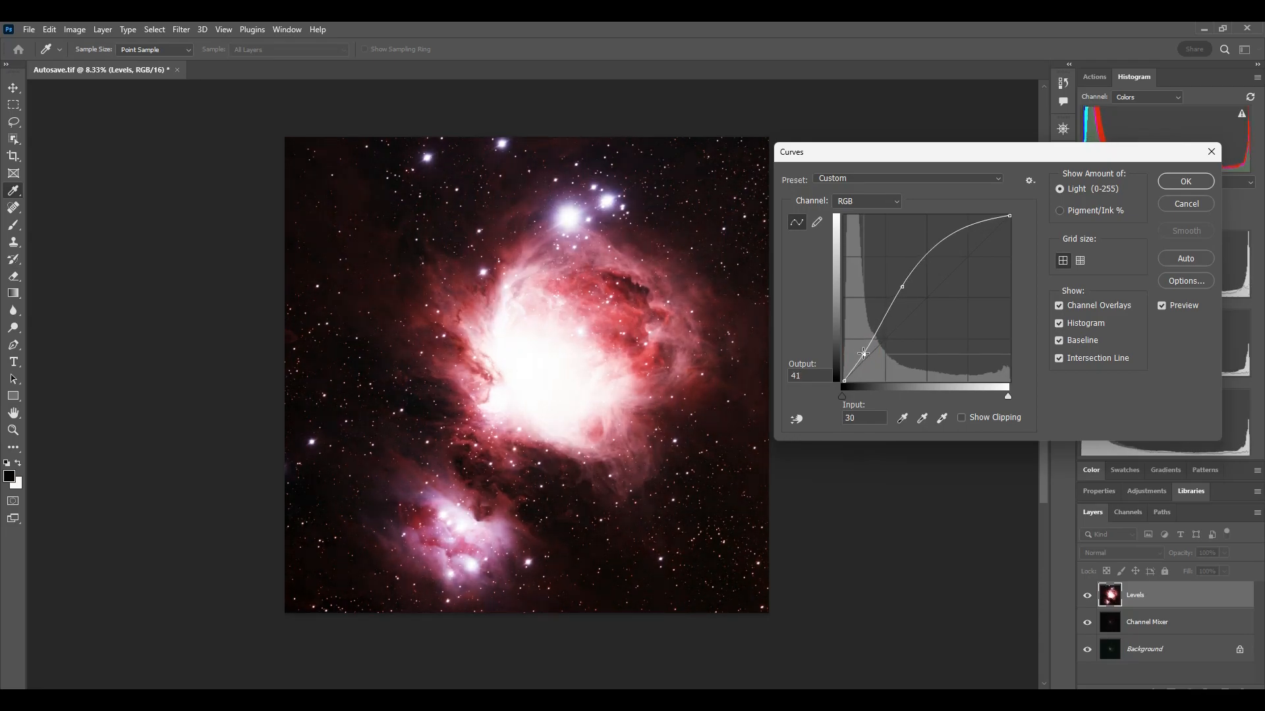
pyautogui.moveTo(900, 286); pyautogui.dragTo(905, 292)
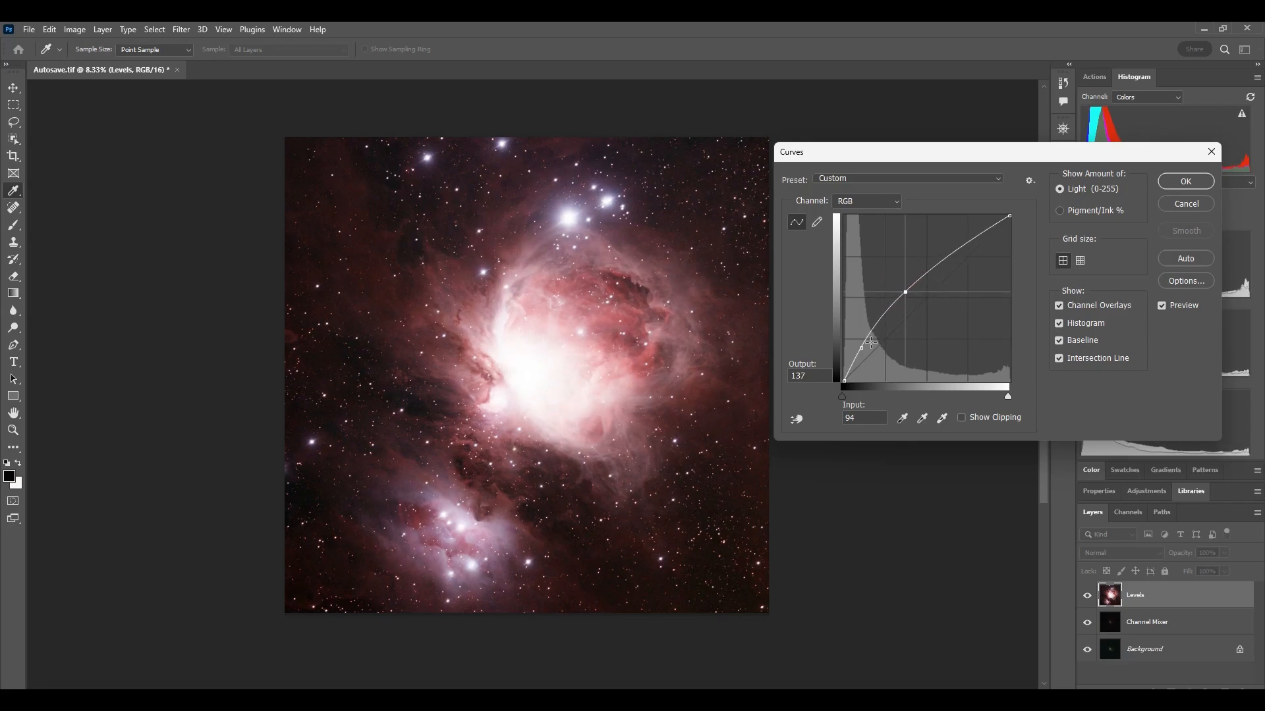
pyautogui.click(1195, 204)
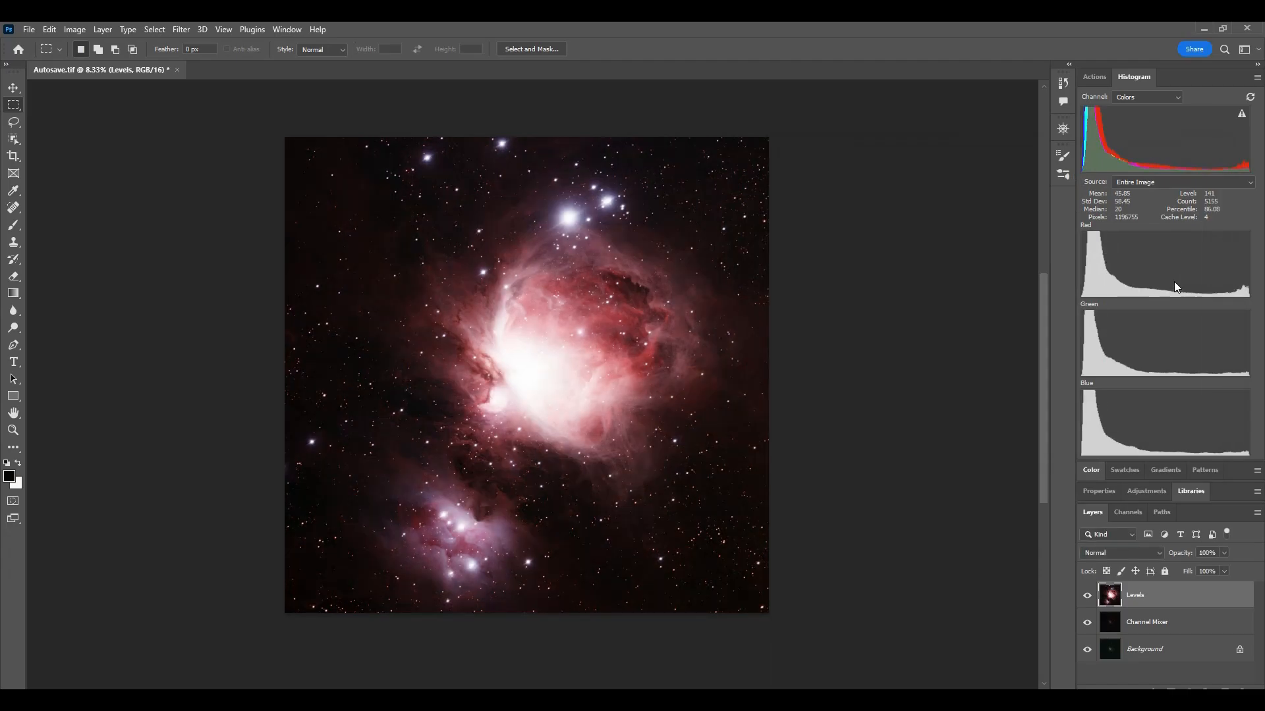
# - Apply an RGB Curves adjustment that lifts the midtones and holds down the shadows with a point at input 27, output 22
pyautogui.hotkey('ctrl', 'm')
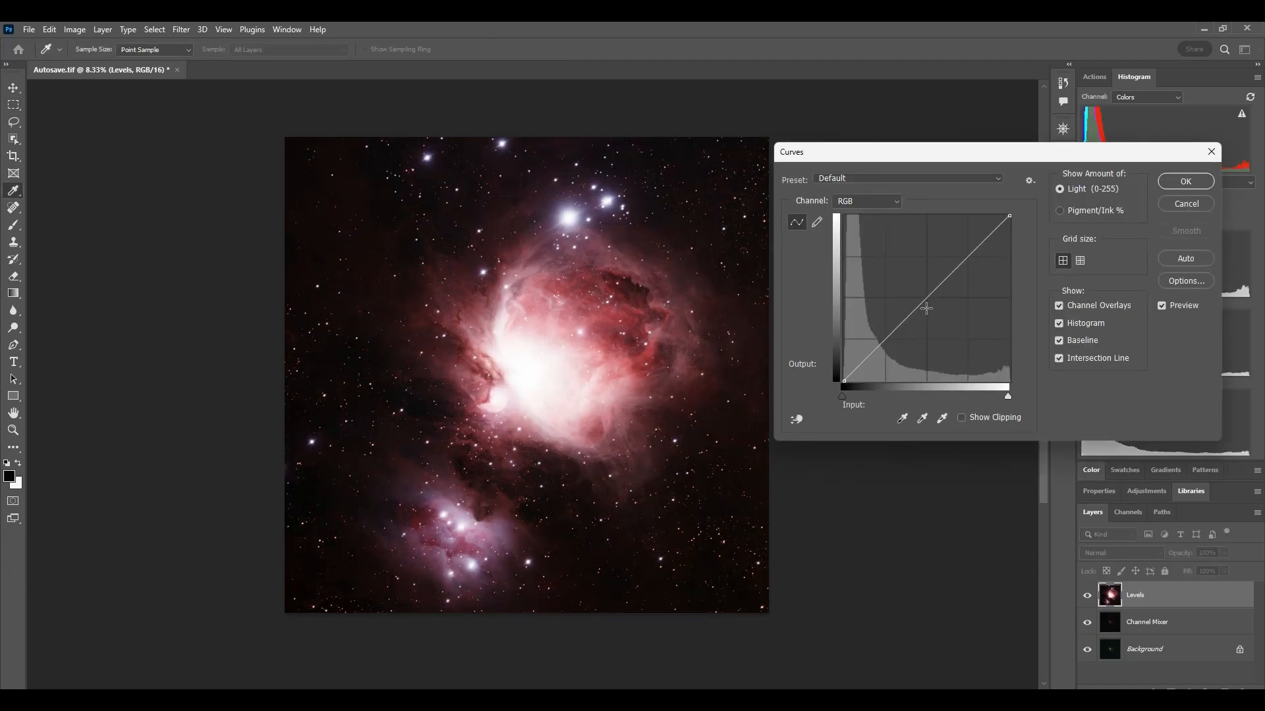
pyautogui.moveTo(897, 328); pyautogui.dragTo(862, 366)
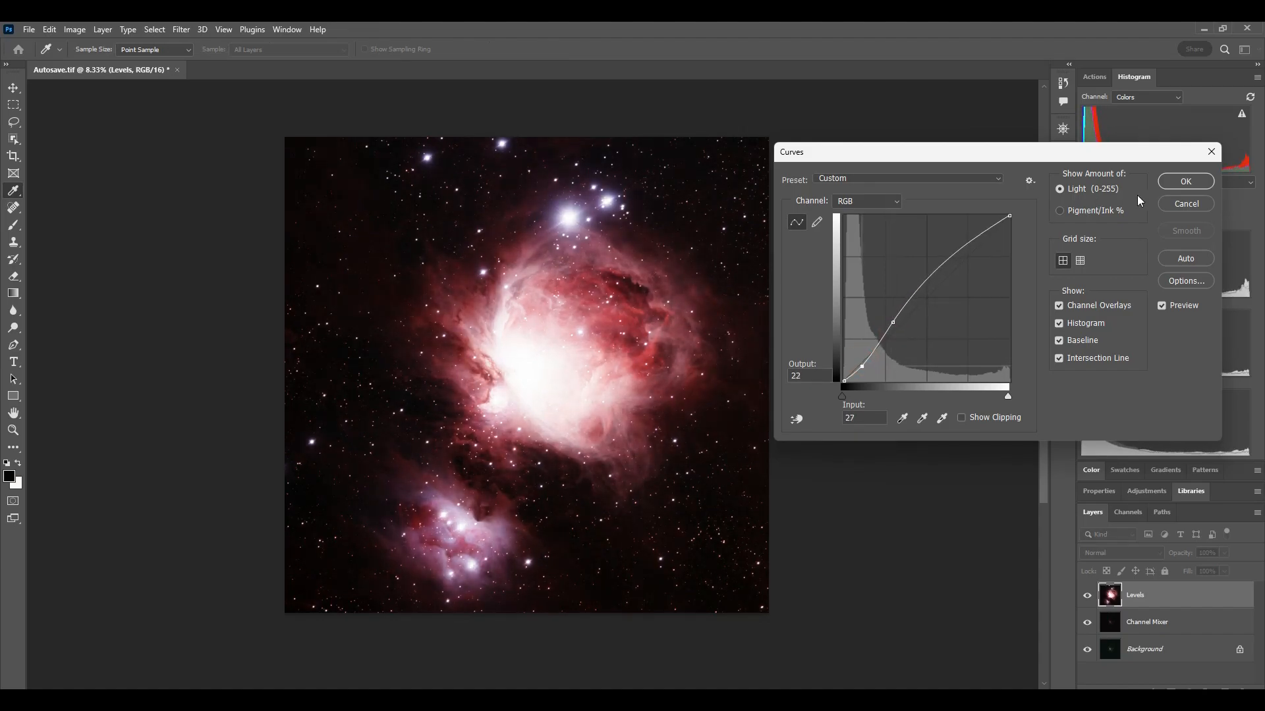
pyautogui.click(1184, 185)
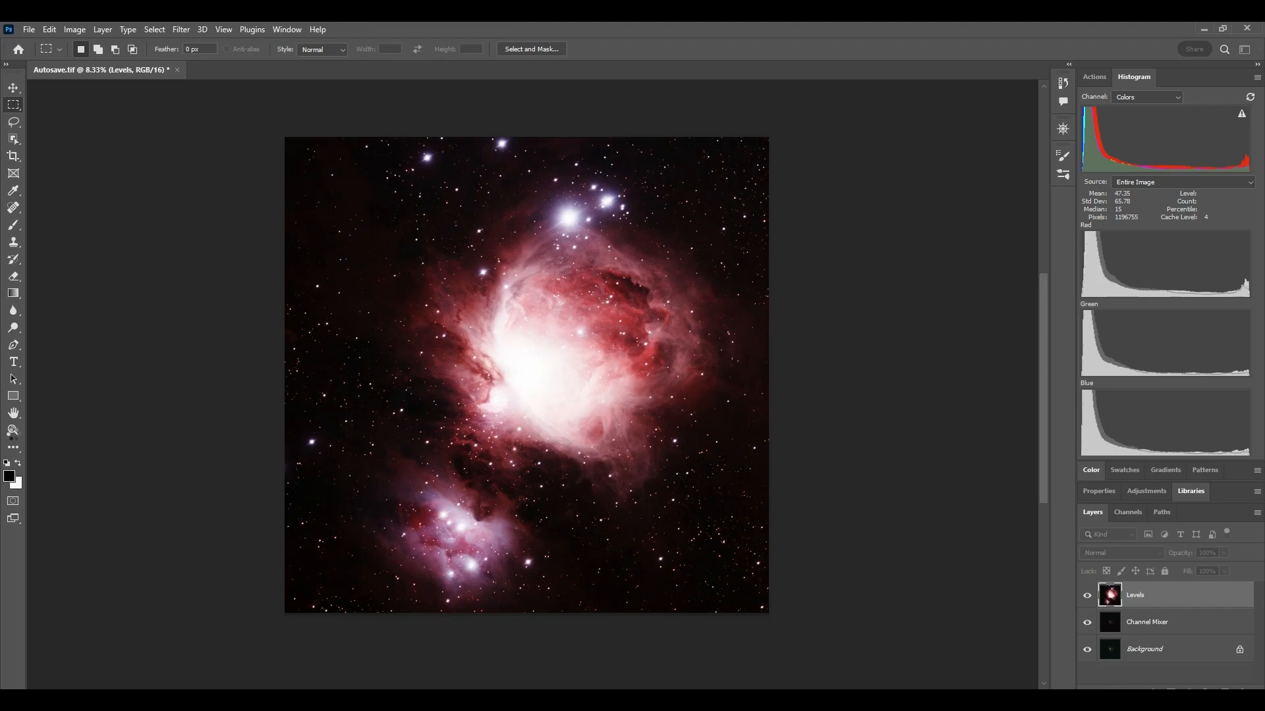
# - Examine the stretched image up close, covering the bright core, the surrounding gas and stars, and the smaller purple nebula
pyautogui.click(14, 431)
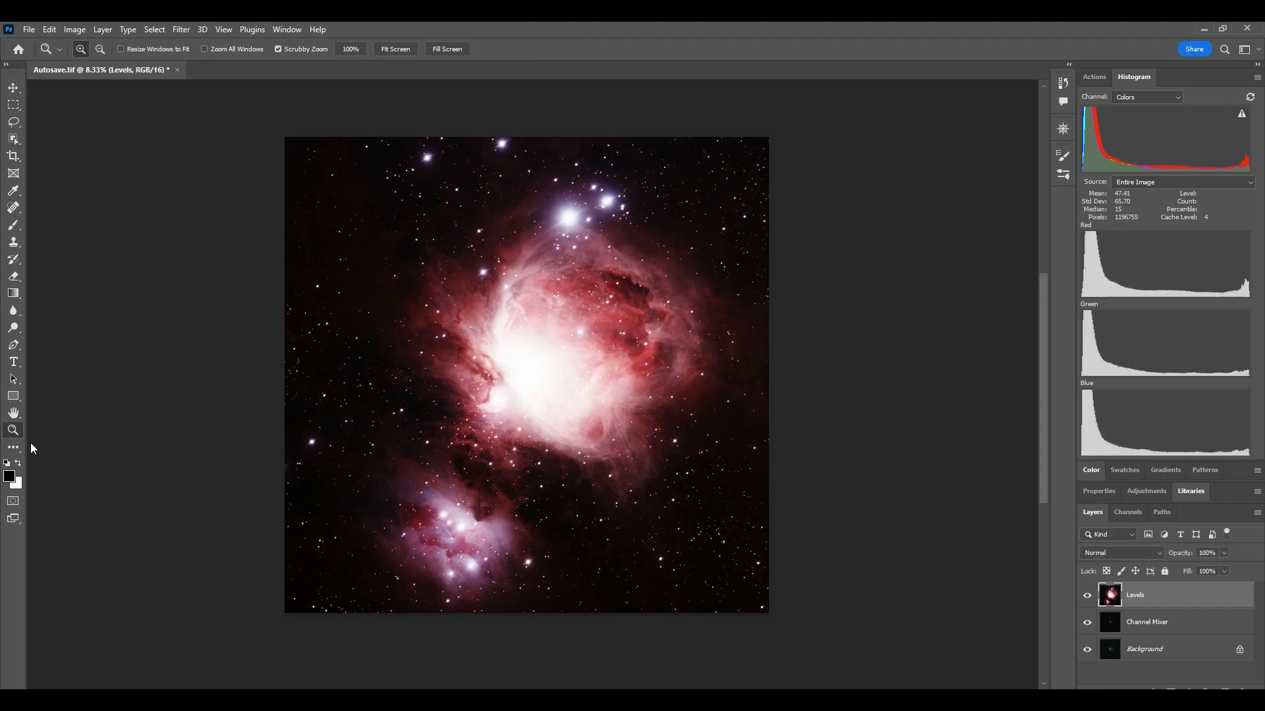
pyautogui.moveTo(545, 353)
pyautogui.mouseDown()
pyautogui.moveTo(602, 452)
pyautogui.moveTo(685, 415)
pyautogui.mouseUp()
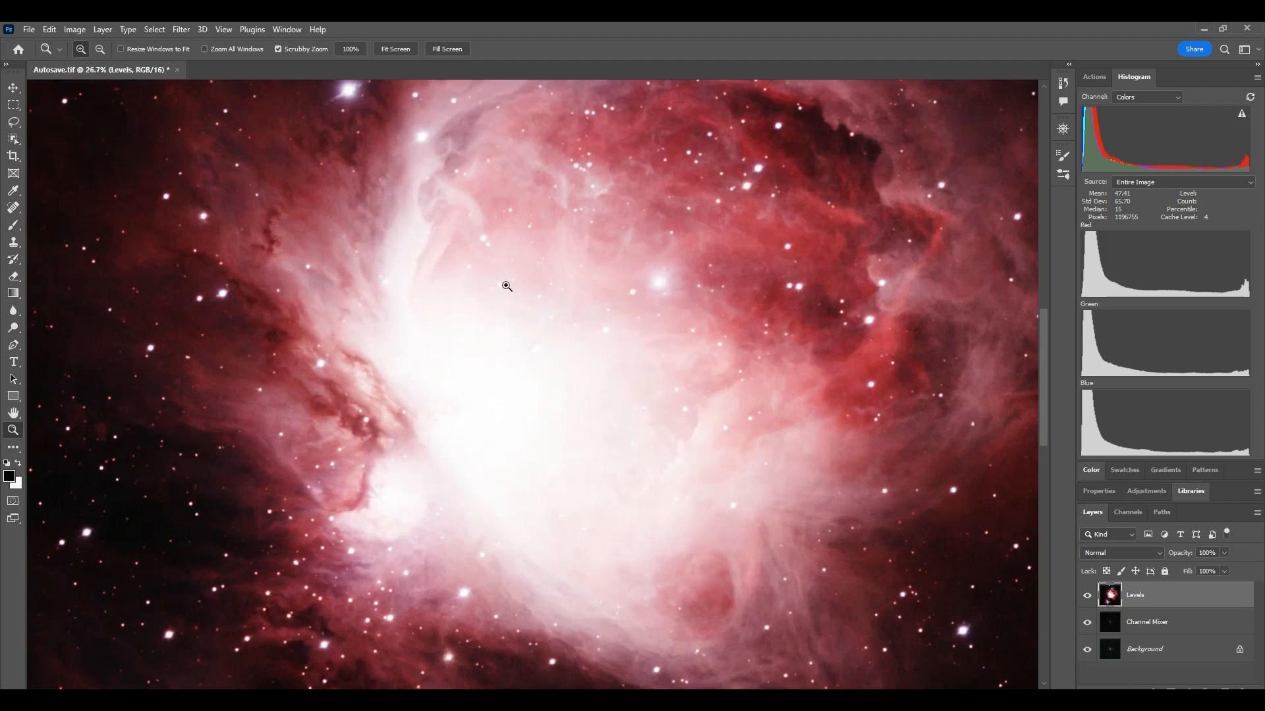
pyautogui.moveTo(571, 186)
pyautogui.mouseDown()
pyautogui.moveTo(661, 330)
pyautogui.moveTo(585, 253)
pyautogui.moveTo(579, 217)
pyautogui.mouseUp()
pyautogui.scroll(2, 661, 330)
pyautogui.scroll(-2, 660, 330)
pyautogui.scroll(2, 716, 371)
pyautogui.scroll(5, 716, 371)
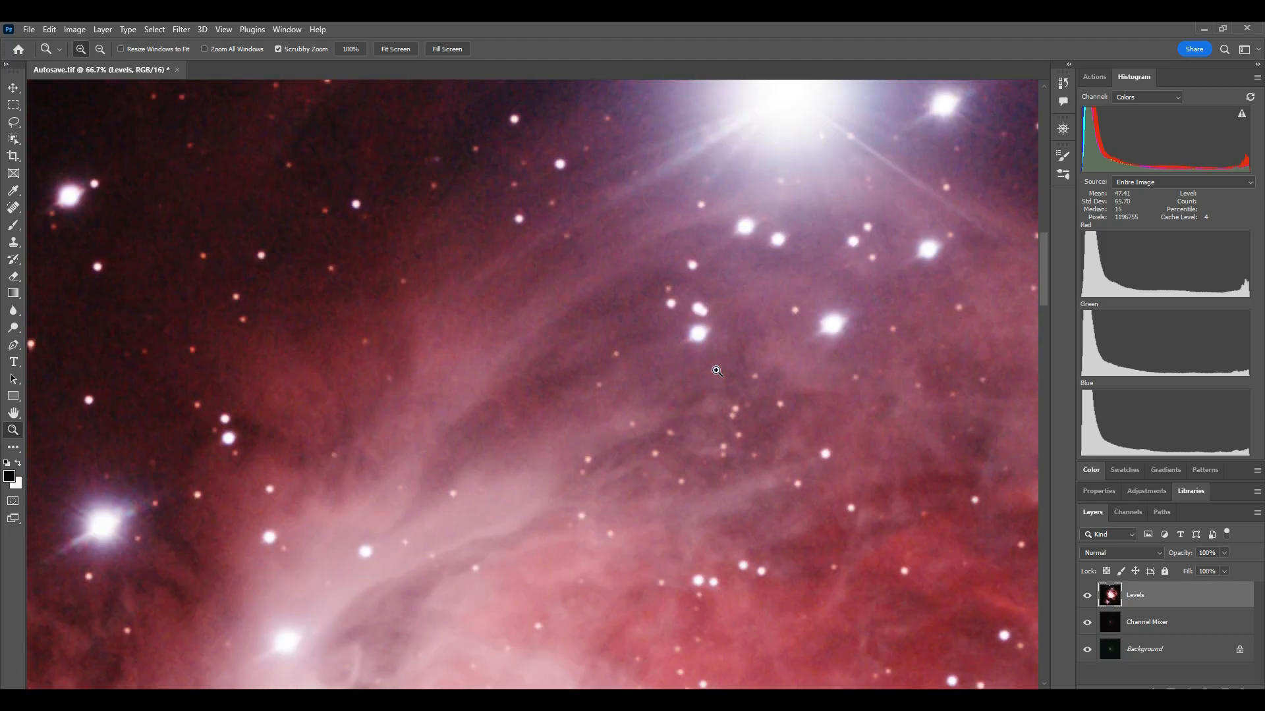
pyautogui.moveTo(360, 293); pyautogui.dragTo(403, 444)
pyautogui.scroll(-10, 417, 481)
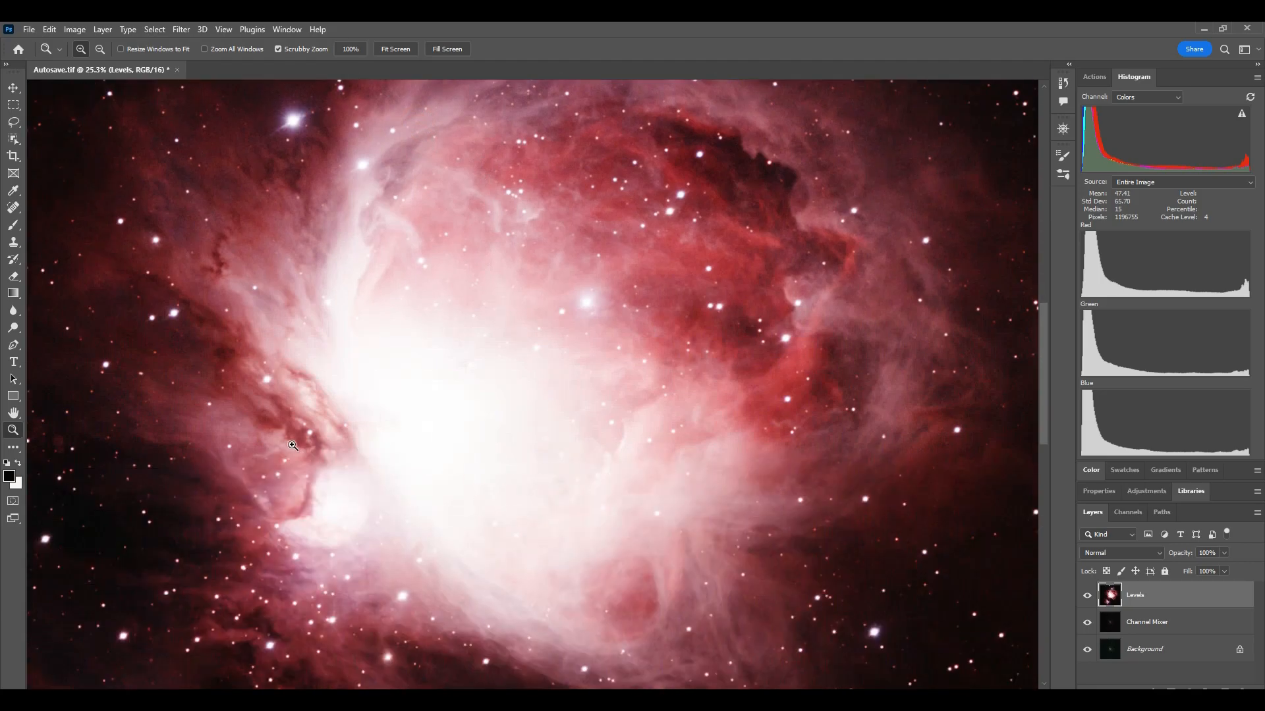
pyautogui.moveTo(219, 409); pyautogui.dragTo(233, 494)
pyautogui.scroll(-1, 377, 498)
pyautogui.scroll(-10, 379, 499)
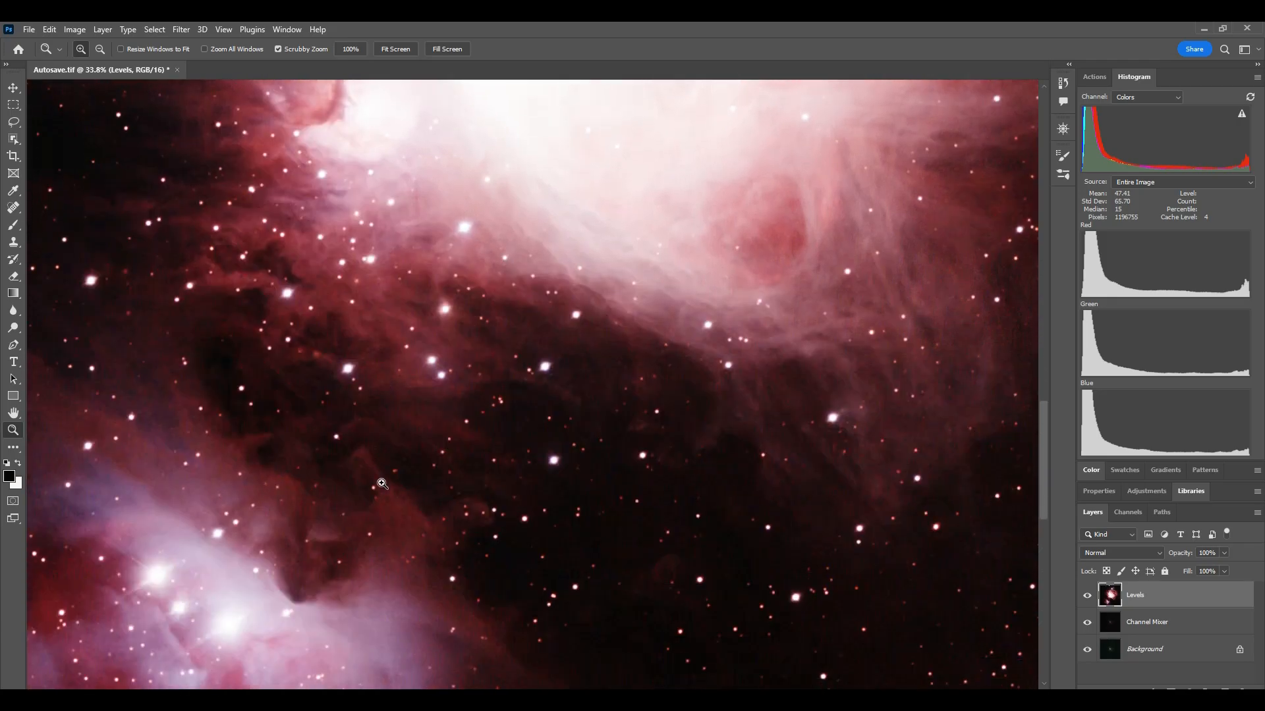
pyautogui.scroll(-3, 381, 484)
pyautogui.moveTo(357, 453); pyautogui.dragTo(327, 454)
pyautogui.scroll(2, 607, 440)
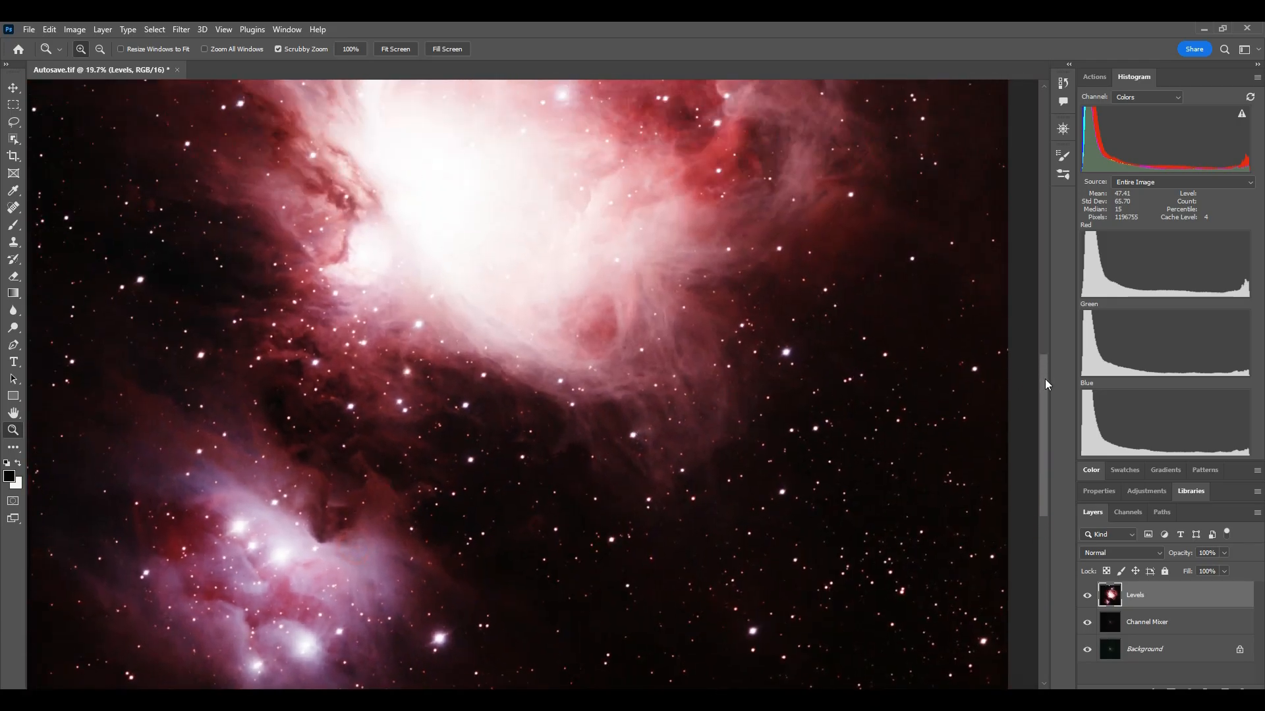
pyautogui.moveTo(1044, 379); pyautogui.dragTo(1034, 295)
pyautogui.moveTo(710, 456); pyautogui.dragTo(666, 455)
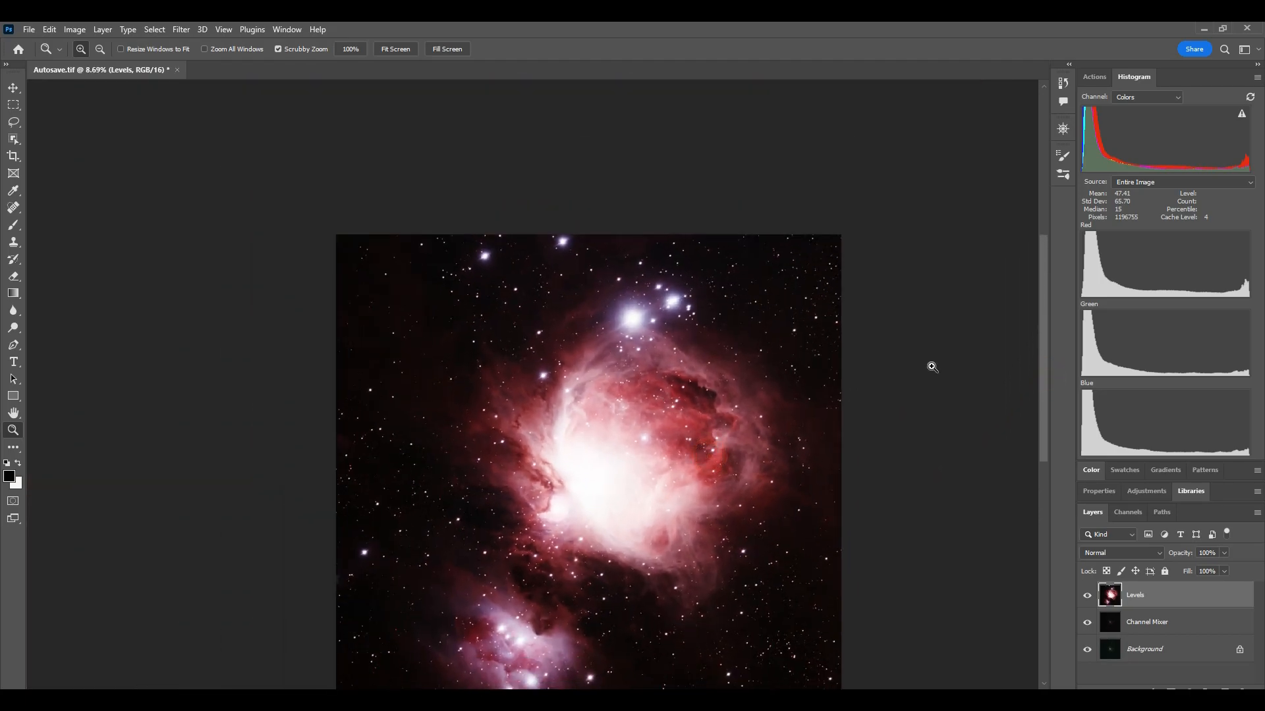
pyautogui.moveTo(1041, 300); pyautogui.dragTo(1044, 333)
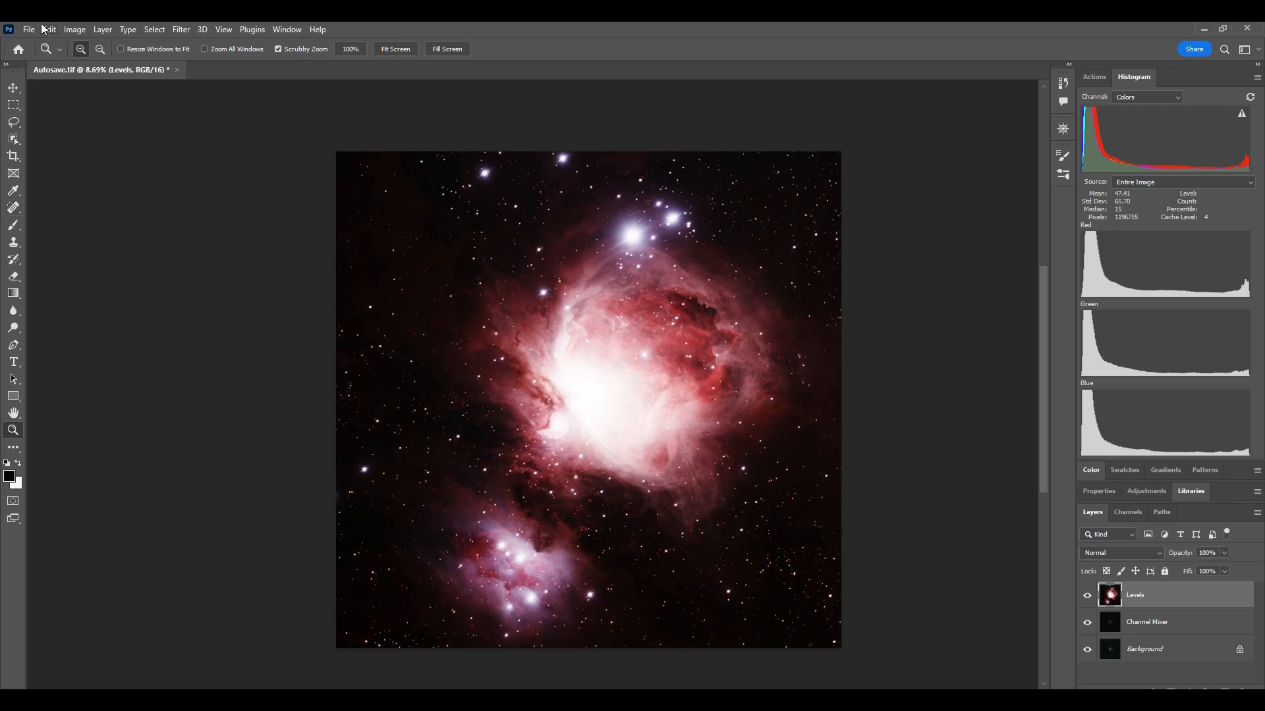
# - Flip the canvas horizontally and vertically to reorient the nebula image
pyautogui.click(74, 30)
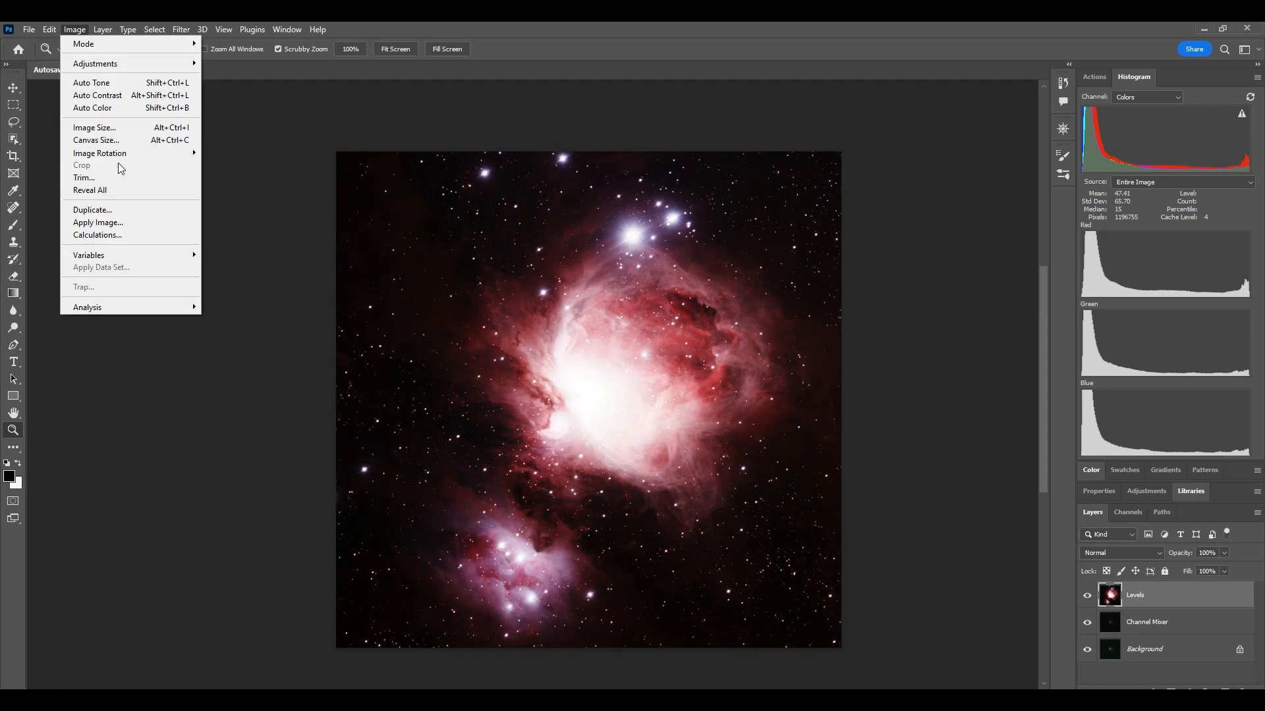
pyautogui.moveTo(121, 159)
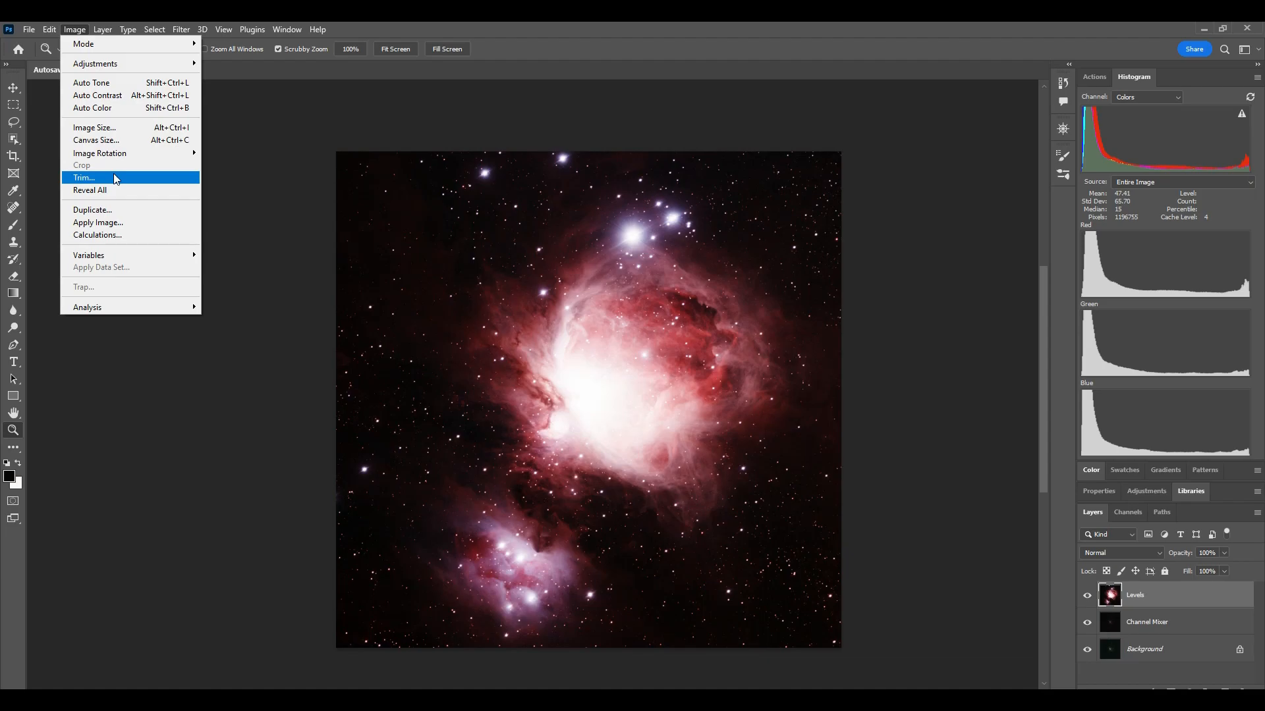
pyautogui.click(107, 156)
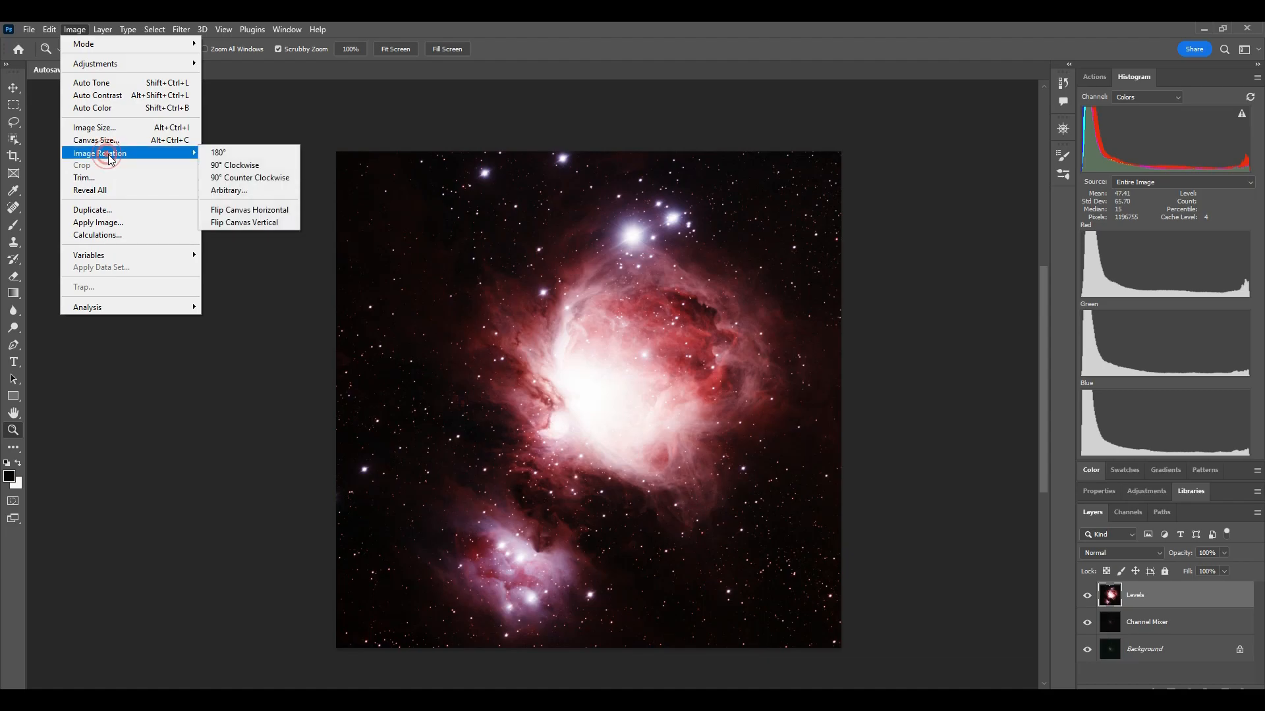
pyautogui.click(264, 209)
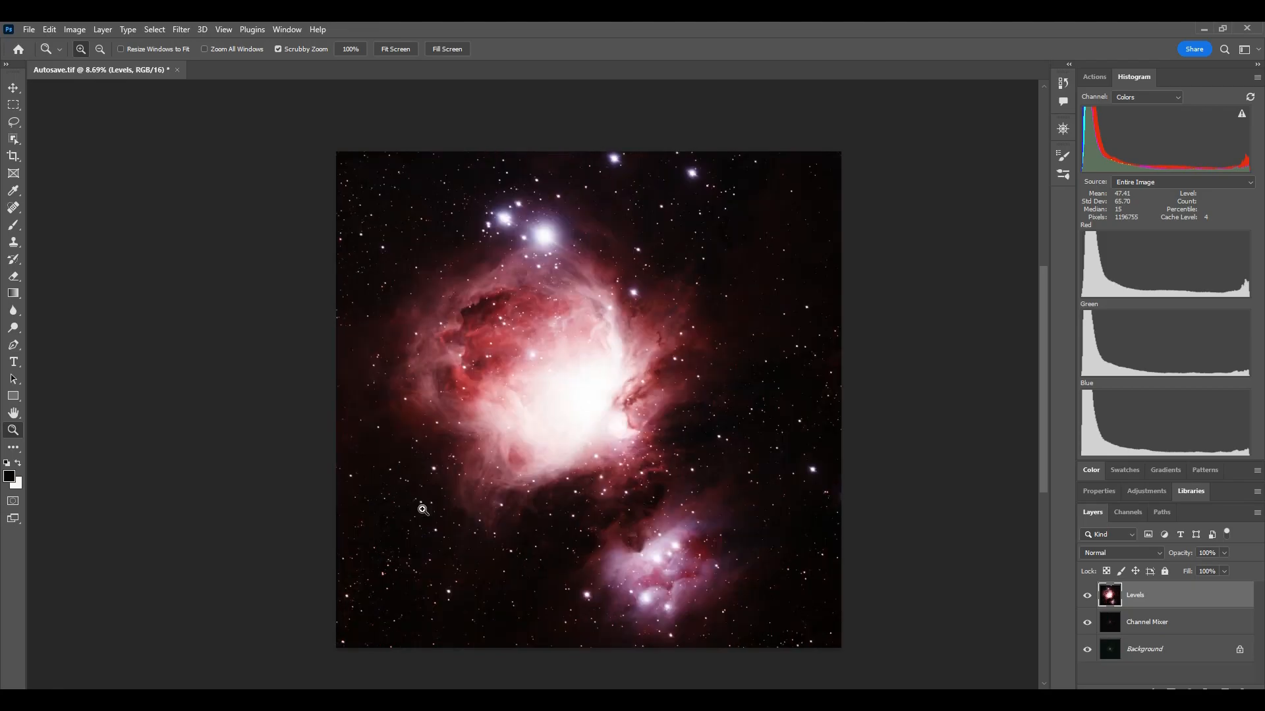
pyautogui.click(76, 29)
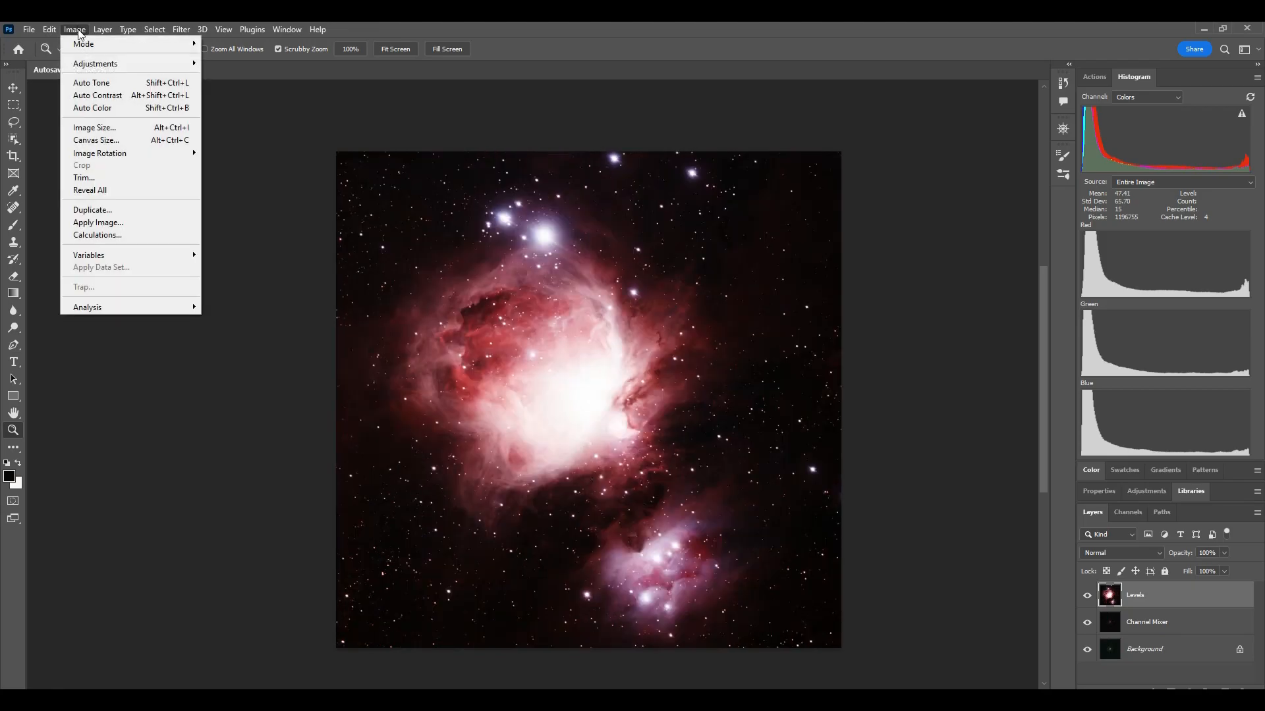
pyautogui.moveTo(122, 153)
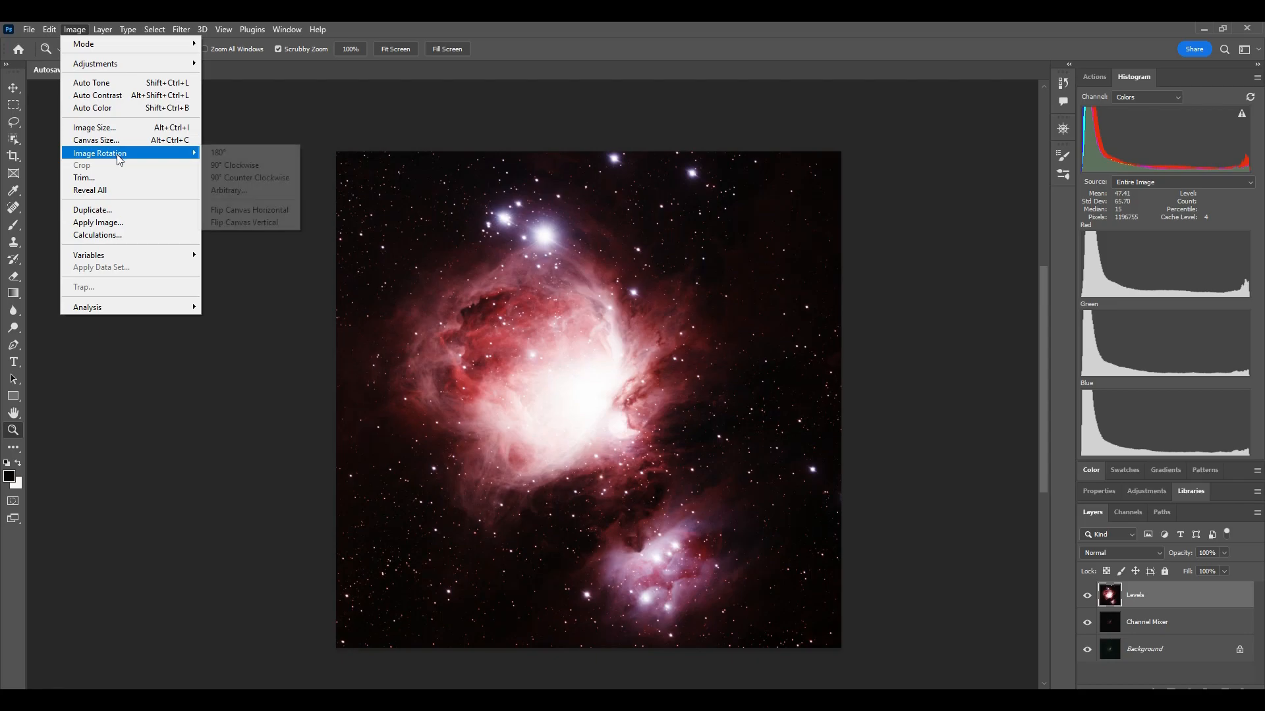
pyautogui.click(276, 223)
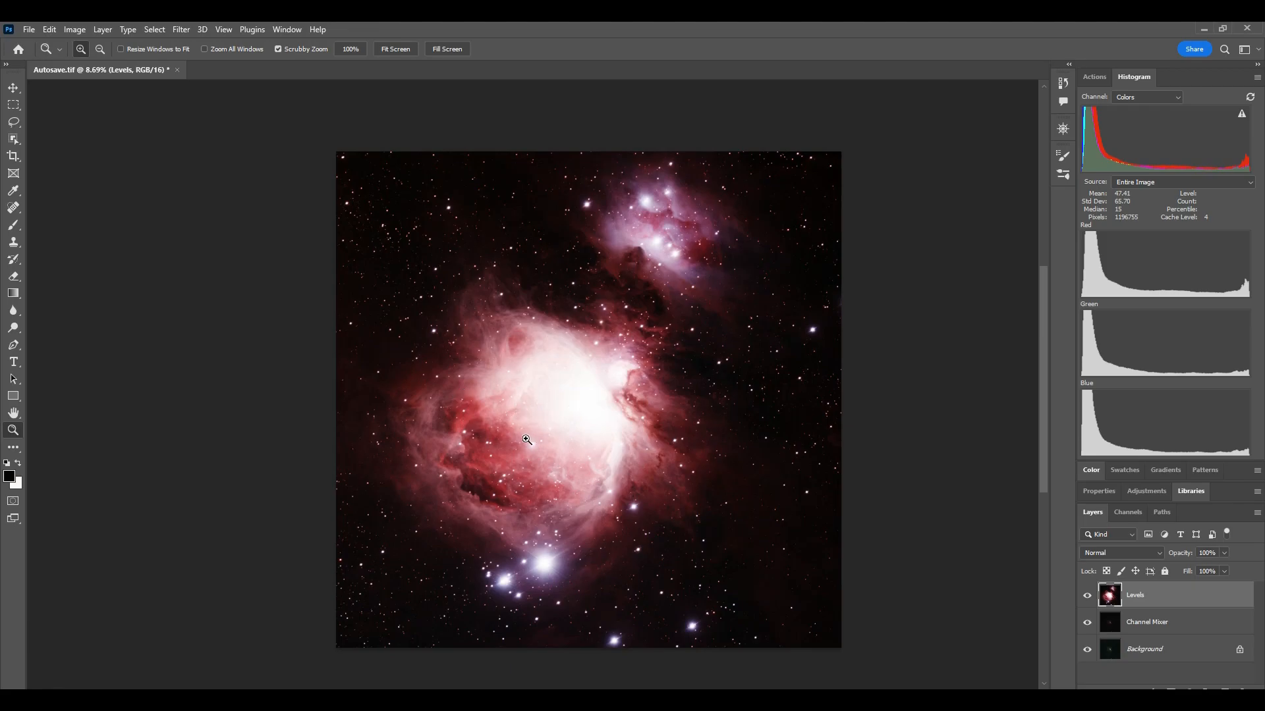
# - Inspect the edge of the bright core and the smaller purple nebula in the flipped image
pyautogui.scroll(4, 645, 367)
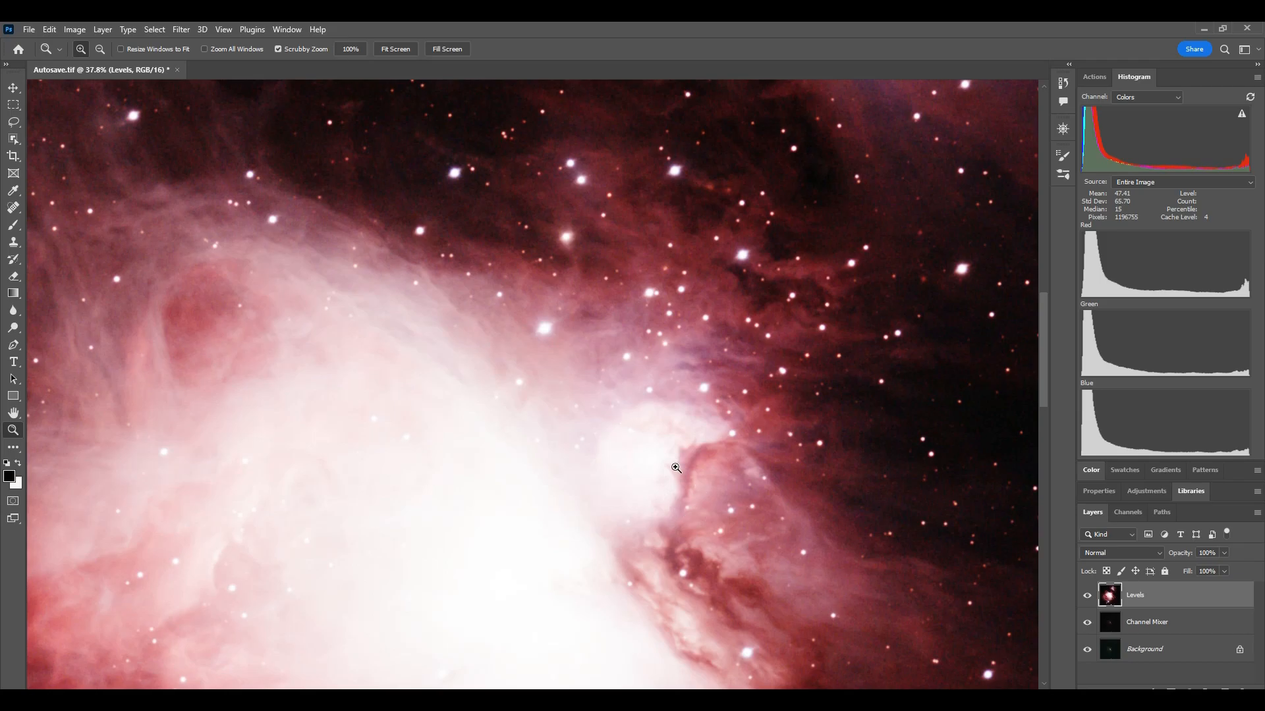
pyautogui.scroll(-4, 676, 468)
pyautogui.scroll(3, 774, 434)
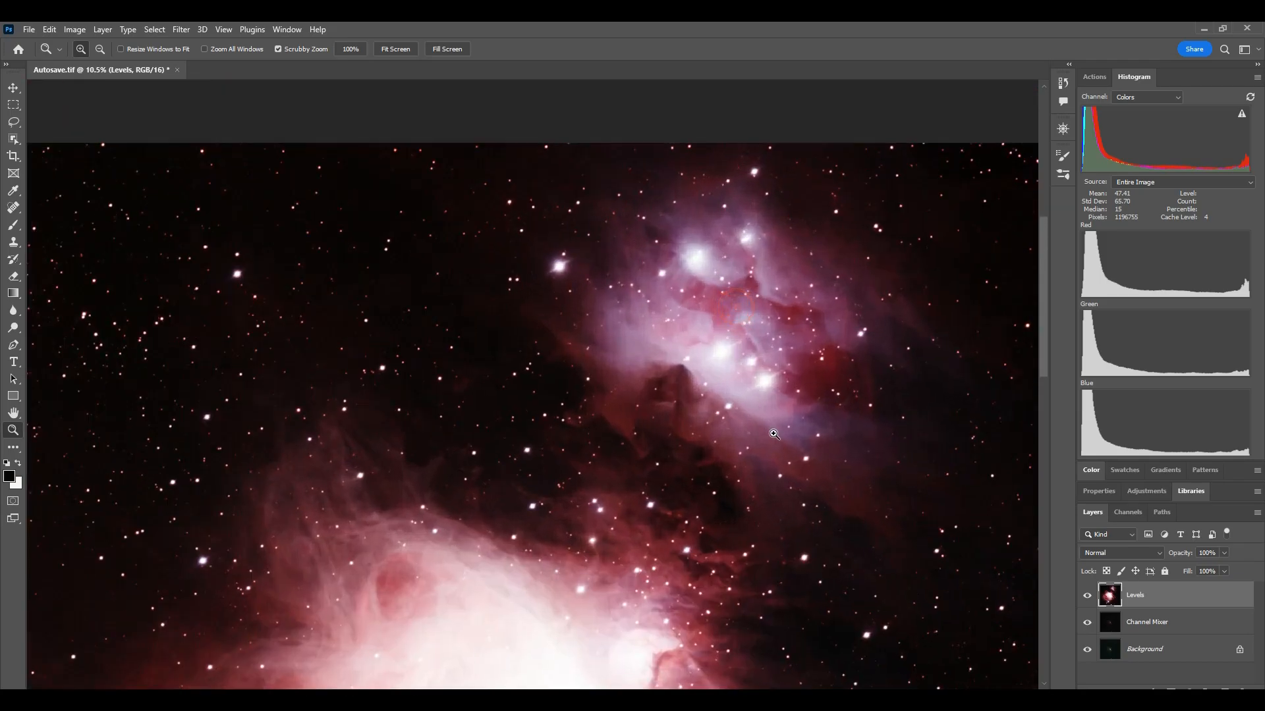
pyautogui.scroll(2, 761, 410)
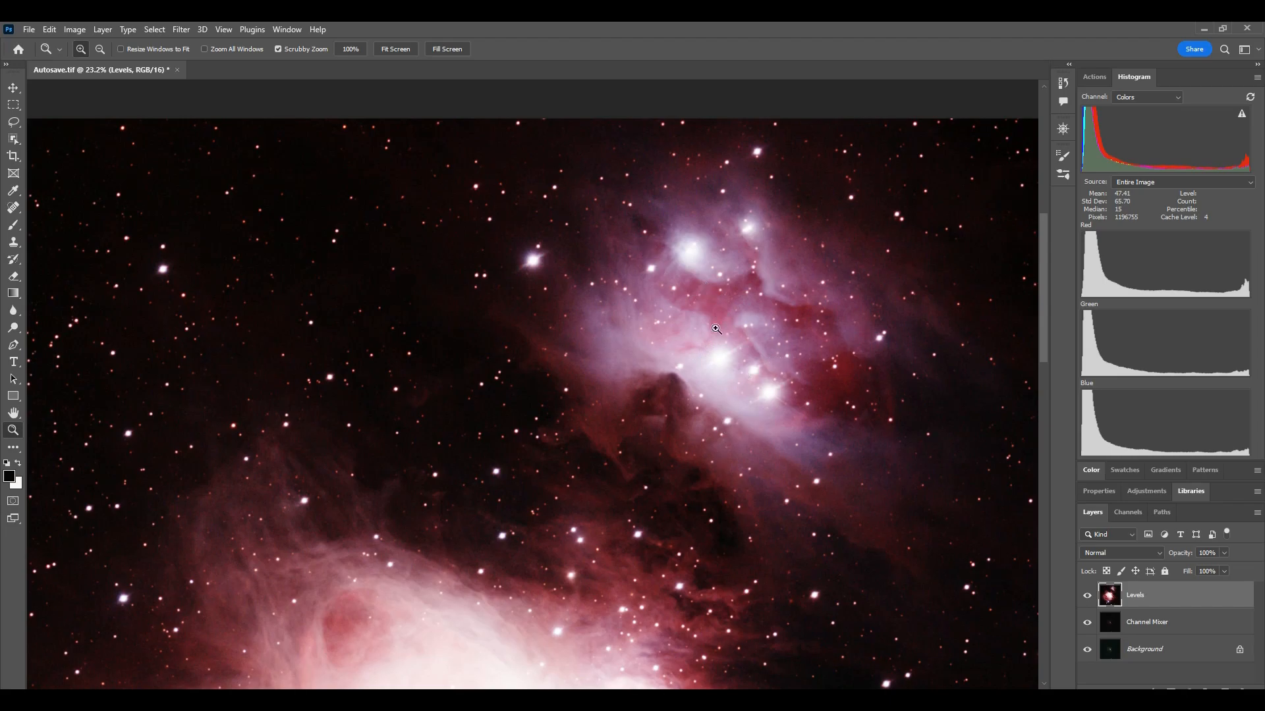
# - Stamp all visible layers into a new top layer and name it RC Astro
pyautogui.keyDown('alt'); pyautogui.click(732, 446); pyautogui.keyUp('alt')
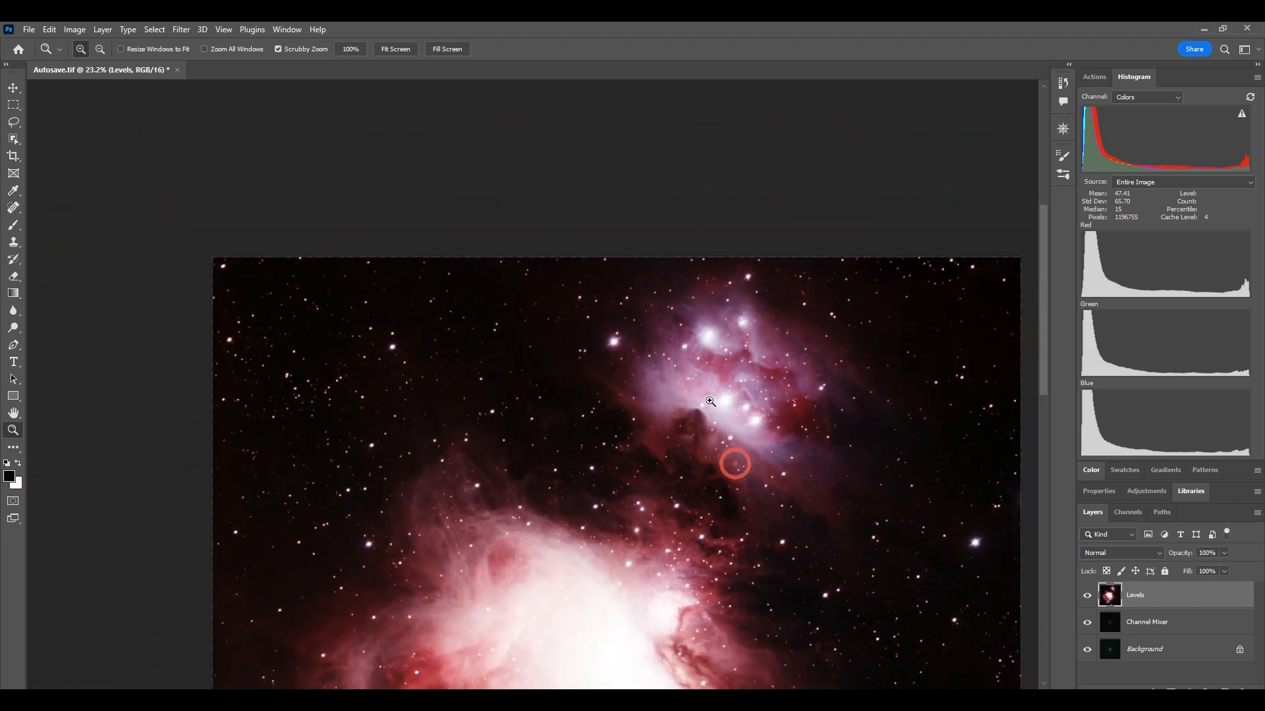
pyautogui.moveTo(1042, 340); pyautogui.dragTo(1041, 399)
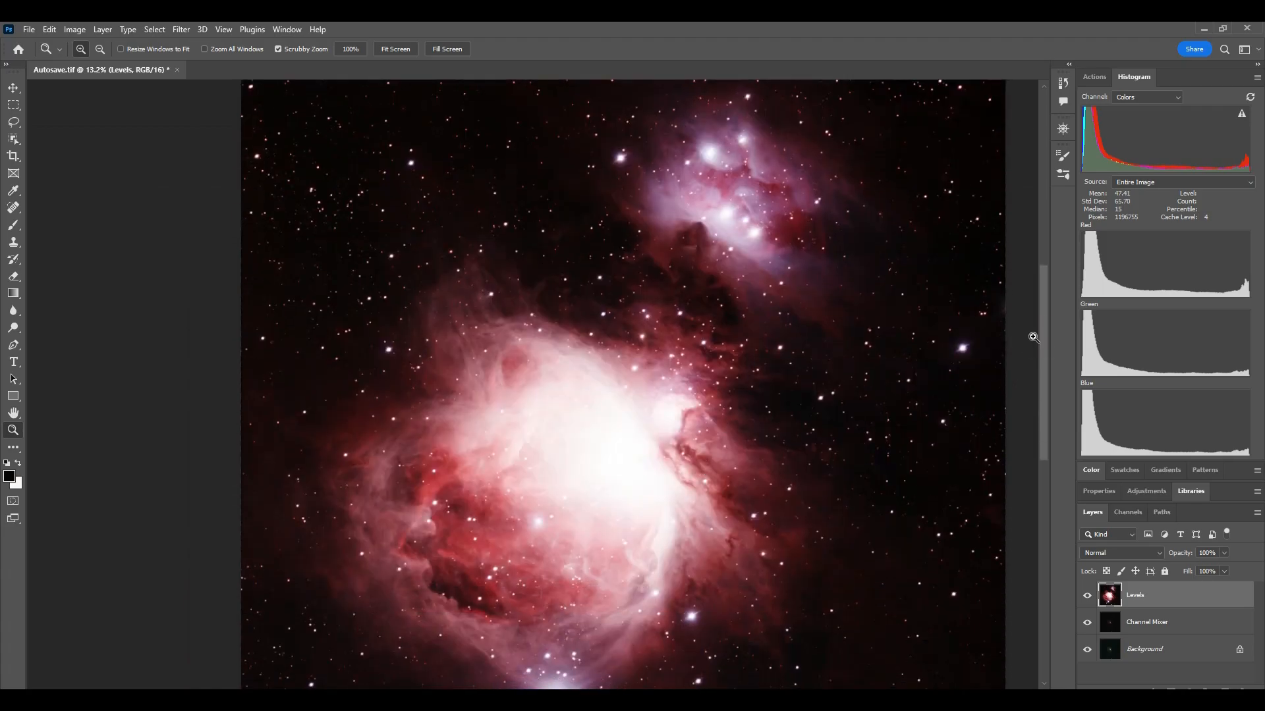
pyautogui.moveTo(1046, 330); pyautogui.dragTo(1045, 362)
pyautogui.keyDown('alt'); pyautogui.click(754, 502); pyautogui.keyUp('alt')
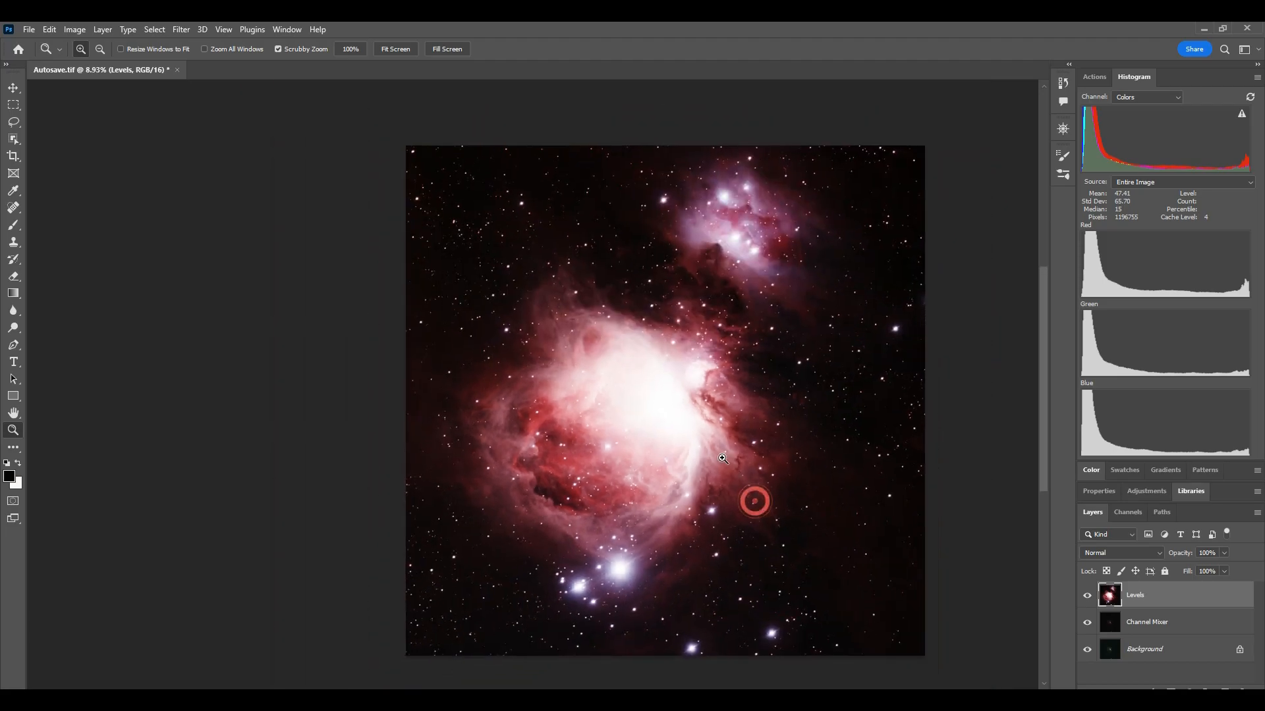
pyautogui.moveTo(739, 345)
pyautogui.mouseDown()
pyautogui.moveTo(766, 352)
pyautogui.moveTo(729, 351)
pyautogui.mouseUp()
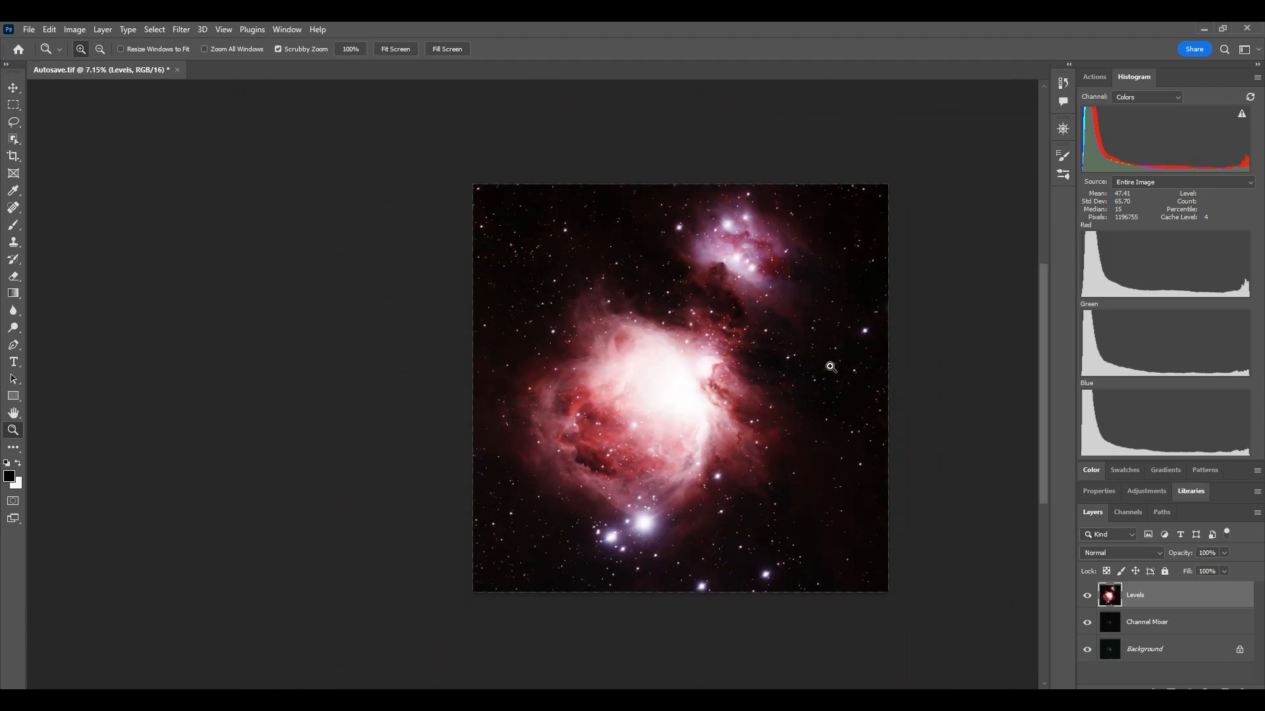
pyautogui.moveTo(1039, 334); pyautogui.dragTo(1041, 350)
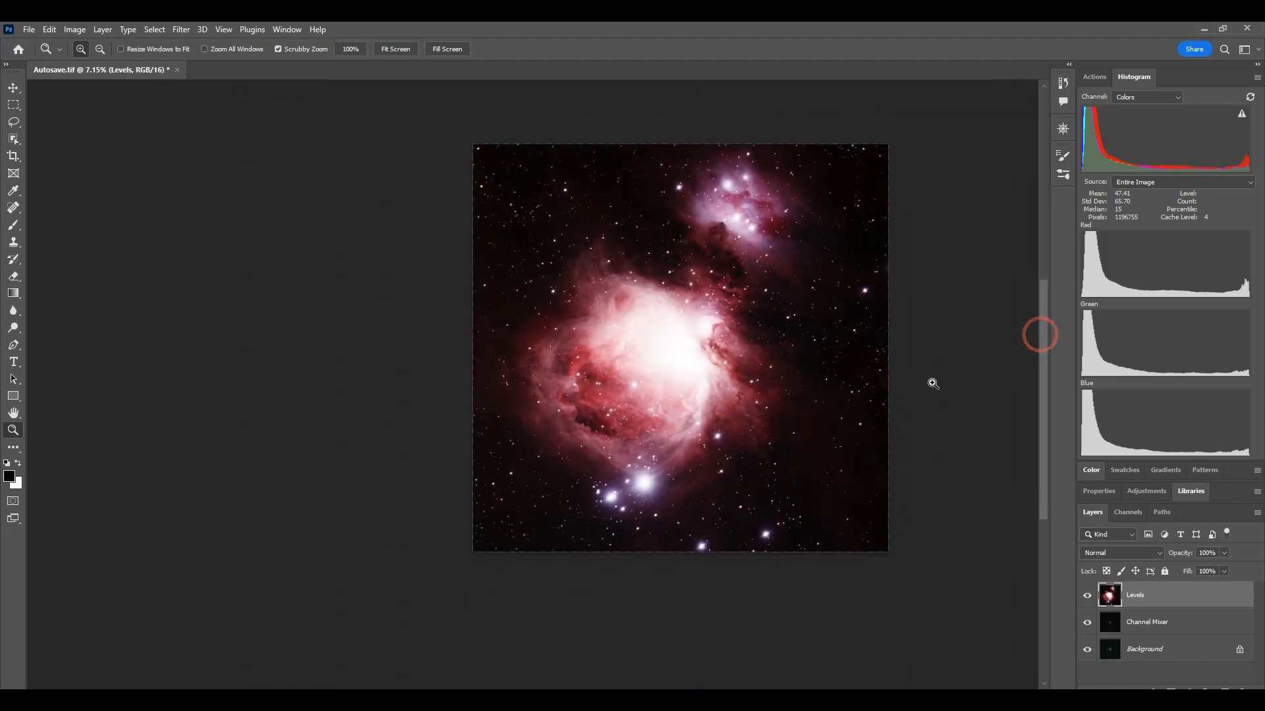
pyautogui.moveTo(419, 684); pyautogui.dragTo(452, 683)
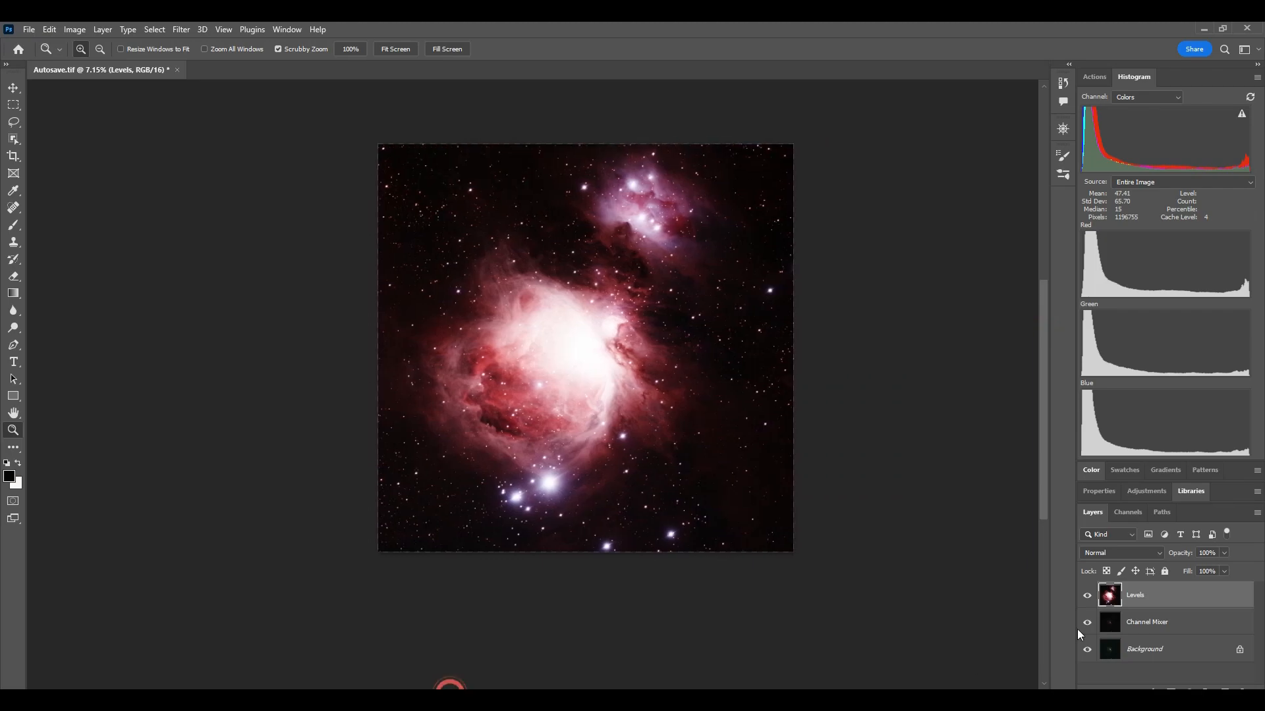
pyautogui.hotkey('ctrl', 'shift', 'alt', 'e')
pyautogui.doubleClick(1140, 596)
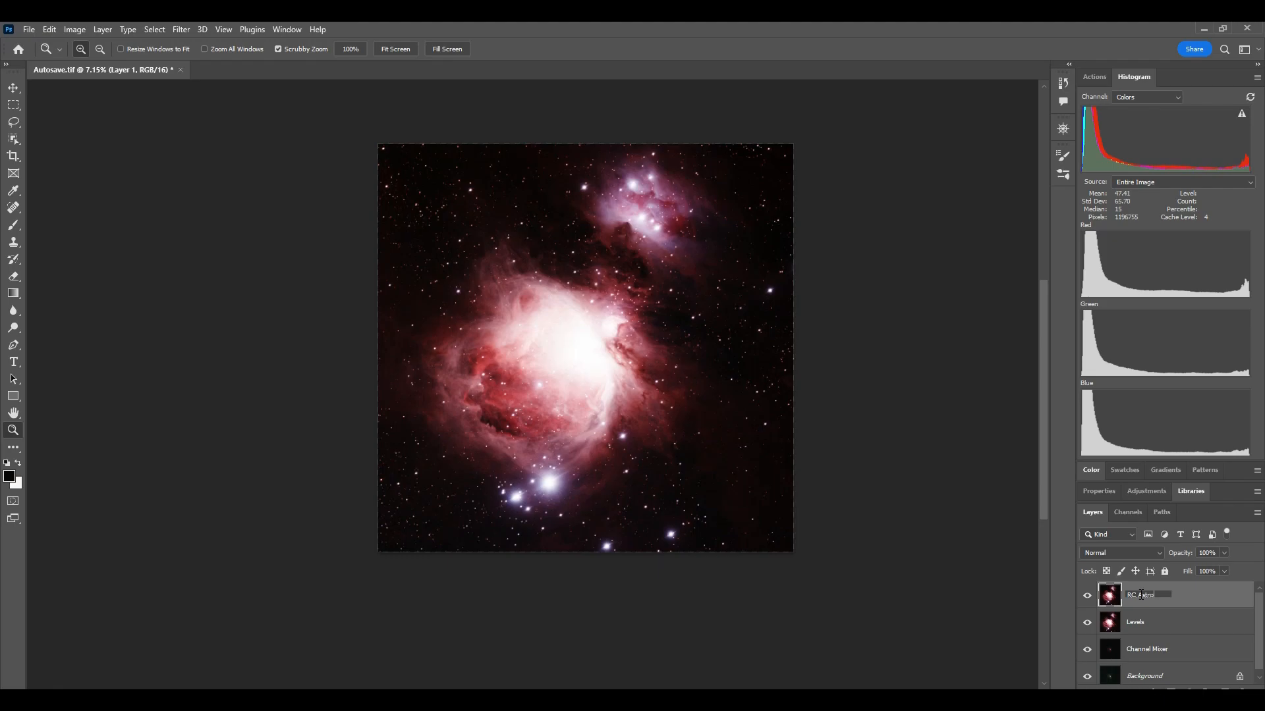
pyautogui.press('Return')
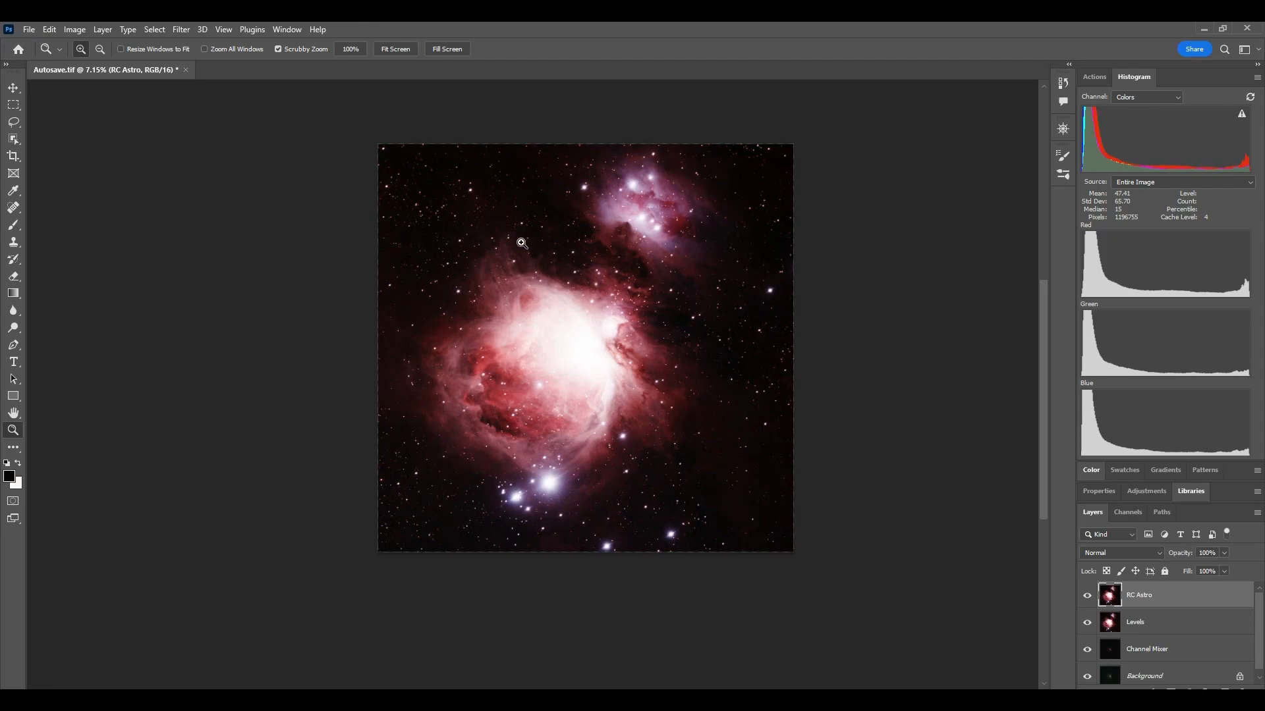
# - Lasso a freehand outline around both nebulae and invert the selection so only the surrounding star background is selected
pyautogui.click(16, 125)
pyautogui.moveTo(442, 313)
pyautogui.mouseDown()
pyautogui.moveTo(399, 340)
pyautogui.moveTo(399, 387)
pyautogui.moveTo(435, 453)
pyautogui.moveTo(525, 530)
pyautogui.moveTo(575, 517)
pyautogui.moveTo(681, 429)
pyautogui.moveTo(693, 350)
pyautogui.moveTo(666, 315)
pyautogui.moveTo(671, 272)
pyautogui.moveTo(710, 277)
pyautogui.moveTo(728, 208)
pyautogui.moveTo(652, 148)
pyautogui.moveTo(616, 153)
pyautogui.moveTo(567, 185)
pyautogui.moveTo(584, 261)
pyautogui.moveTo(557, 270)
pyautogui.moveTo(493, 229)
pyautogui.moveTo(441, 311)
pyautogui.mouseUp()
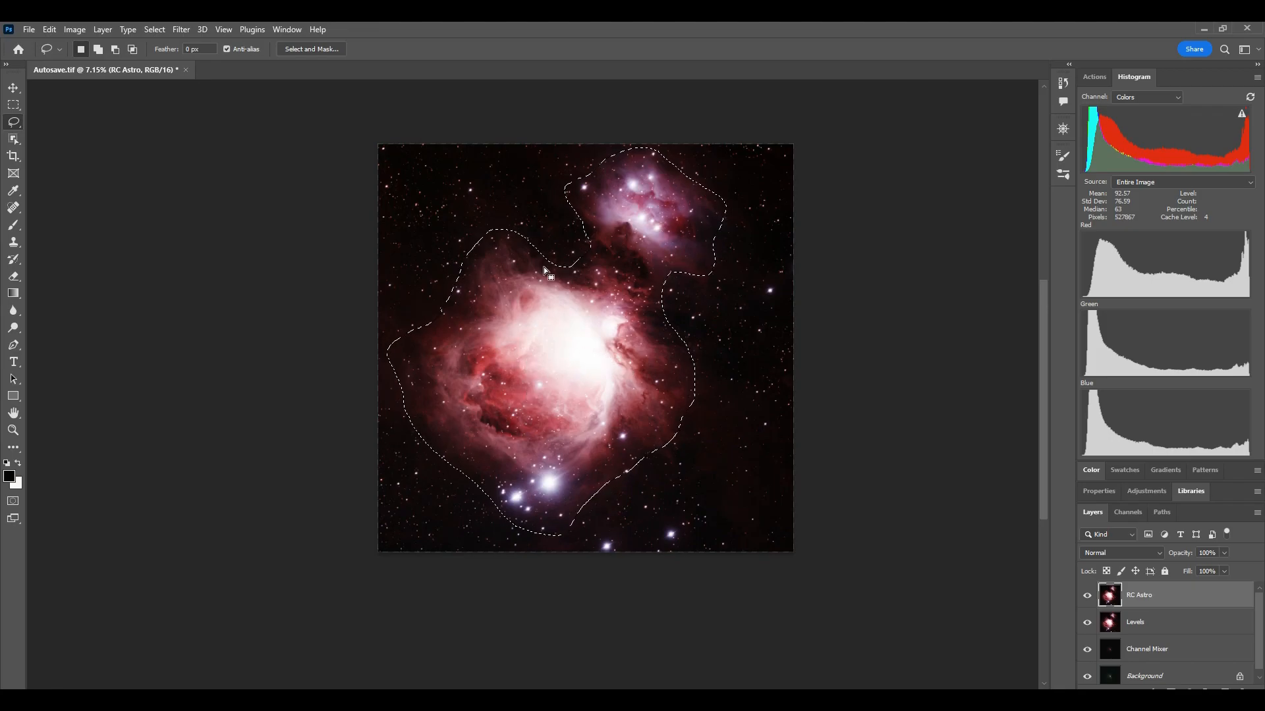
pyautogui.click(148, 30)
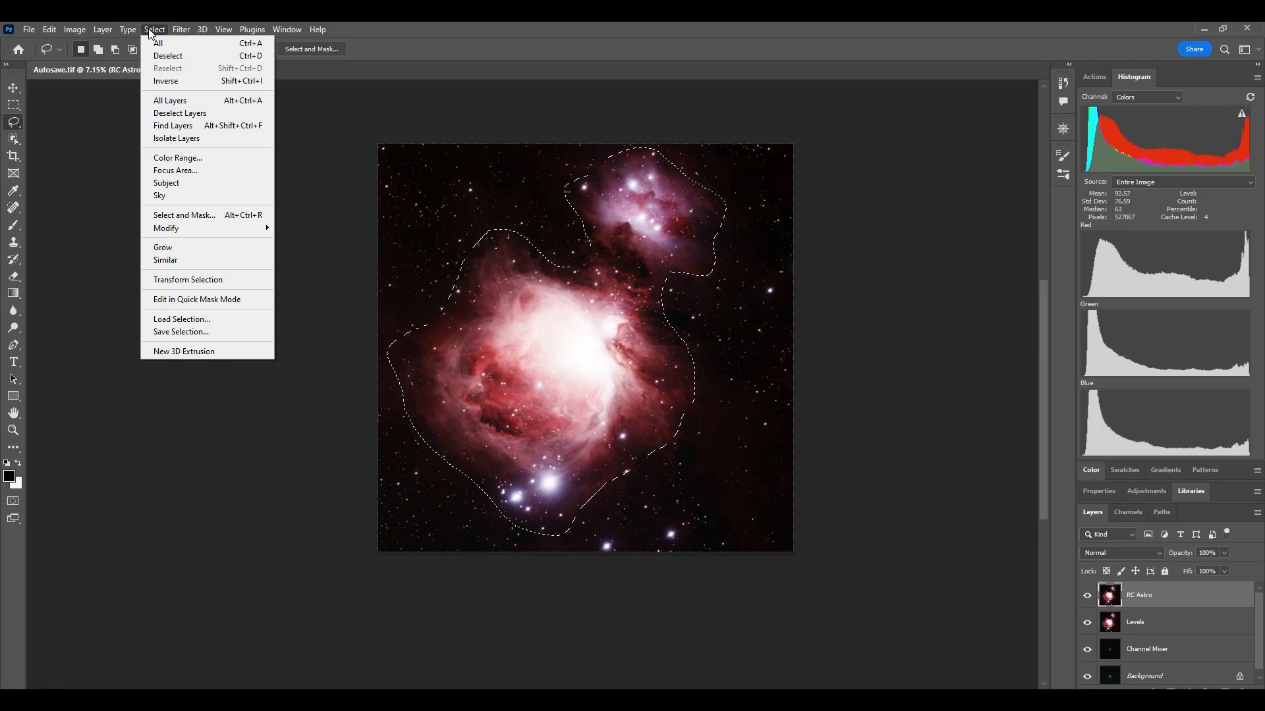
pyautogui.click(174, 81)
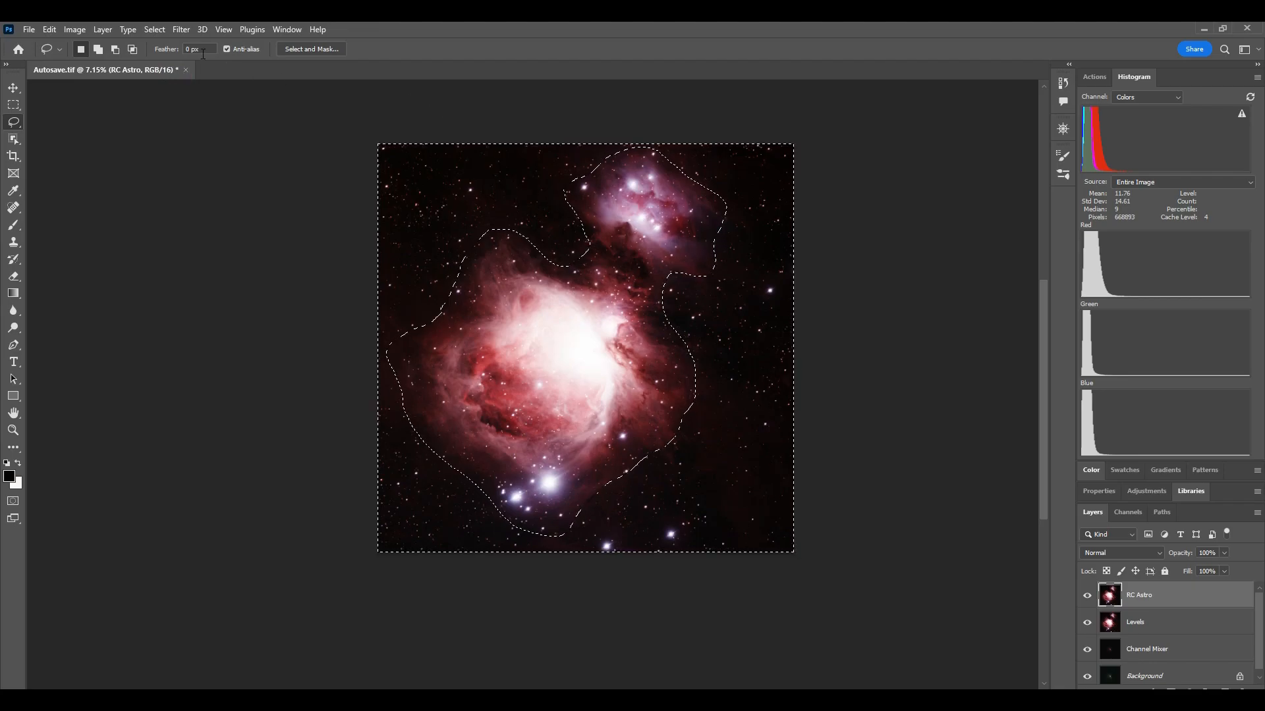
# - Run the RC-Astro GradientXTerminator filter on the selected background and clear the selection
pyautogui.click(181, 29)
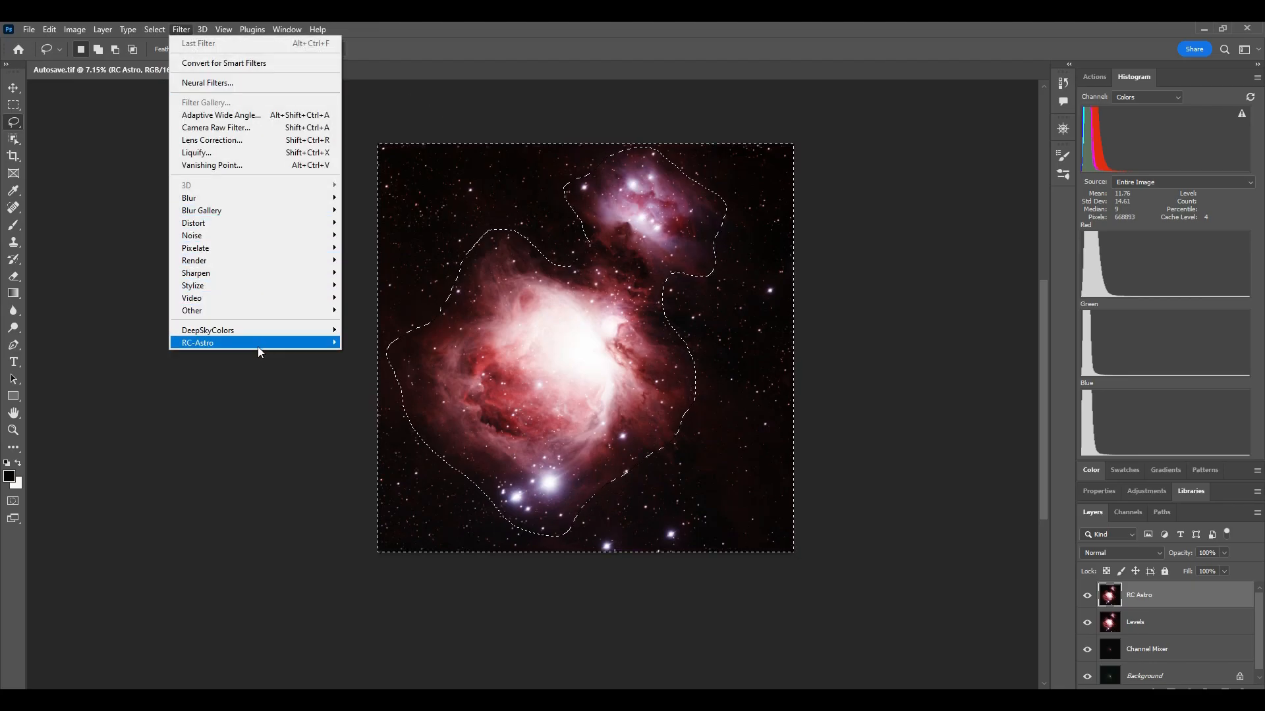
pyautogui.moveTo(256, 346)
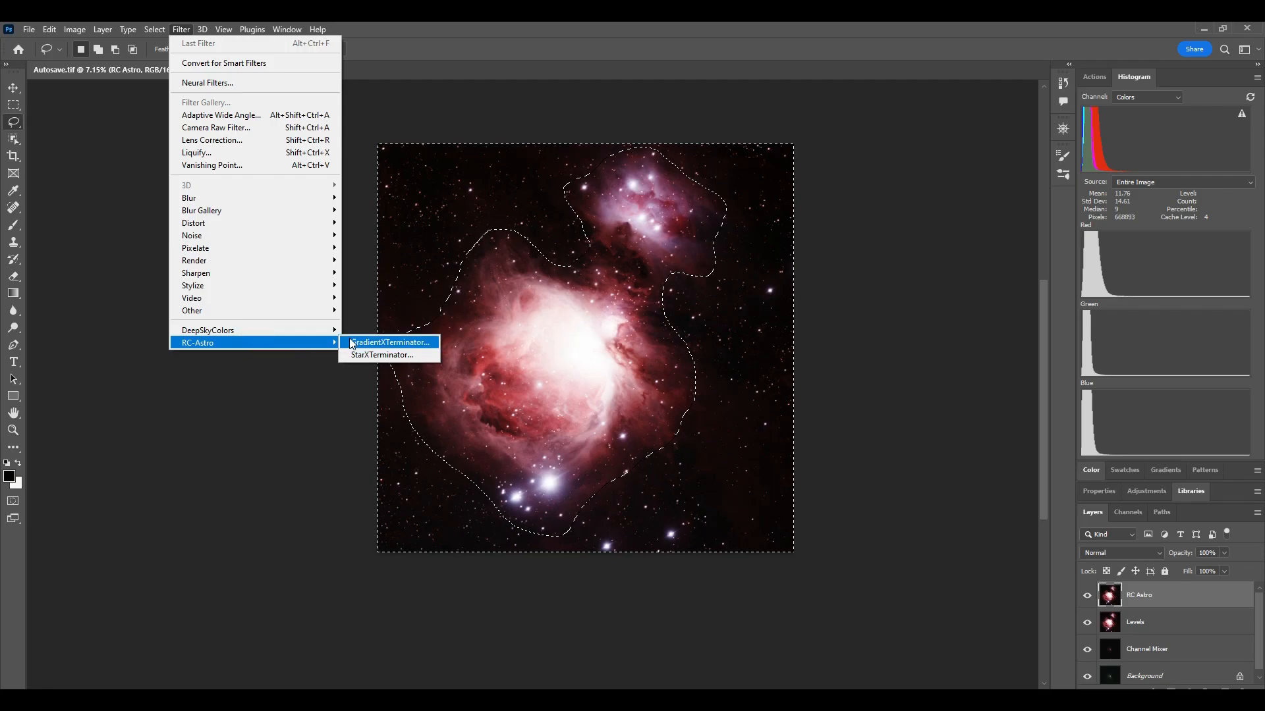
pyautogui.click(394, 342)
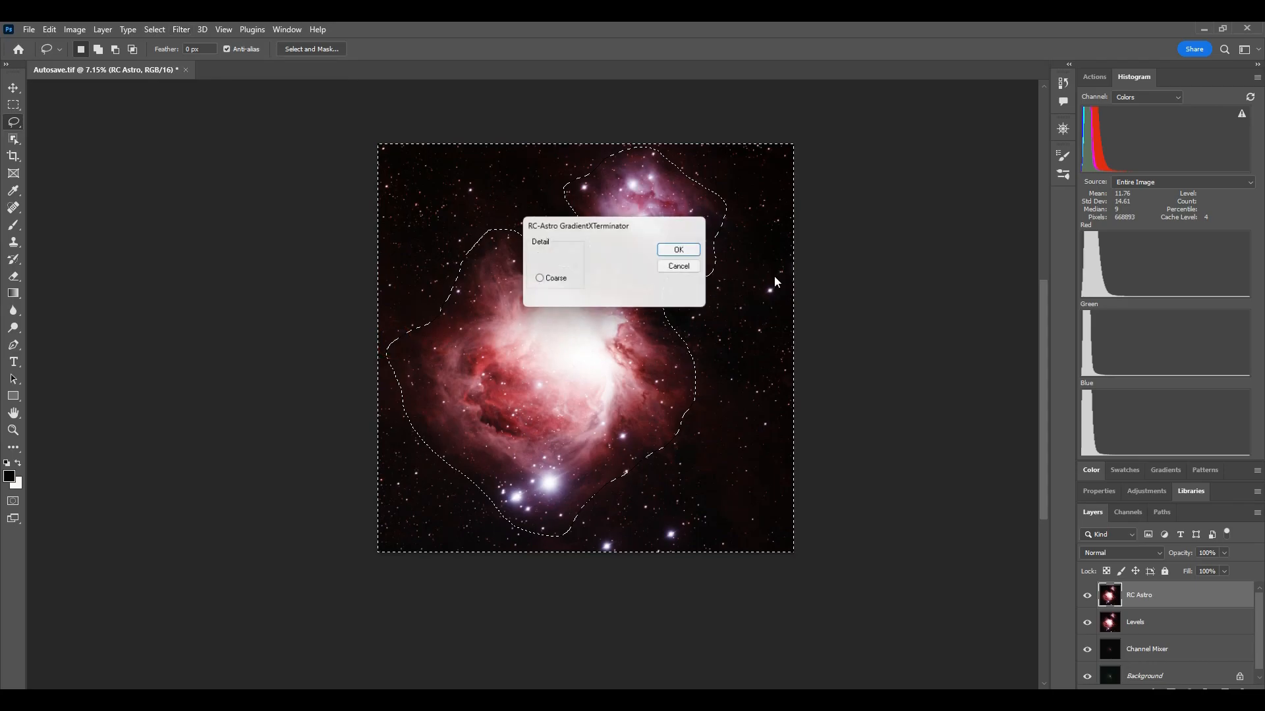
pyautogui.click(684, 250)
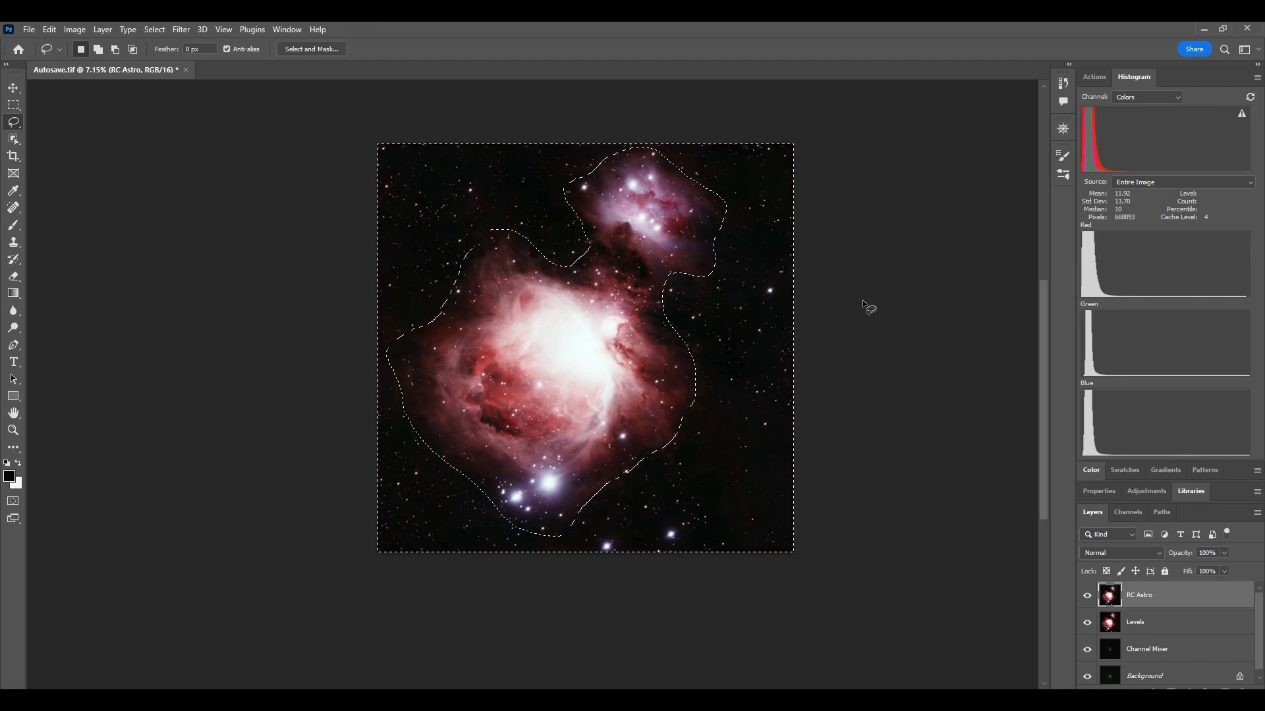
pyautogui.click(718, 327)
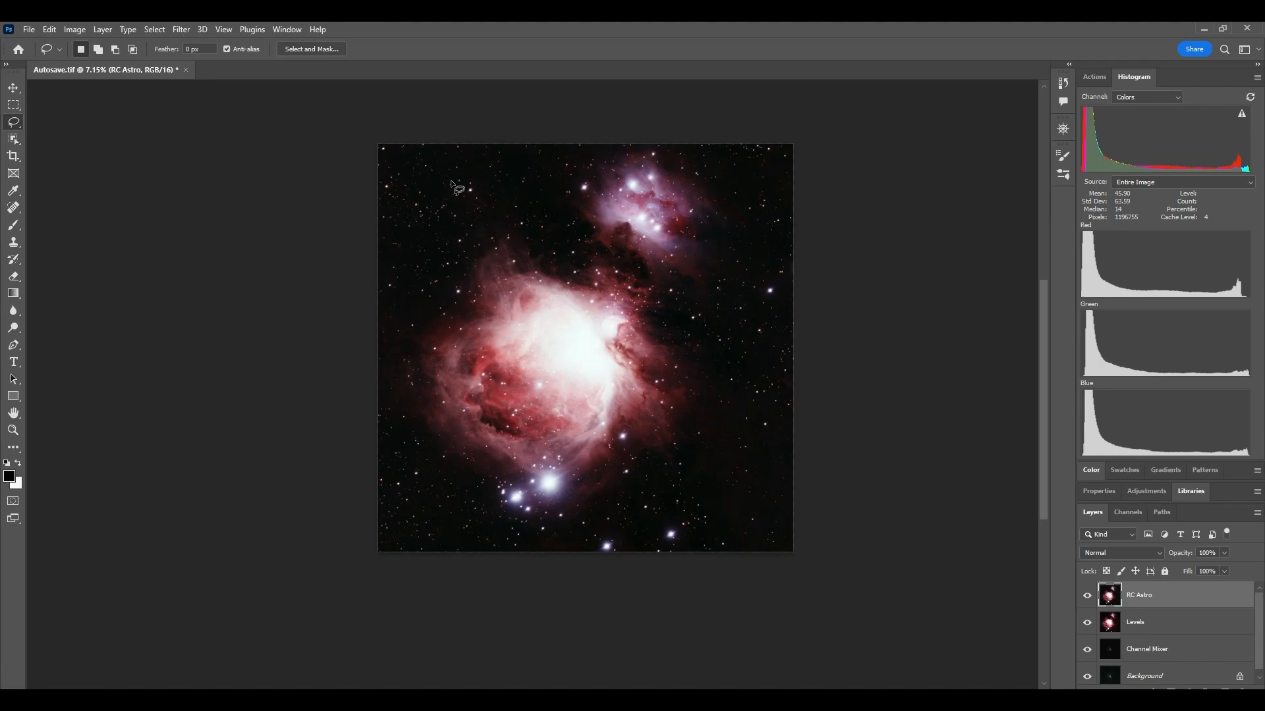
# - Undo the deselection and GradientXTerminator to compare the background before and after, redo the filter and deselect again
pyautogui.click(47, 30)
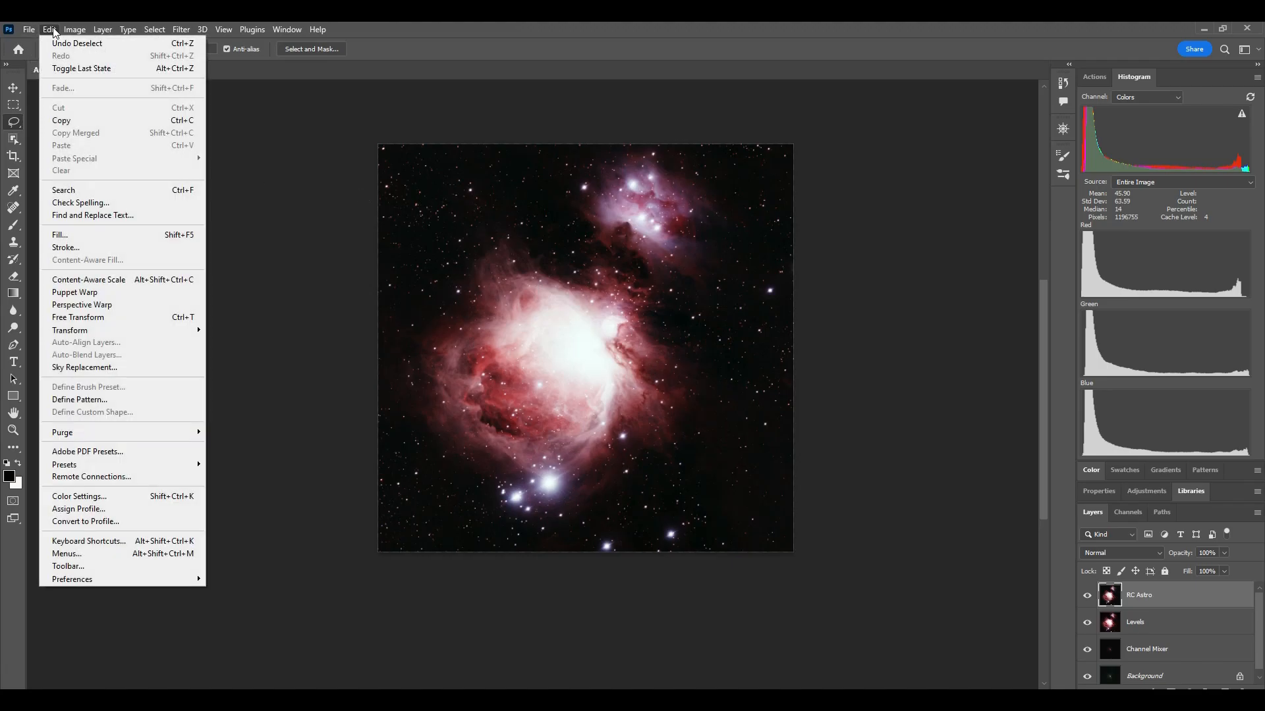
pyautogui.click(77, 44)
pyautogui.click(49, 29)
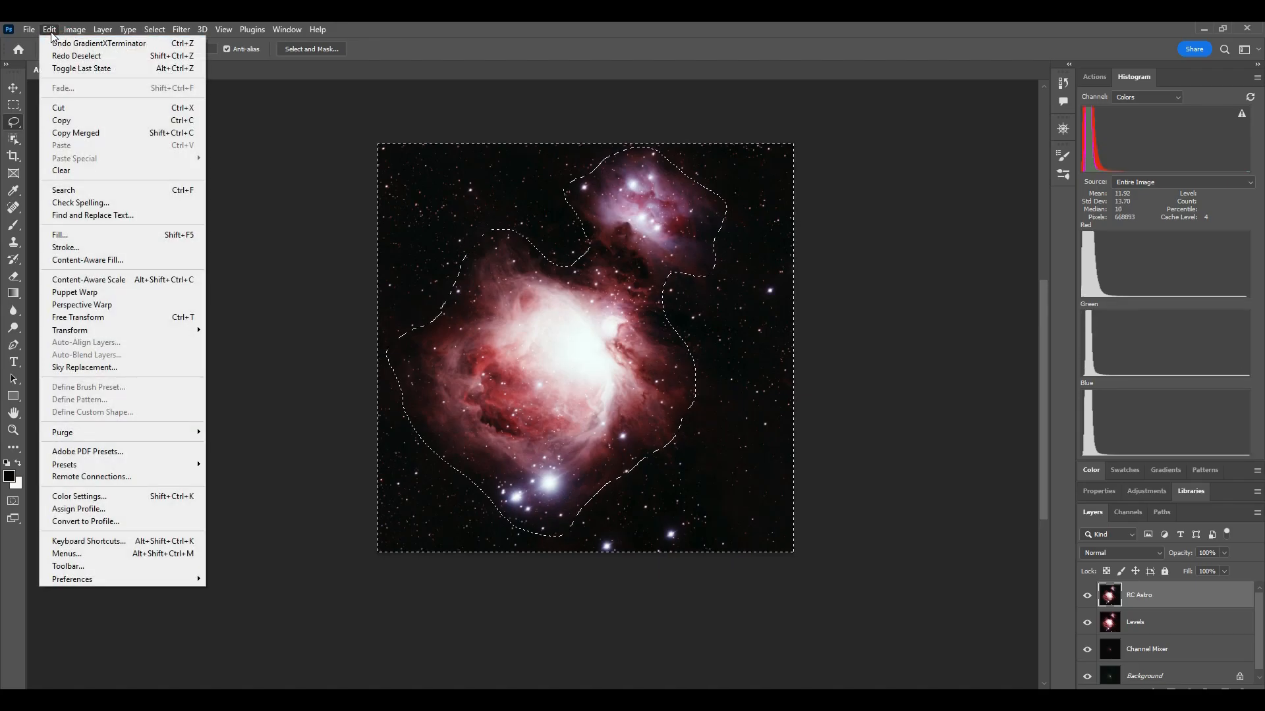
pyautogui.click(57, 42)
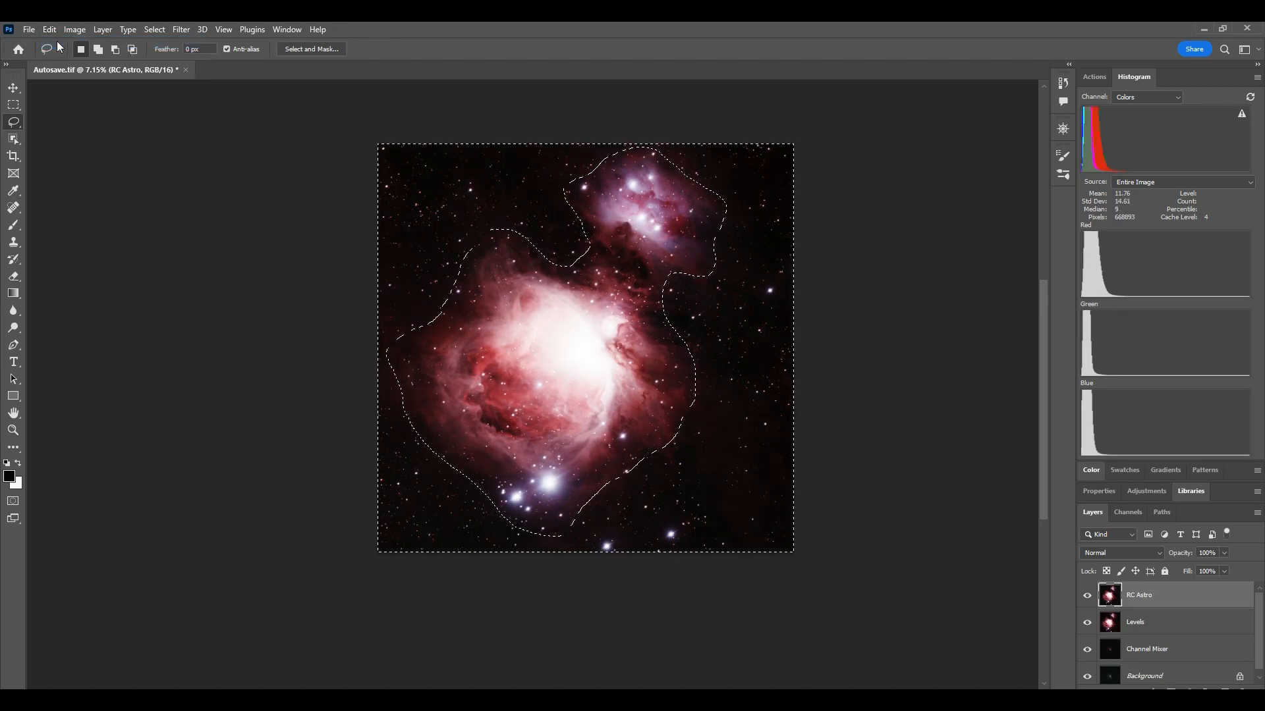
pyautogui.click(48, 30)
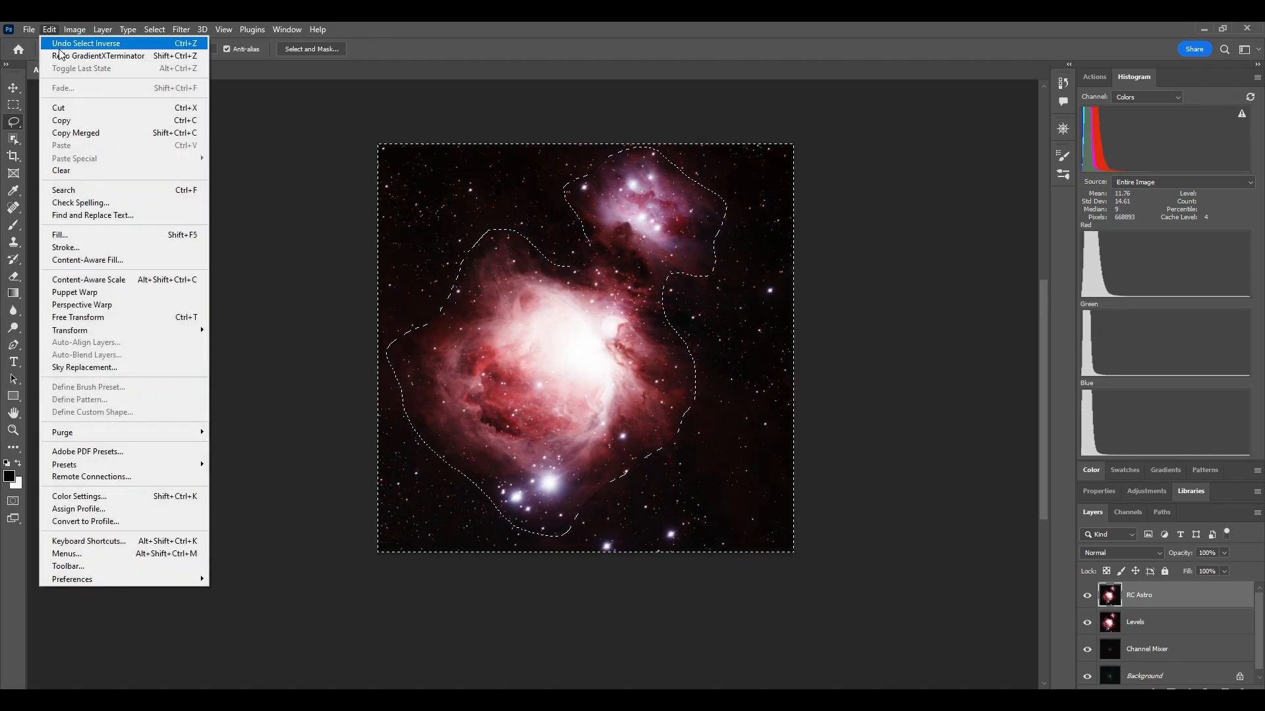
pyautogui.click(60, 55)
pyautogui.click(485, 198)
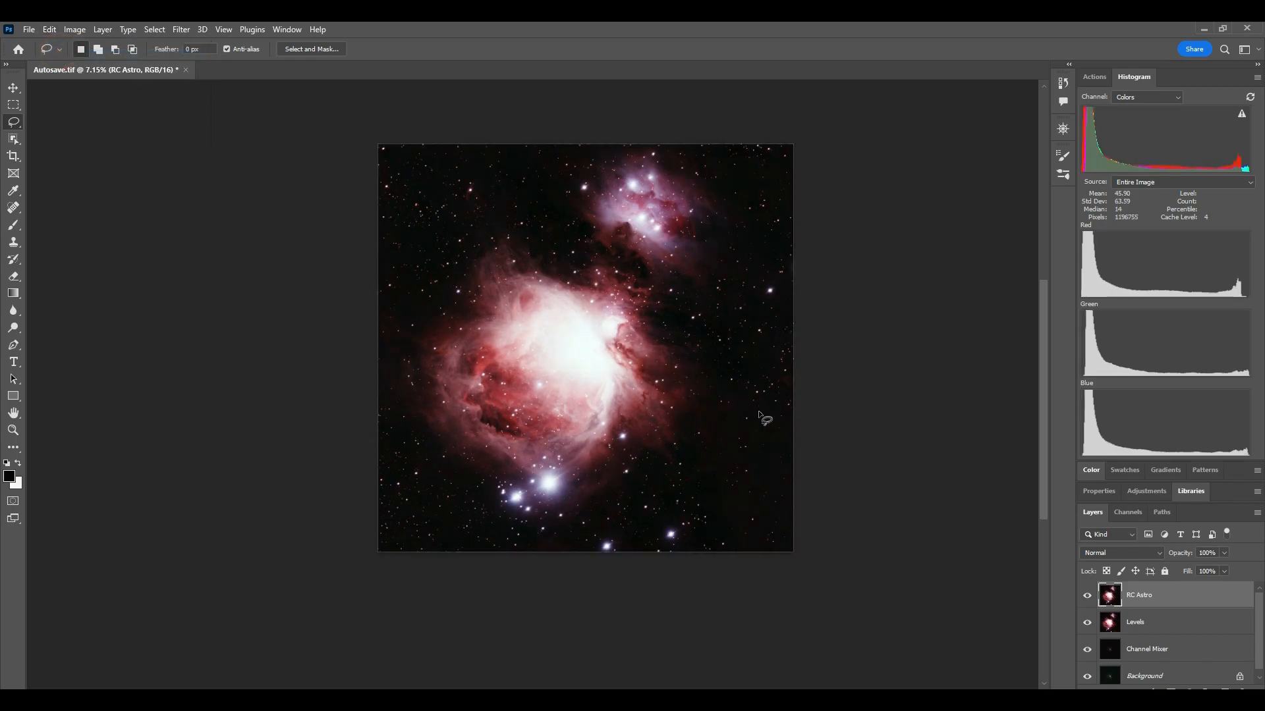
# - Stamp the visible image into another new top layer and name it Colors
pyautogui.hotkey('ctrl', 'shift', 'alt', 'e')
pyautogui.doubleClick(1133, 596)
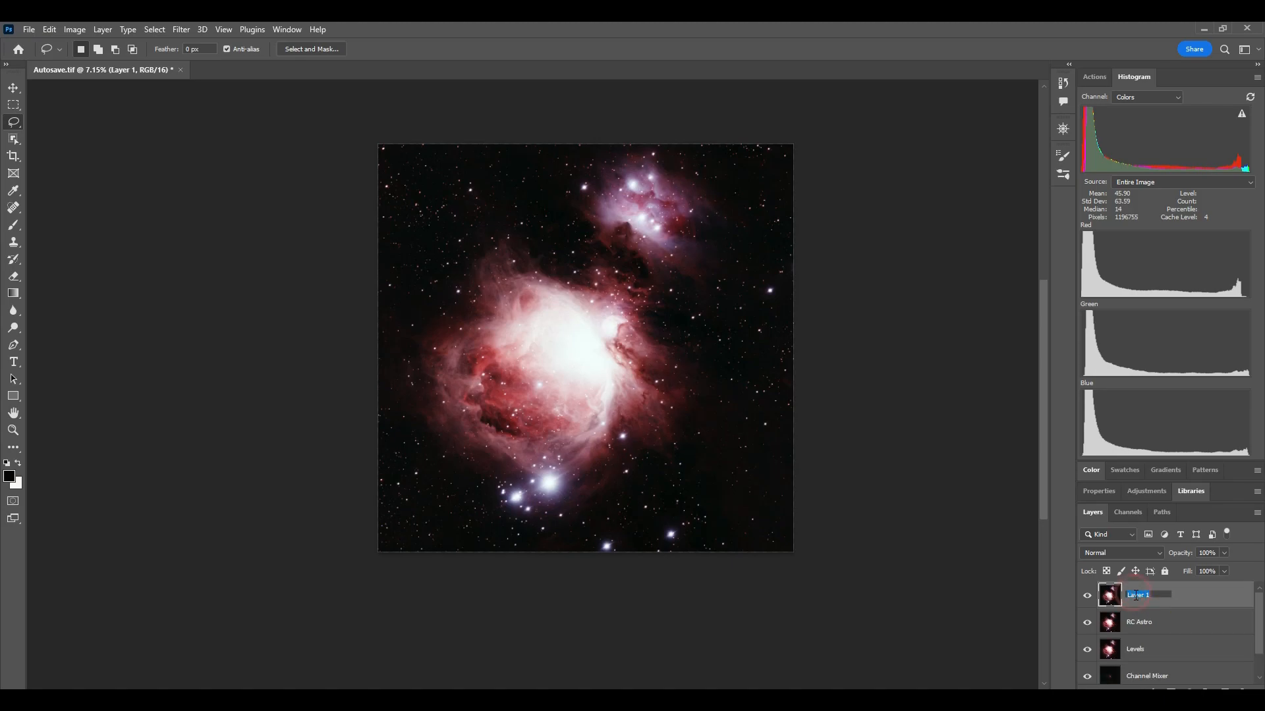
pyautogui.write('Colors')
pyautogui.press('Return')
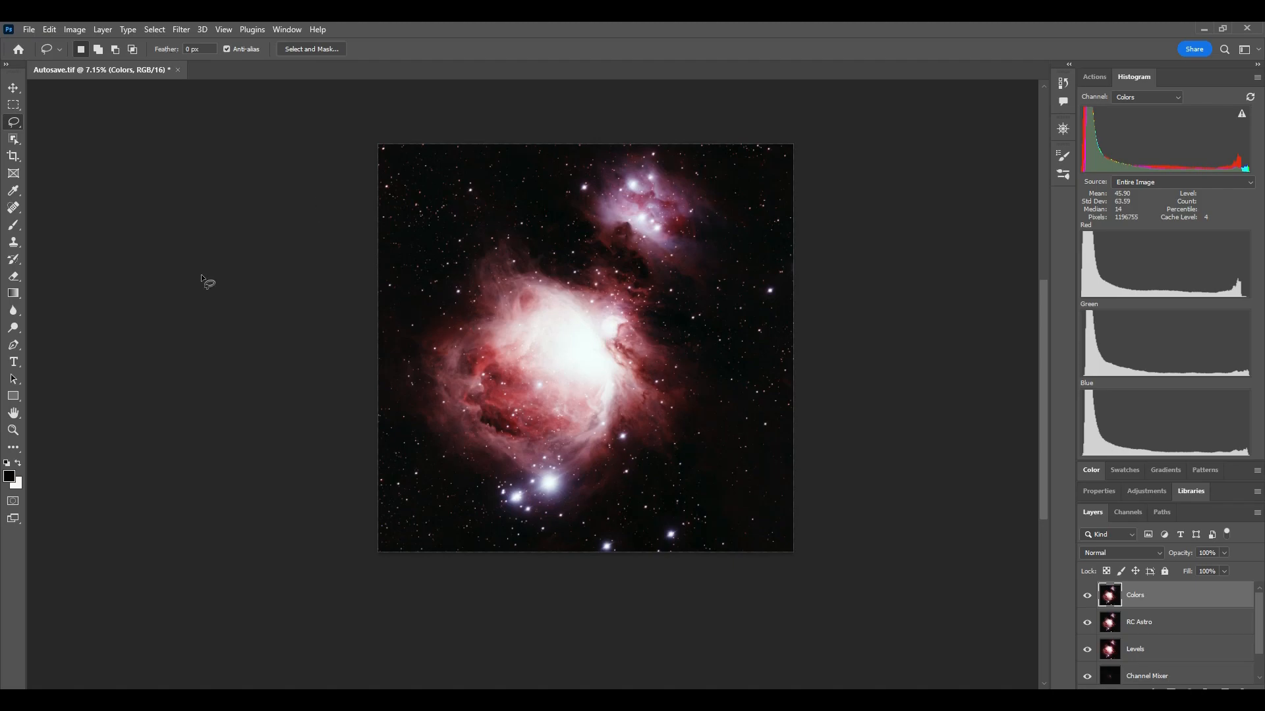
# - Select the nebula's deep red areas with Color Range, sampling the red gas beside the bright core at Fuzziness 58
pyautogui.click(13, 430)
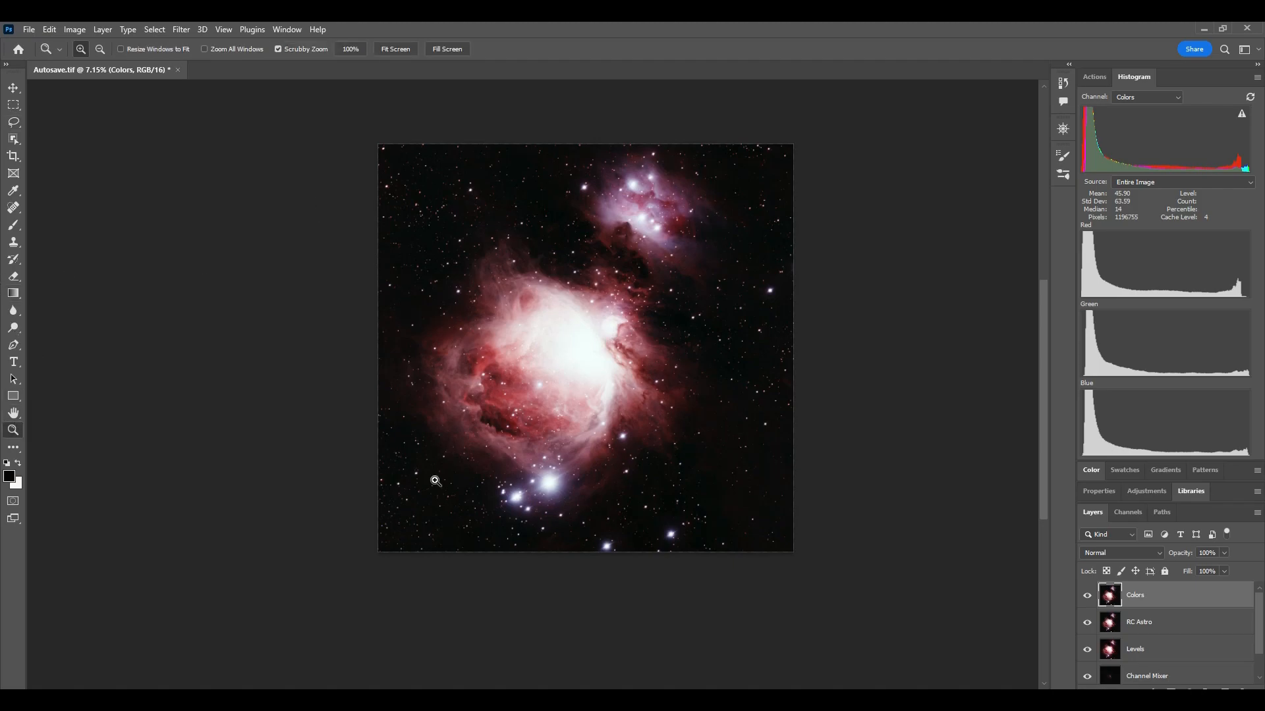
pyautogui.click(481, 392)
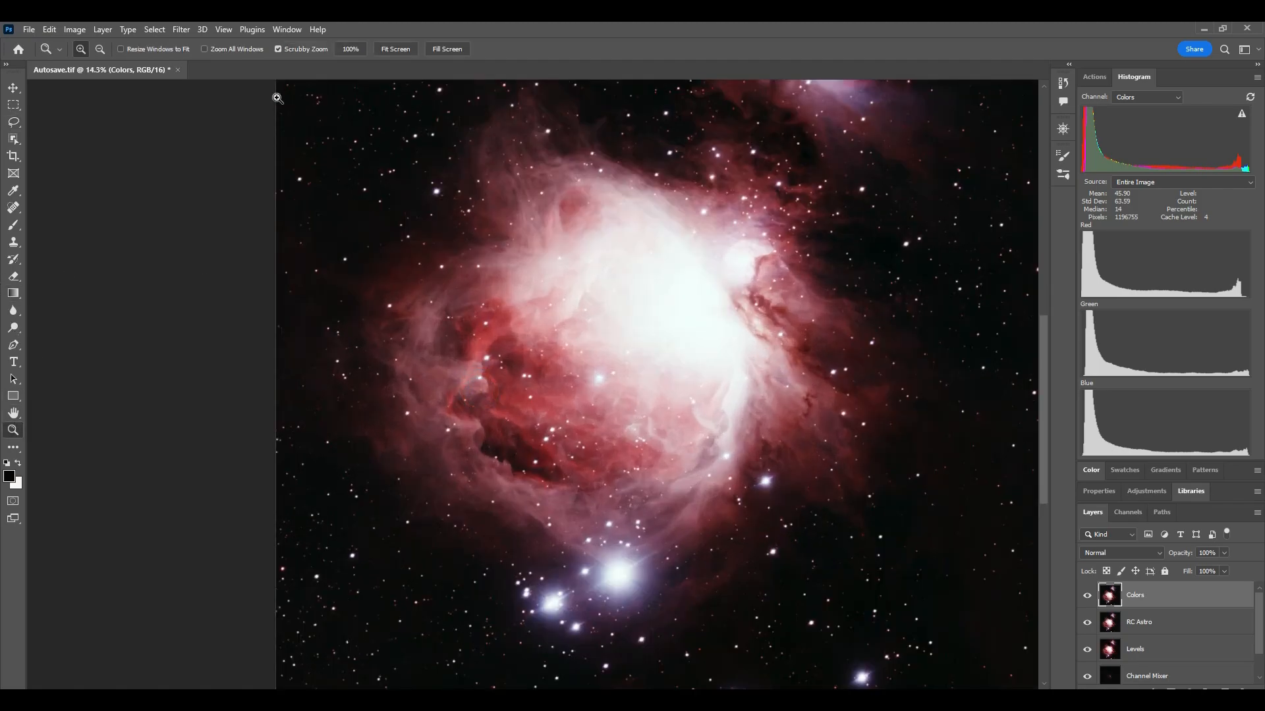
pyautogui.click(158, 32)
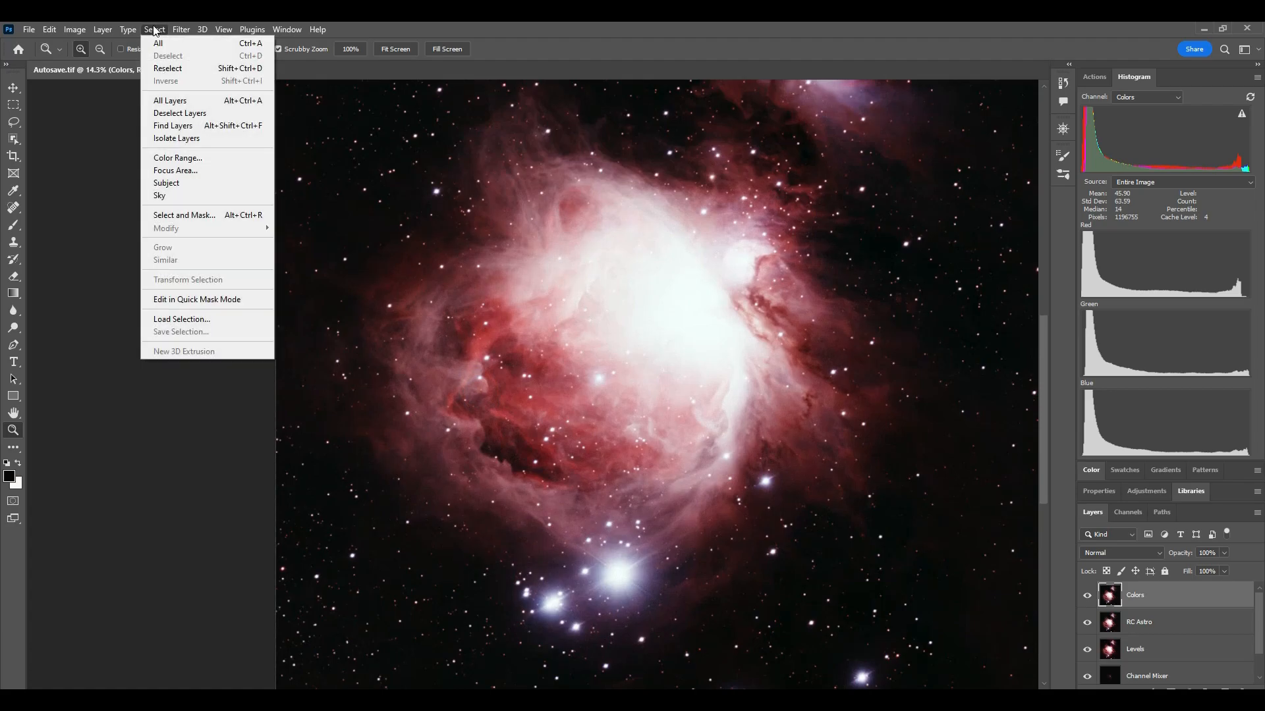
pyautogui.click(207, 160)
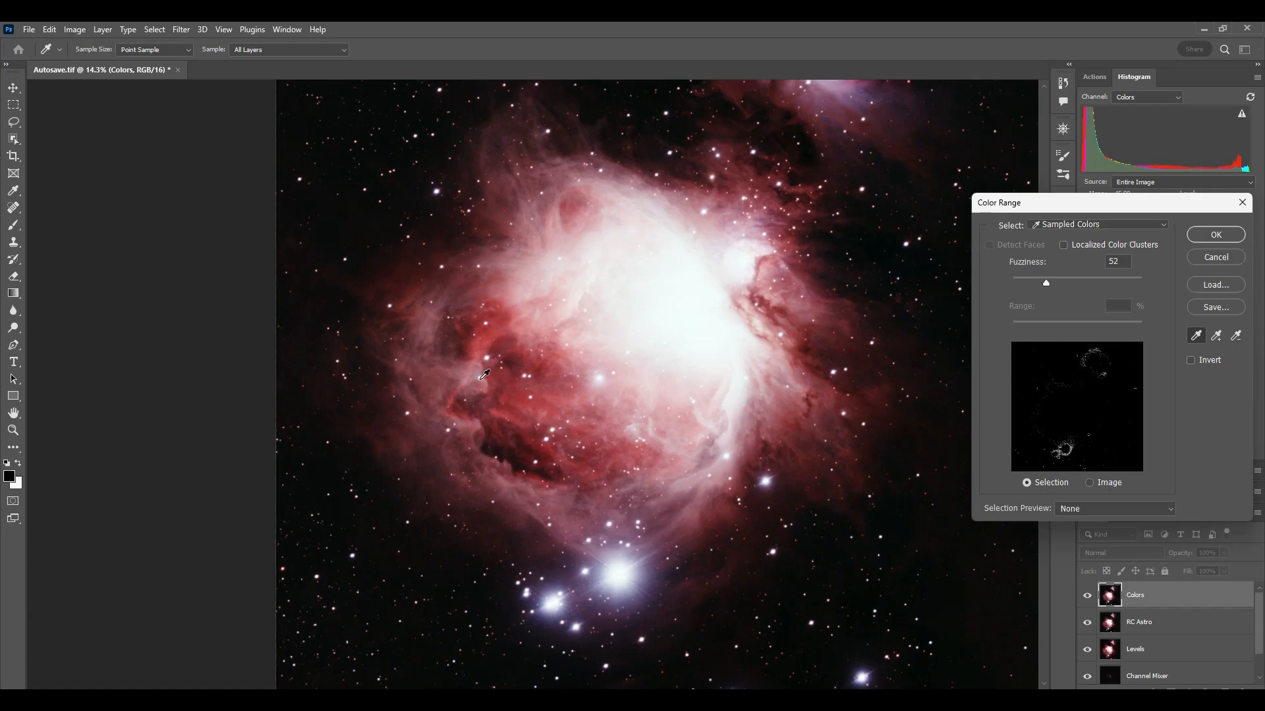
pyautogui.click(490, 325)
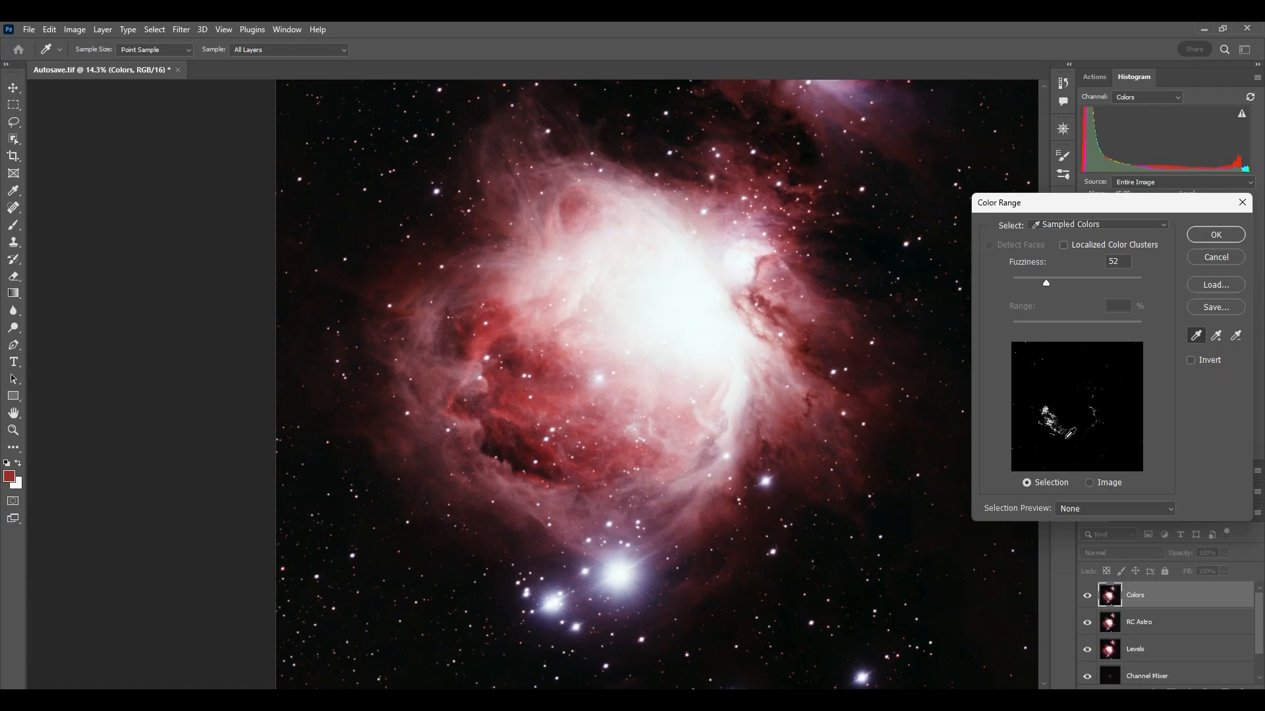
pyautogui.moveTo(1044, 283); pyautogui.dragTo(1118, 289)
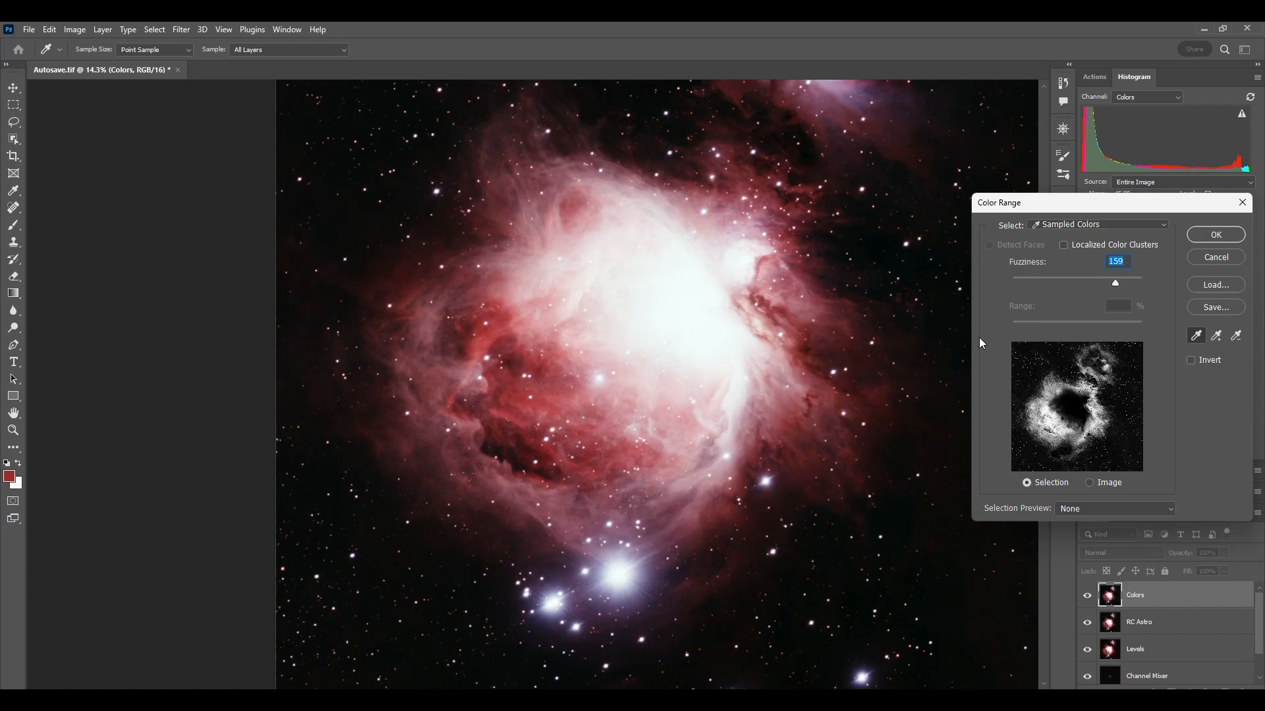
pyautogui.moveTo(1115, 279); pyautogui.dragTo(1051, 295)
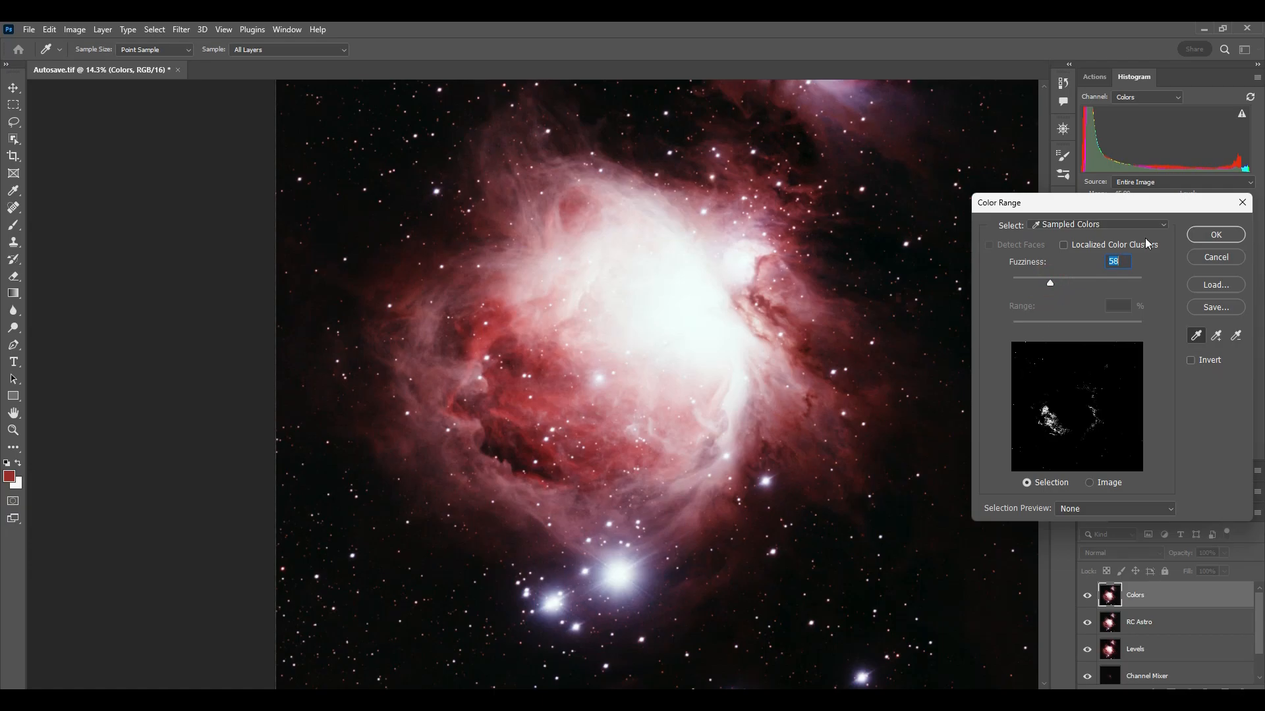
pyautogui.click(1216, 236)
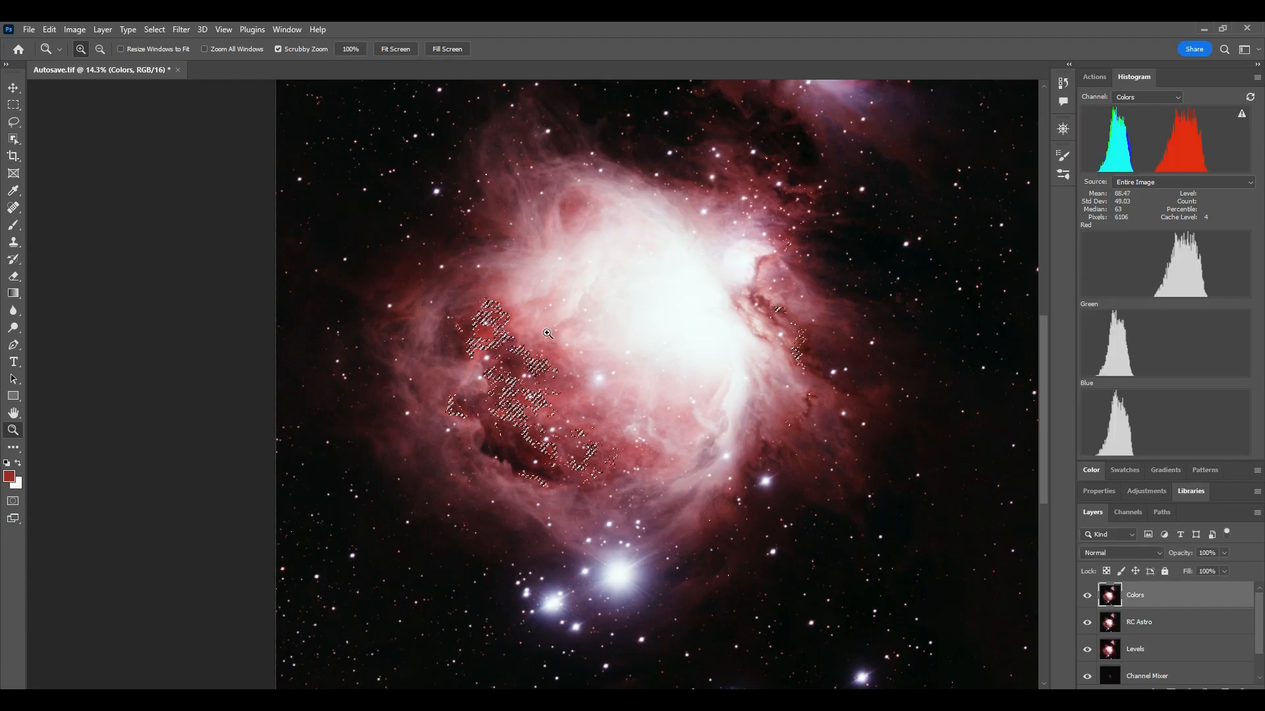
# - Raise the saturation of the selected deep red areas to about +14 with Hue/Saturation and clear the selection
pyautogui.click(74, 30)
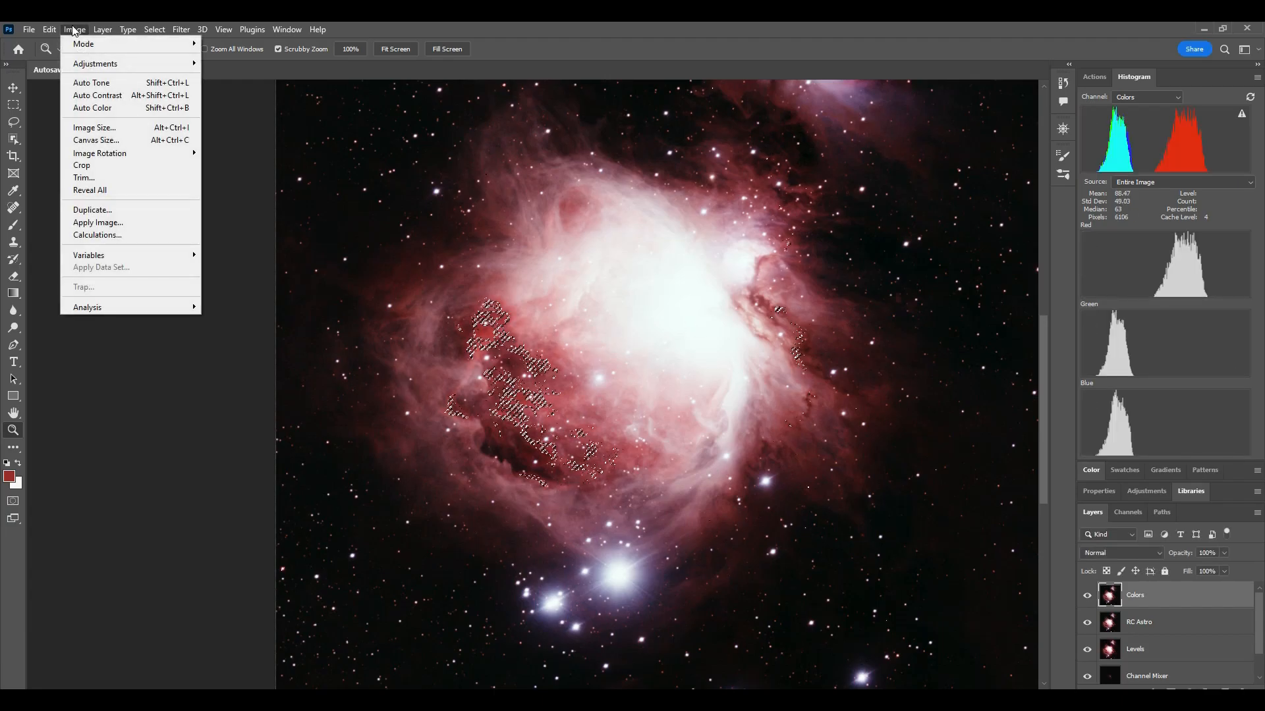
pyautogui.moveTo(91, 64)
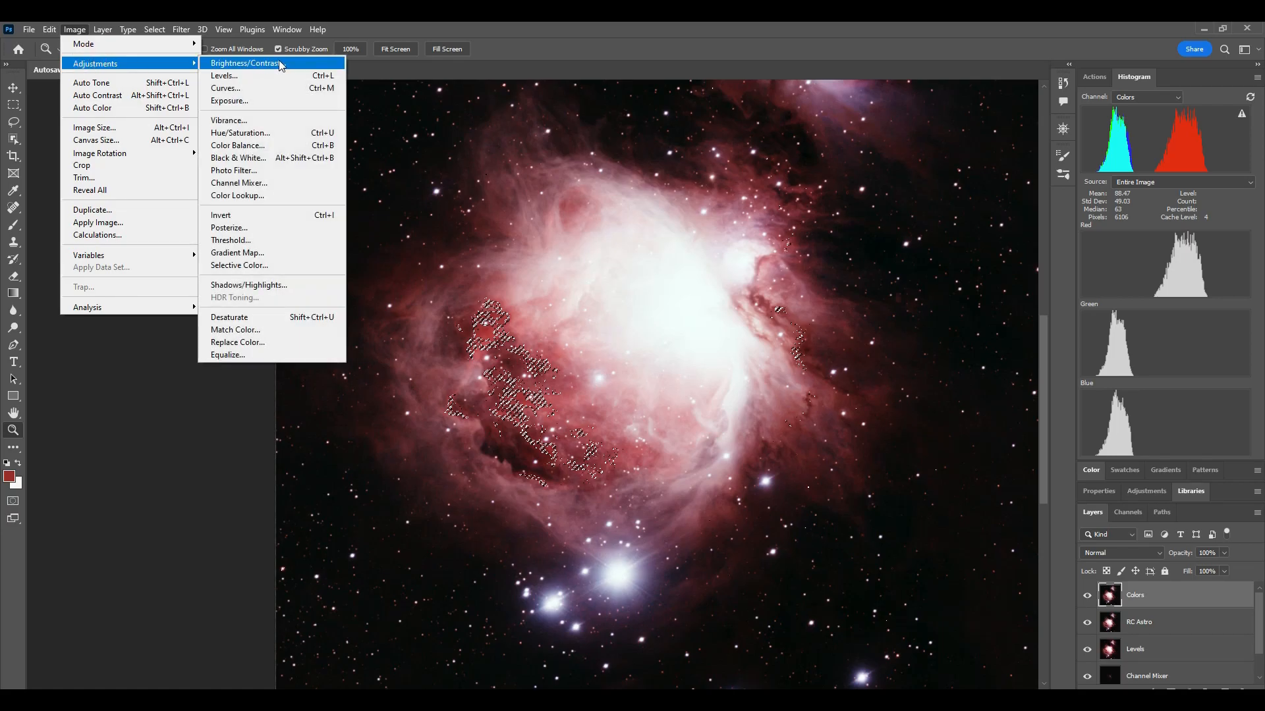
pyautogui.click(280, 132)
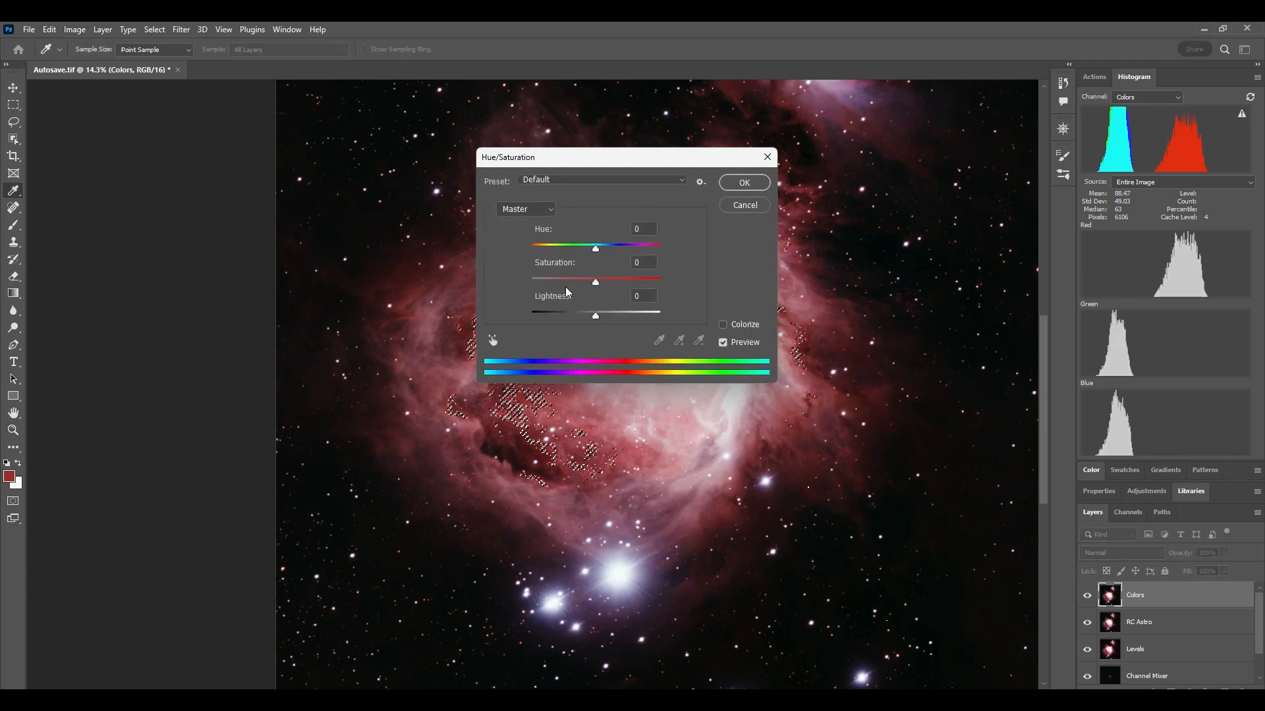
pyautogui.moveTo(595, 281); pyautogui.dragTo(606, 282)
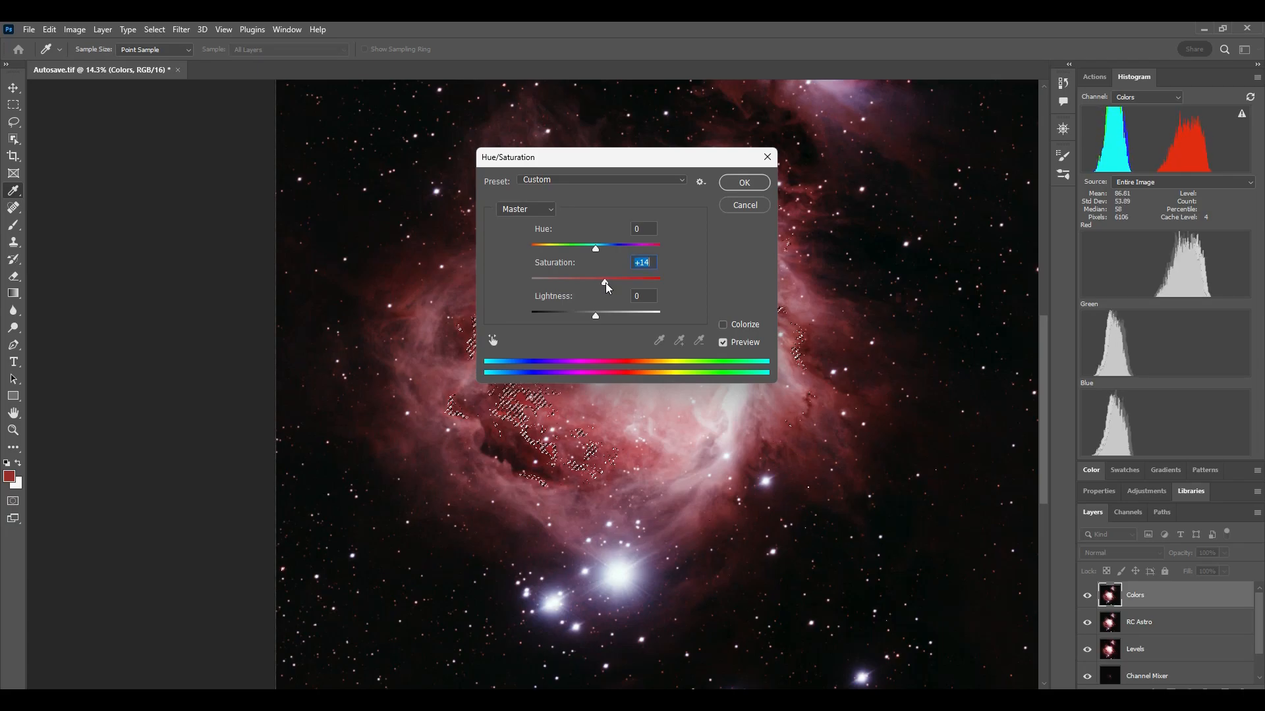
pyautogui.hotkey('ctrl', 'space')
pyautogui.click(738, 184)
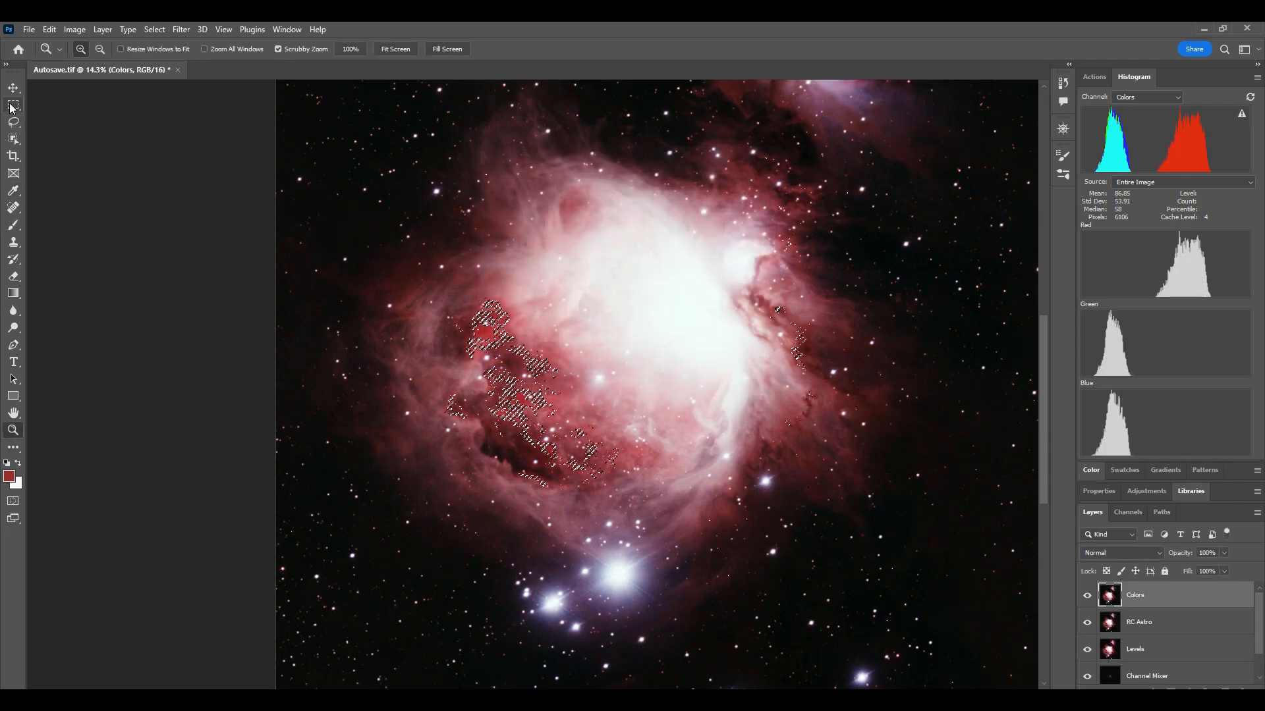
pyautogui.click(13, 105)
pyautogui.hotkey('ctrl', 'd')
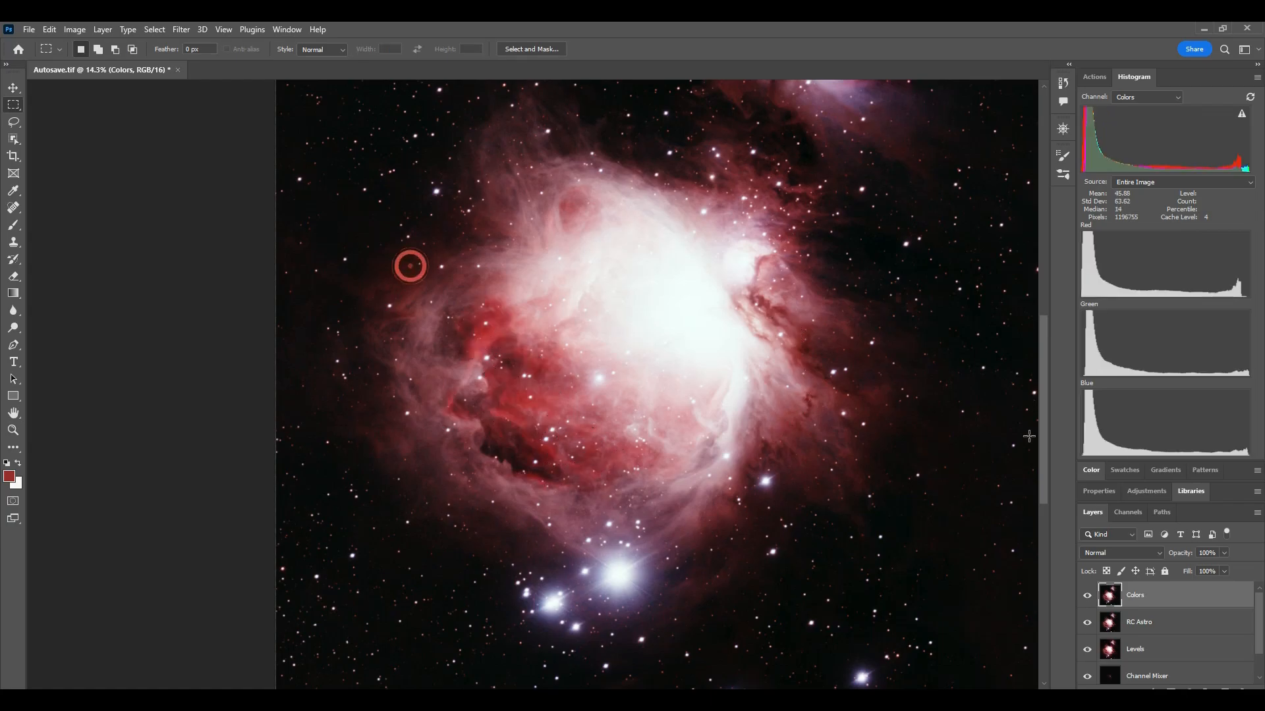
# - Hide and show the Colors layer twice to compare the nebula's deep reds before and after the saturation boost
pyautogui.click(1088, 597)
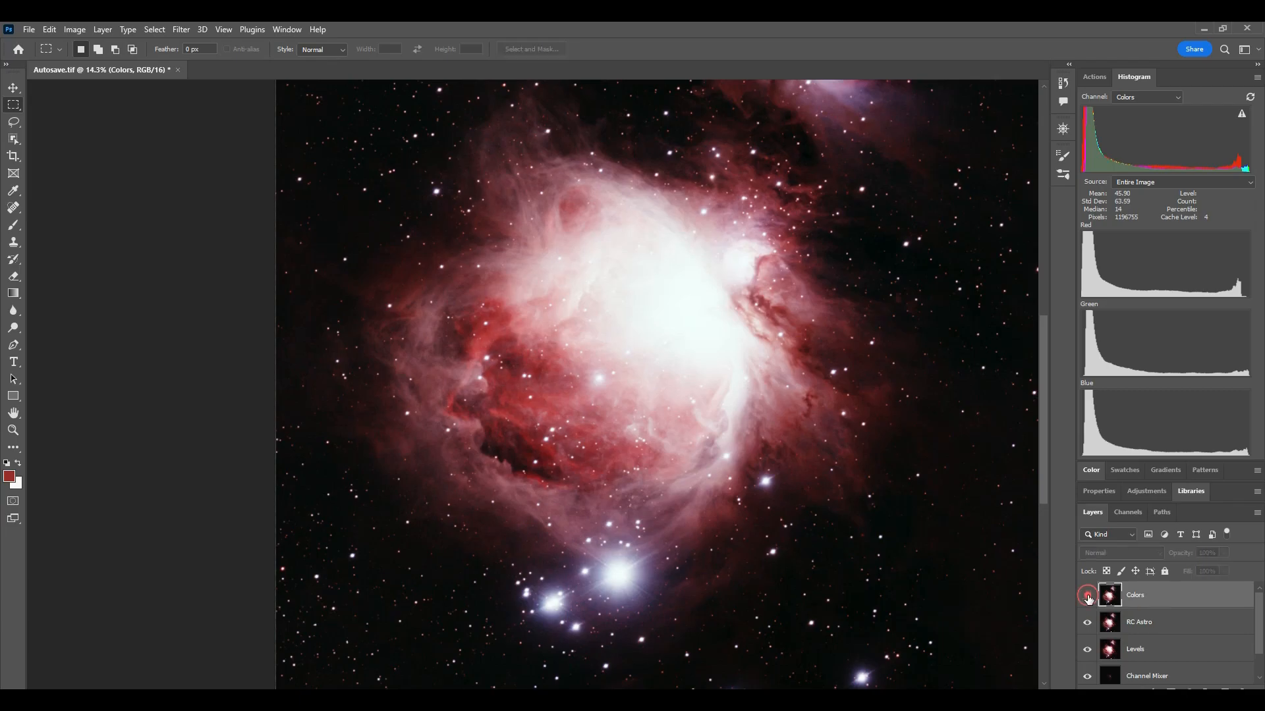
pyautogui.click(1087, 597)
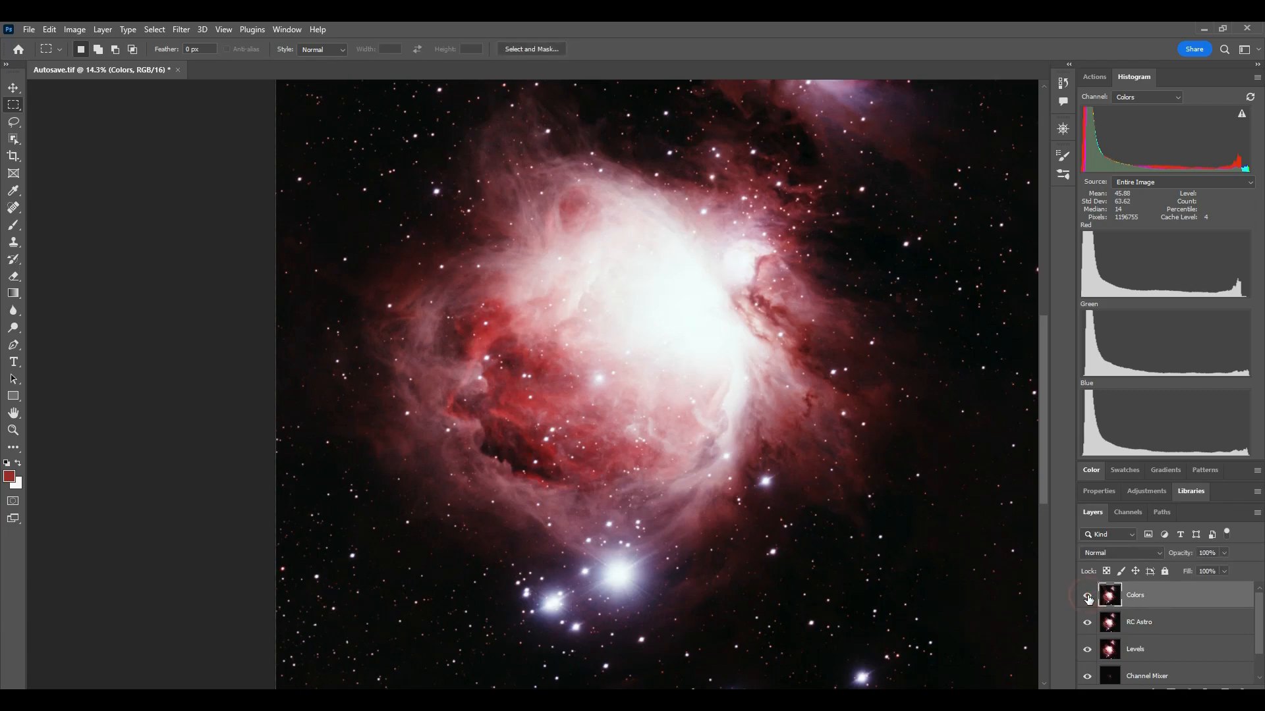
pyautogui.click(1087, 597)
pyautogui.click(1088, 597)
# - Select the nebula's lighter pink areas with Color Range, sampling beside the small bright knot next to the core at Fuzziness 58
pyautogui.click(155, 30)
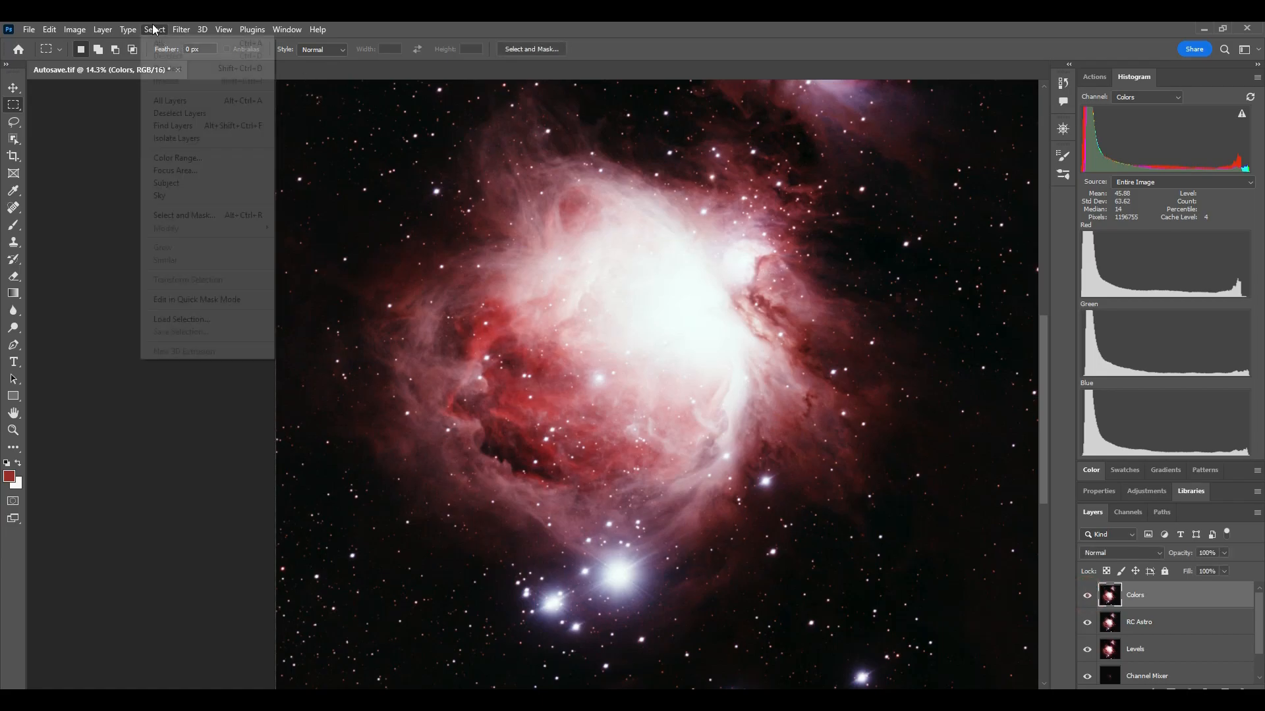
pyautogui.click(188, 158)
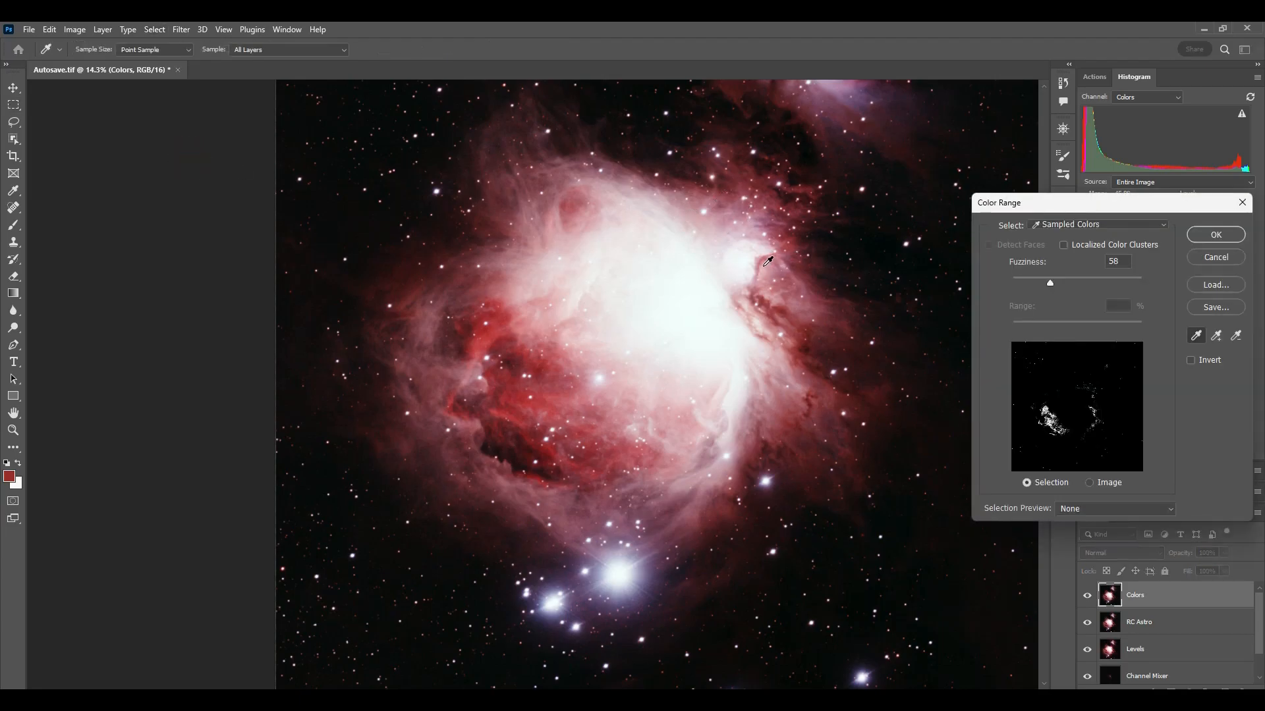
pyautogui.click(761, 263)
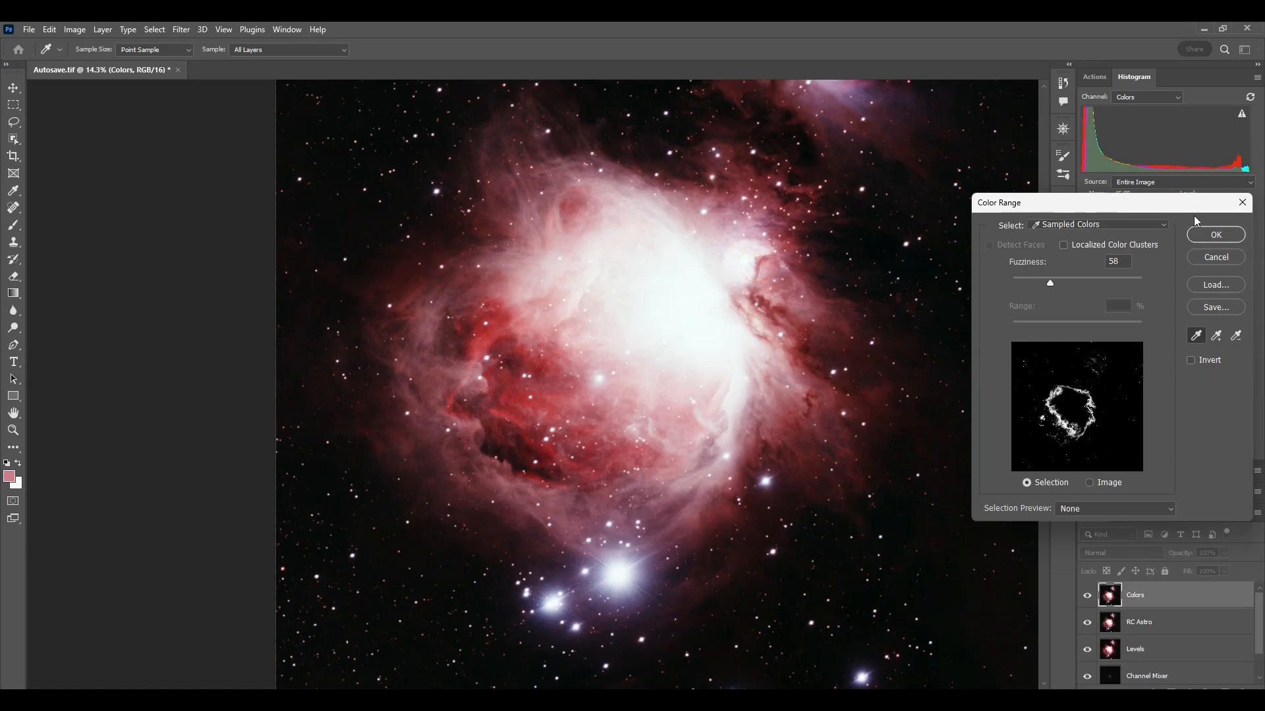
pyautogui.click(1216, 236)
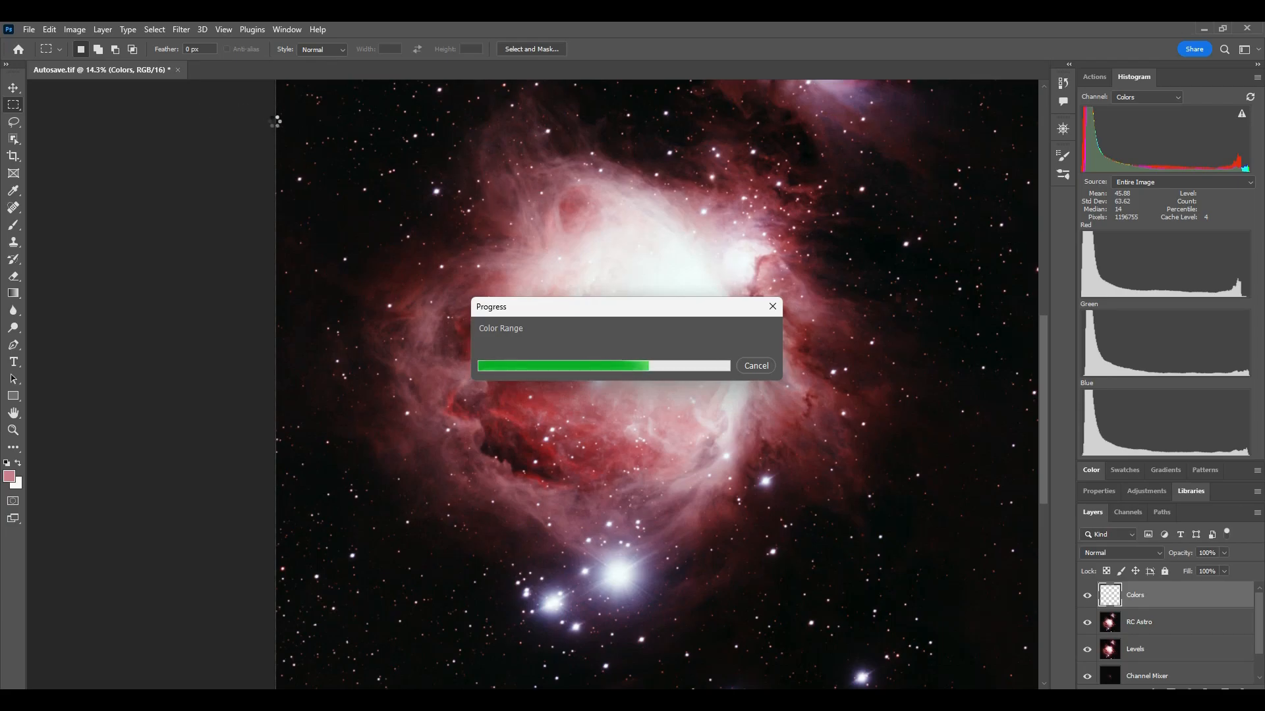
# - Raise the saturation of the selected pink areas to just over +12 with Hue/Saturation and clear the selection
pyautogui.click(84, 33)
pyautogui.moveTo(85, 66)
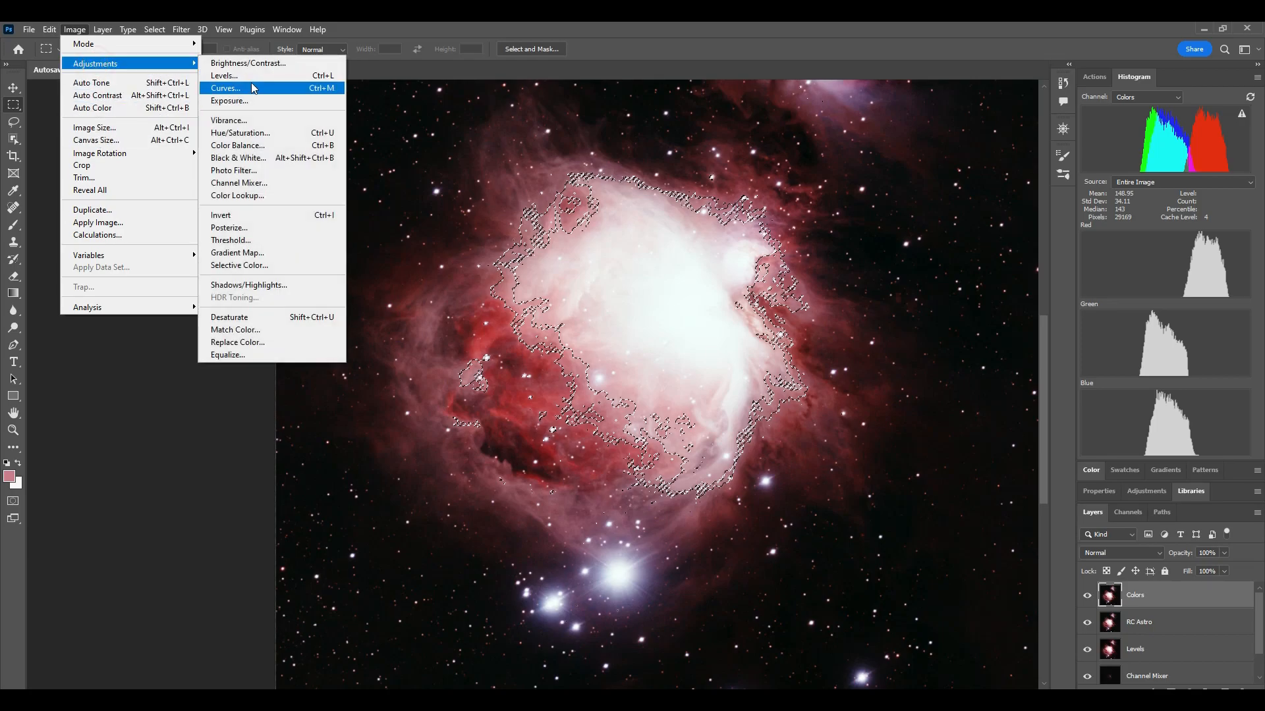
pyautogui.click(256, 133)
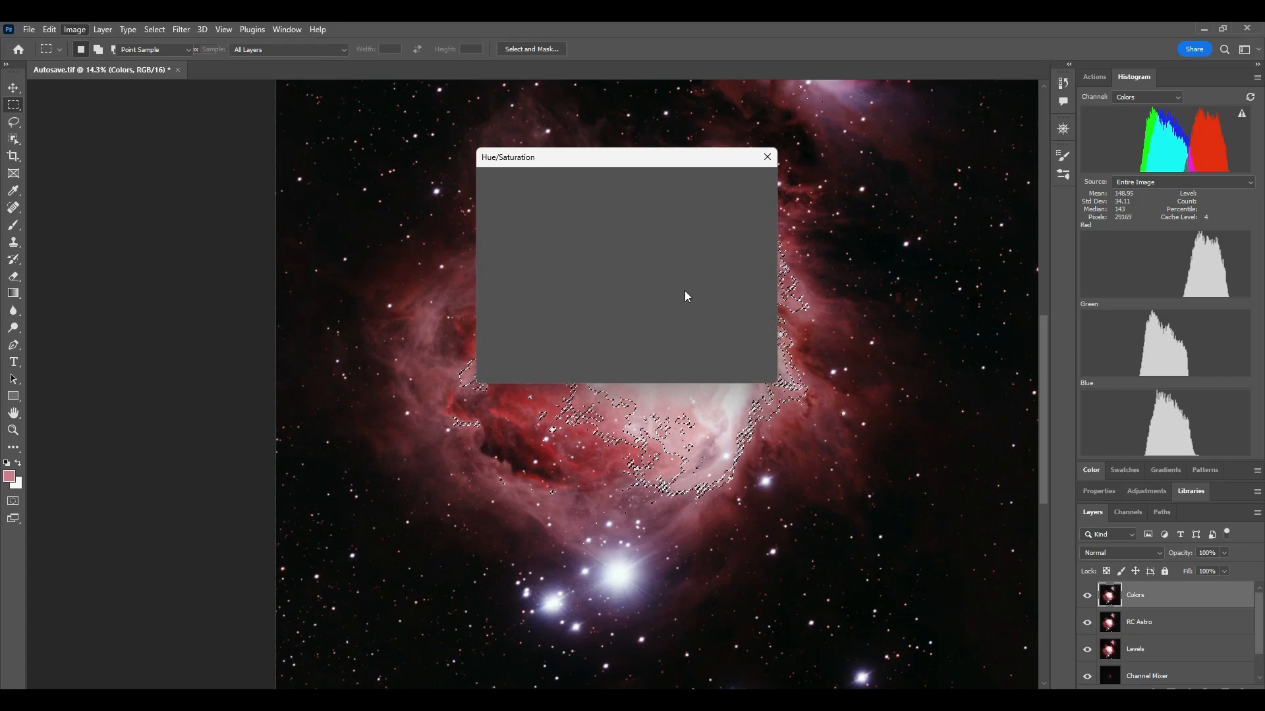
pyautogui.moveTo(595, 282); pyautogui.dragTo(604, 282)
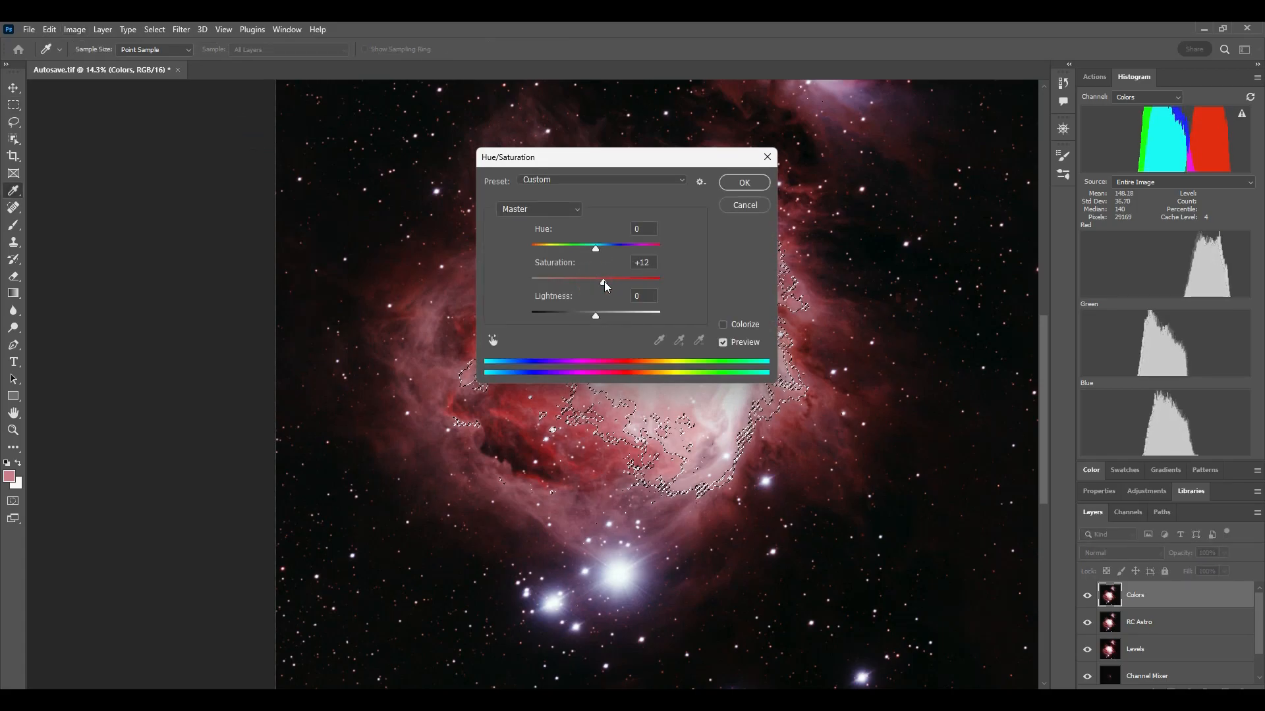
pyautogui.moveTo(603, 282); pyautogui.dragTo(605, 282)
pyautogui.click(744, 184)
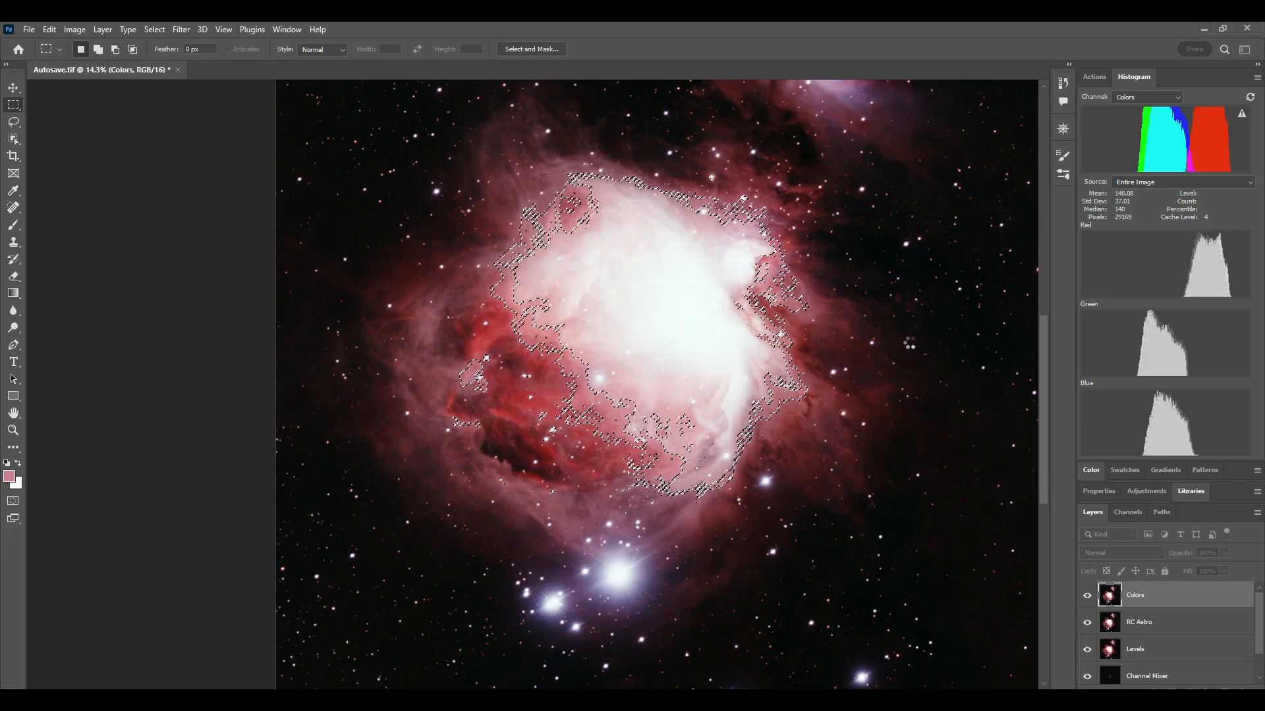
pyautogui.click(907, 337)
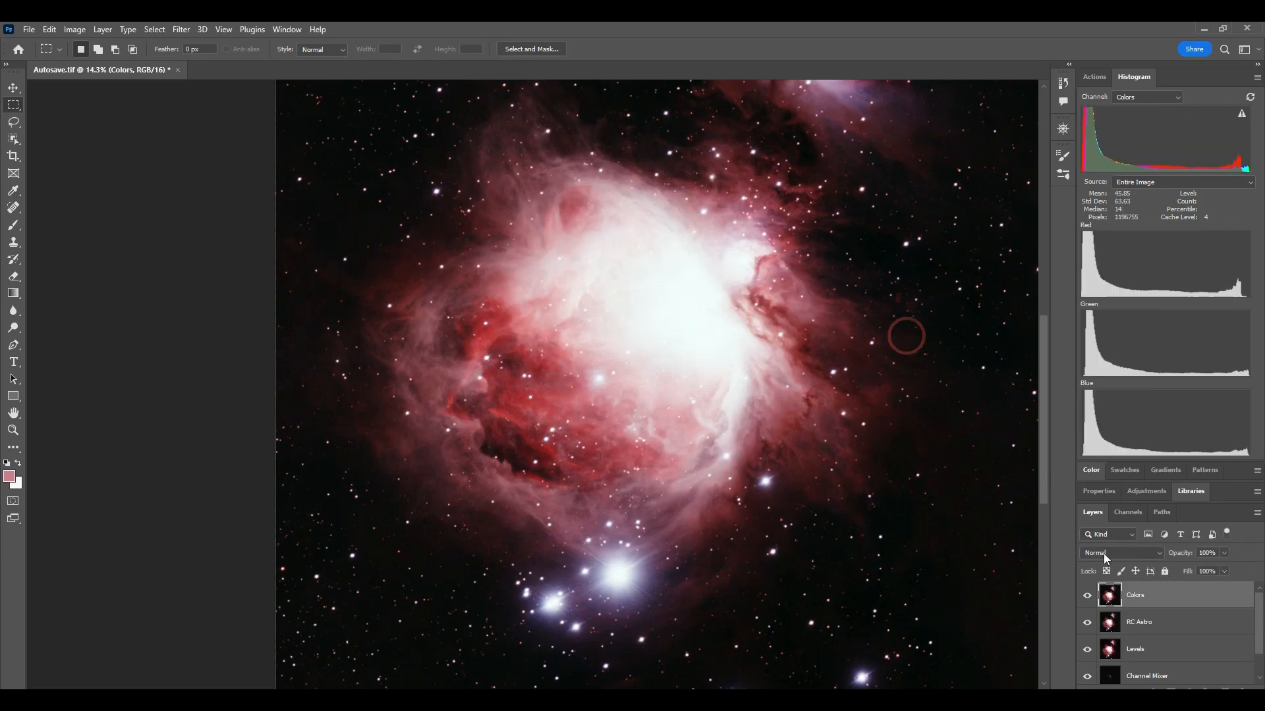
# - Toggle the Colors layer's visibility to compare the color changes in the main nebula and the smaller purple nebula above it
pyautogui.click(1087, 598)
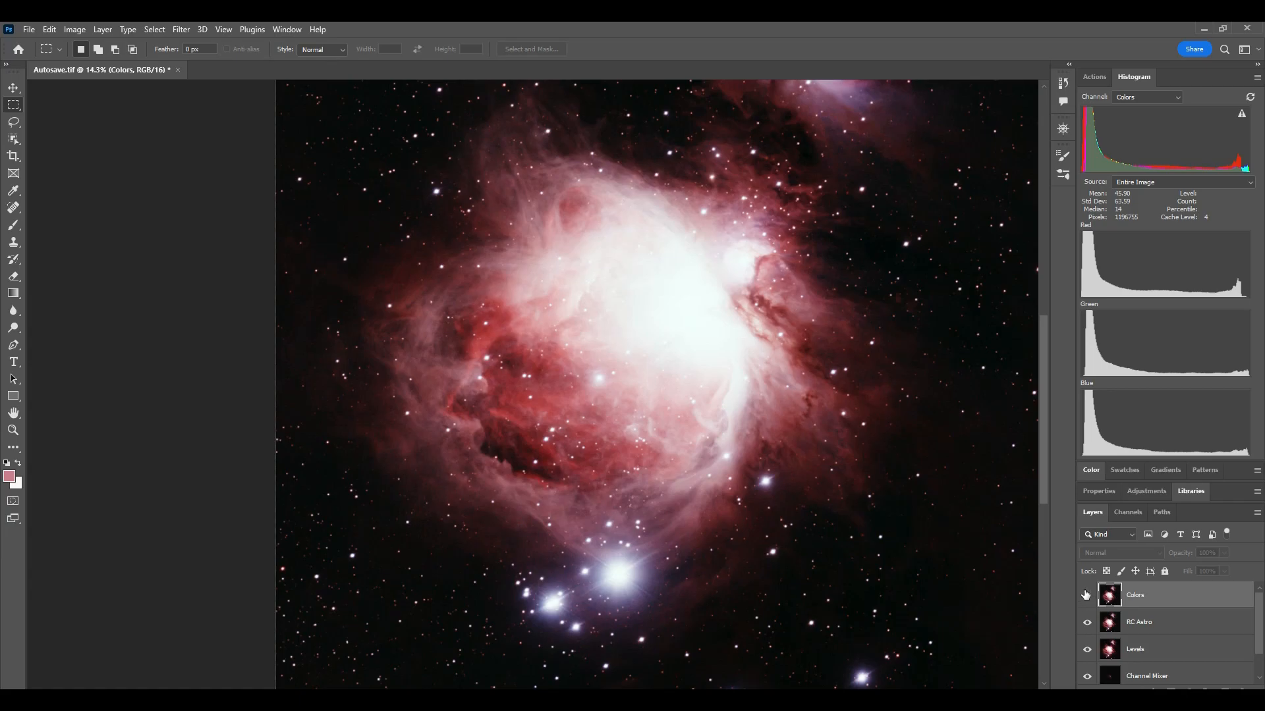
pyautogui.click(1087, 595)
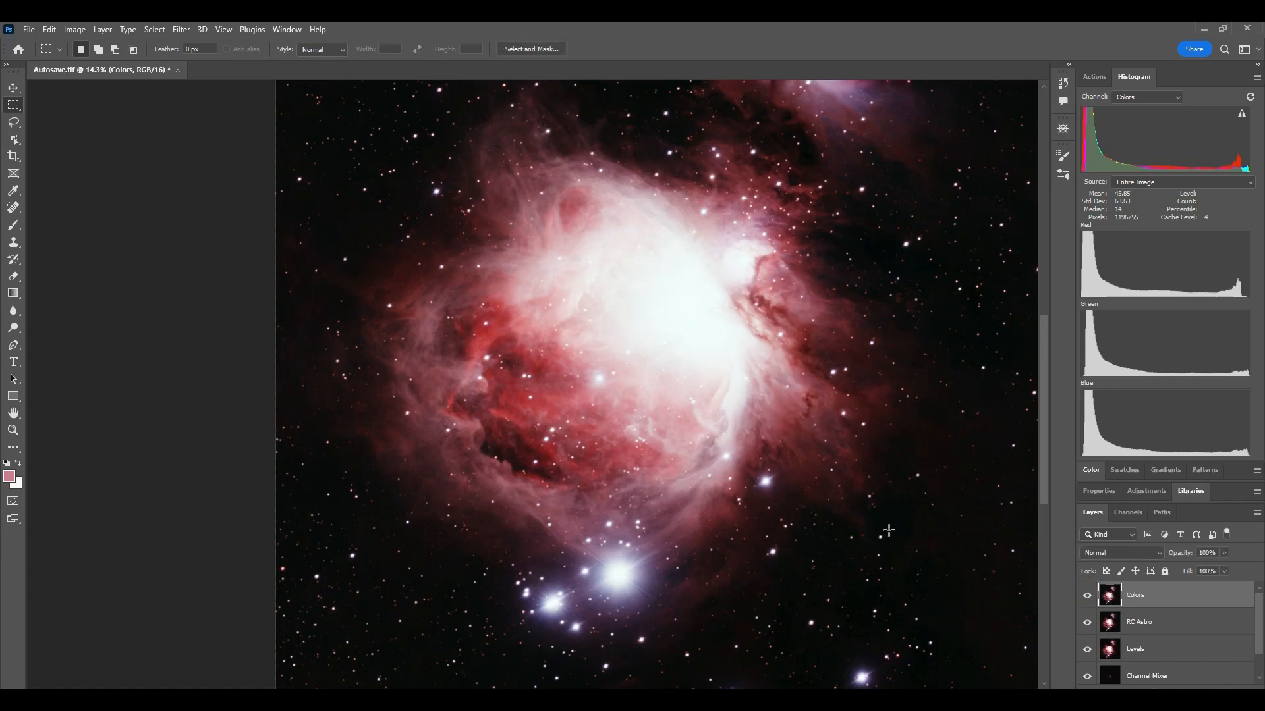
pyautogui.moveTo(1042, 400); pyautogui.dragTo(1038, 308)
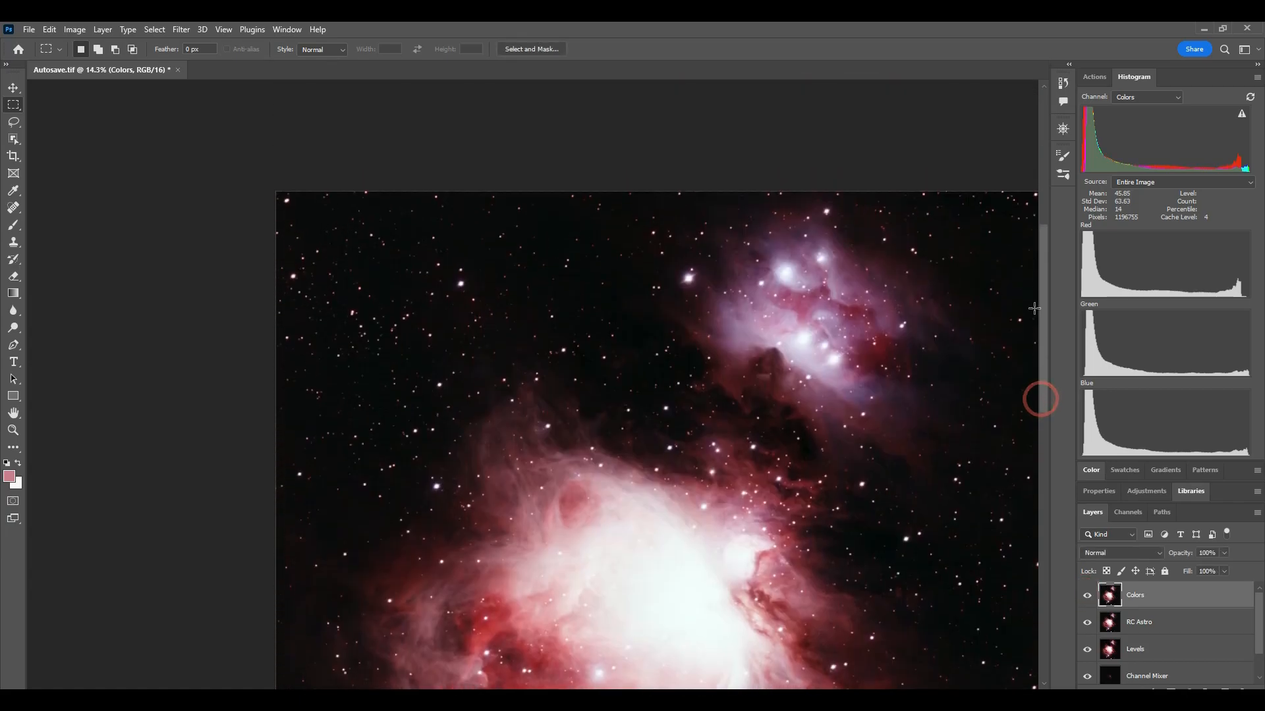
pyautogui.click(1087, 597)
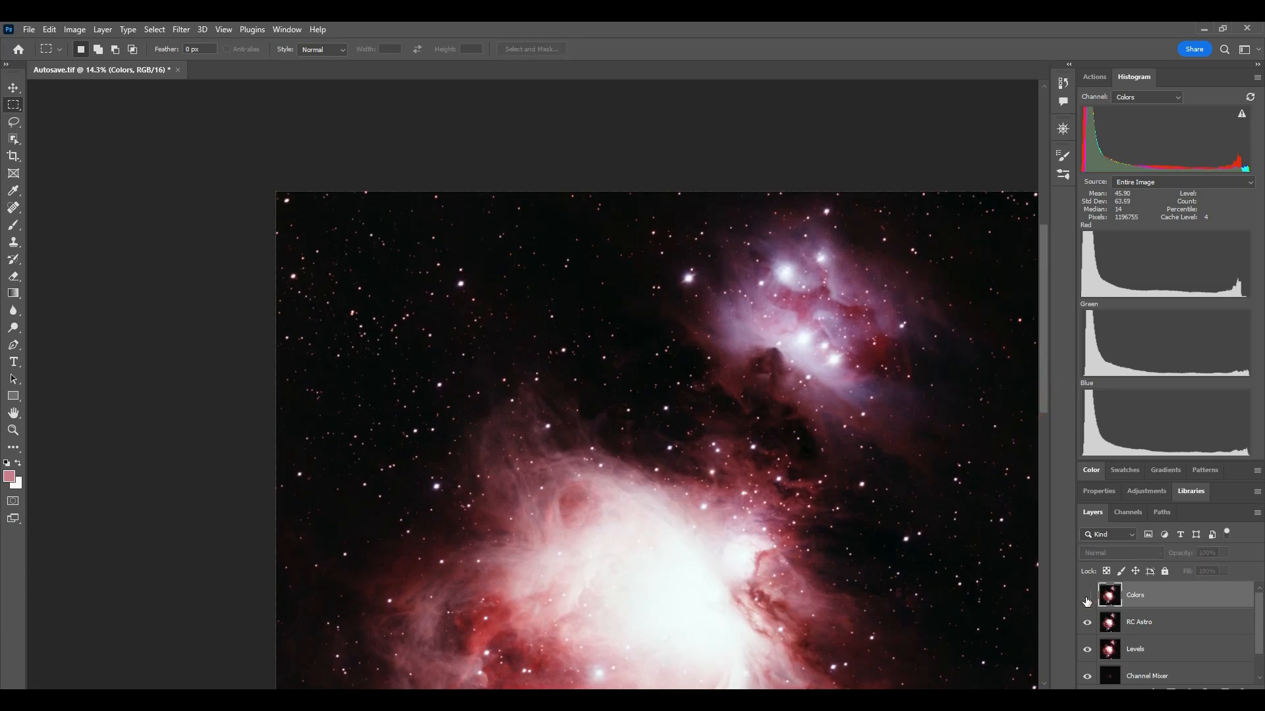
pyautogui.click(1087, 597)
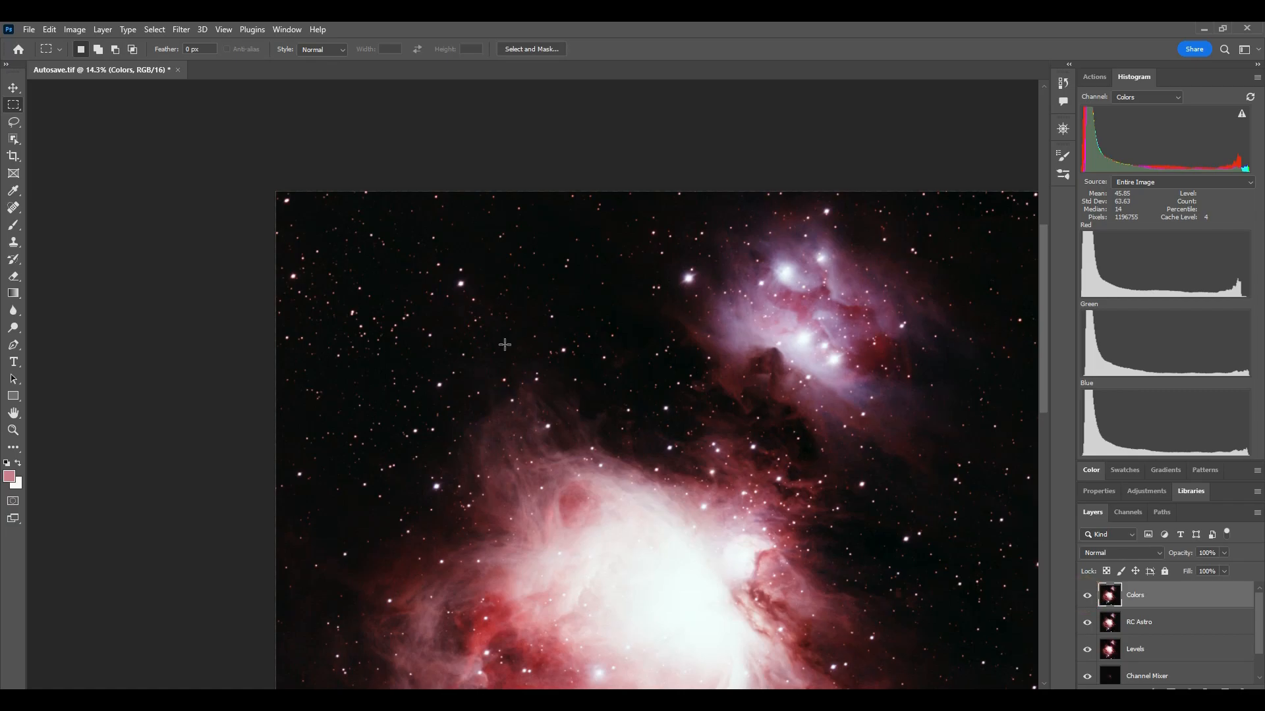
# - Stamp the visible image into a new layer above Colors and name it Noise
pyautogui.moveTo(1042, 398); pyautogui.dragTo(1054, 428)
pyautogui.click(1129, 599)
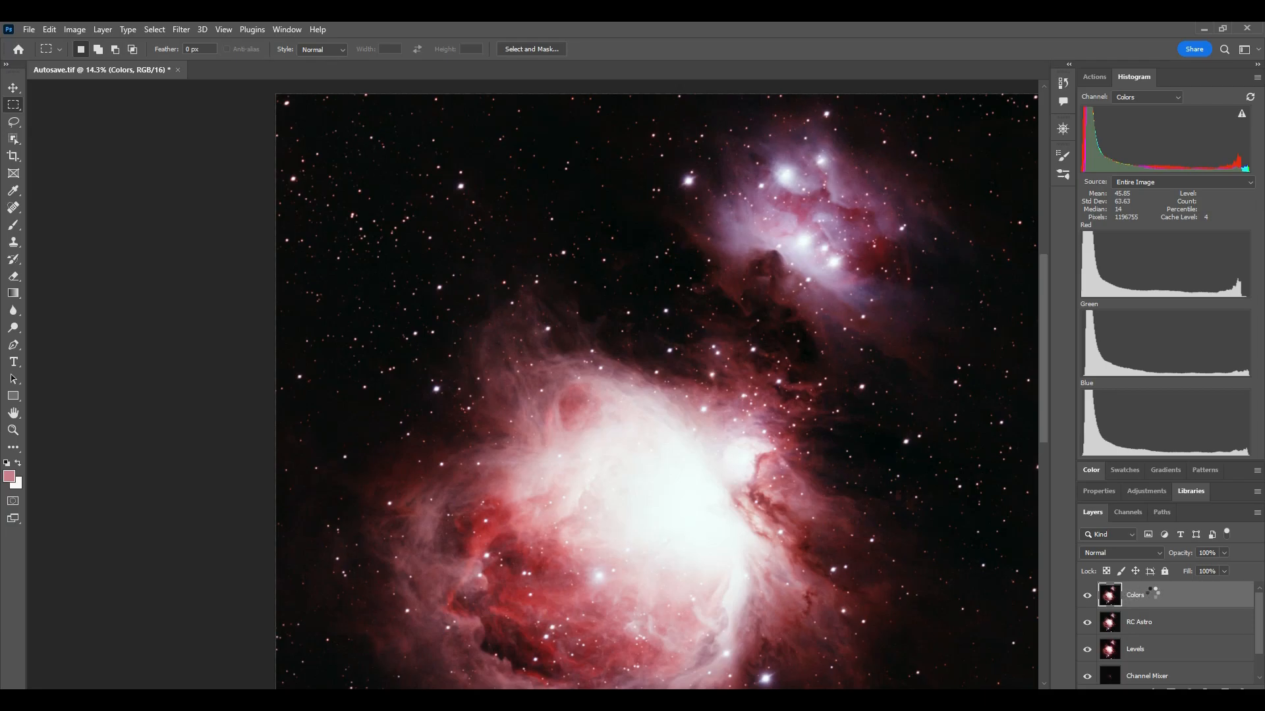
pyautogui.hotkey('ctrl', 'shift', 'alt', 'e')
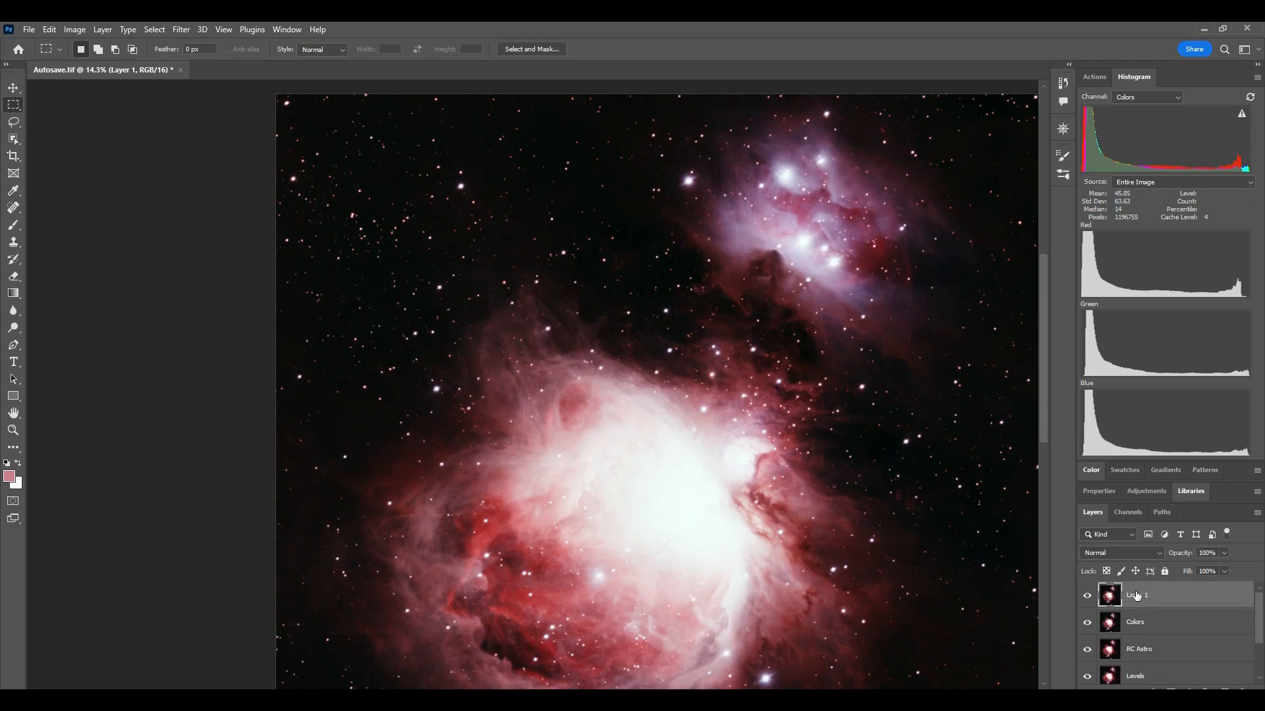
pyautogui.doubleClick(1133, 596)
pyautogui.write('Nise')
pyautogui.press('BackSpace')
pyautogui.press('BackSpace')
pyautogui.press('BackSpace')
pyautogui.write('ois')
pyautogui.press('Return')
# - Run the Space Noise Reduction action from the Astronomy Tools v1_6_2 set on the Noise layer
pyautogui.moveTo(1044, 382); pyautogui.dragTo(1083, 417)
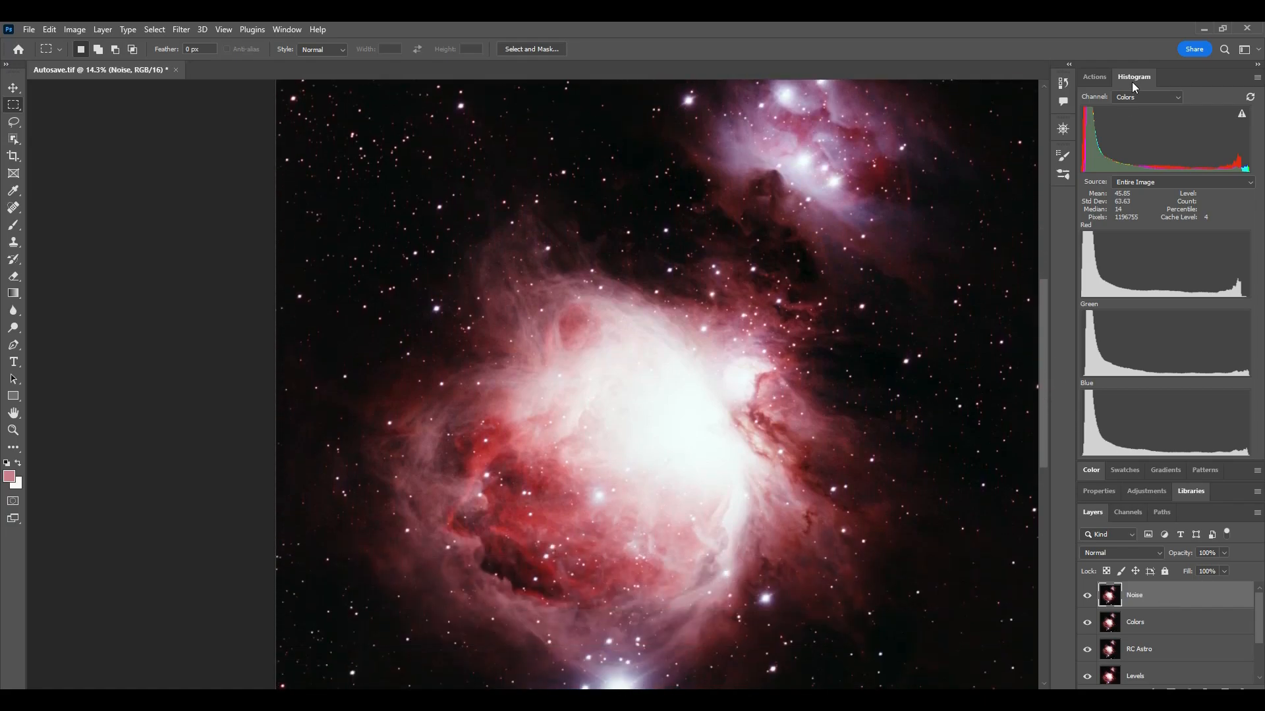
pyautogui.click(1096, 77)
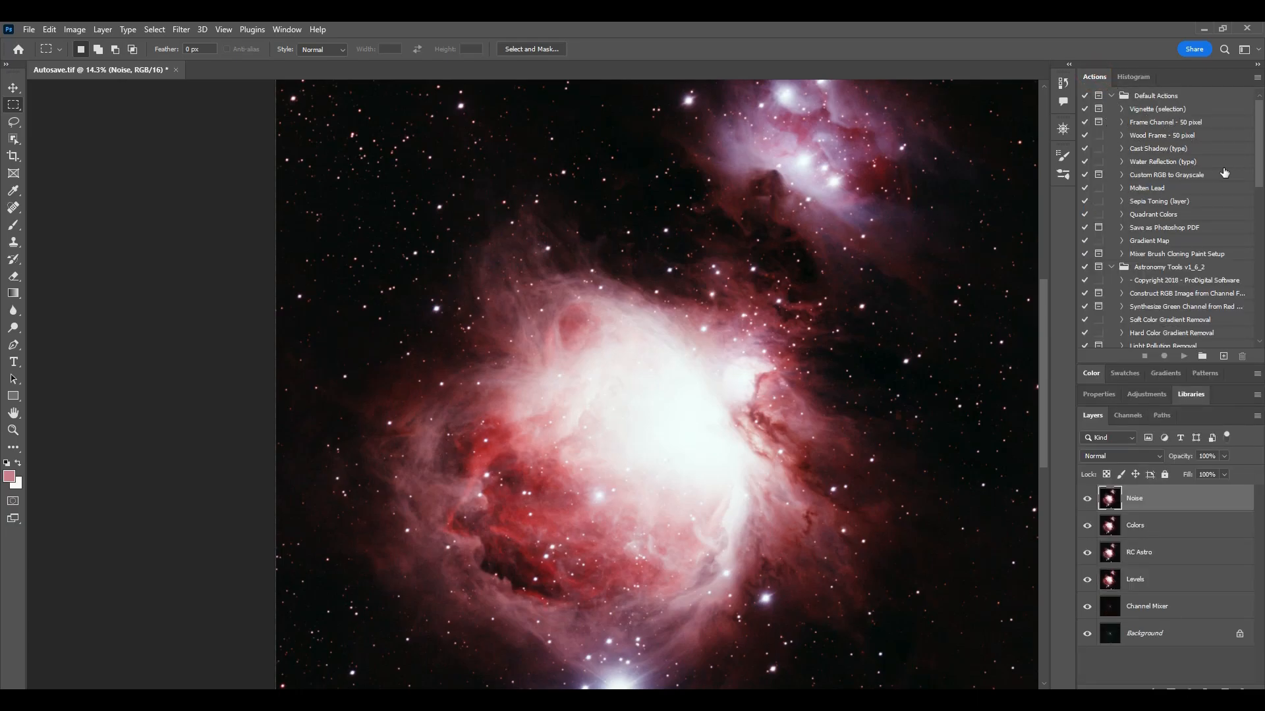
pyautogui.moveTo(1259, 151); pyautogui.dragTo(1259, 168)
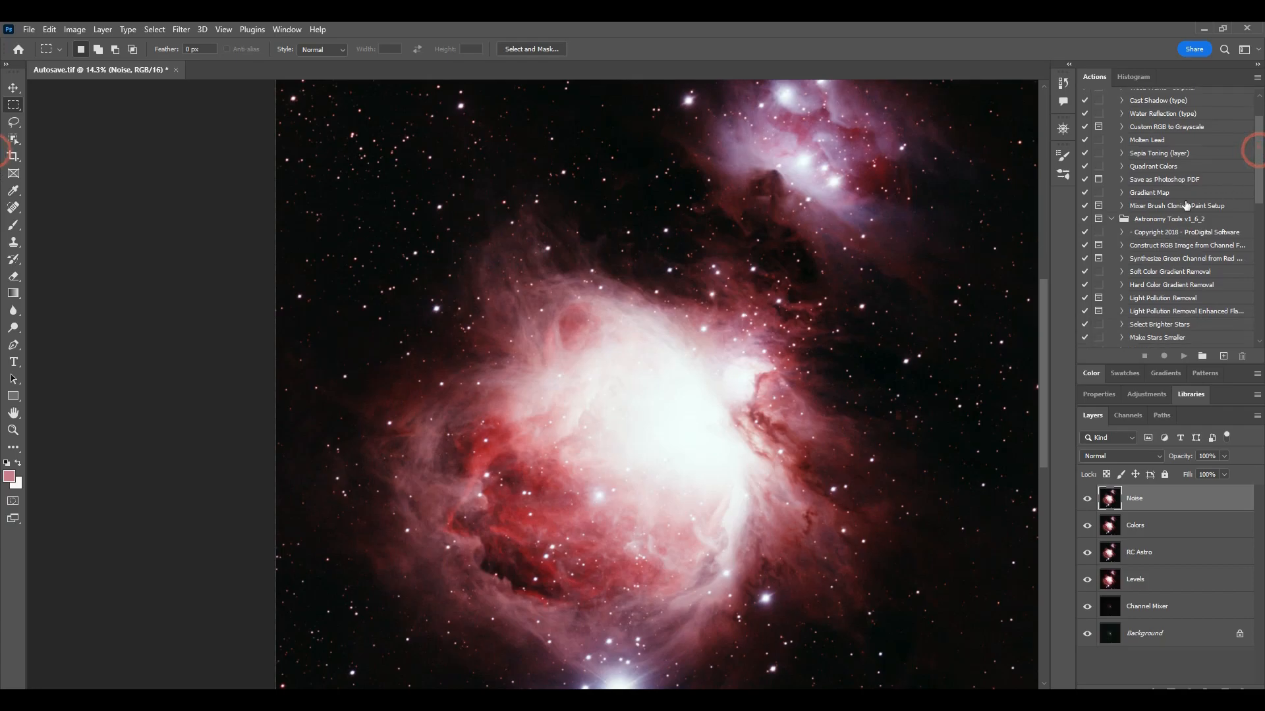
pyautogui.scroll(-2, 1166, 300)
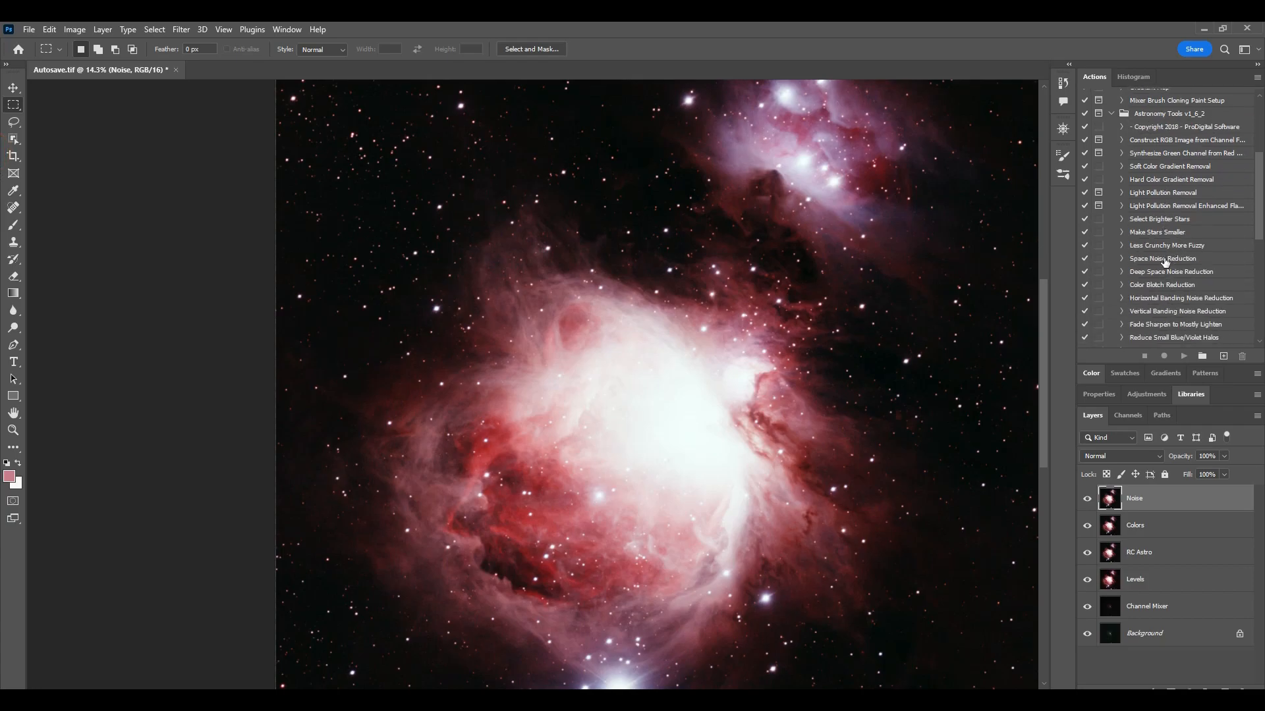
pyautogui.click(1164, 261)
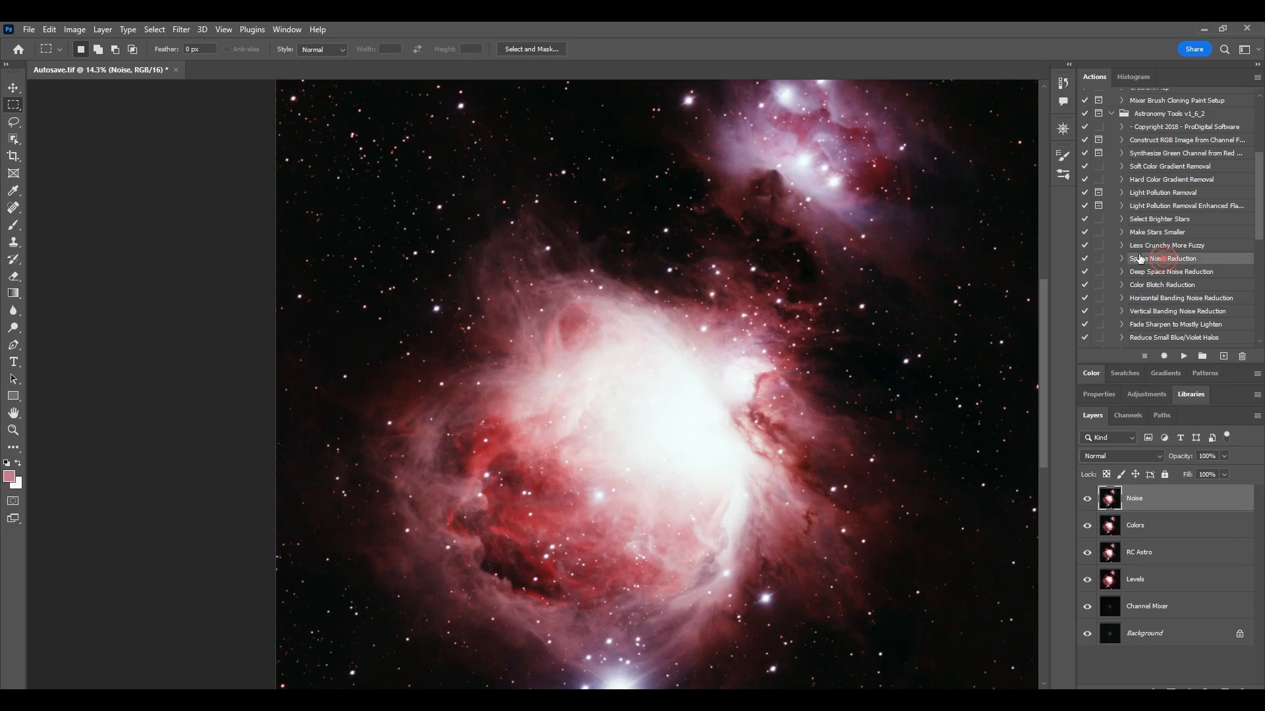
pyautogui.click(1183, 359)
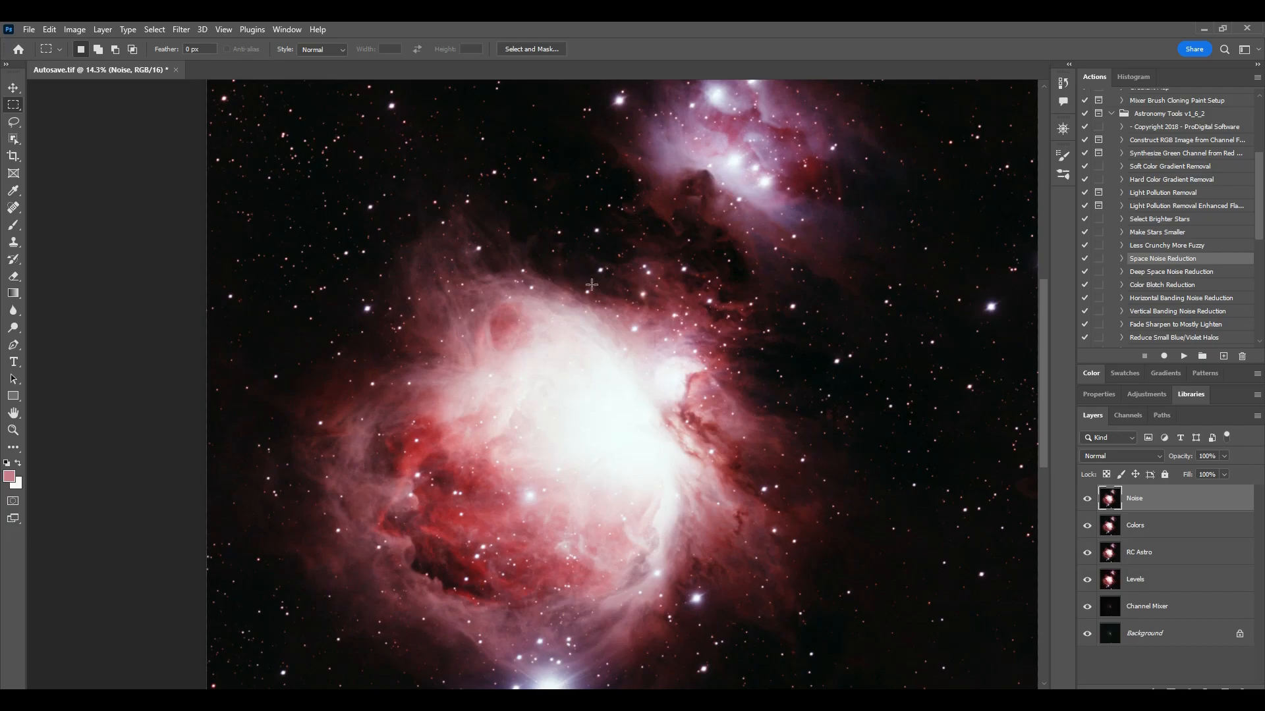
# - Examine the nebula's outer gas close up with the Noise layer hidden and shown to judge the Space Noise Reduction
pyautogui.click(13, 429)
pyautogui.moveTo(470, 354); pyautogui.dragTo(503, 386)
pyautogui.click(1088, 499)
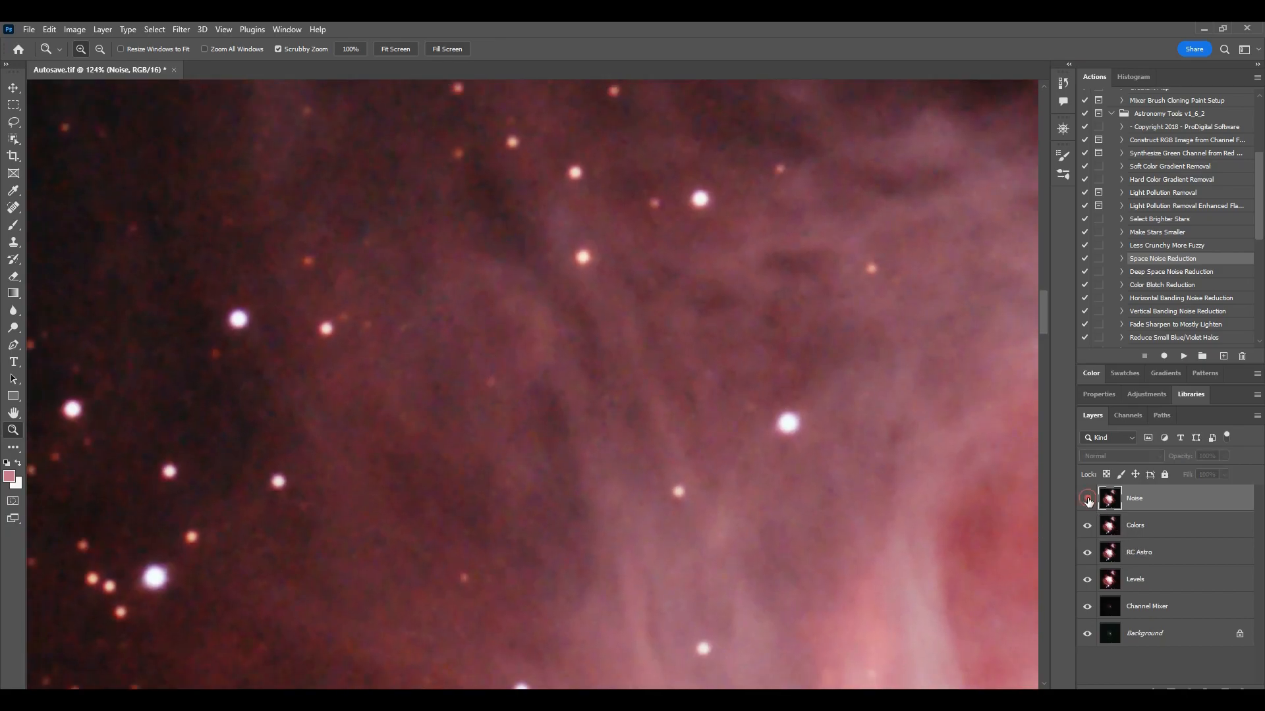
pyautogui.click(1087, 499)
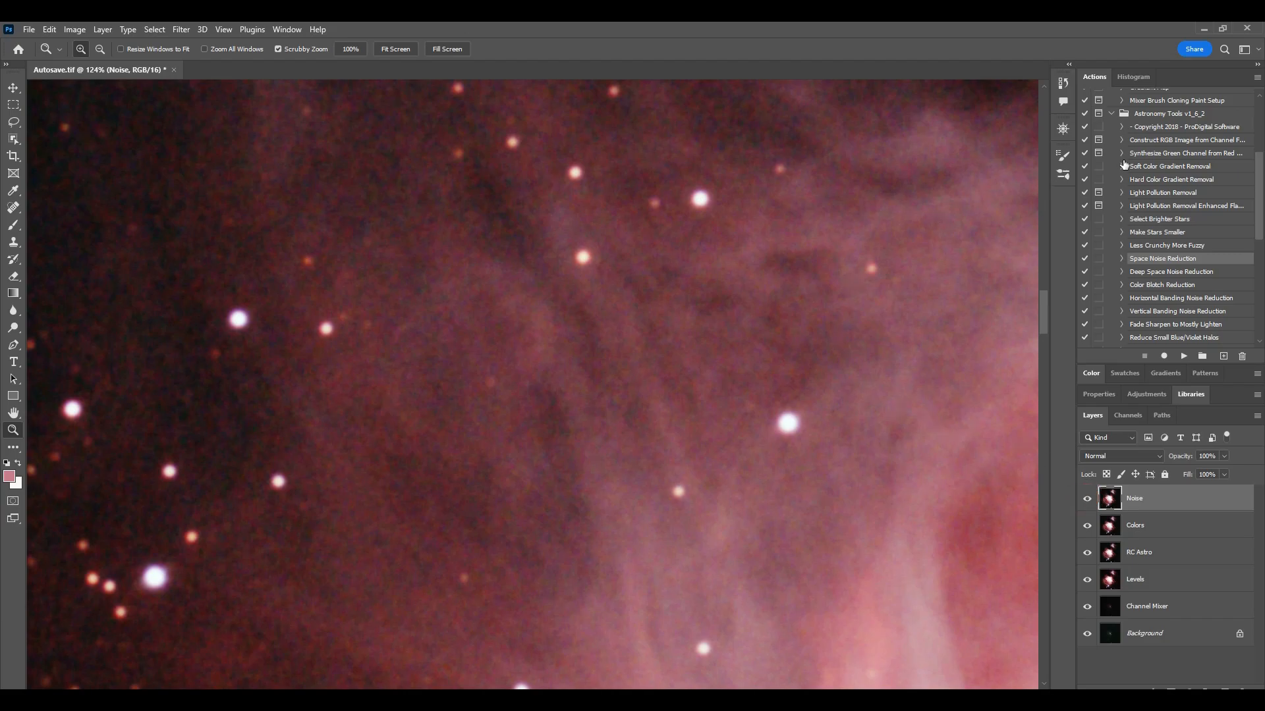
# - Run the Deep Space Noise Reduction action on the Noise layer as well
pyautogui.scroll(-3, 740, 335)
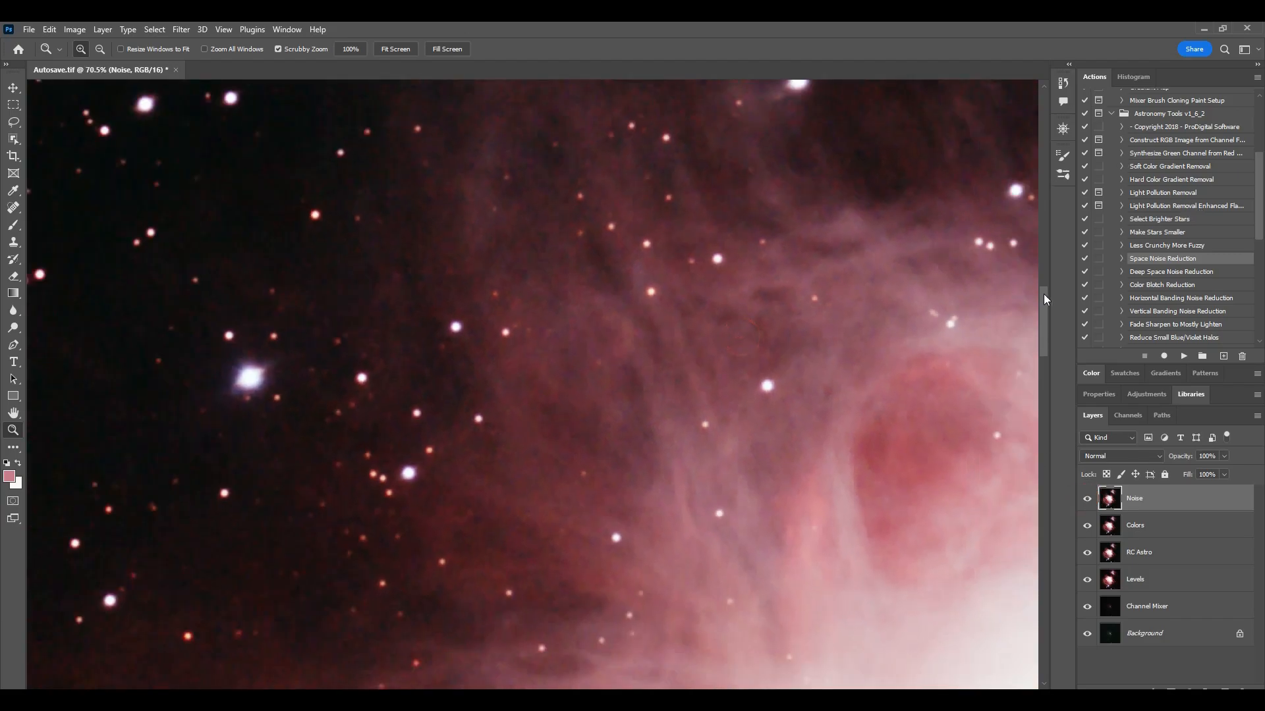
pyautogui.click(1160, 273)
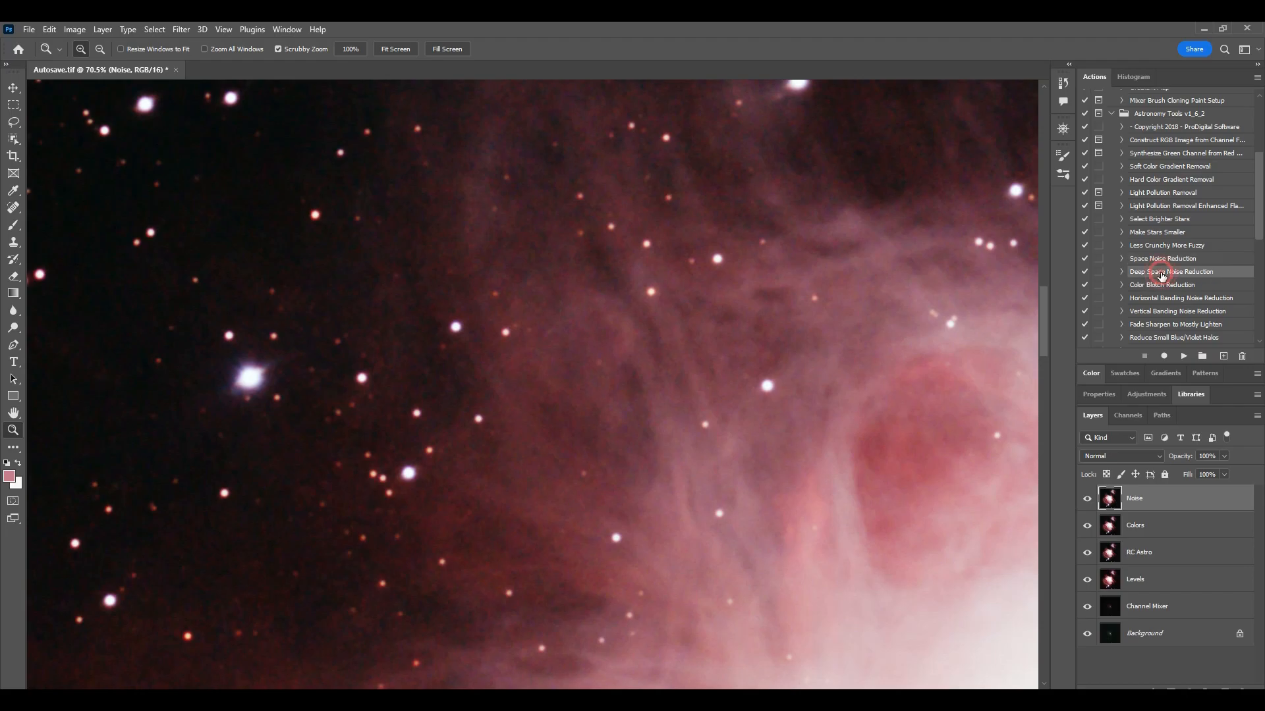
pyautogui.click(1184, 357)
# - Toggle the Noise layer's visibility to compare the result of Deep Space Noise Reduction, and check the whole image
pyautogui.click(1086, 500)
pyautogui.click(1087, 498)
pyautogui.keyDown('alt'); pyautogui.click(795, 455); pyautogui.keyUp('alt')
pyautogui.moveTo(795, 454); pyautogui.dragTo(725, 349)
pyautogui.scroll(-2, 789, 431)
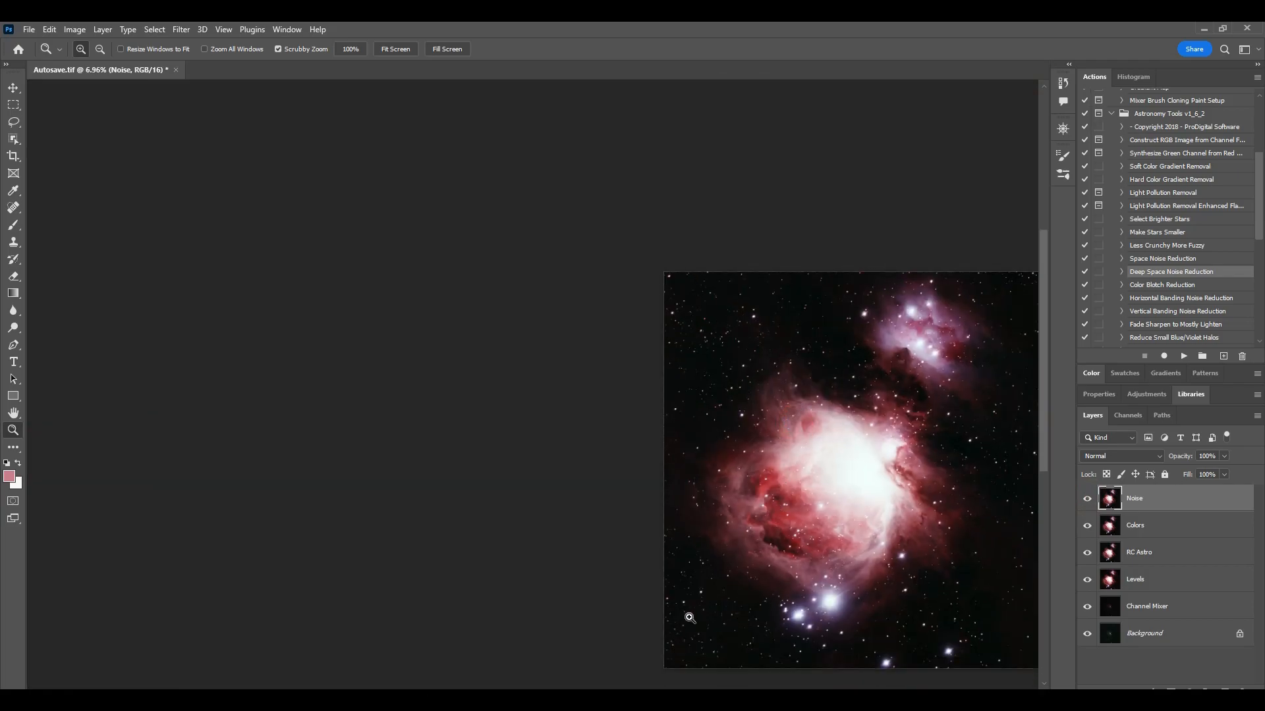
# - Examine the noise-reduced Orion Nebula as a whole and close up around its core, outer gas and dark background
pyautogui.moveTo(520, 690); pyautogui.dragTo(635, 690)
pyautogui.scroll(7, 611, 456)
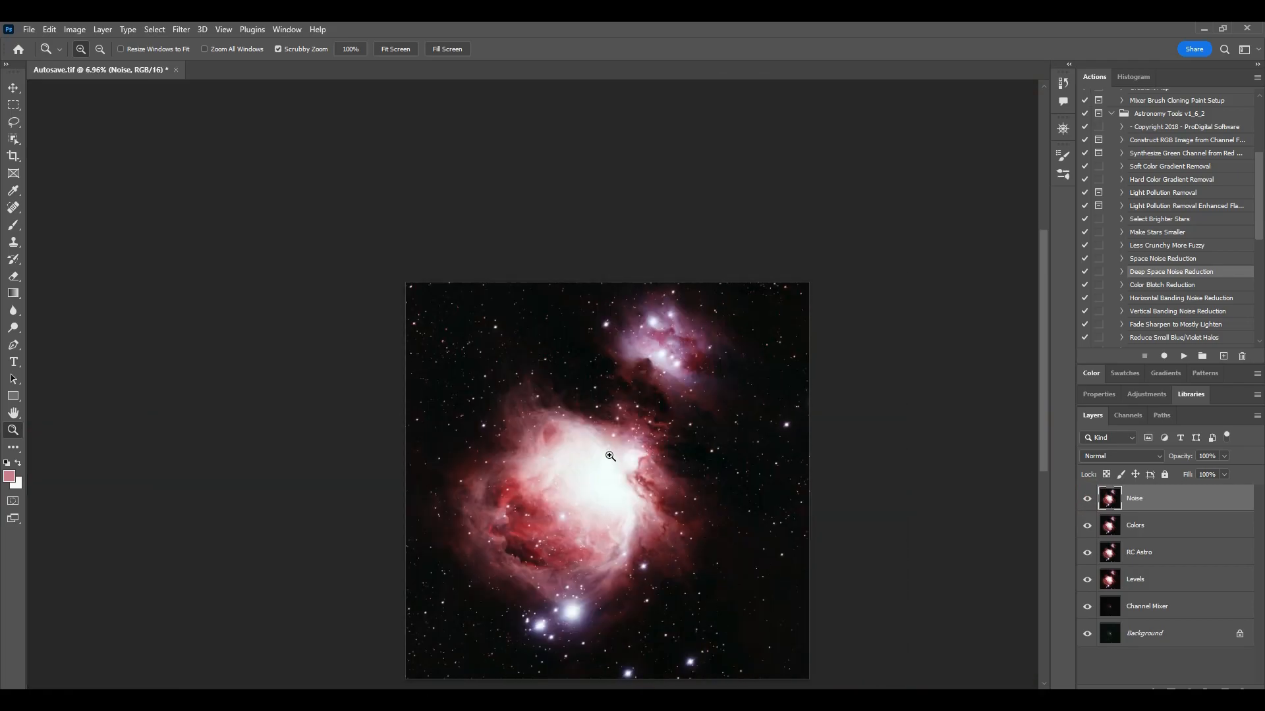
pyautogui.click(577, 464)
pyautogui.scroll(-3, 637, 570)
pyautogui.moveTo(794, 466); pyautogui.dragTo(791, 424)
pyautogui.scroll(-3, 714, 580)
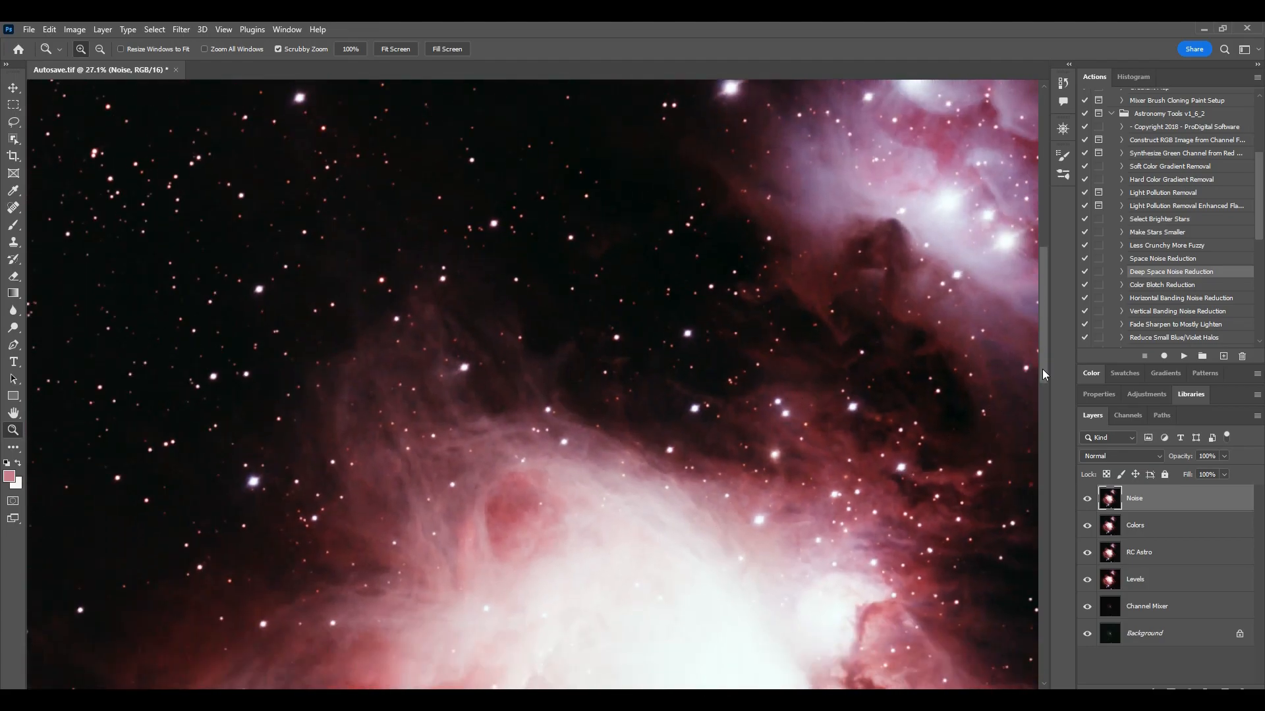
pyautogui.moveTo(1042, 368); pyautogui.dragTo(1046, 430)
pyautogui.moveTo(686, 443); pyautogui.dragTo(668, 355)
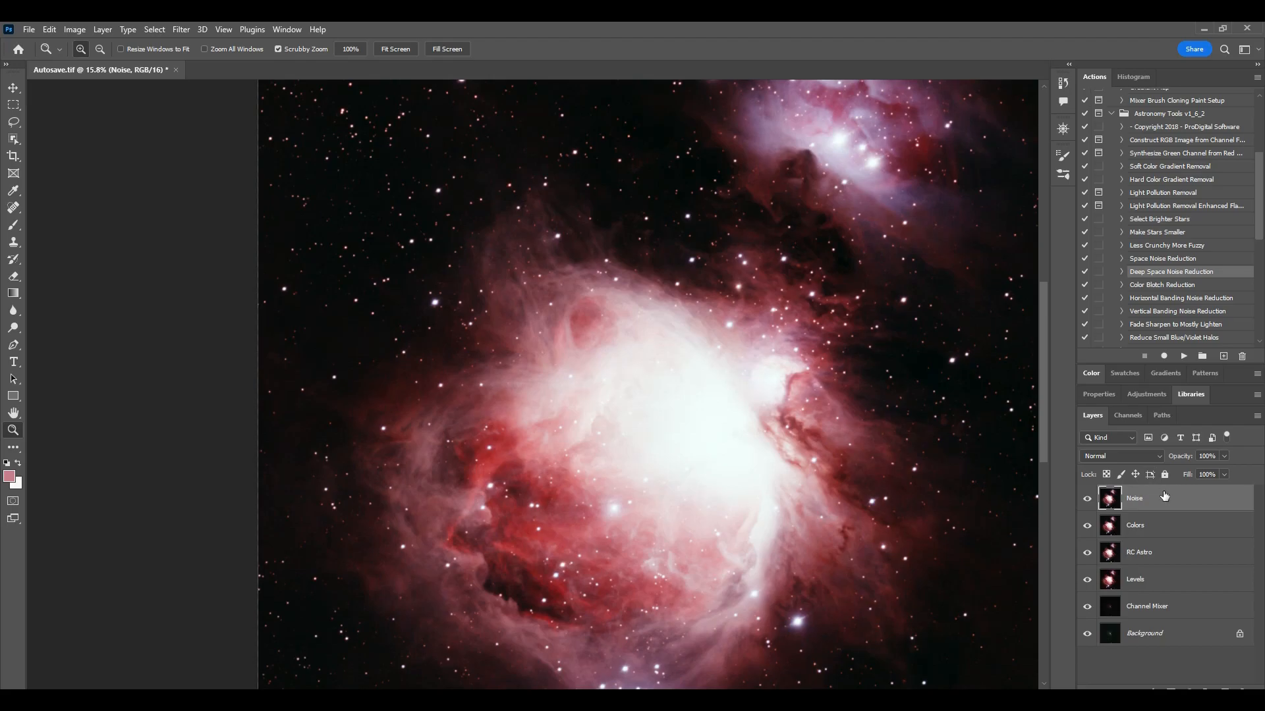
# - Stamp all visible layers into a new layer above Noise and name it Contrast
pyautogui.hotkey('ctrl', 'shift', 'alt', 'e')
pyautogui.doubleClick(1140, 500)
pyautogui.write('Contrast')
pyautogui.press('Return')
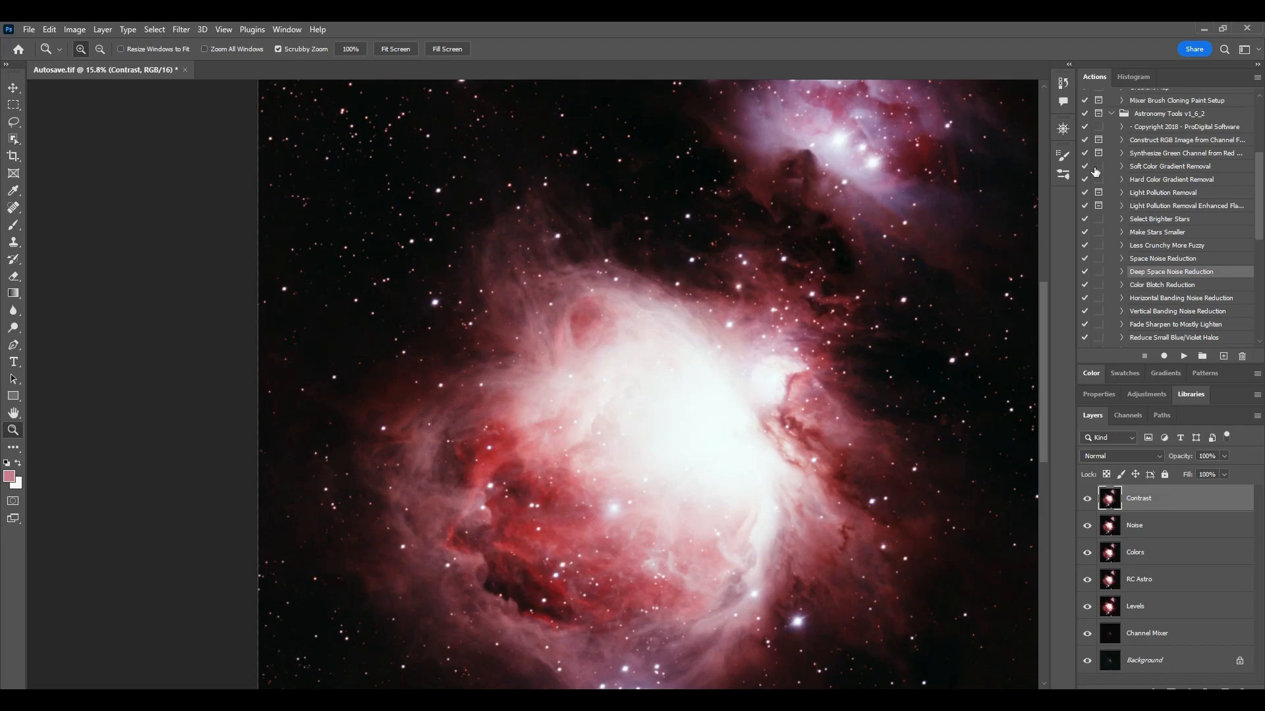
# - Run the Local Contrast Enhancement action from the Astronomy Tools v1_6_2 set on the Contrast layer
pyautogui.scroll(-3, 1144, 273)
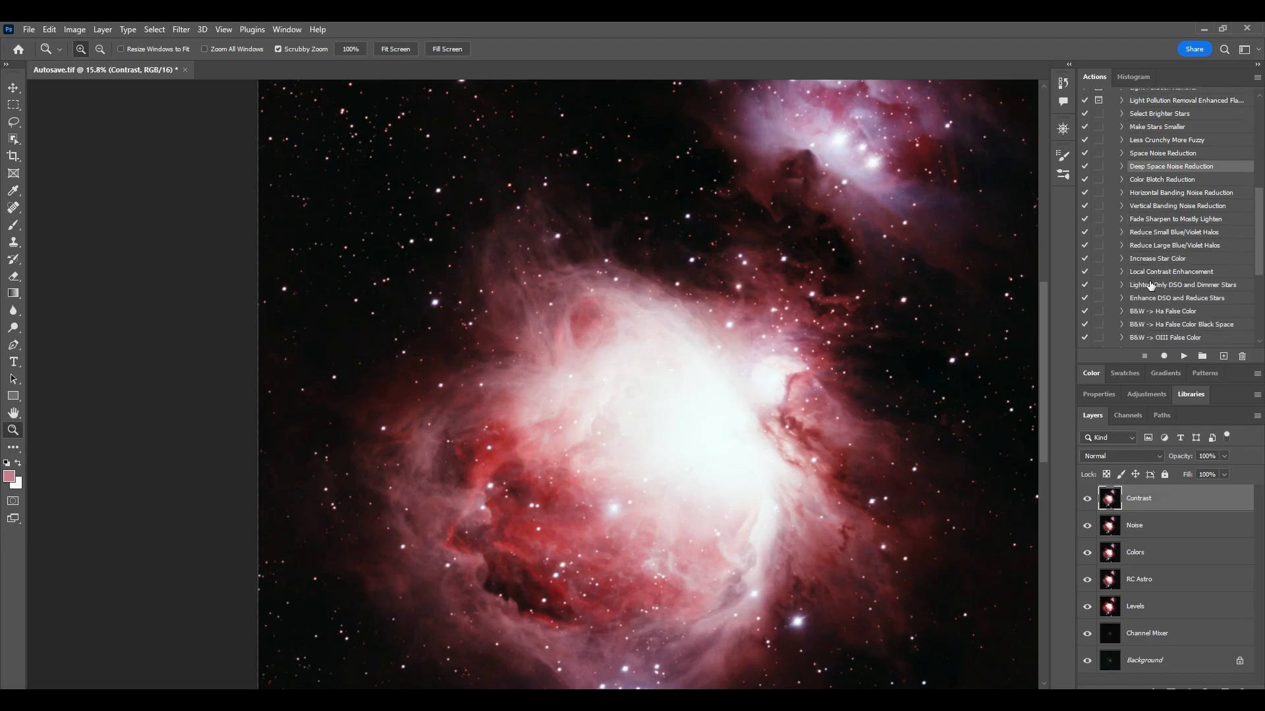
pyautogui.click(1179, 272)
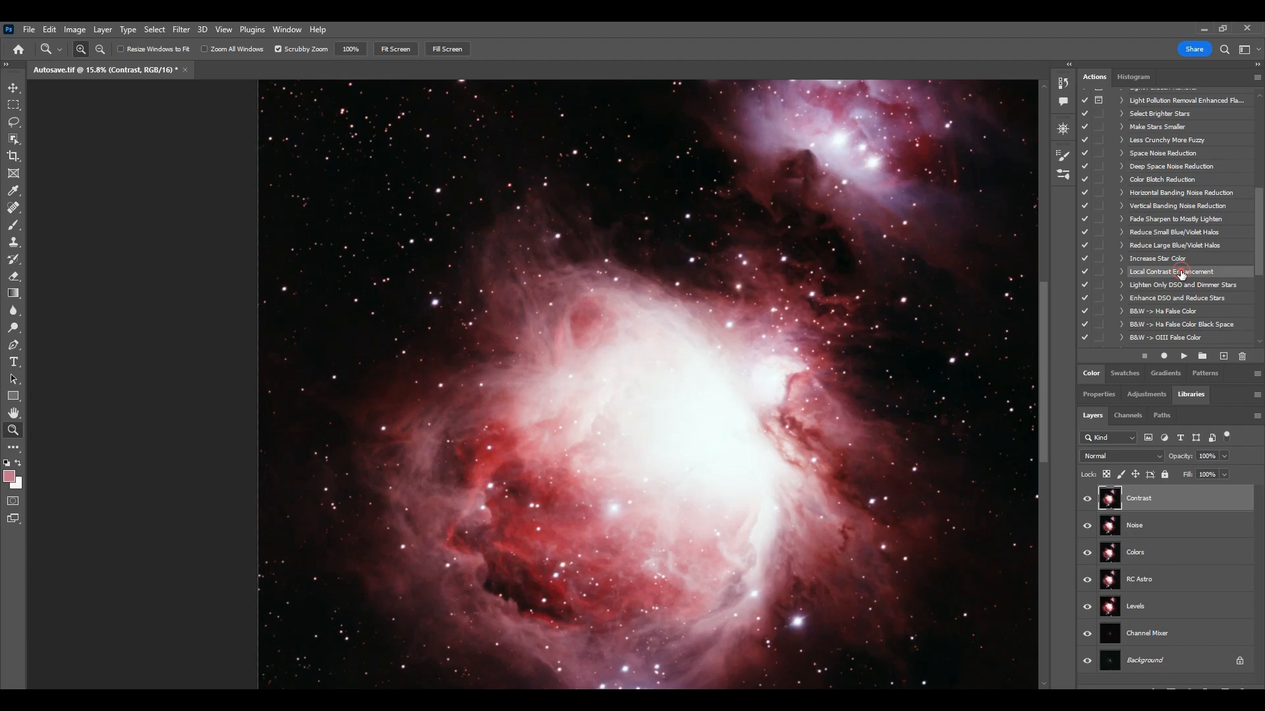
pyautogui.click(1184, 355)
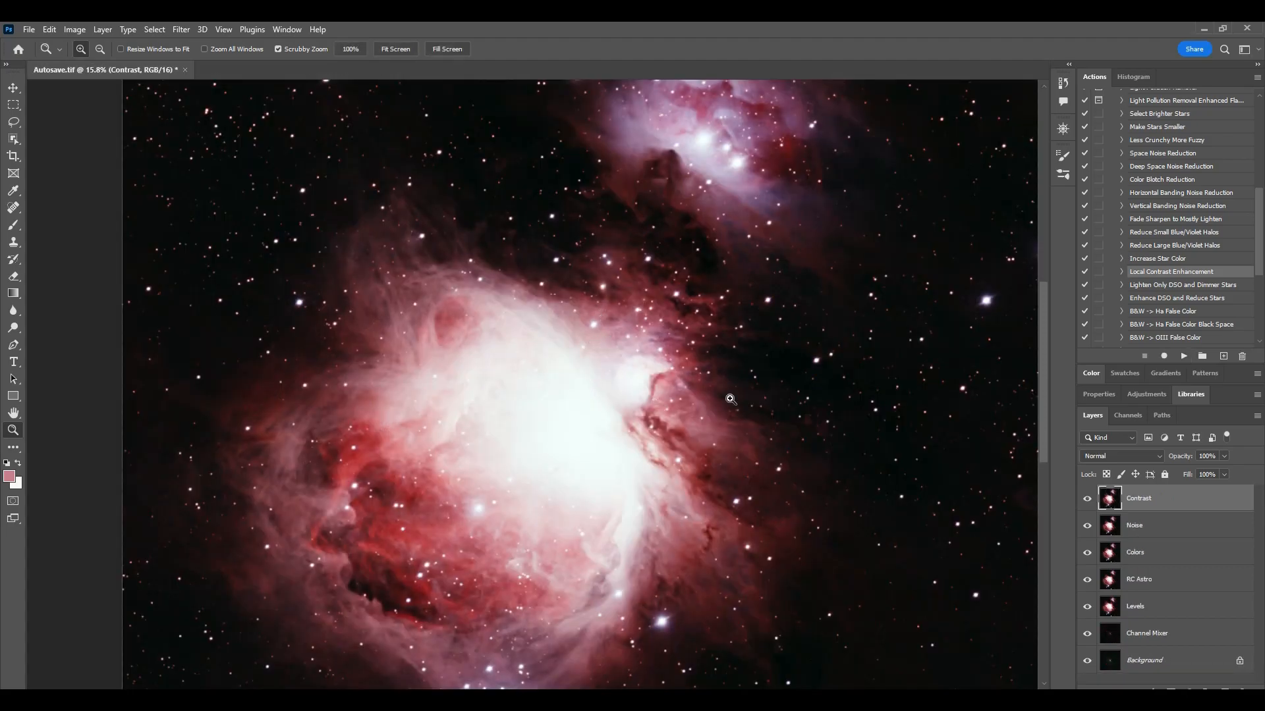
# - Compare the nebula with the Contrast layer hidden and shown, both close up and zoomed out, to judge the Local Contrast Enhancement
pyautogui.click(603, 283)
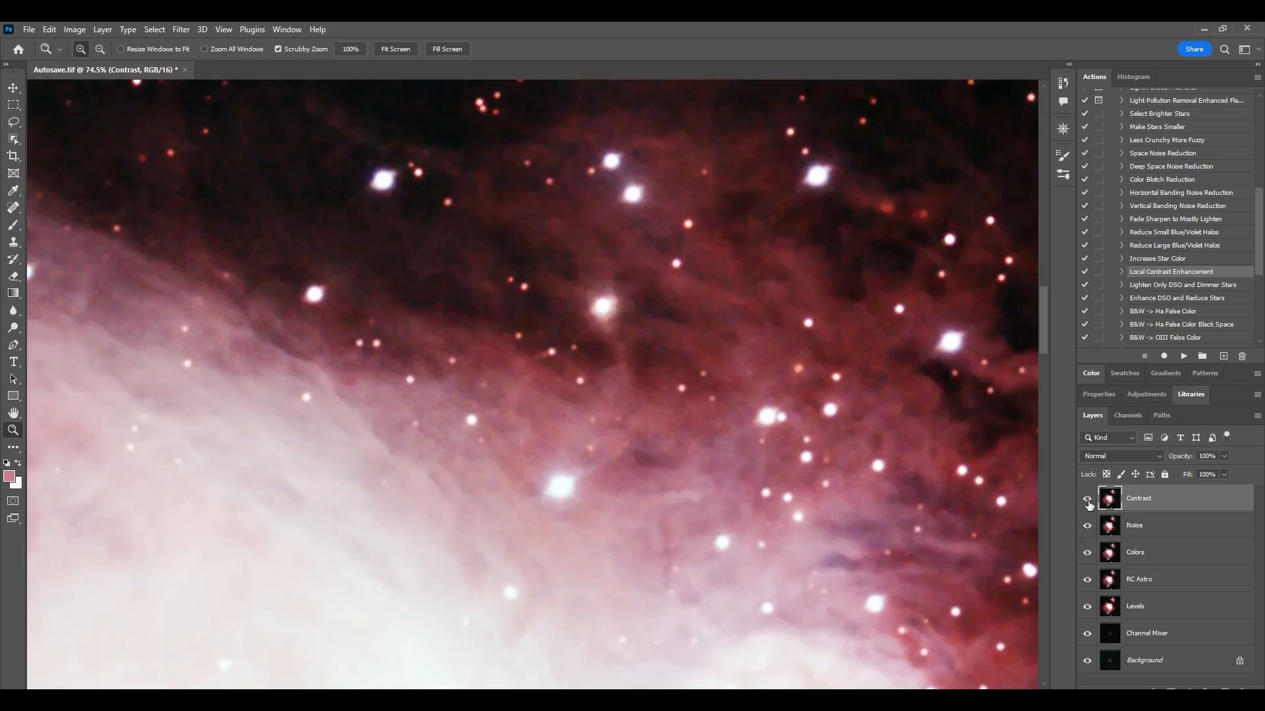
pyautogui.click(1087, 499)
pyautogui.click(1087, 500)
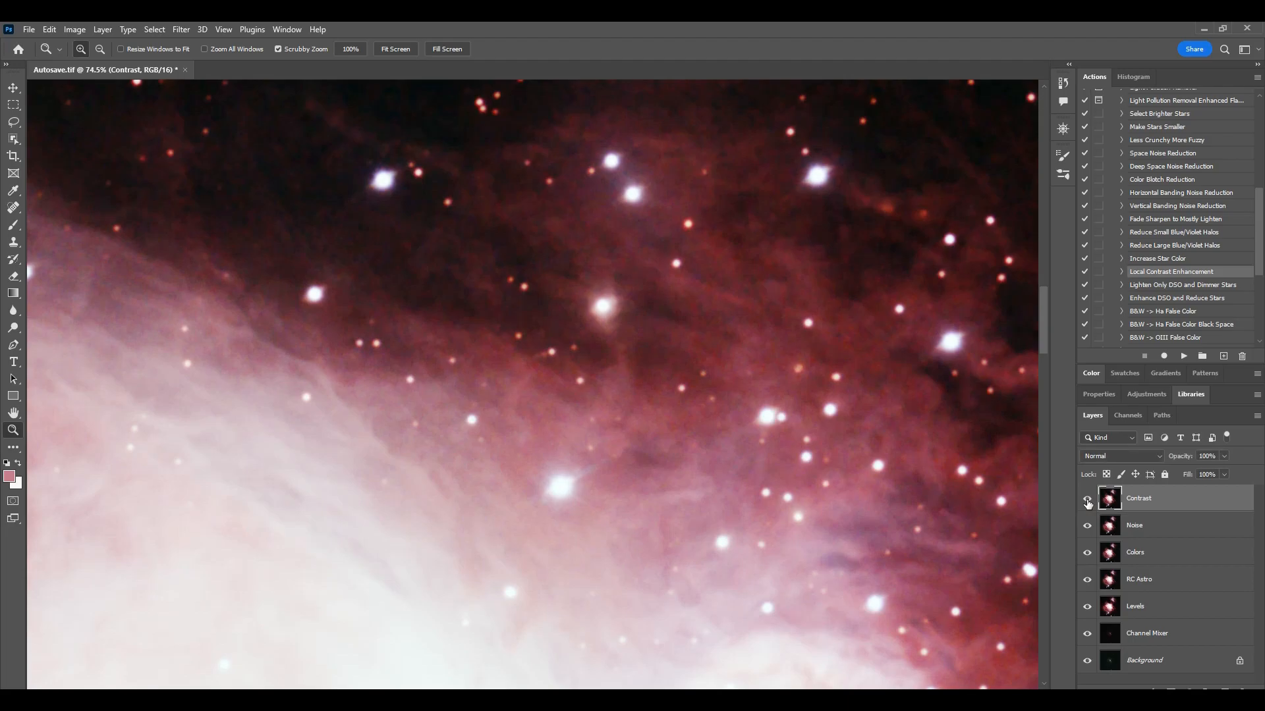
pyautogui.moveTo(705, 488); pyautogui.dragTo(647, 473)
pyautogui.scroll(-3, 645, 502)
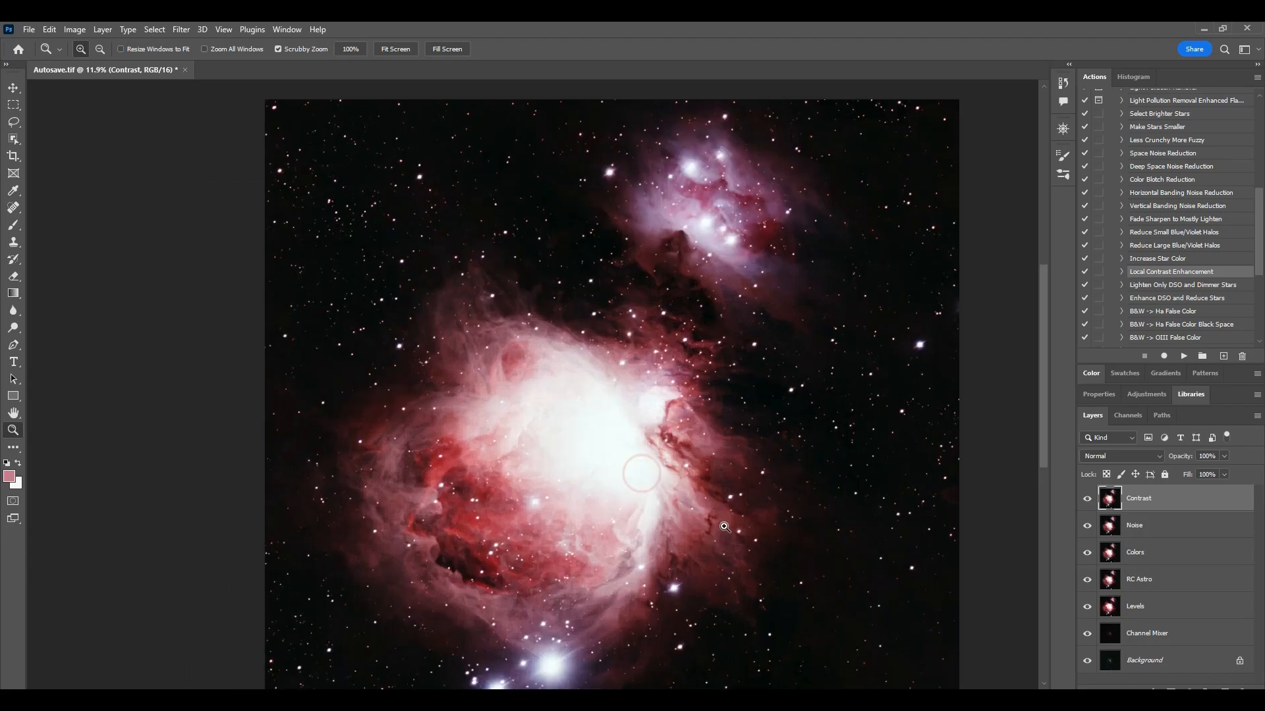
pyautogui.click(1087, 499)
pyautogui.click(1086, 500)
pyautogui.moveTo(1041, 395); pyautogui.dragTo(1043, 427)
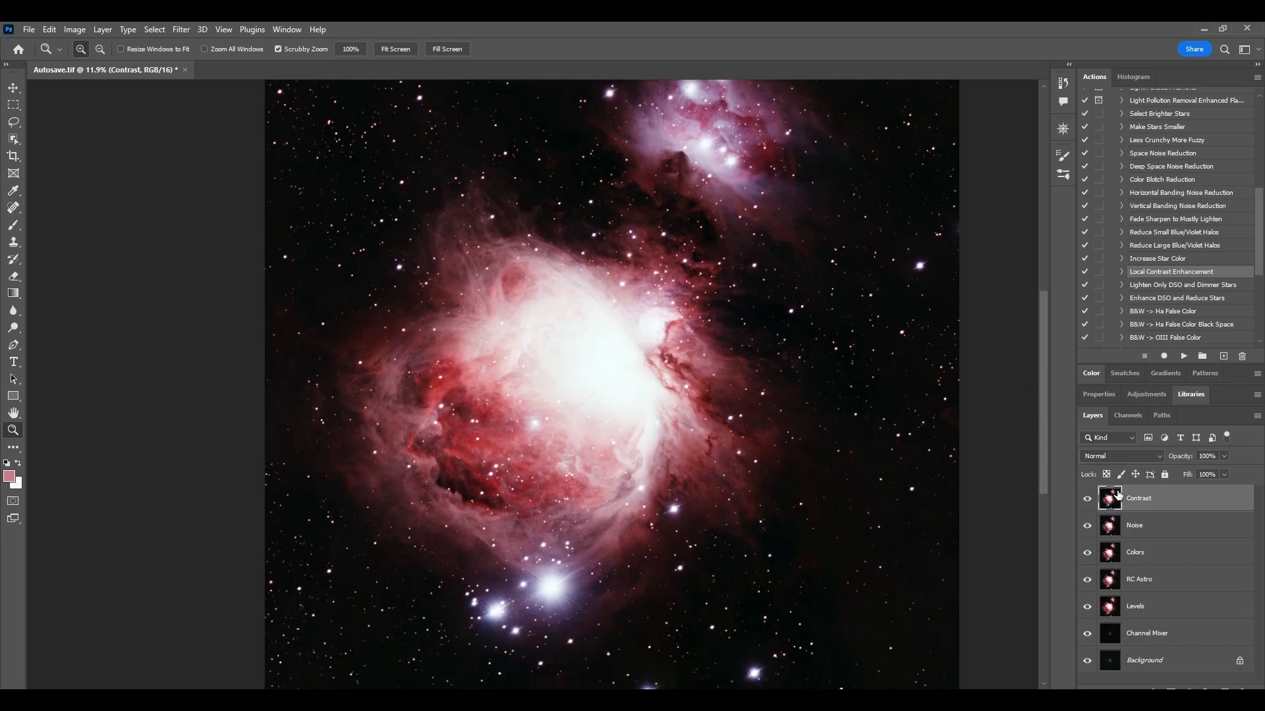
# - Check the document's dimensions and resolution in the Image Size settings and leave without changing them
pyautogui.click(1141, 500)
pyautogui.click(75, 30)
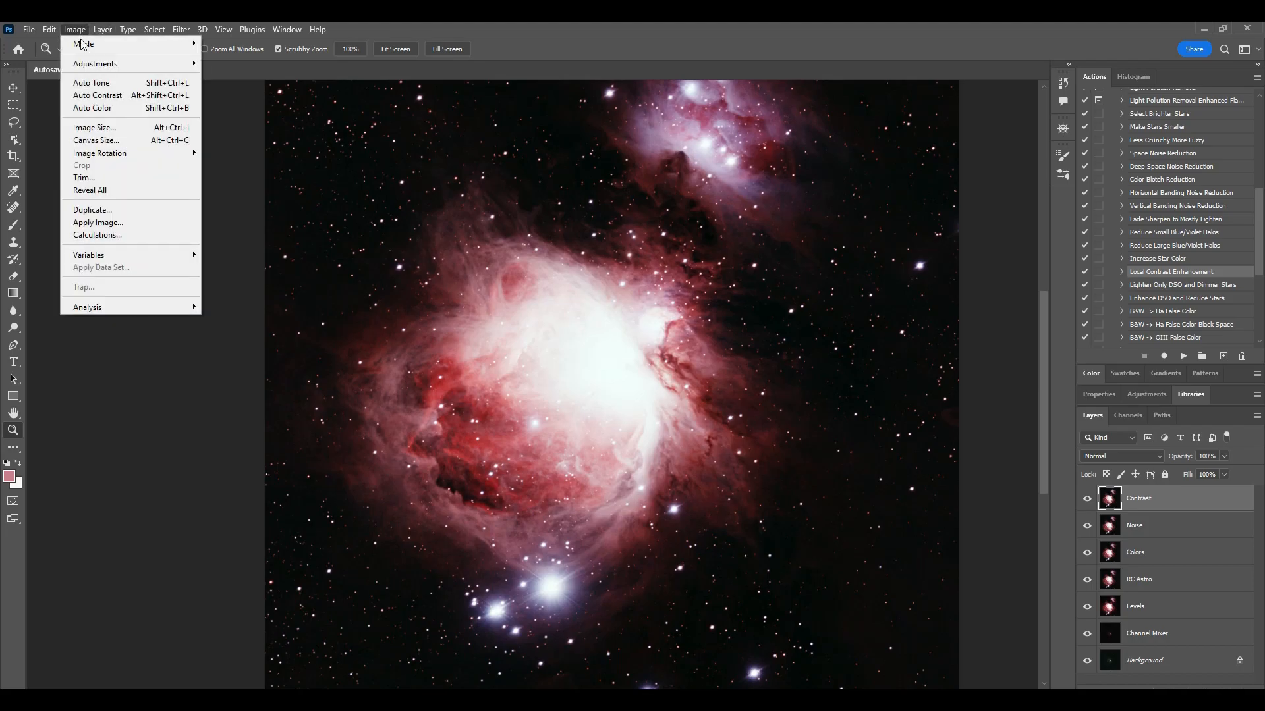
pyautogui.click(111, 128)
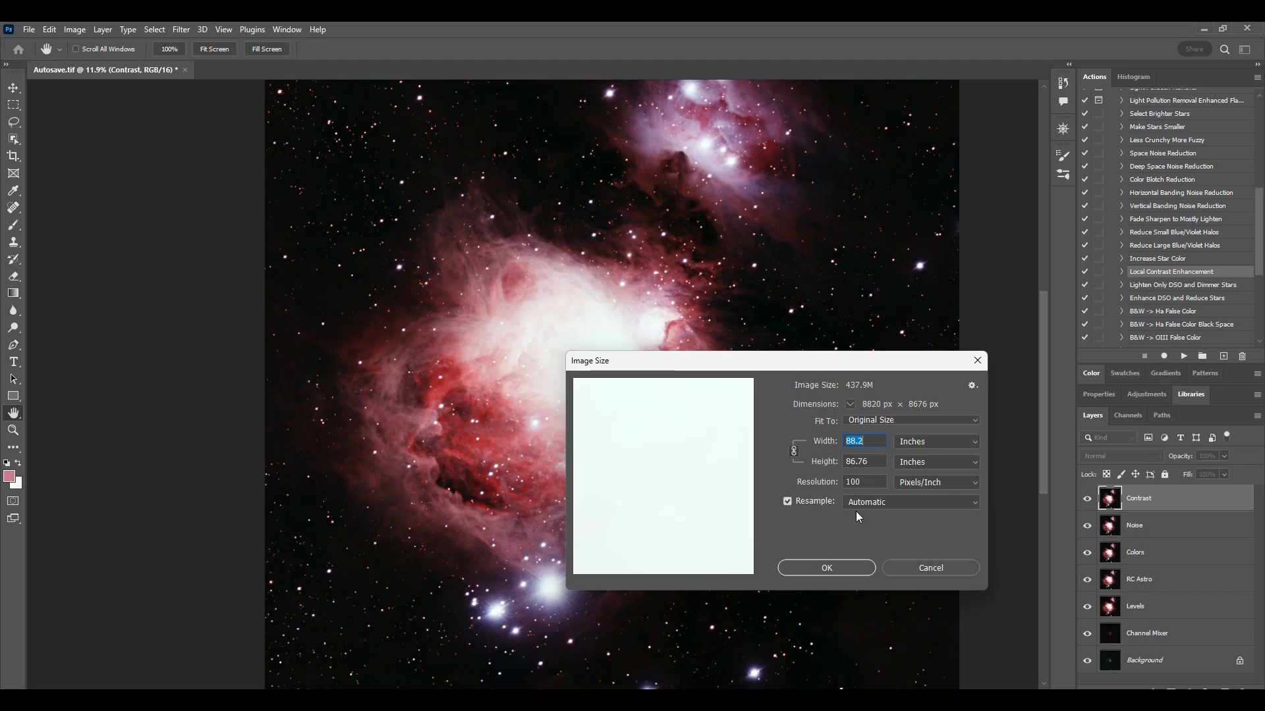
pyautogui.moveTo(743, 363); pyautogui.dragTo(609, 282)
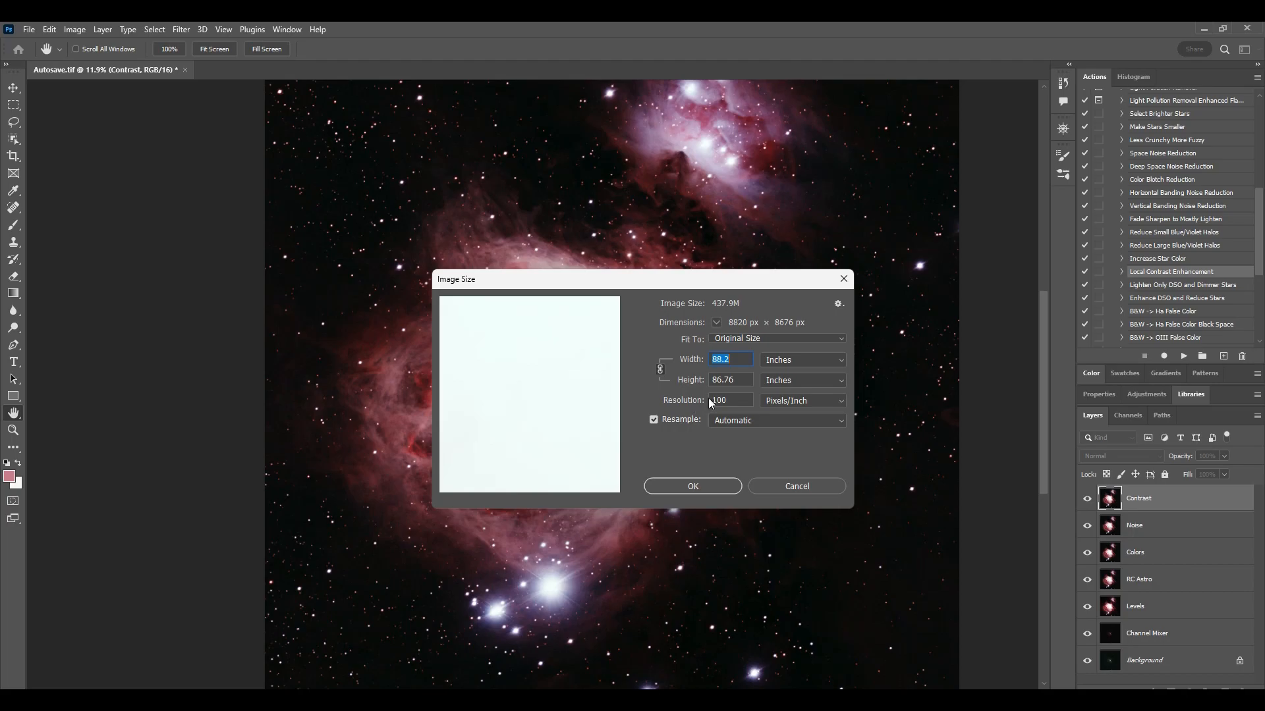
pyautogui.press('z')
pyautogui.click(812, 487)
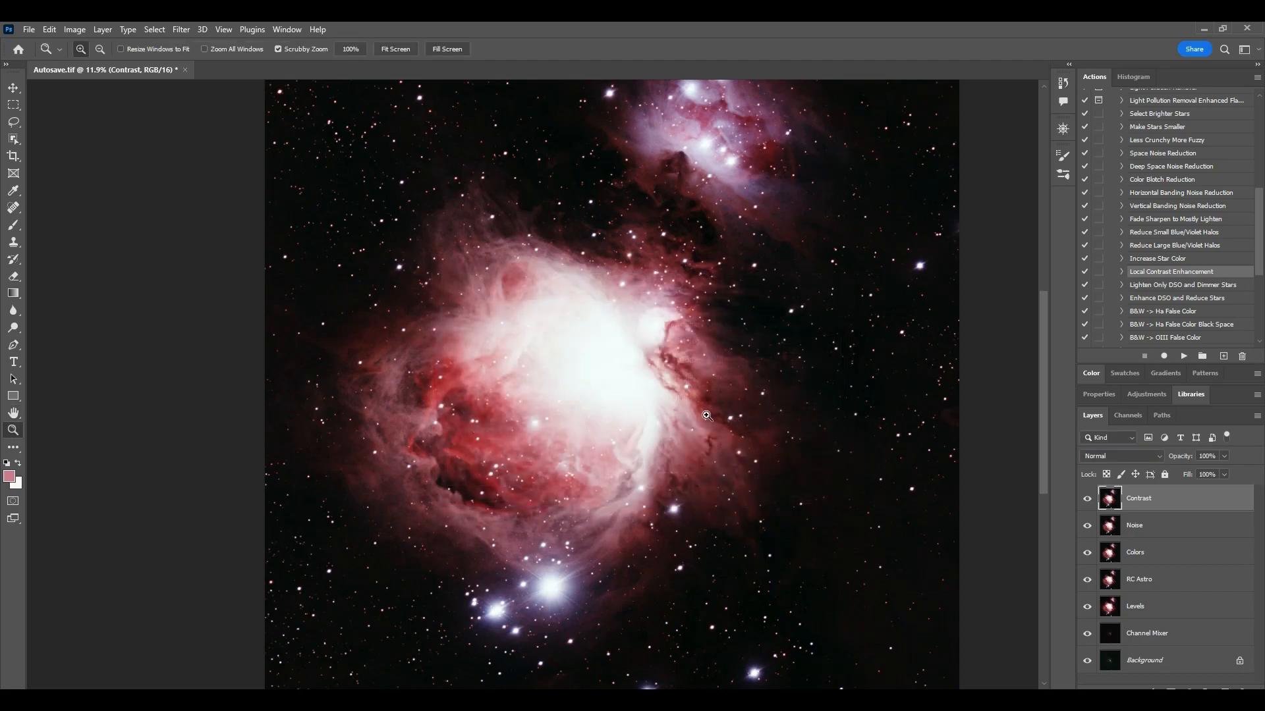